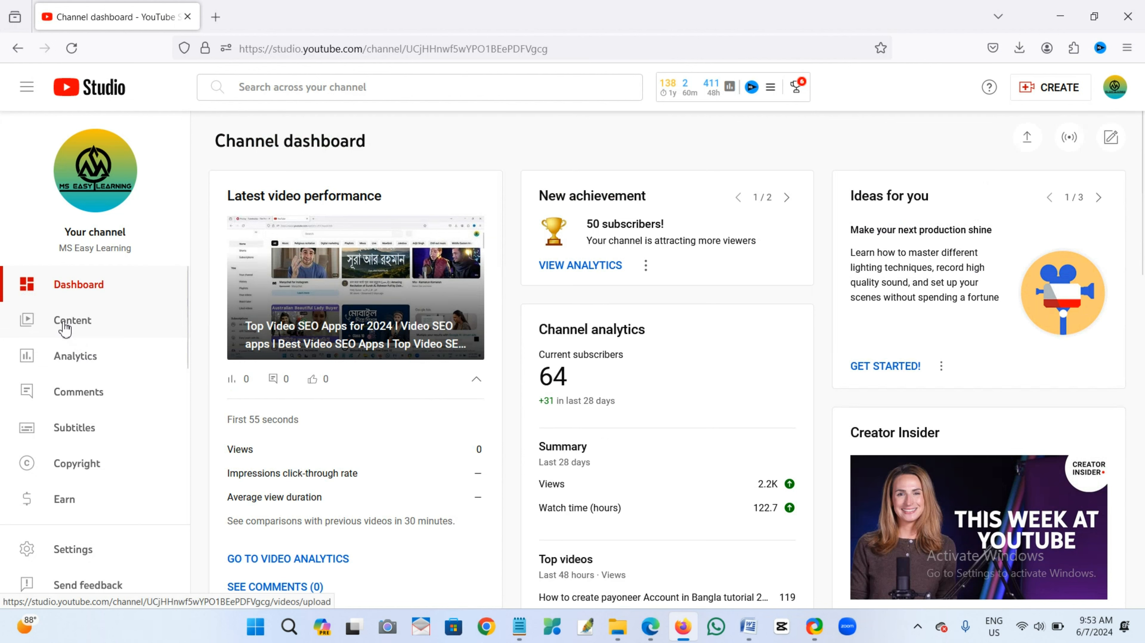
# Step: Open the details of the newest video in the channel content and upload the "Video SEO Best Apps" image as its thumbnail
pyautogui.click(65, 329)
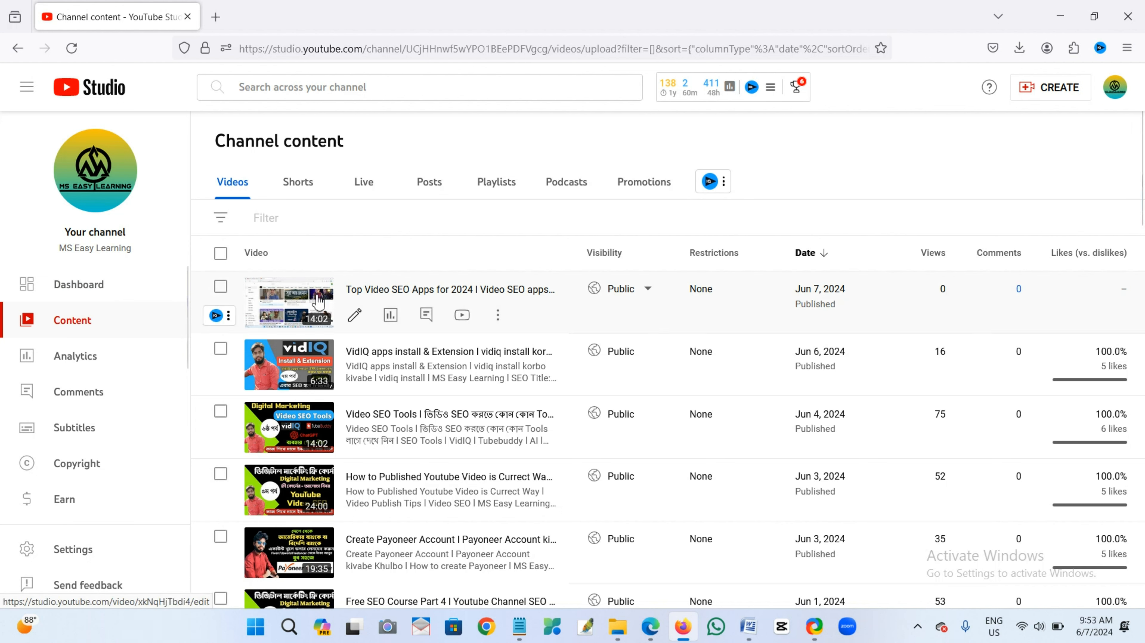
pyautogui.click(356, 318)
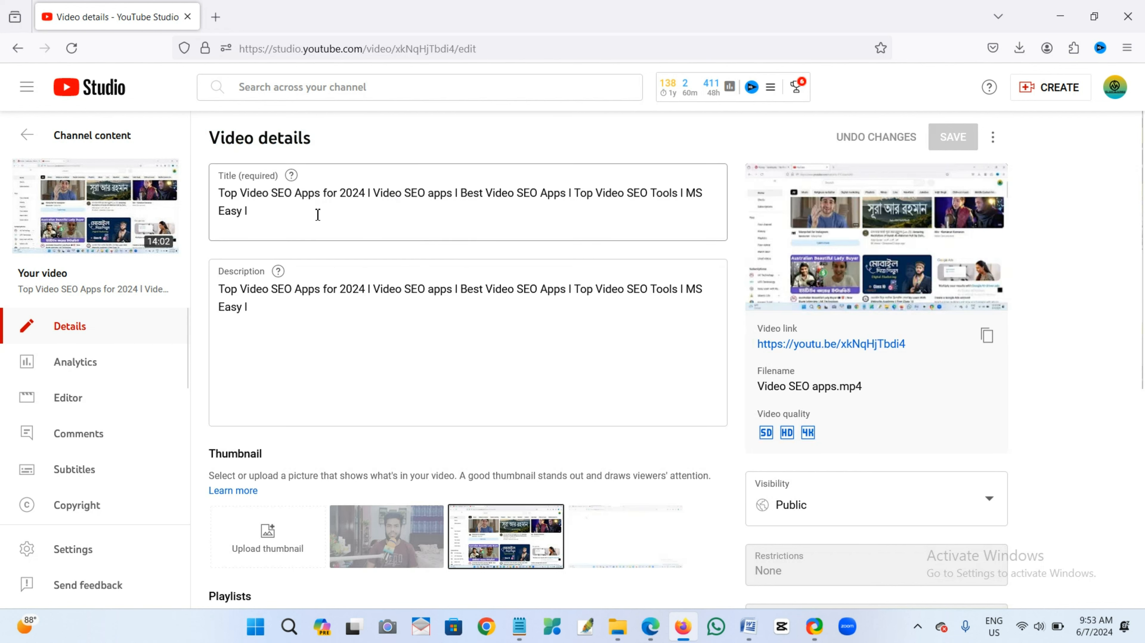
pyautogui.scroll(-2, 325, 580)
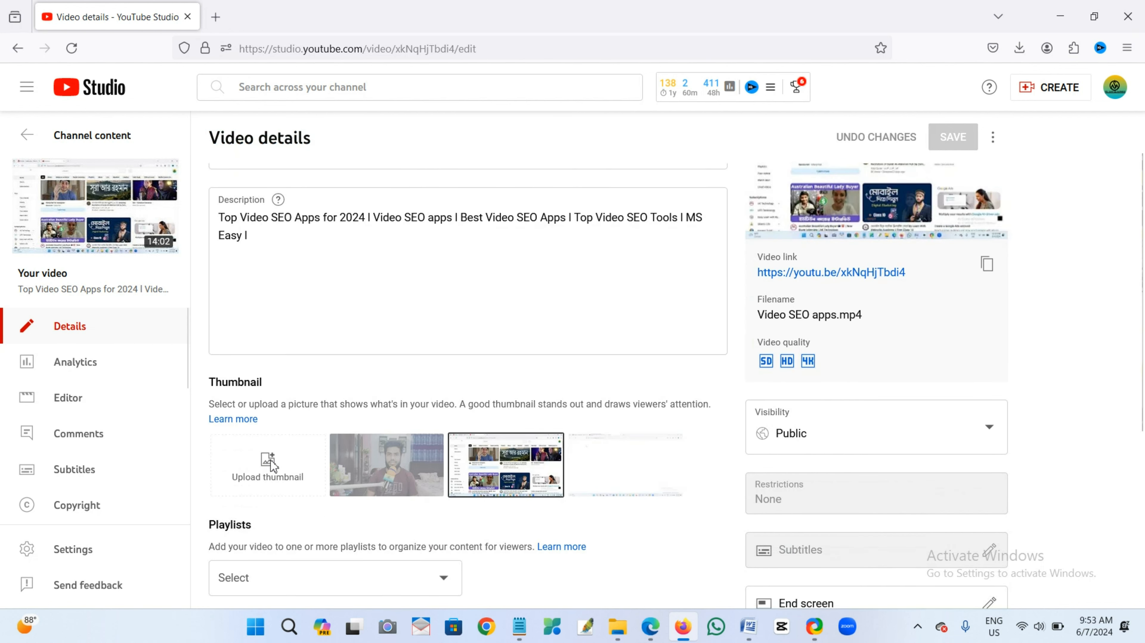
pyautogui.click(269, 466)
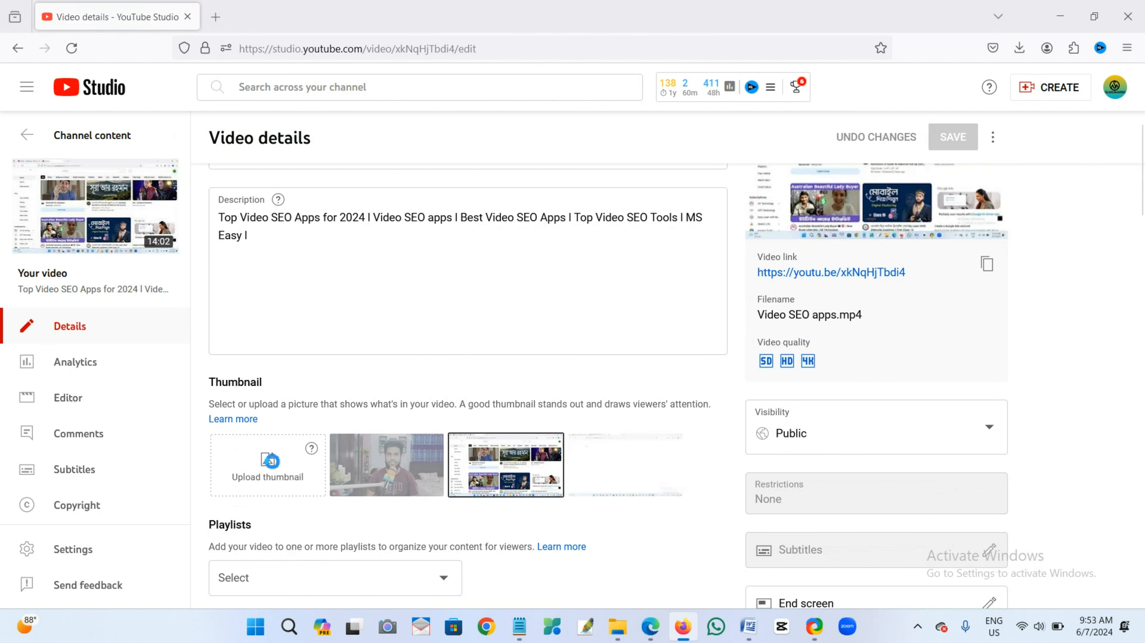
pyautogui.click(189, 142)
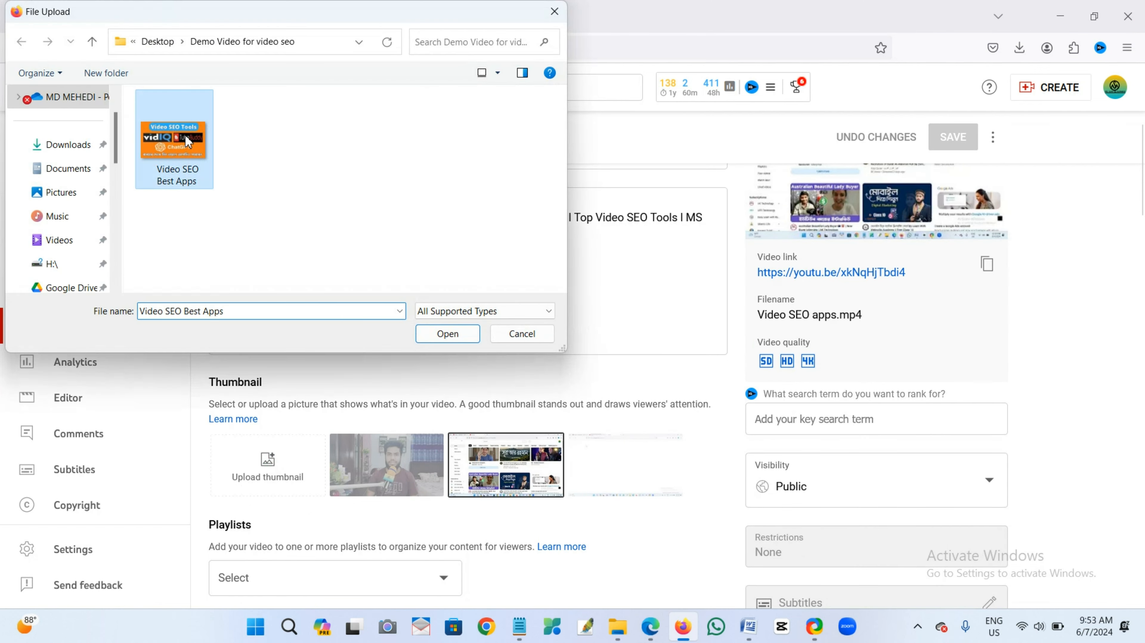
pyautogui.click(446, 335)
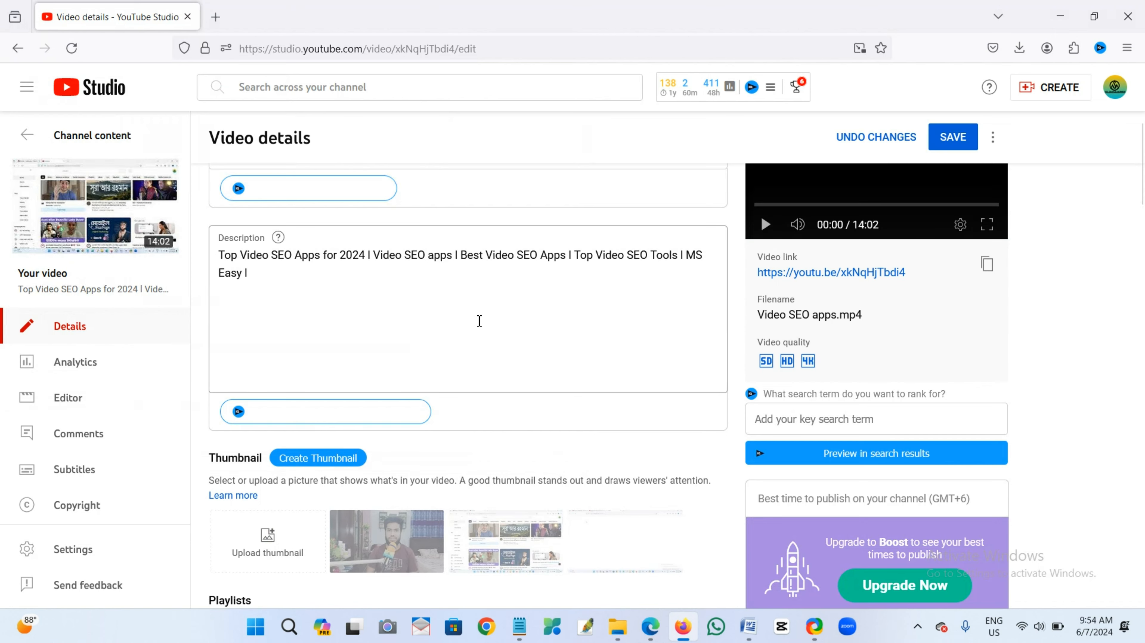
# Step: Examine the video's vidIQ SEO score with its actionable and performance breakdown
pyautogui.scroll(2, 479, 337)
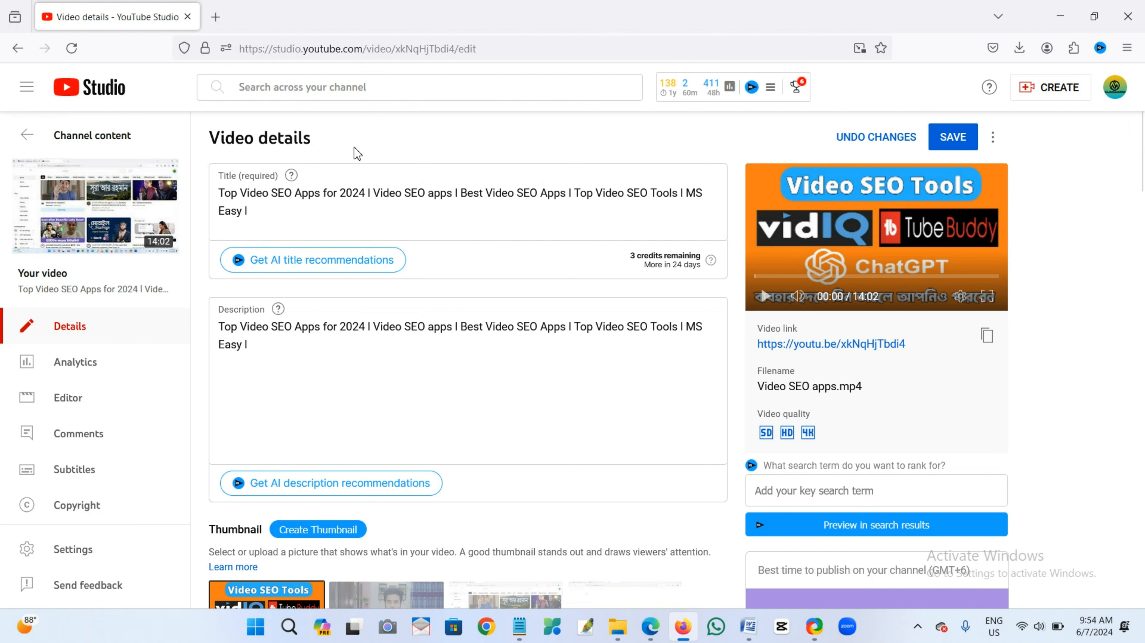
pyautogui.scroll(-10, 729, 219)
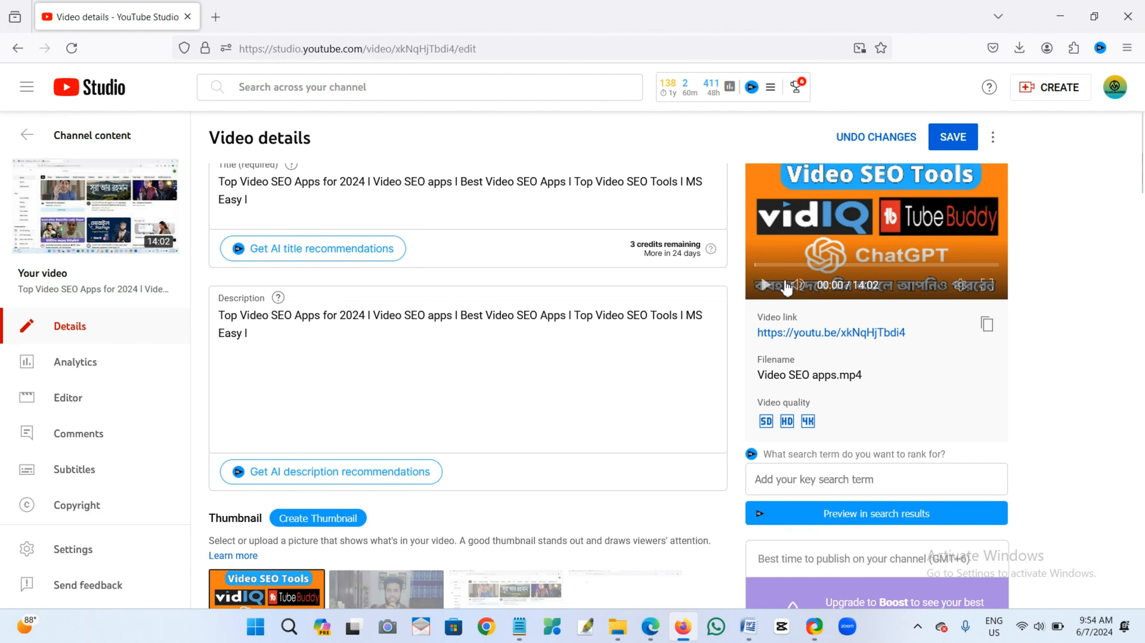
pyautogui.scroll(-3, 840, 280)
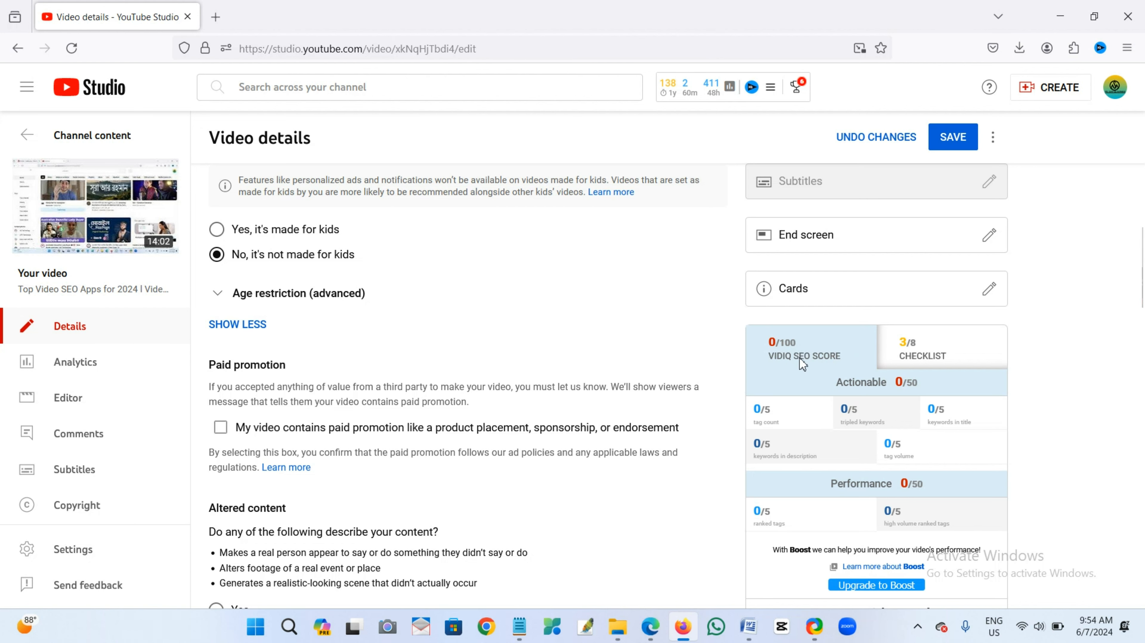
pyautogui.scroll(-1, 829, 370)
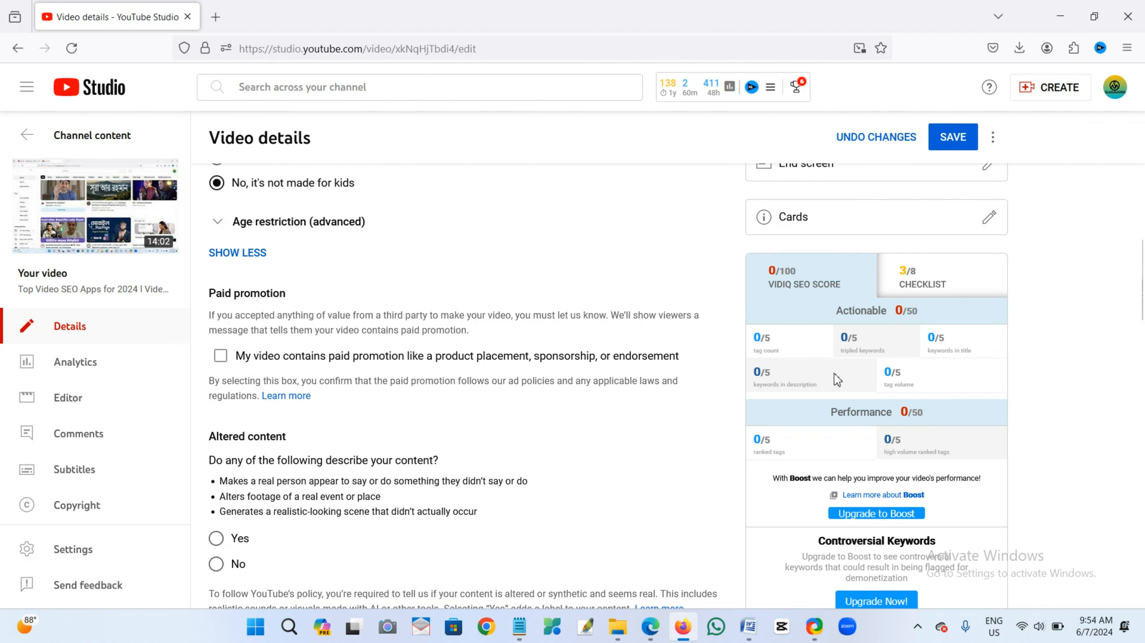
pyautogui.scroll(10, 426, 359)
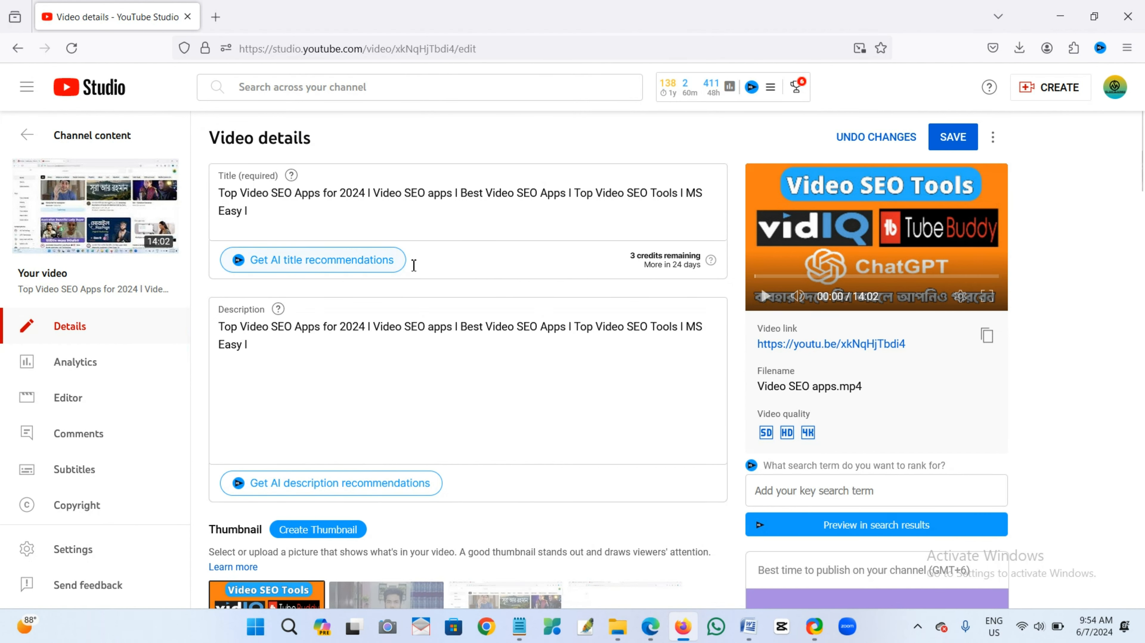
# Step: Add the video to the "Digital Marketing free SEO course" playlist
pyautogui.scroll(-3, 396, 266)
pyautogui.scroll(-5, 443, 273)
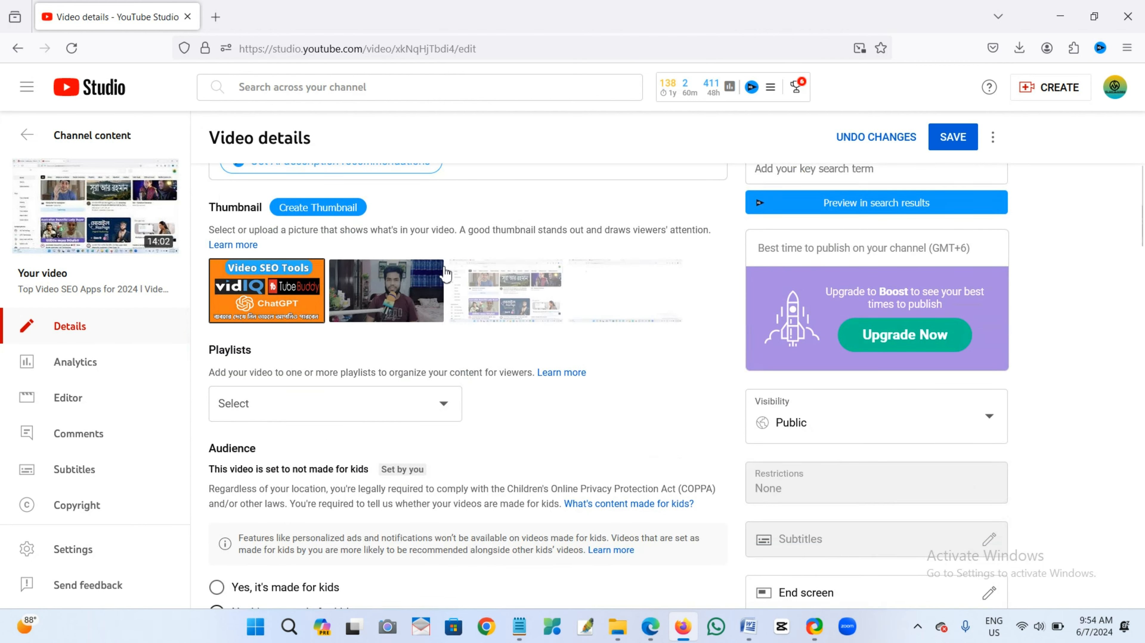
pyautogui.click(446, 303)
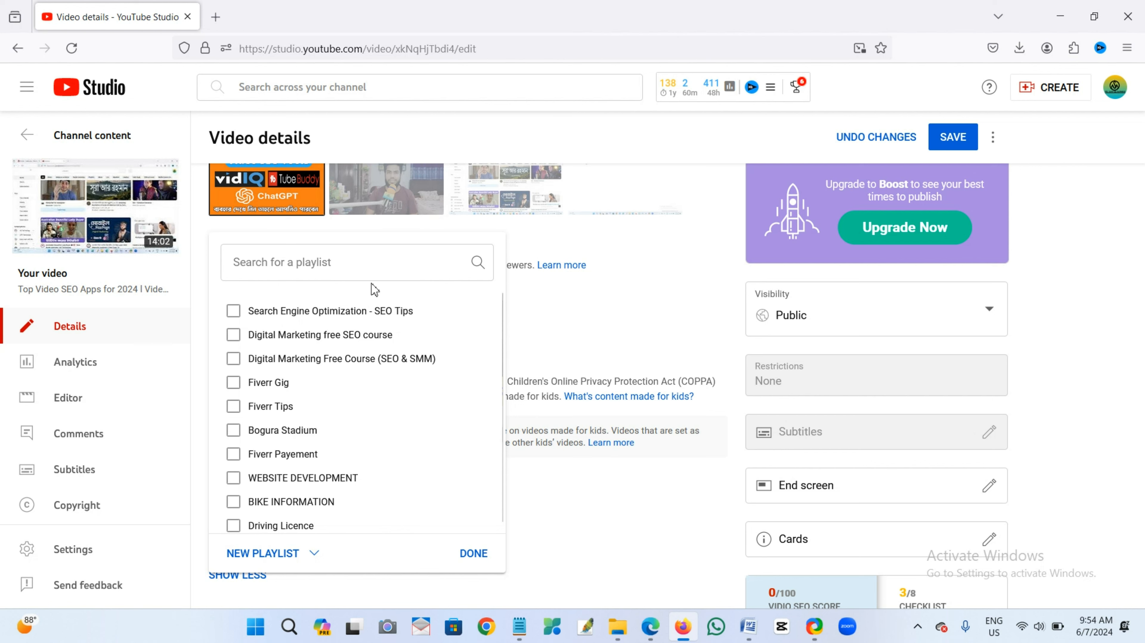
pyautogui.click(234, 335)
pyautogui.click(477, 552)
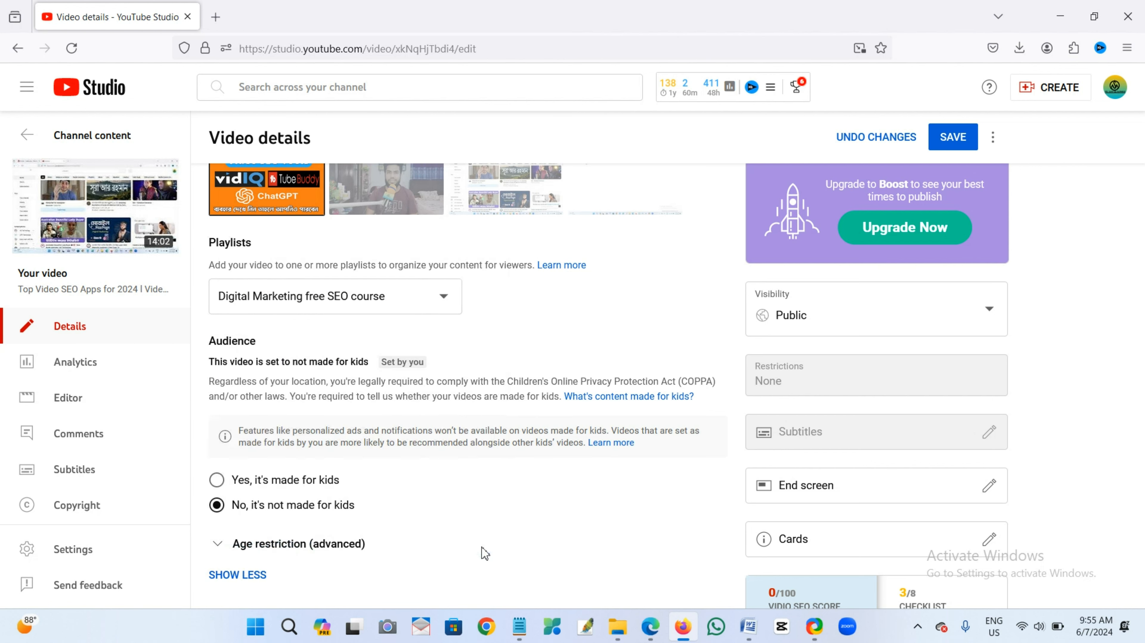
# Step: Set the video language to Bangla in the language and captions certification settings
pyautogui.scroll(-8, 537, 370)
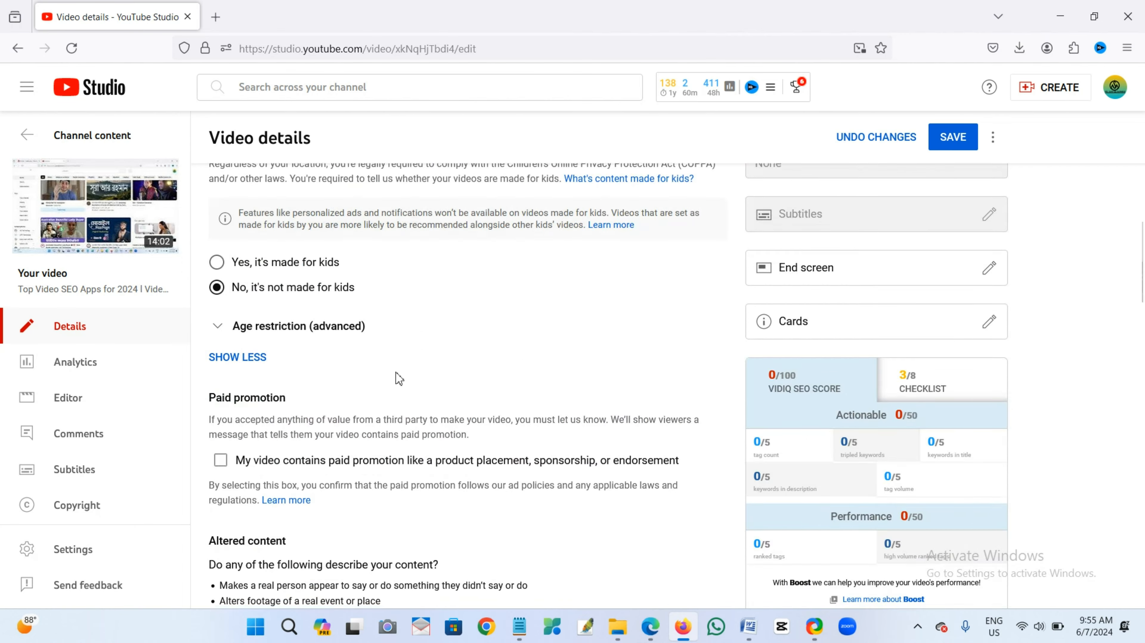
pyautogui.scroll(-15, 396, 372)
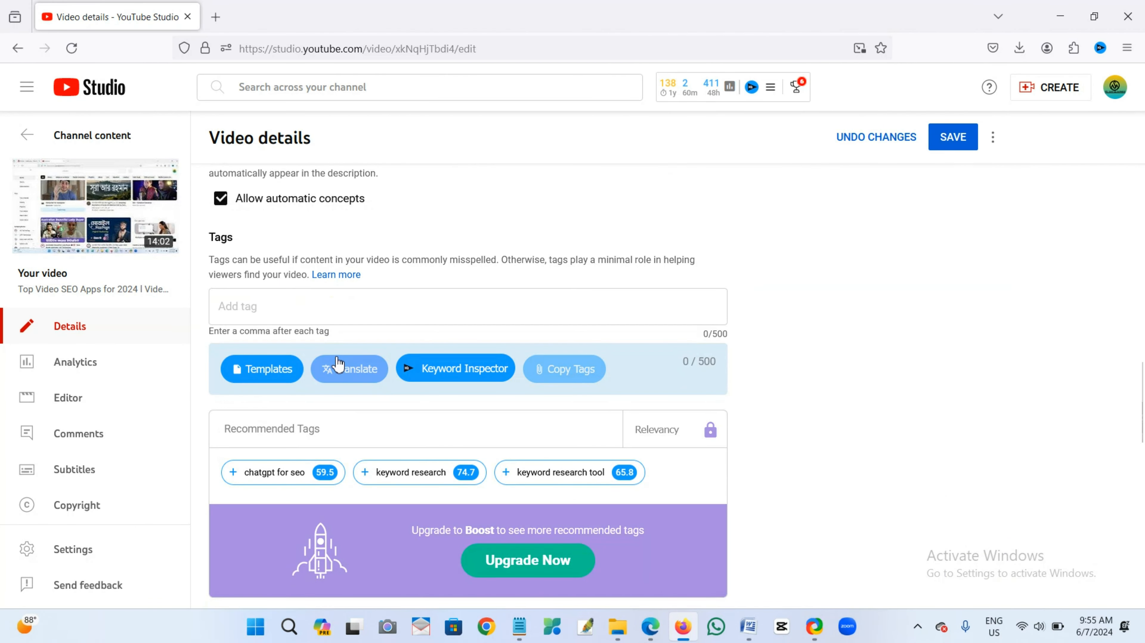
pyautogui.scroll(-6, 396, 258)
pyautogui.click(364, 296)
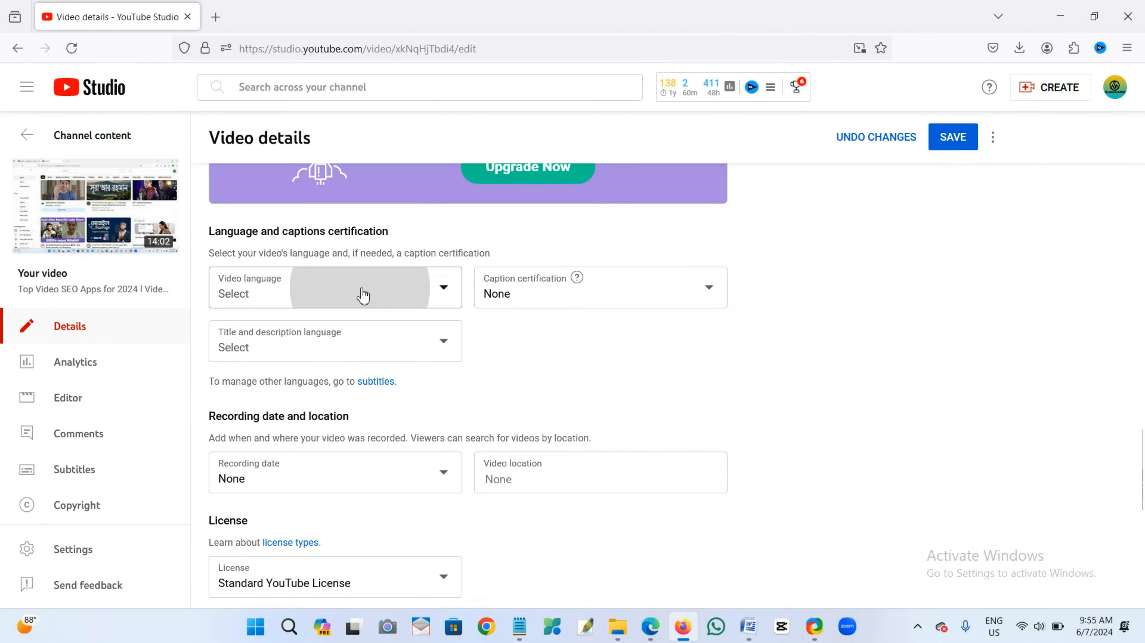
pyautogui.click(445, 295)
pyautogui.scroll(-6, 330, 333)
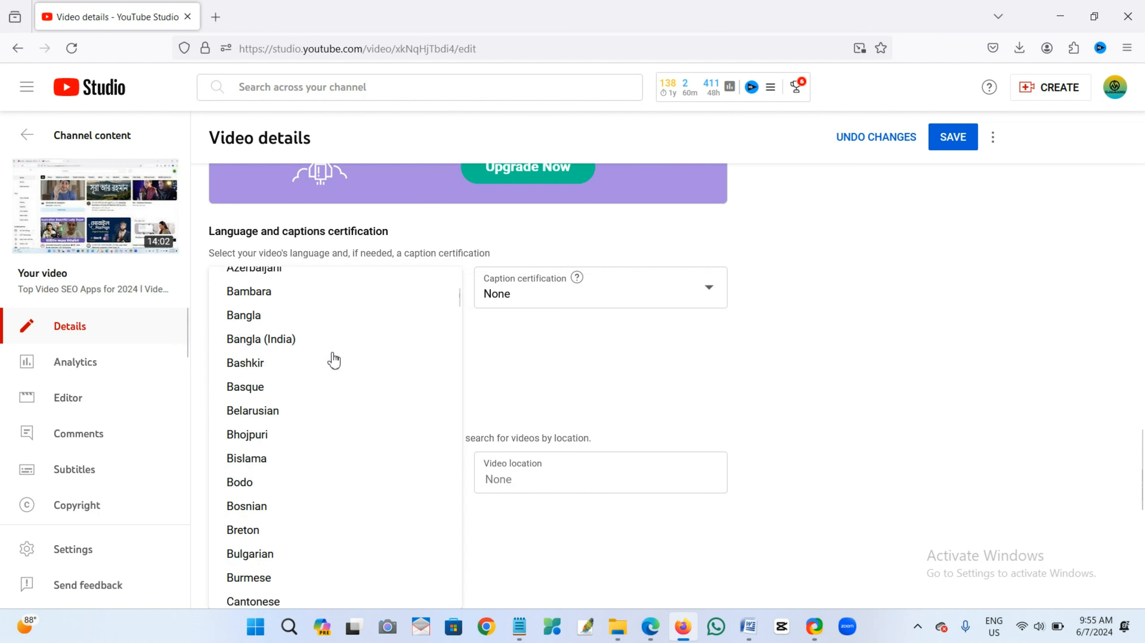
pyautogui.click(259, 316)
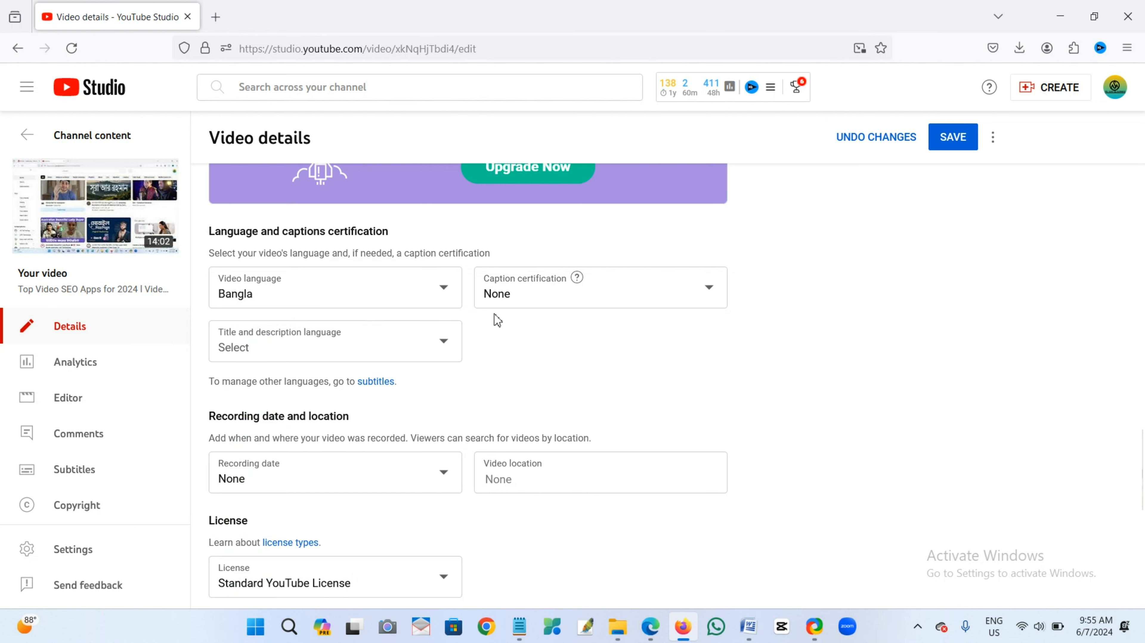
# Step: Search the video location for "nao" and set it to Naogaon
pyautogui.click(525, 458)
pyautogui.write('n')
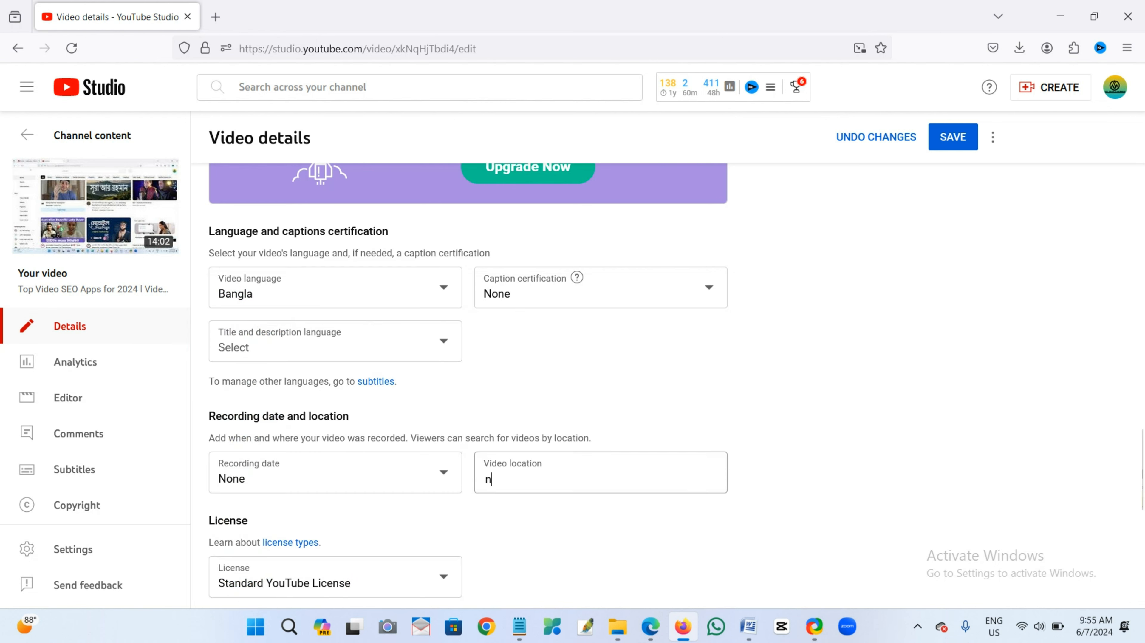
pyautogui.write('ao')
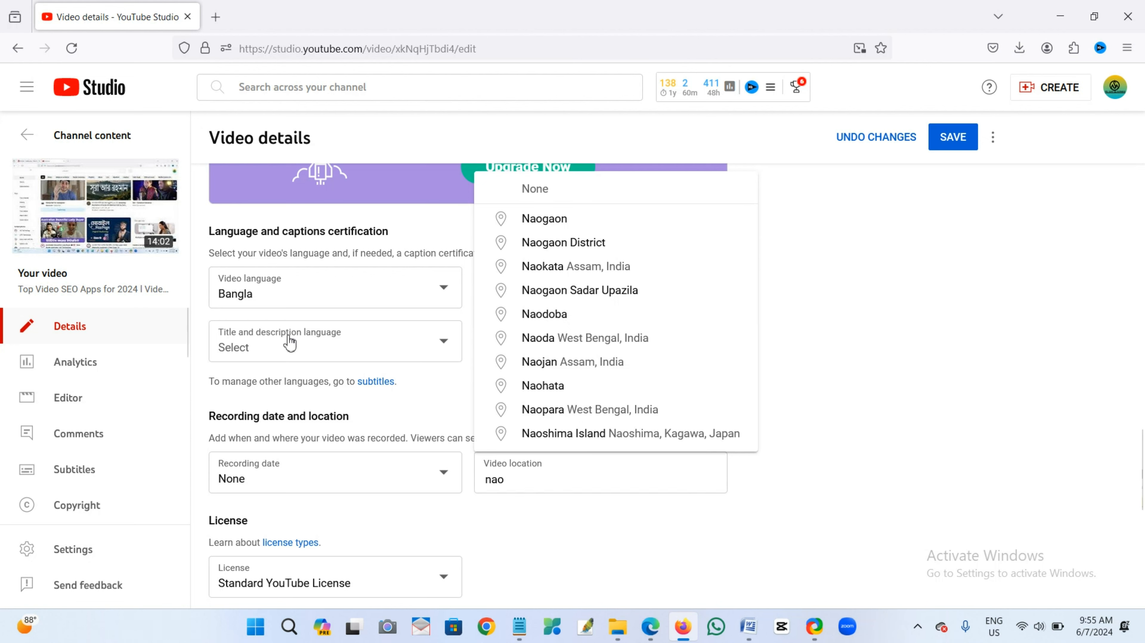
pyautogui.click(549, 221)
# Step: Copy the phrase "Top Video SEO Apps for 2024" from the video title and paste it as a tag
pyautogui.scroll(-8, 578, 358)
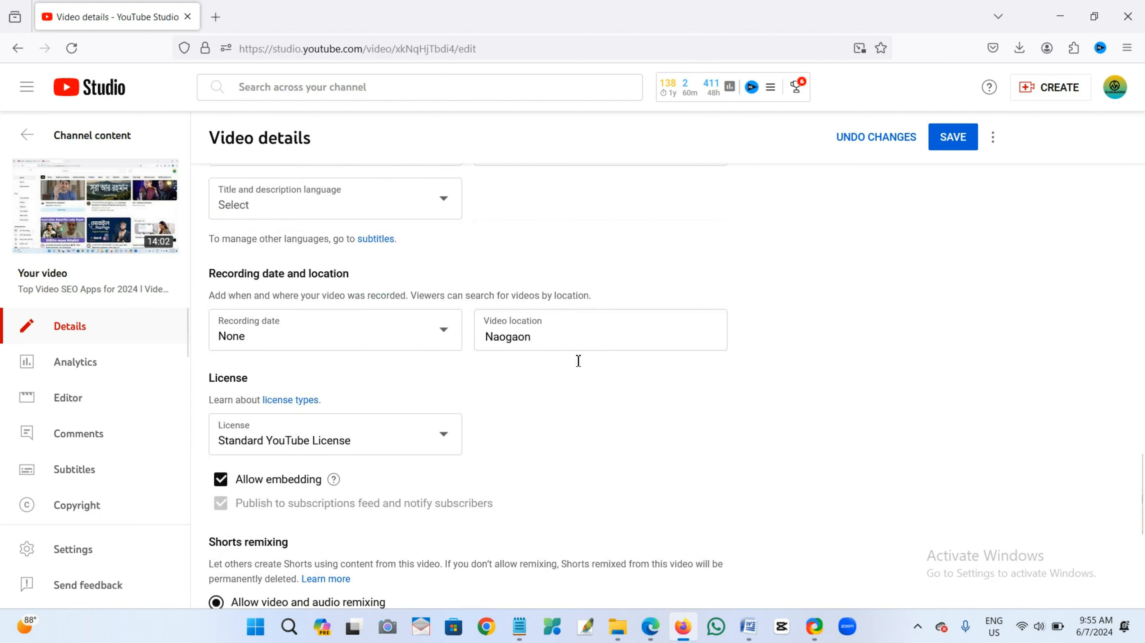
pyautogui.scroll(-5, 557, 271)
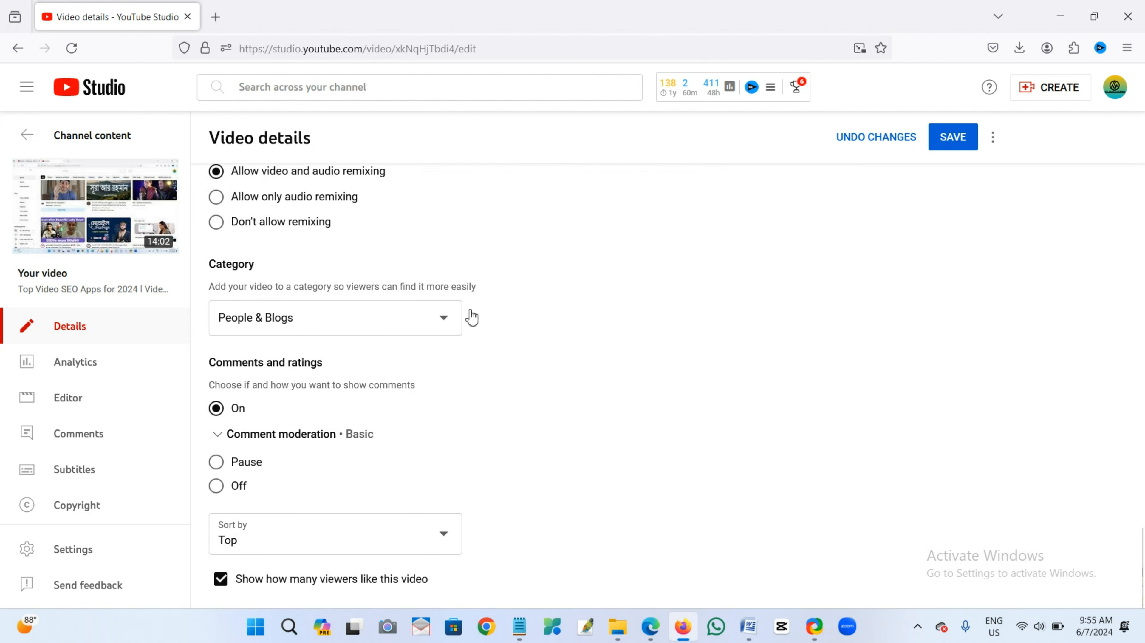
pyautogui.scroll(3, 613, 329)
pyautogui.scroll(15, 613, 328)
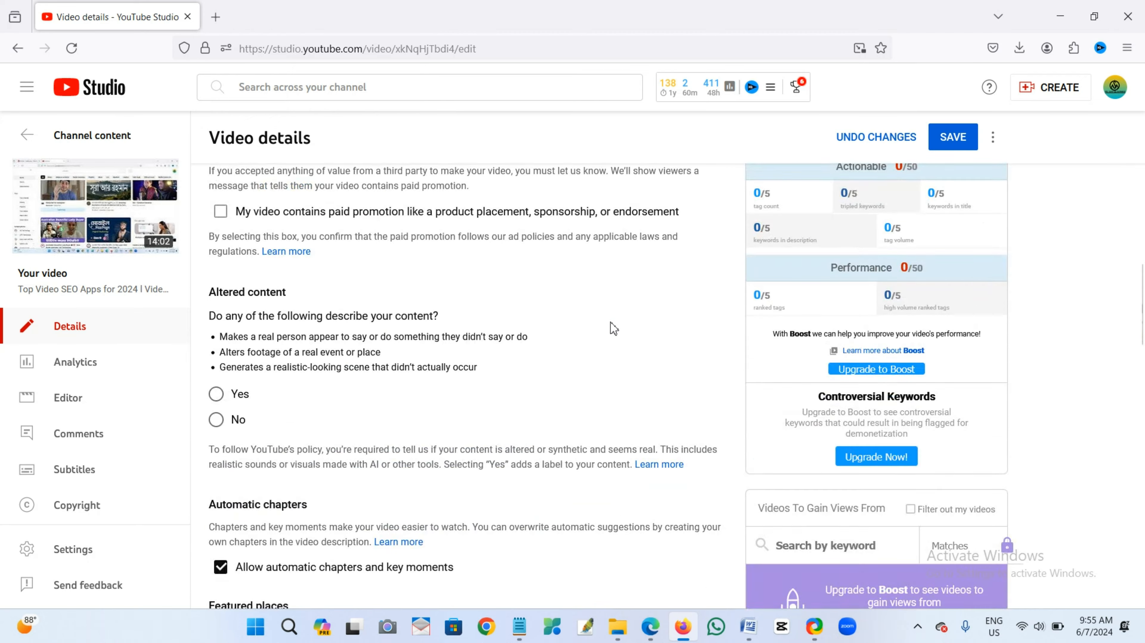
pyautogui.scroll(10, 612, 327)
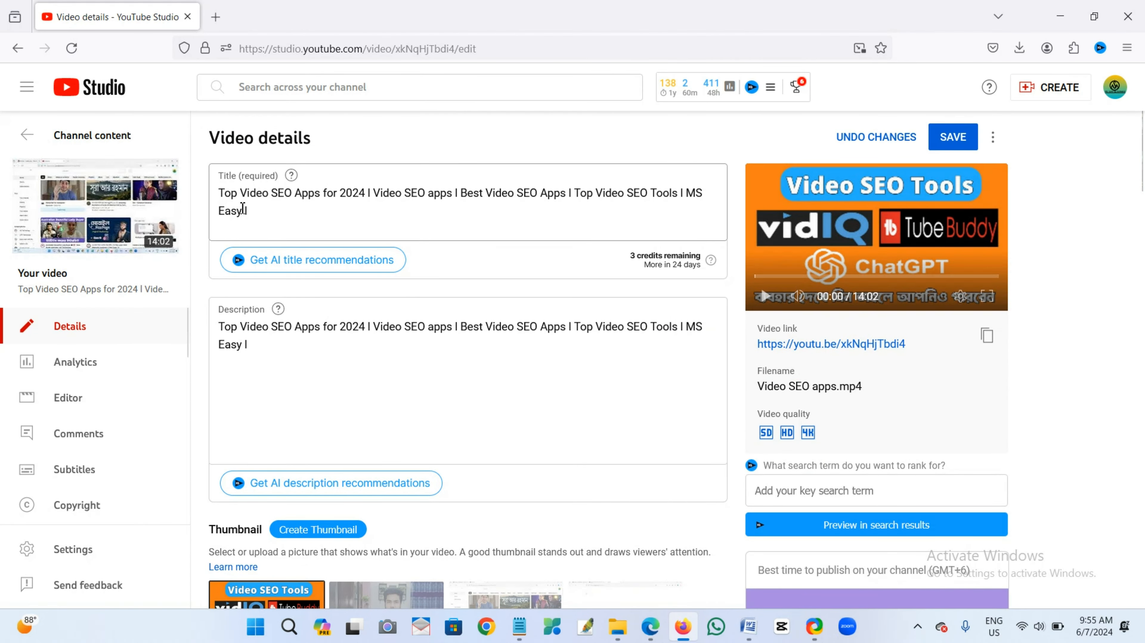
pyautogui.moveTo(223, 197); pyautogui.dragTo(374, 199)
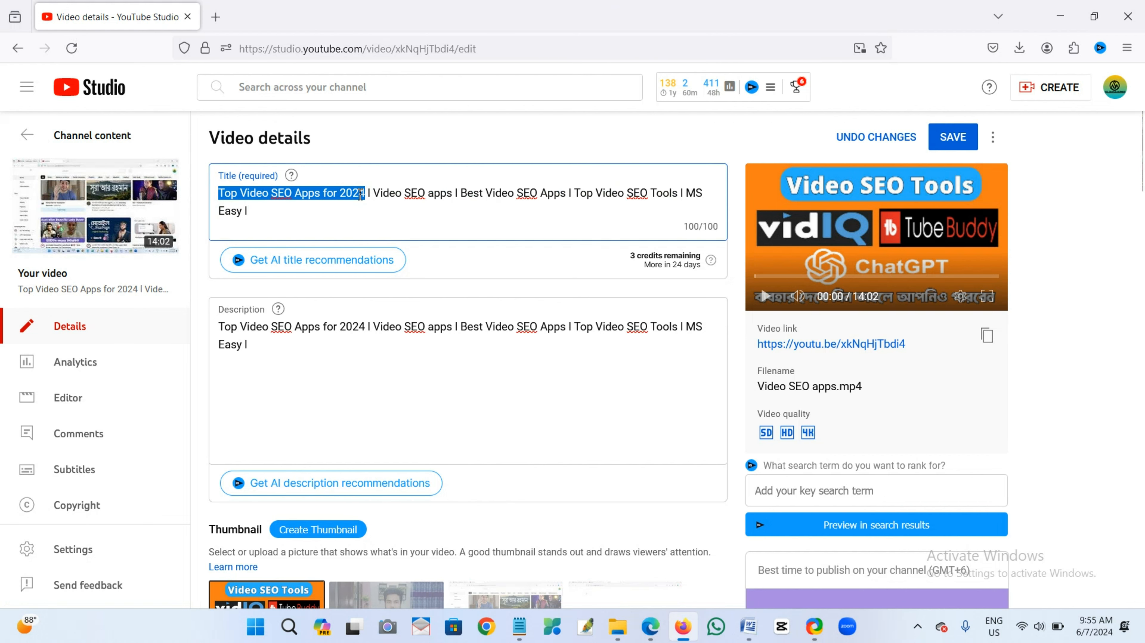
pyautogui.rightClick(362, 194)
pyautogui.click(407, 283)
pyautogui.scroll(-5, 409, 278)
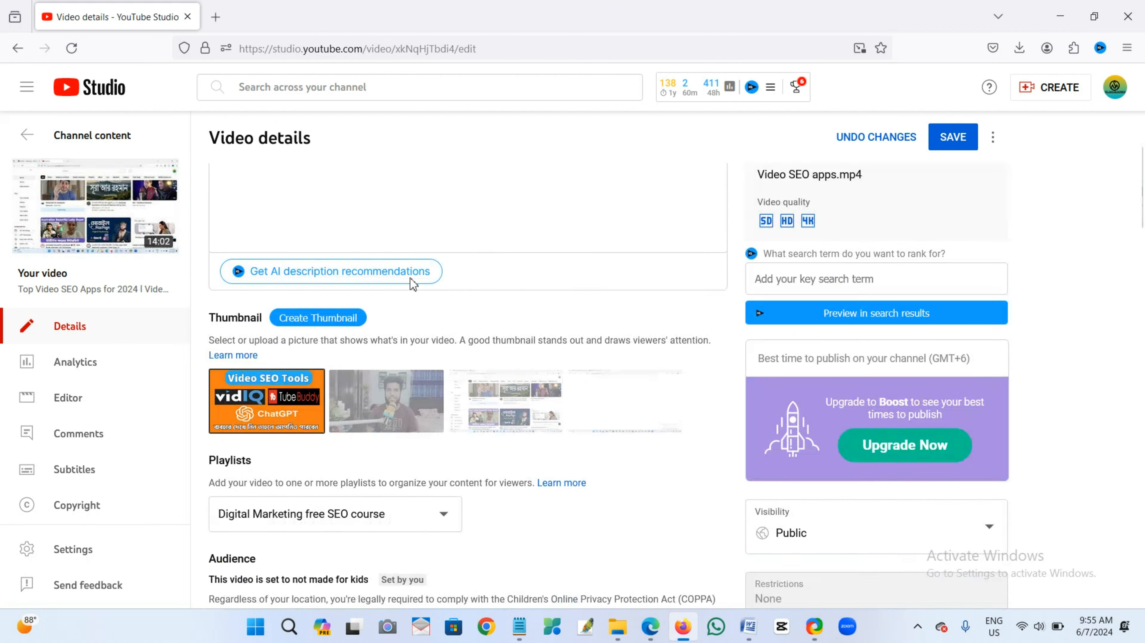
pyautogui.scroll(-15, 409, 277)
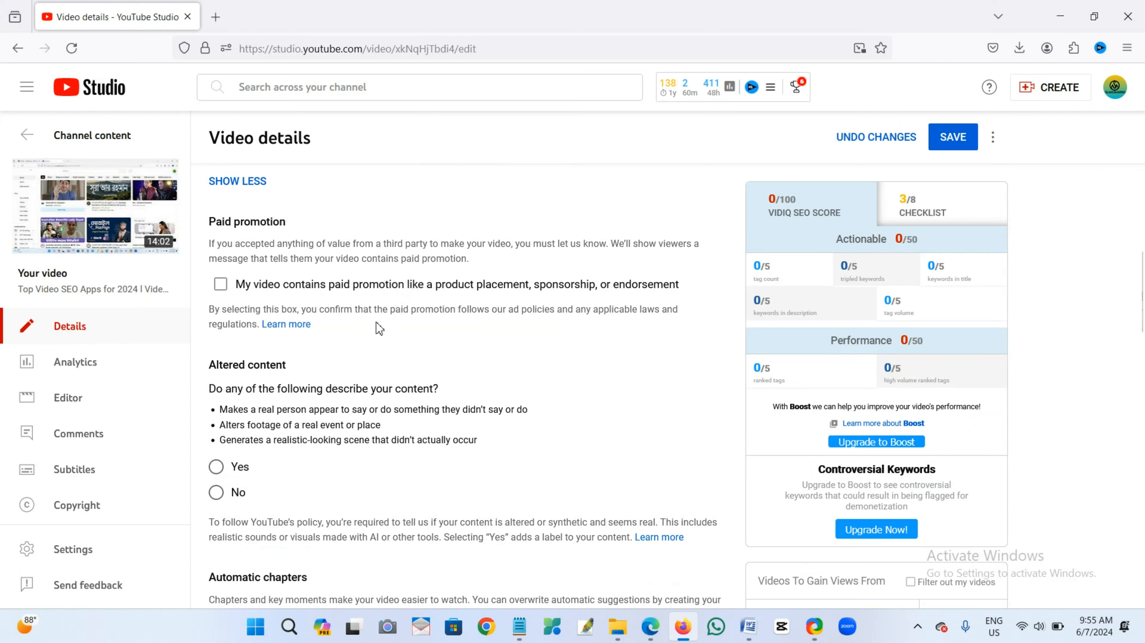
pyautogui.scroll(-10, 376, 322)
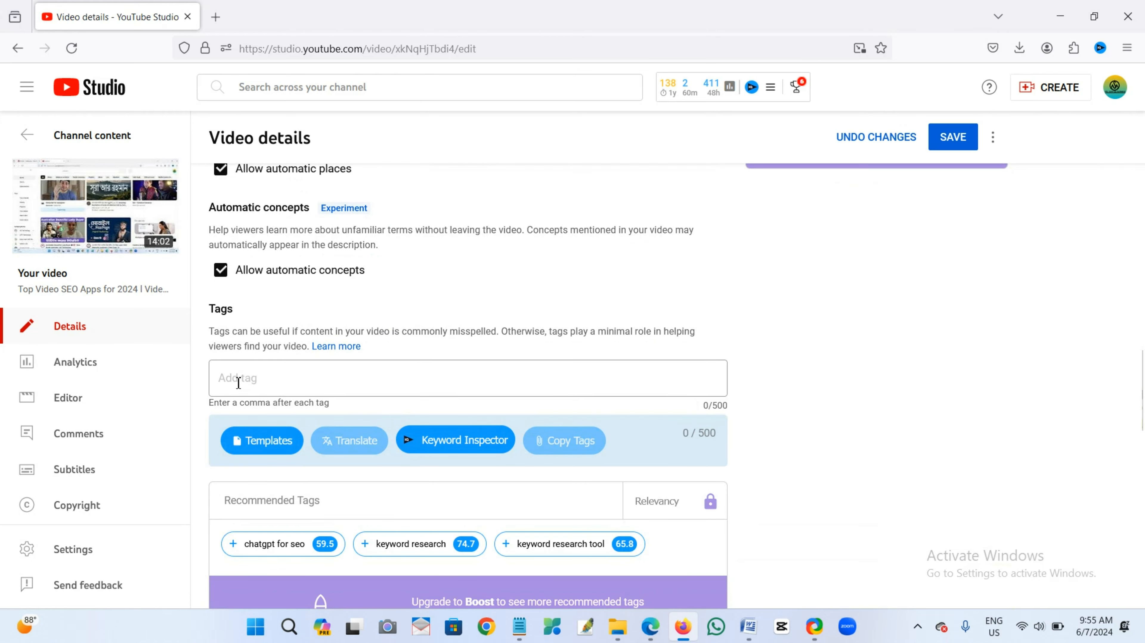
pyautogui.click(238, 382)
pyautogui.rightClick(238, 382)
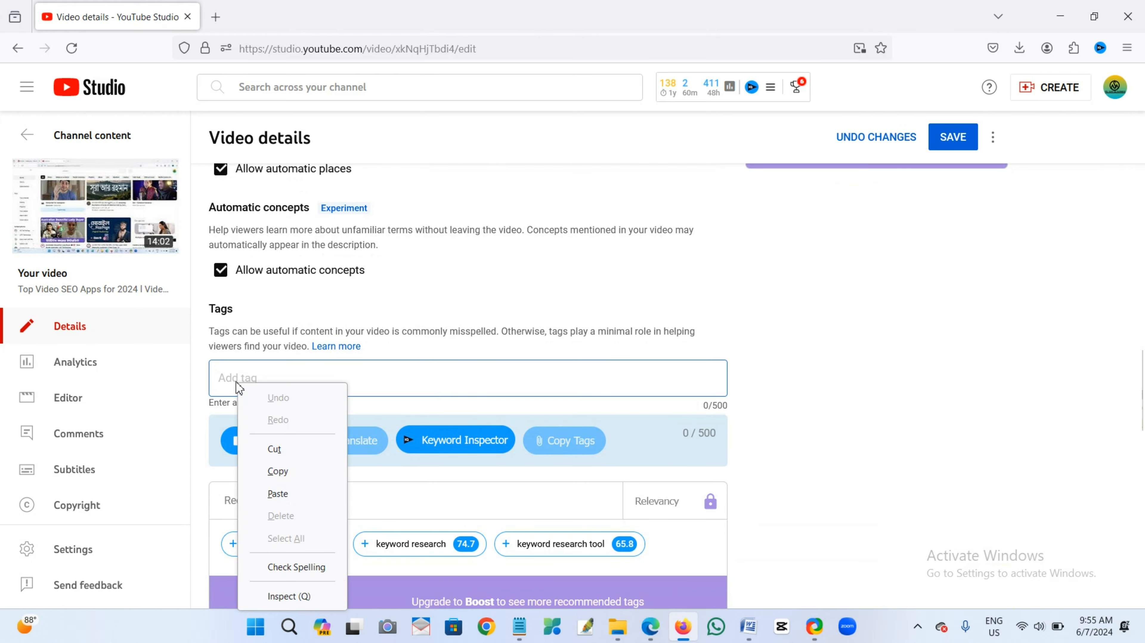
pyautogui.click(277, 494)
# Step: Copy the phrase "Video SEO apps" from the video title and paste it as a tag
pyautogui.scroll(15, 495, 252)
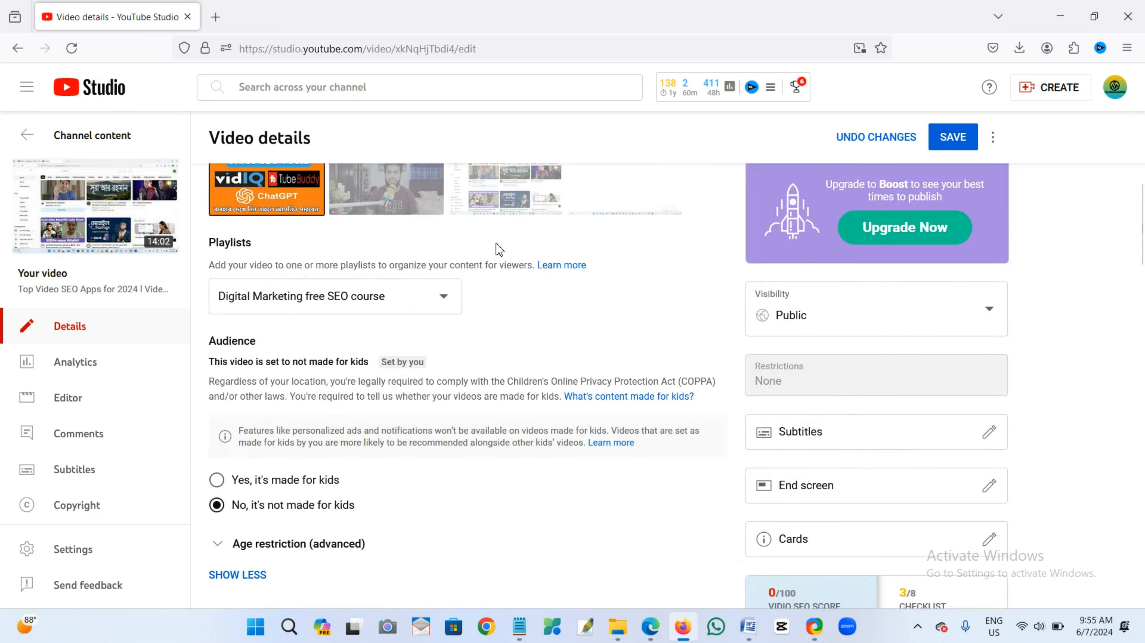
pyautogui.scroll(10, 497, 249)
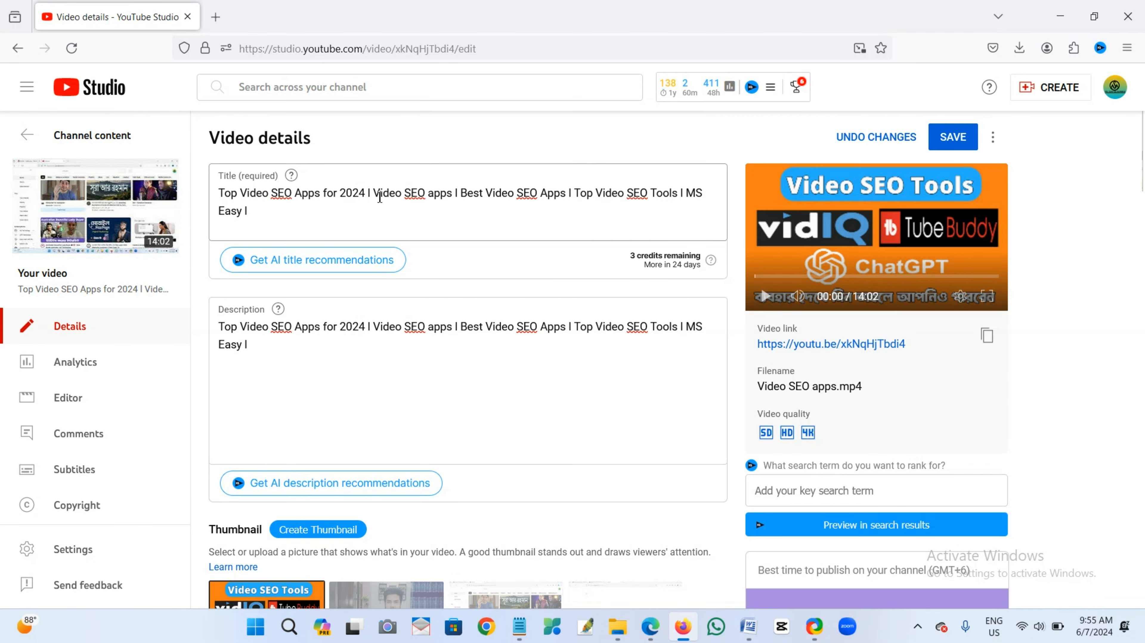
pyautogui.moveTo(376, 194); pyautogui.dragTo(455, 180)
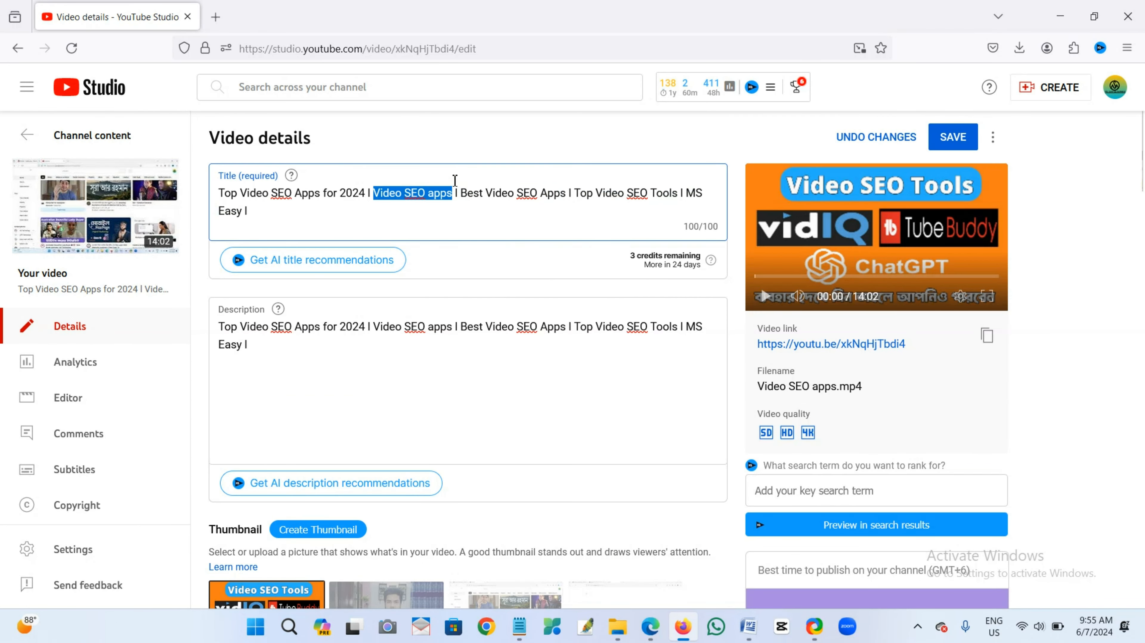
pyautogui.rightClick(423, 188)
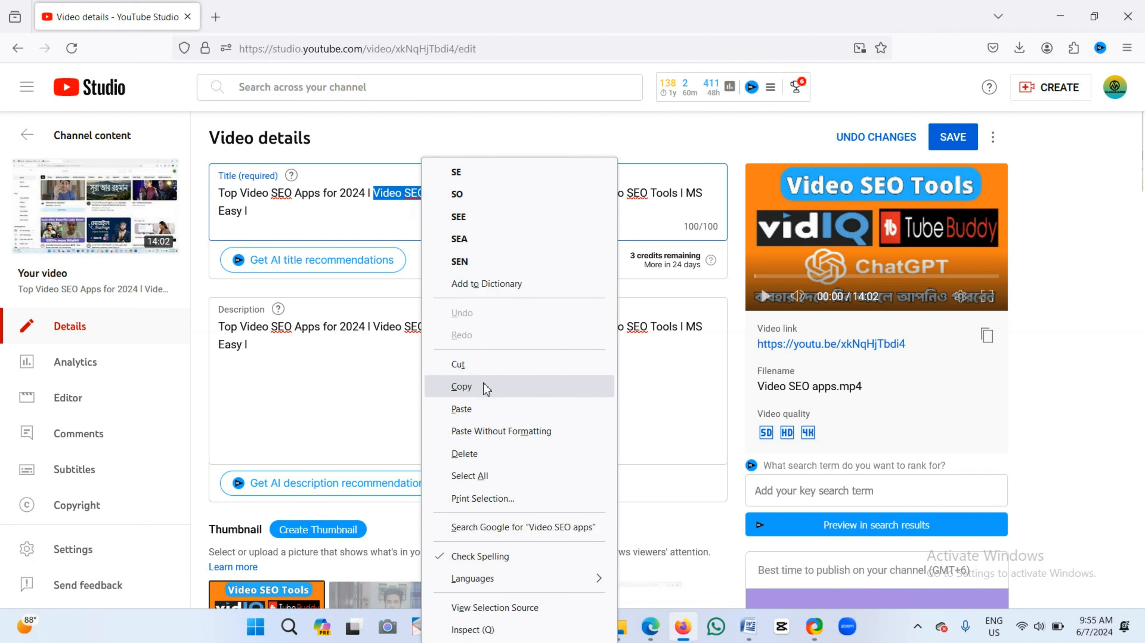
pyautogui.click(461, 386)
pyautogui.scroll(-15, 485, 384)
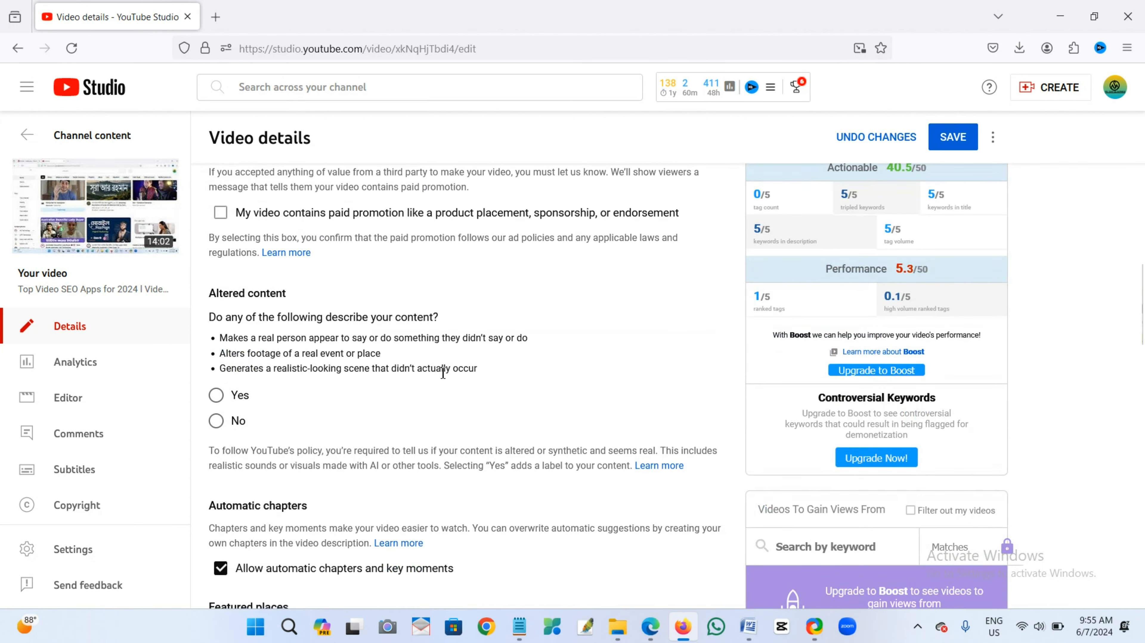
pyautogui.scroll(-10, 443, 373)
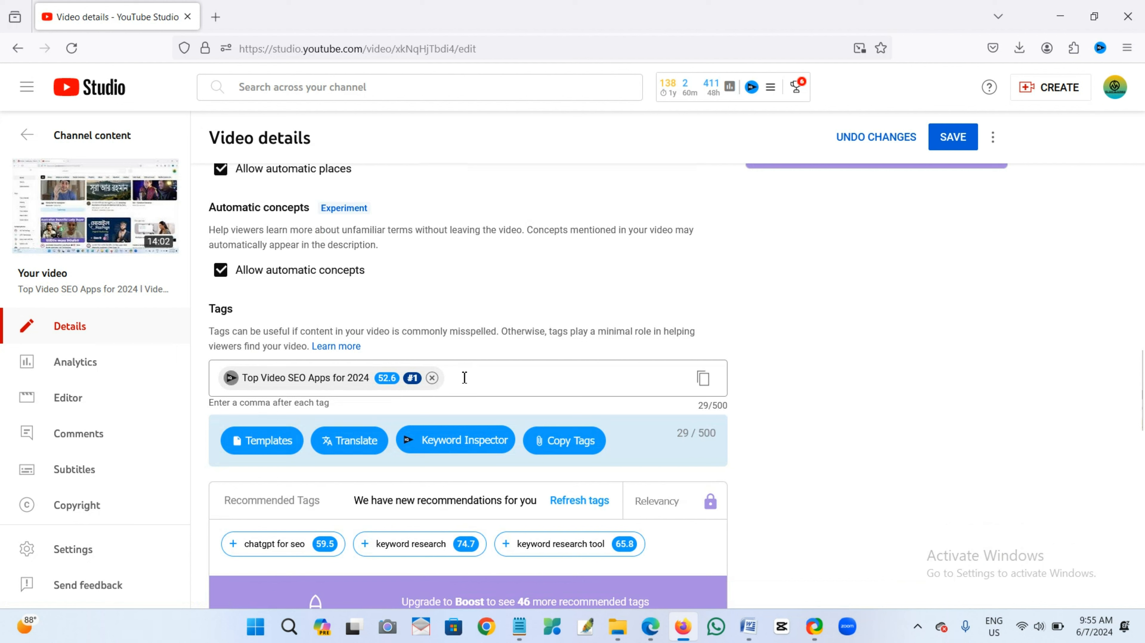
pyautogui.click(464, 377)
pyautogui.rightClick(464, 378)
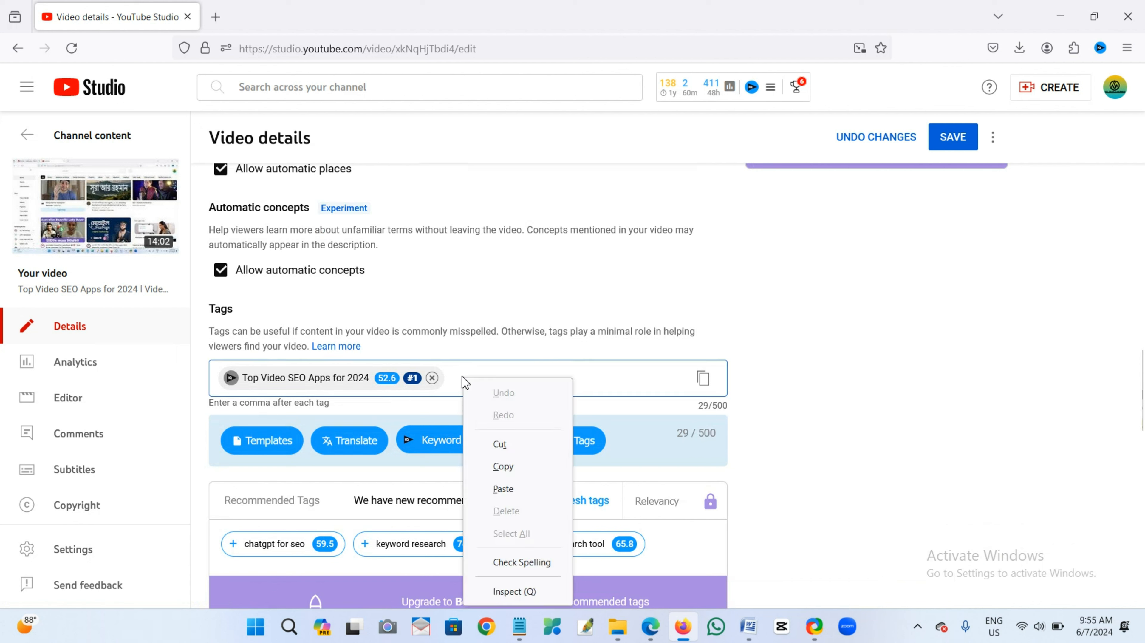
pyautogui.click(502, 489)
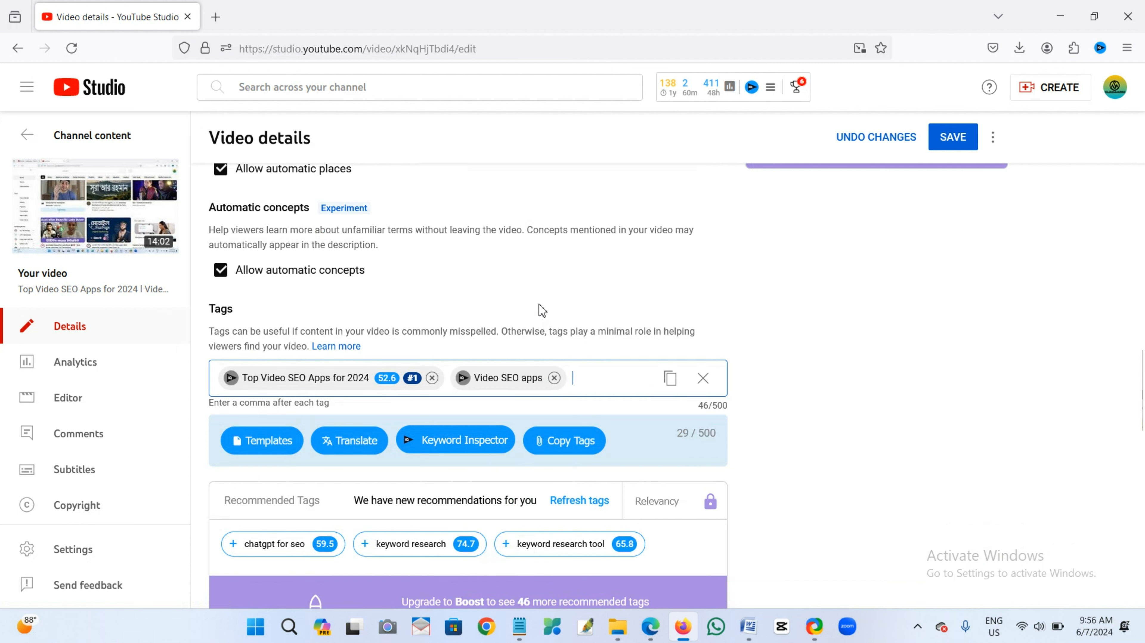
# Step: Copy the phrase "Best Video SEO Apps" from the description and paste it as a tag
pyautogui.scroll(20, 540, 318)
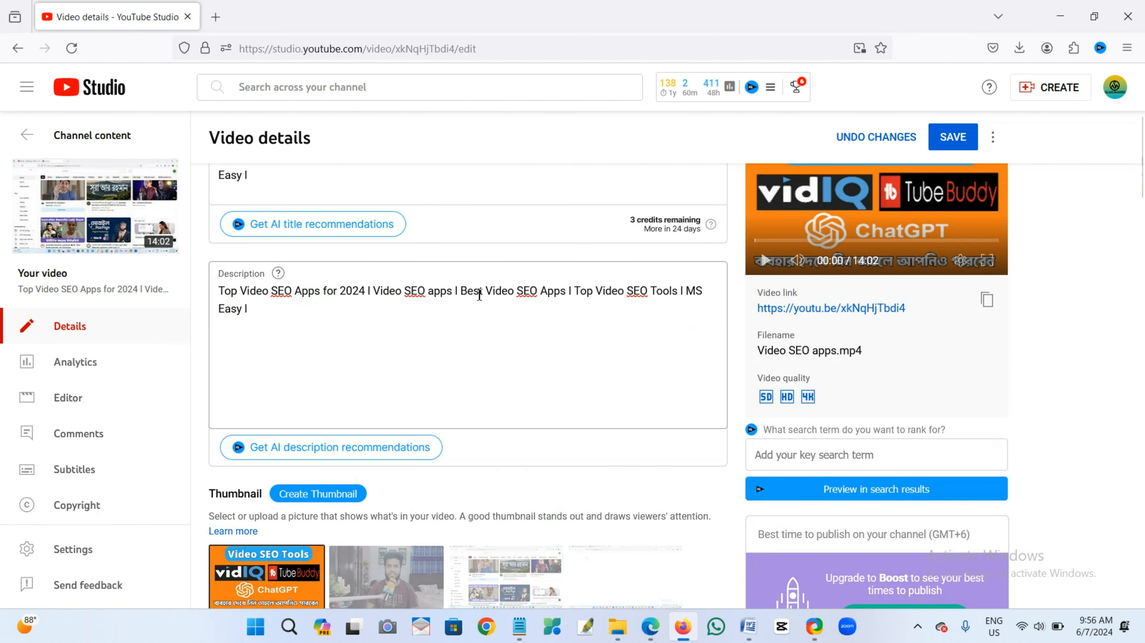
pyautogui.moveTo(466, 295); pyautogui.dragTo(554, 297)
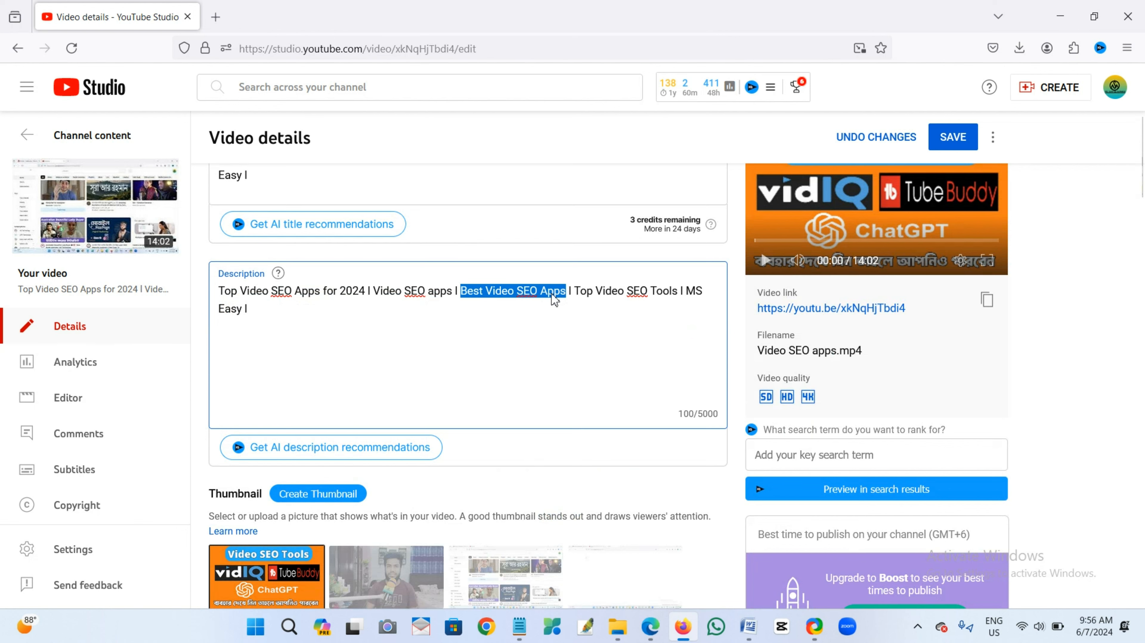
pyautogui.rightClick(554, 299)
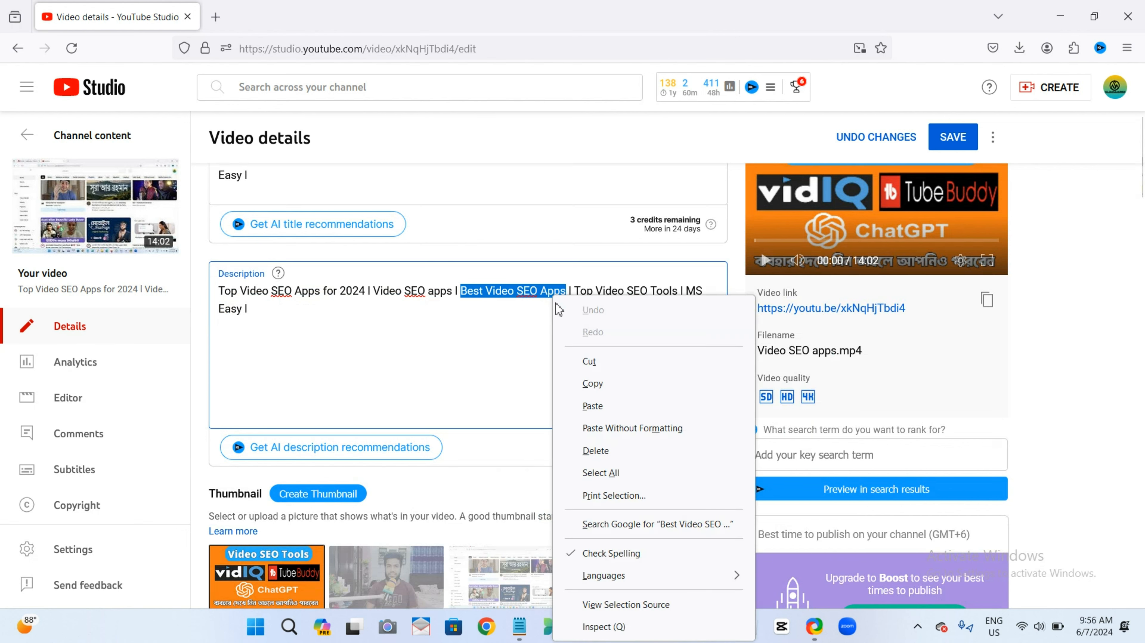
pyautogui.click(601, 384)
pyautogui.scroll(-15, 598, 378)
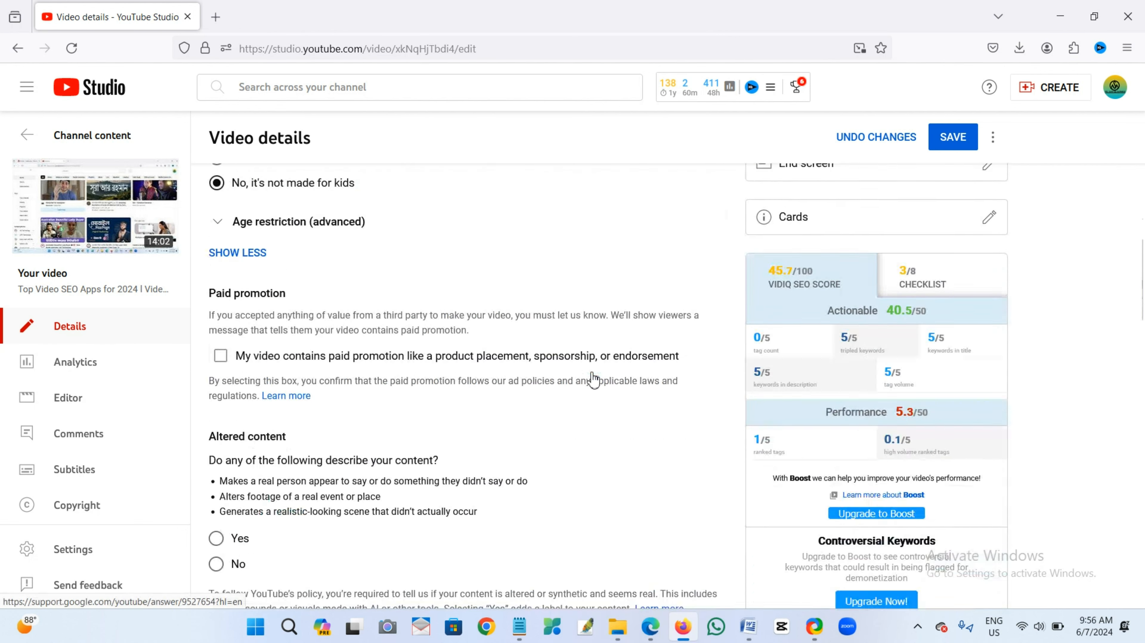
pyautogui.scroll(-10, 586, 361)
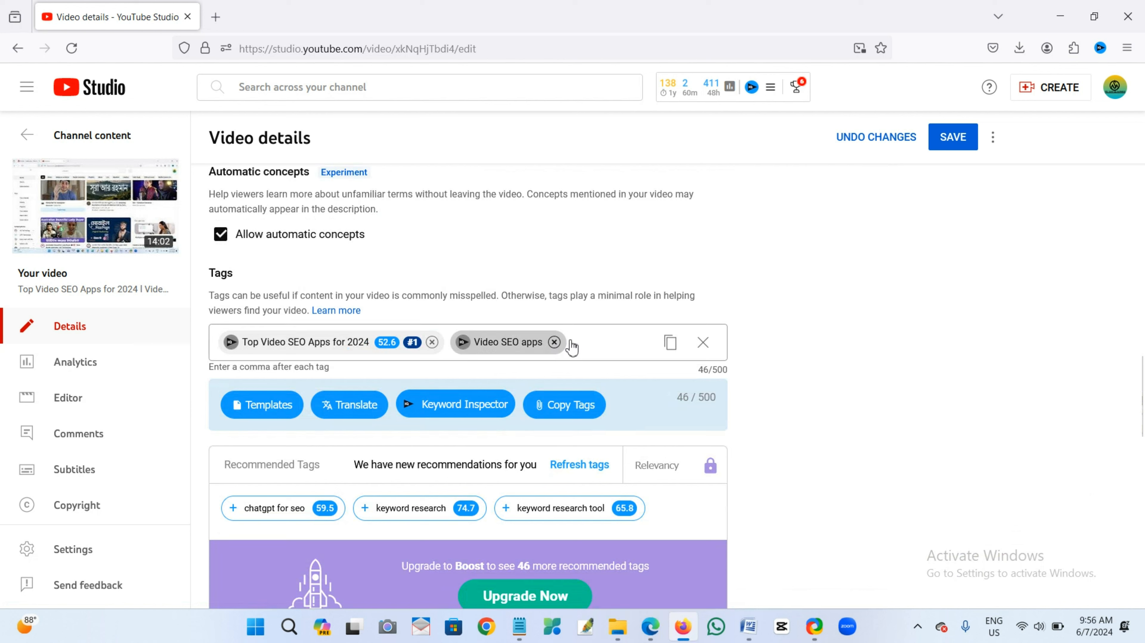
pyautogui.click(581, 340)
pyautogui.rightClick(581, 341)
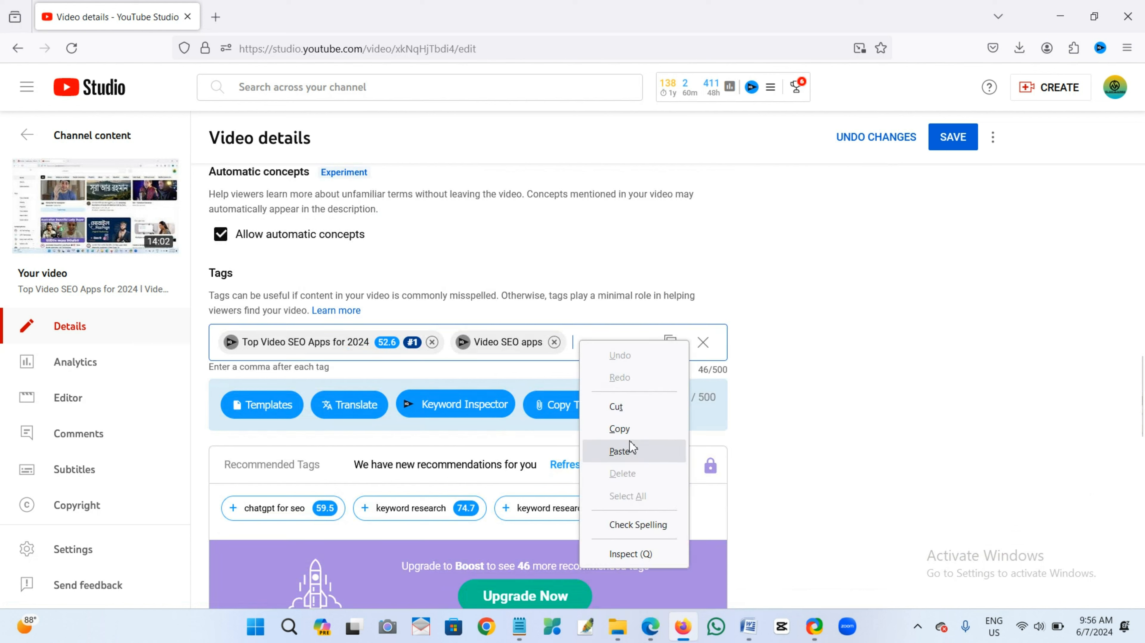
pyautogui.click(629, 450)
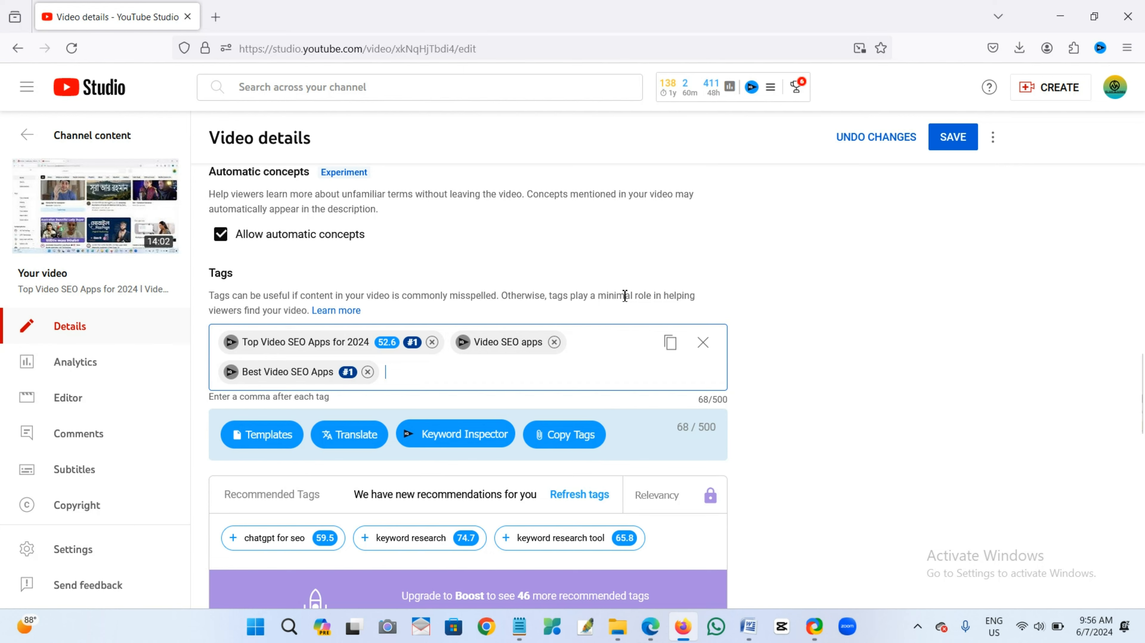
# Step: Copy the phrase "Top Video SEO Tools" from the description and paste it as a tag
pyautogui.scroll(15, 624, 295)
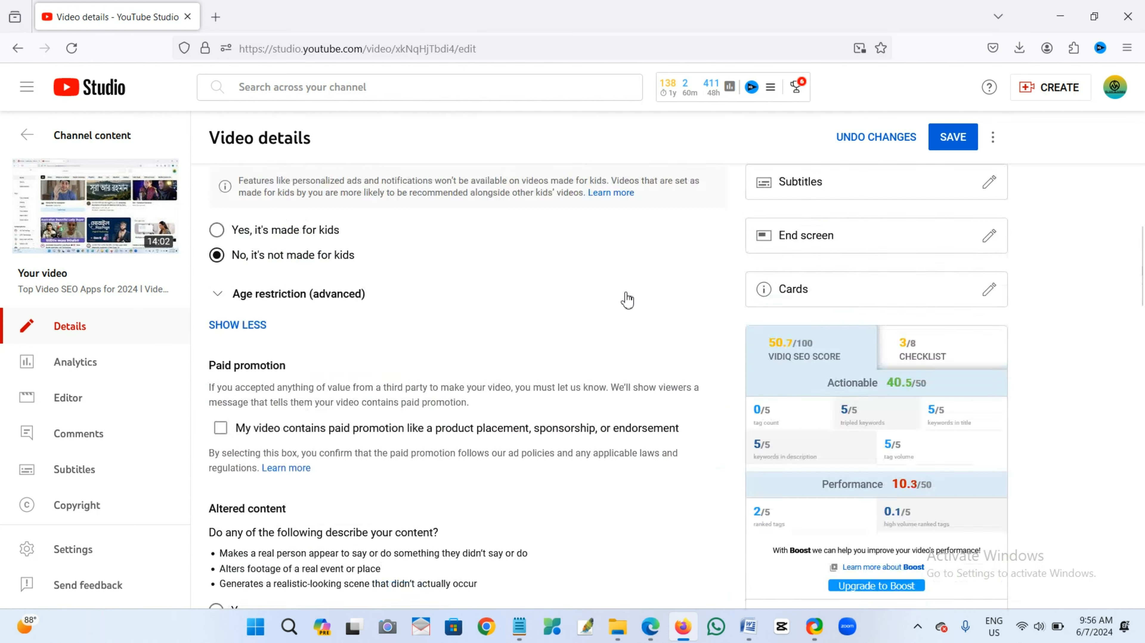
pyautogui.scroll(8, 625, 293)
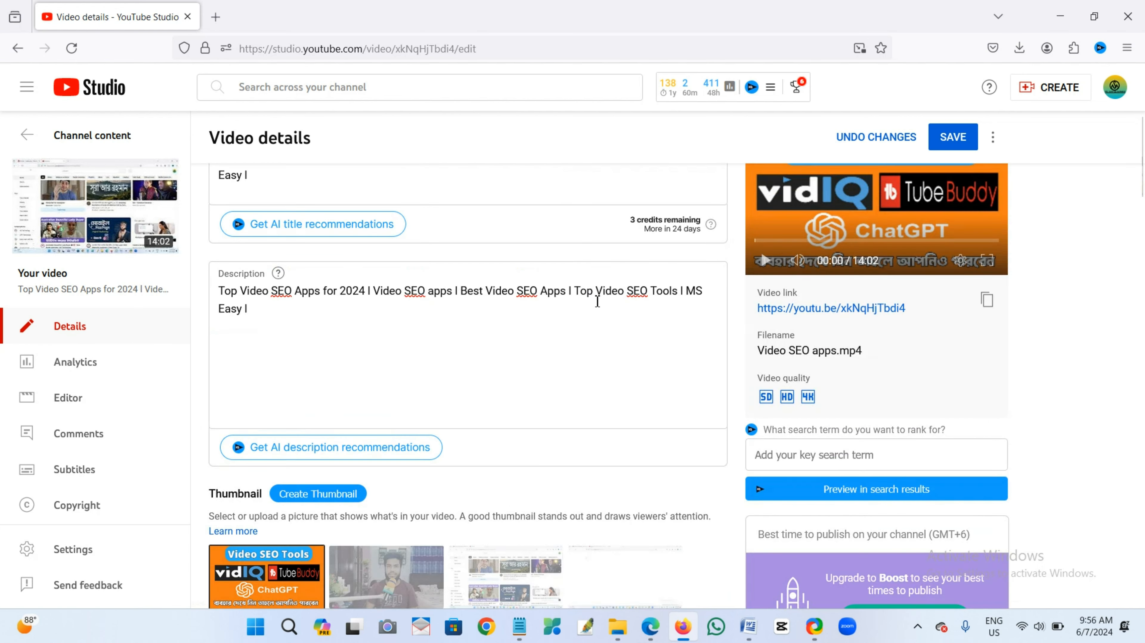
pyautogui.moveTo(574, 291); pyautogui.dragTo(679, 290)
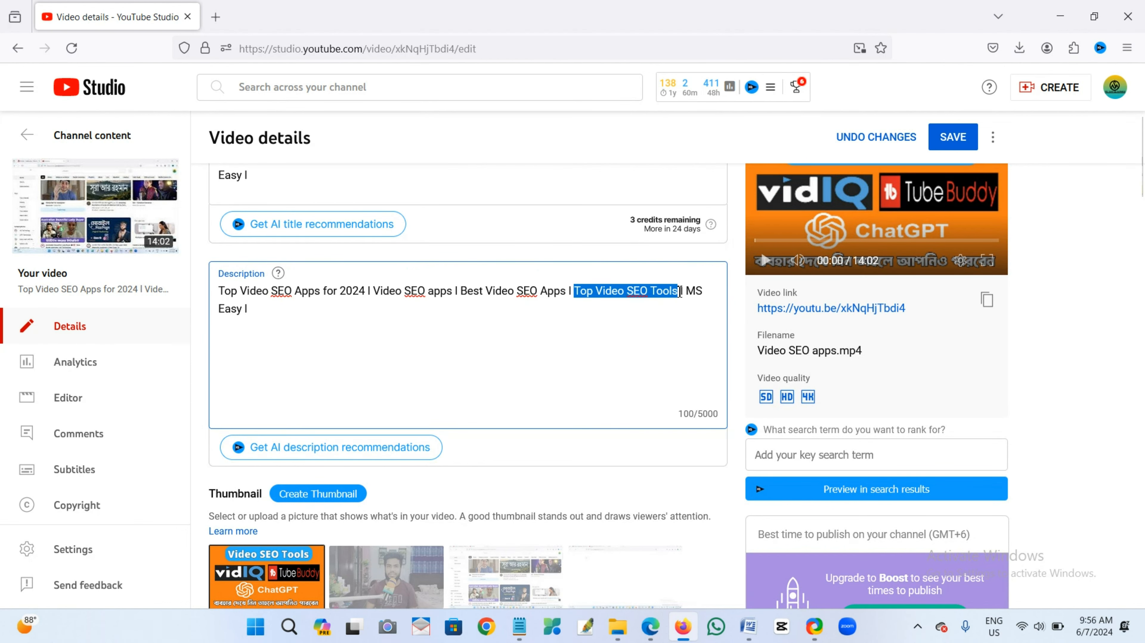
pyautogui.rightClick(639, 288)
pyautogui.click(681, 381)
pyautogui.scroll(-15, 440, 343)
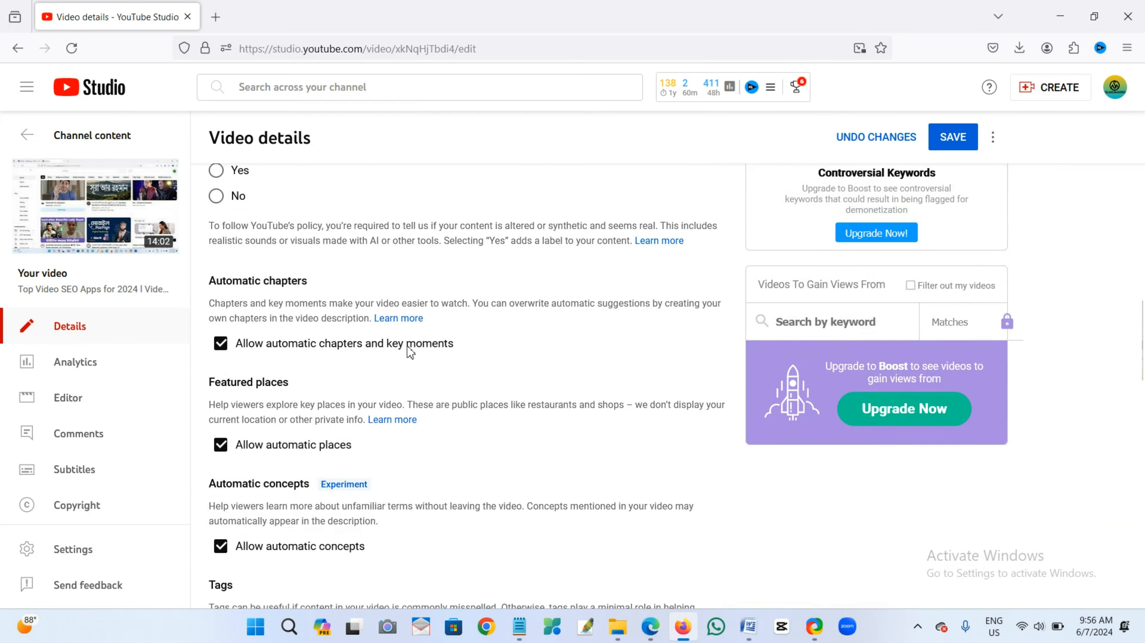
pyautogui.scroll(-7, 409, 347)
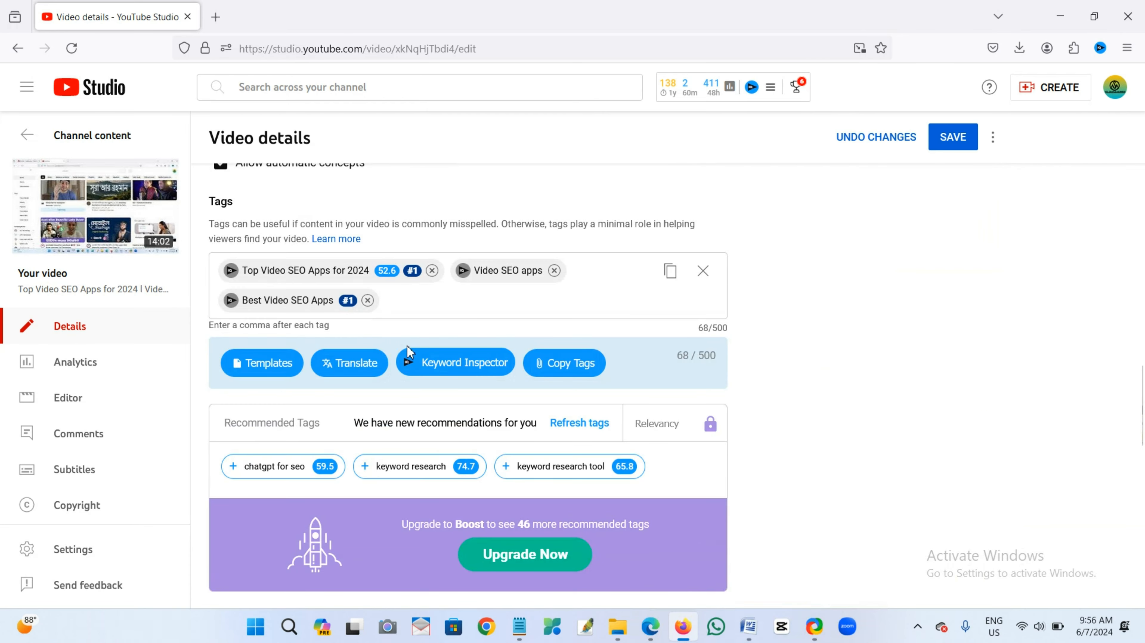
pyautogui.rightClick(402, 307)
pyautogui.click(440, 415)
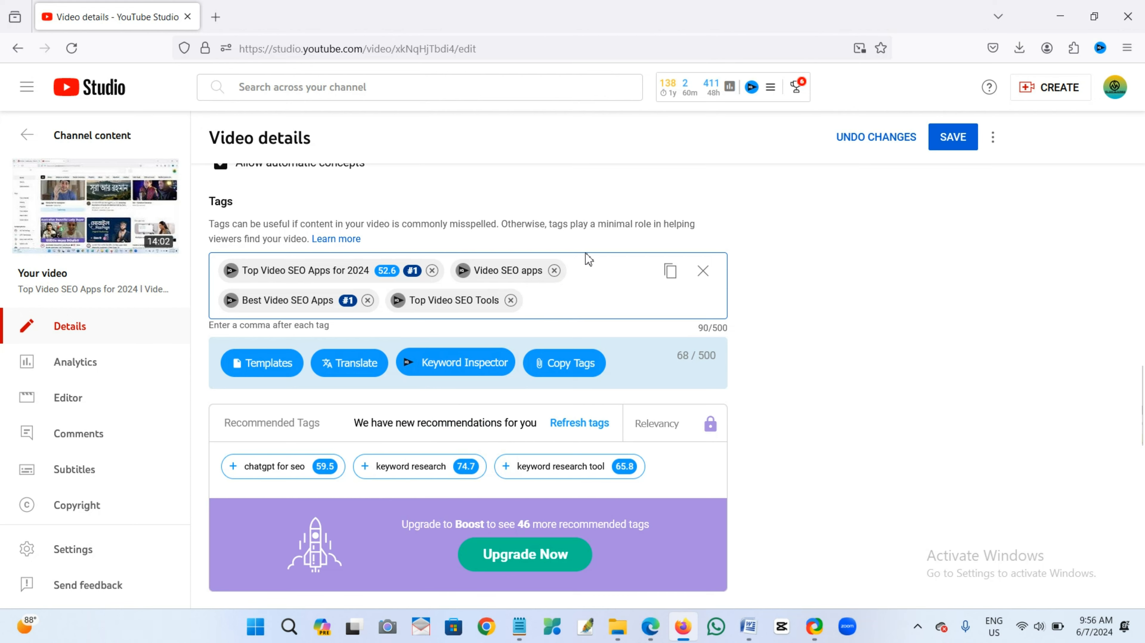
# Step: Add the channel name "MS Easy Learning" as a further tag of the video
pyautogui.scroll(20, 588, 250)
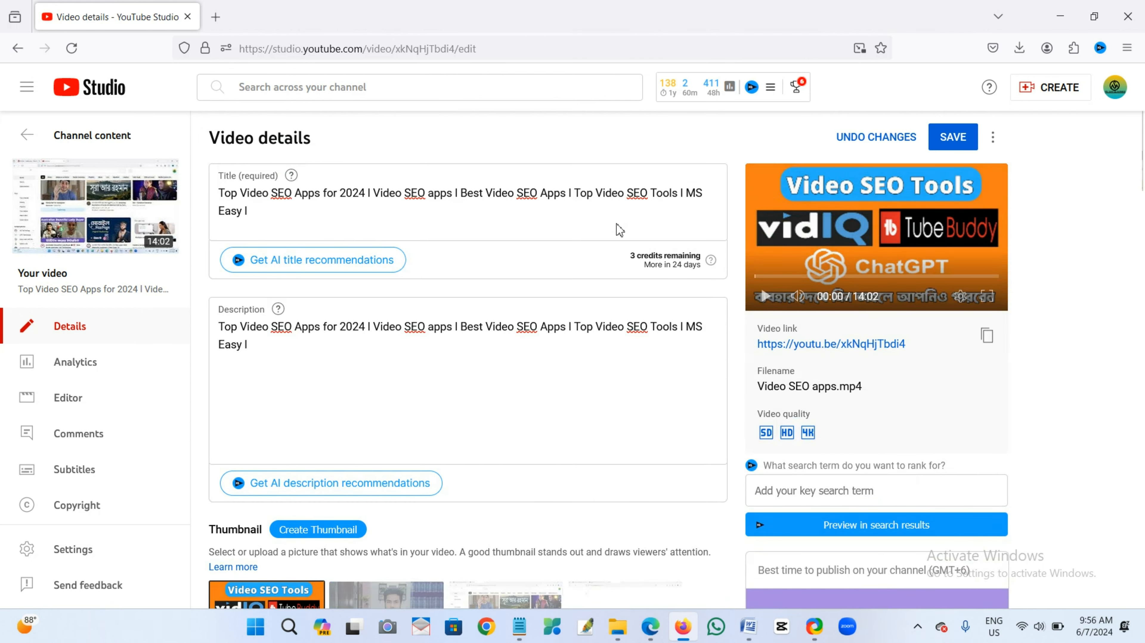
pyautogui.scroll(-20, 572, 253)
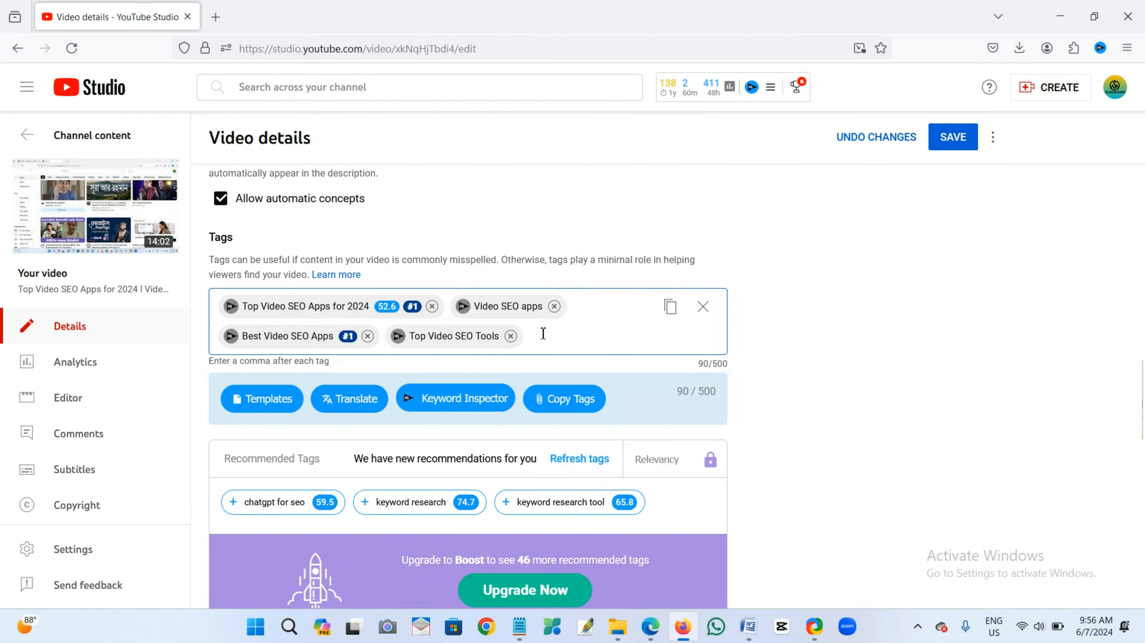
pyautogui.write('MS')
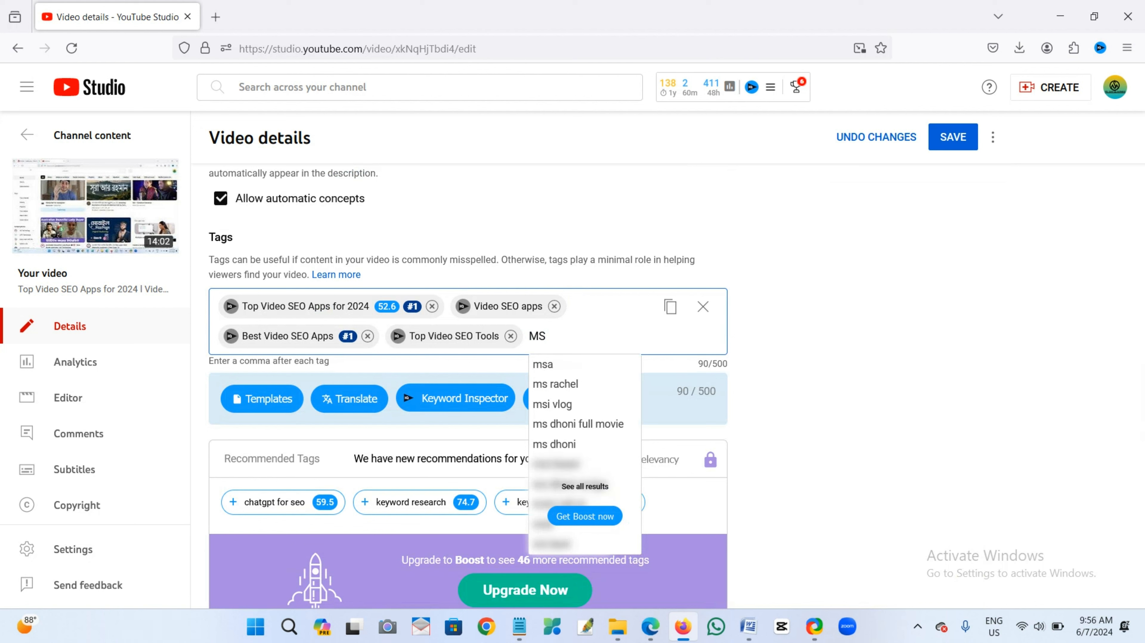
pyautogui.write(' Easy')
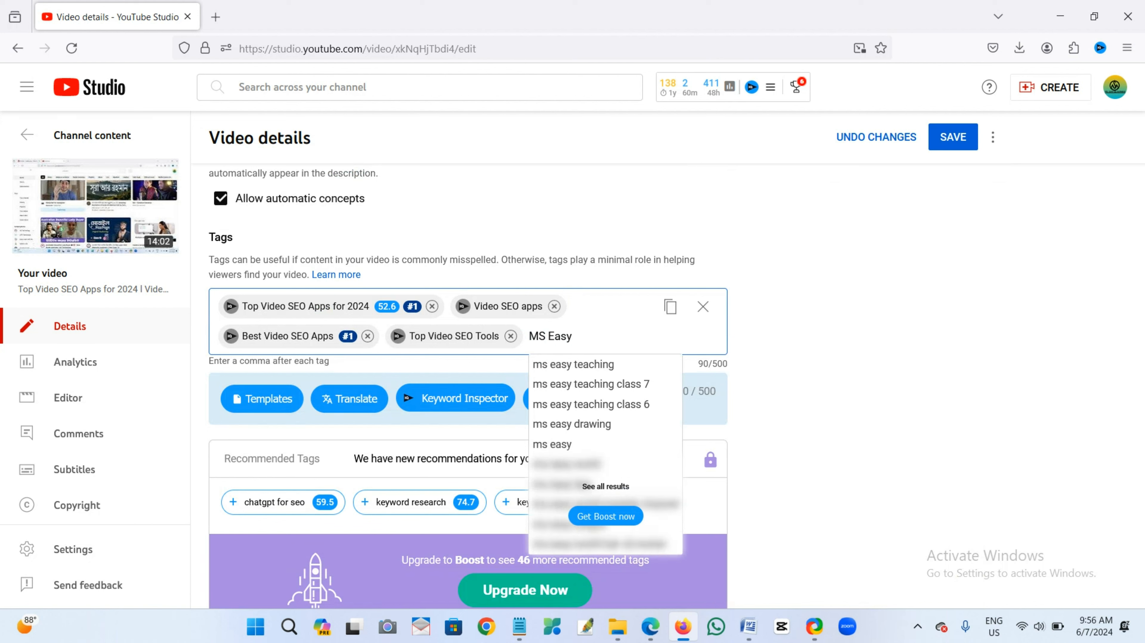
pyautogui.write(' Learnin')
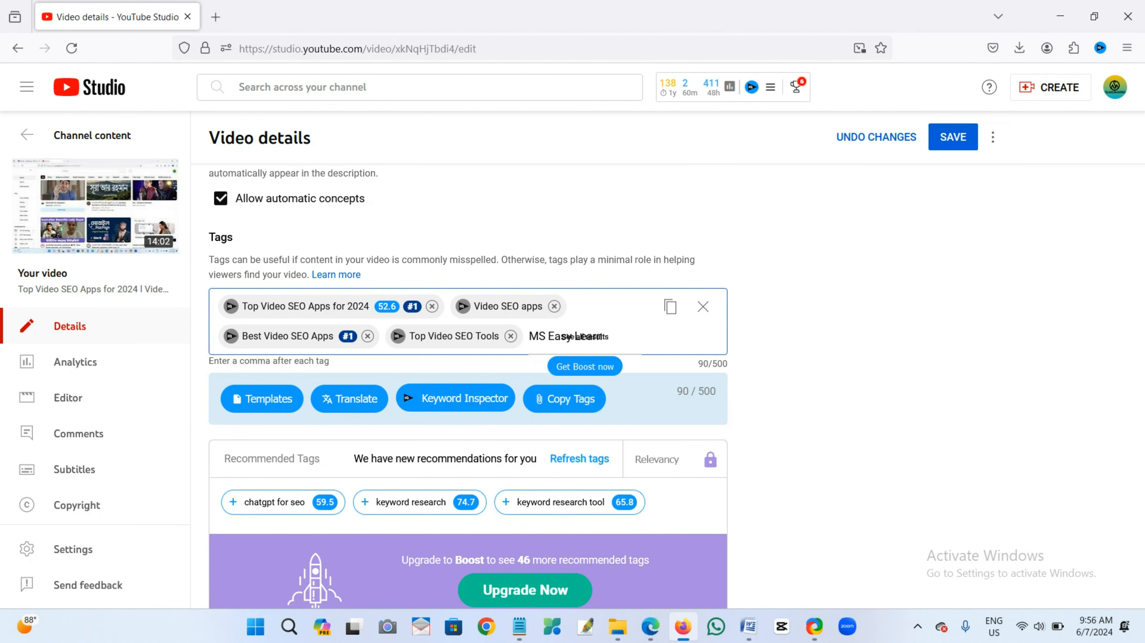
pyautogui.write('g')
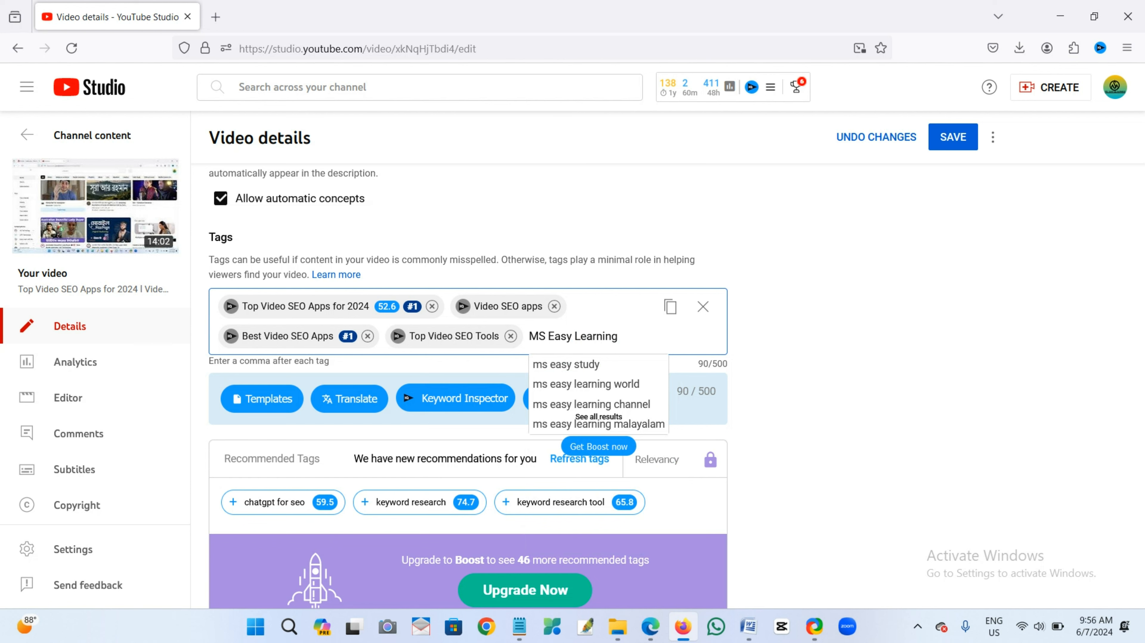
pyautogui.press('Return')
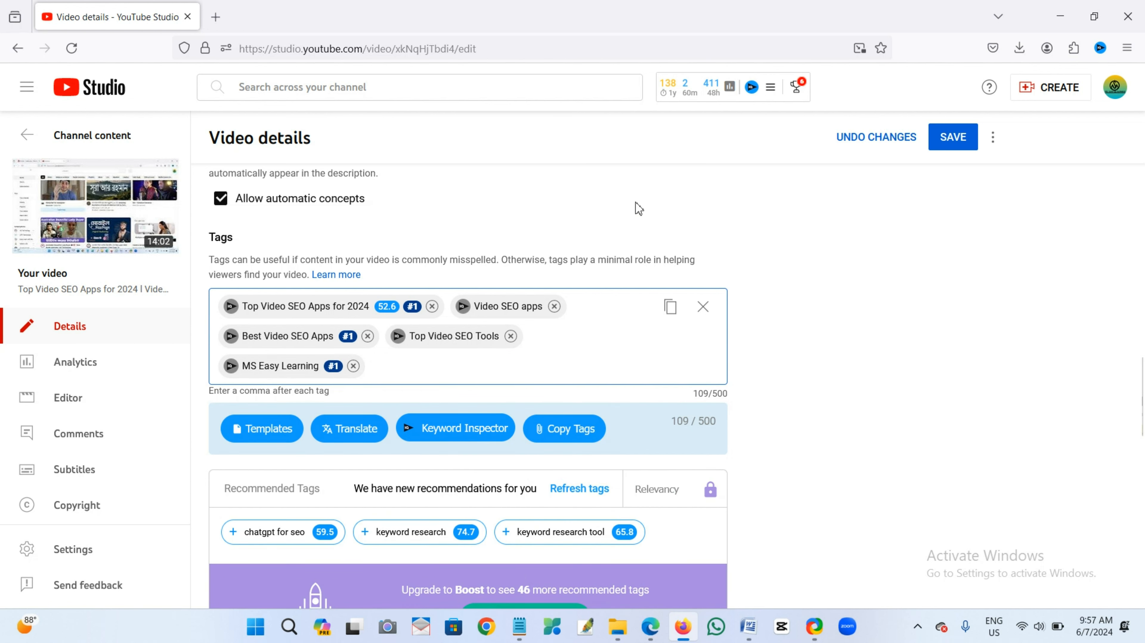
# Step: Examine the vidIQ SEO score with its actionable and performance ratings, including tag count and ranked tags
pyautogui.scroll(3, 685, 218)
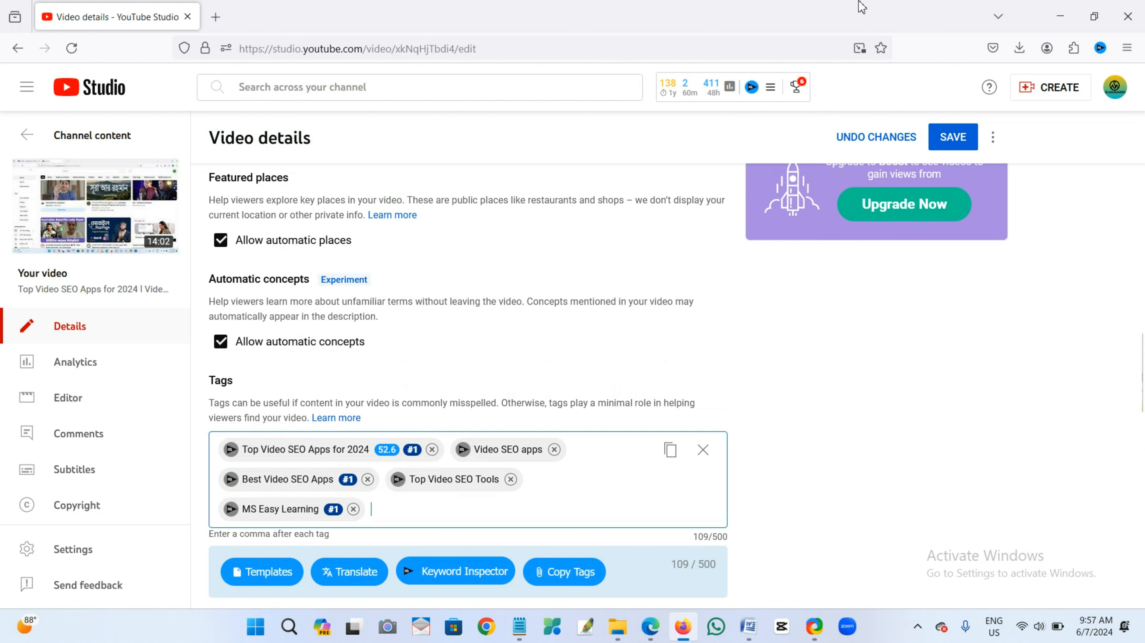
pyautogui.scroll(-2, 738, 260)
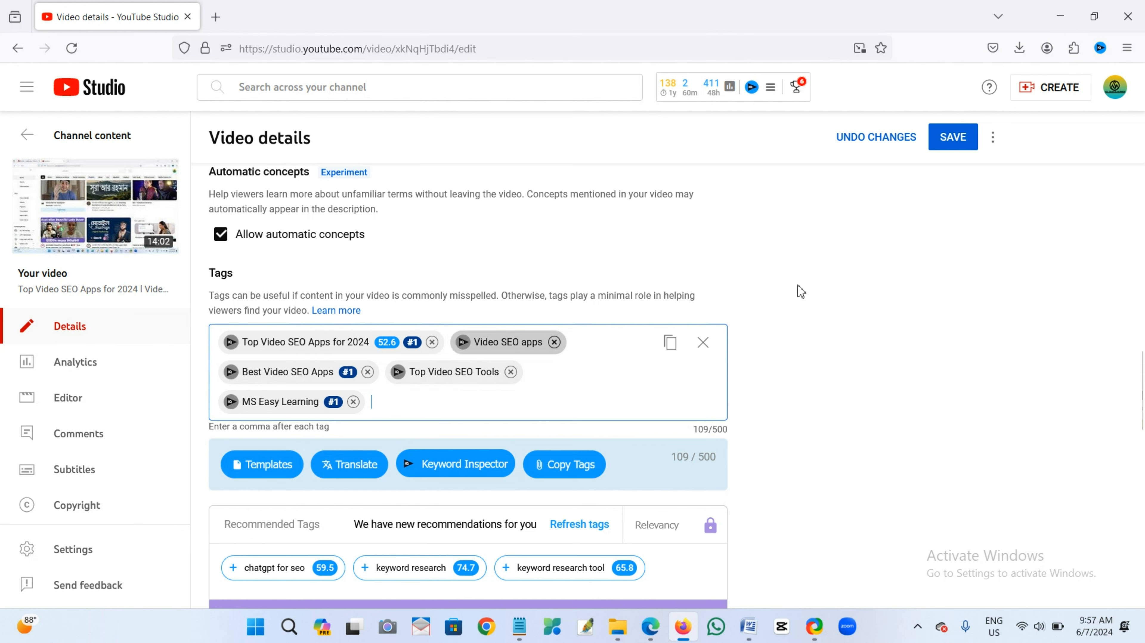
pyautogui.scroll(7, 800, 288)
pyautogui.scroll(7, 803, 288)
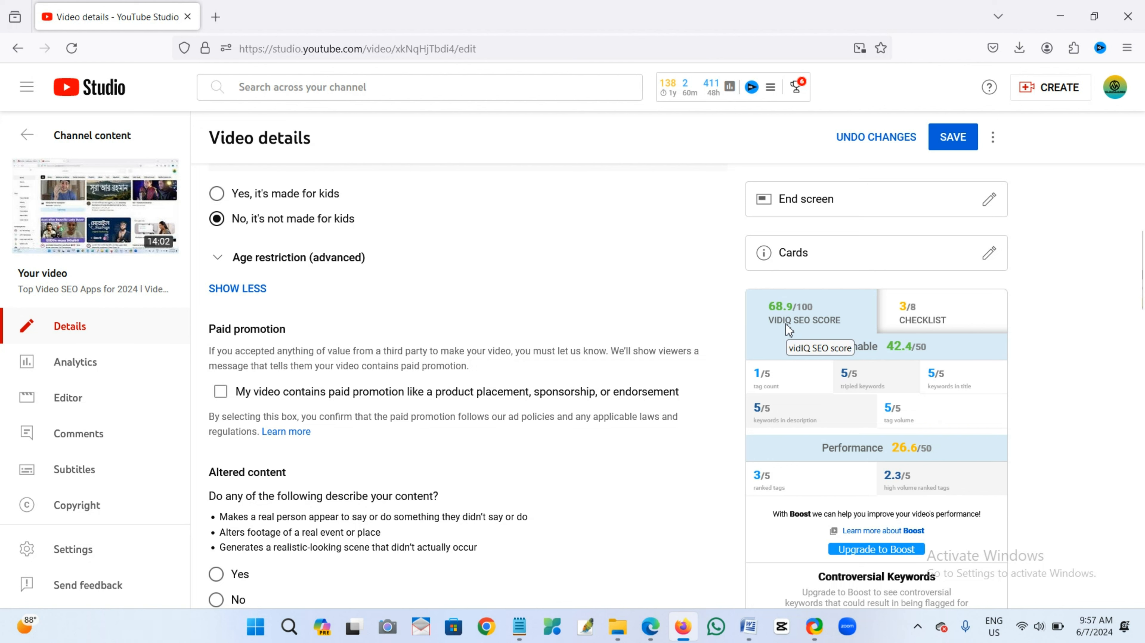
pyautogui.scroll(-2, 1066, 243)
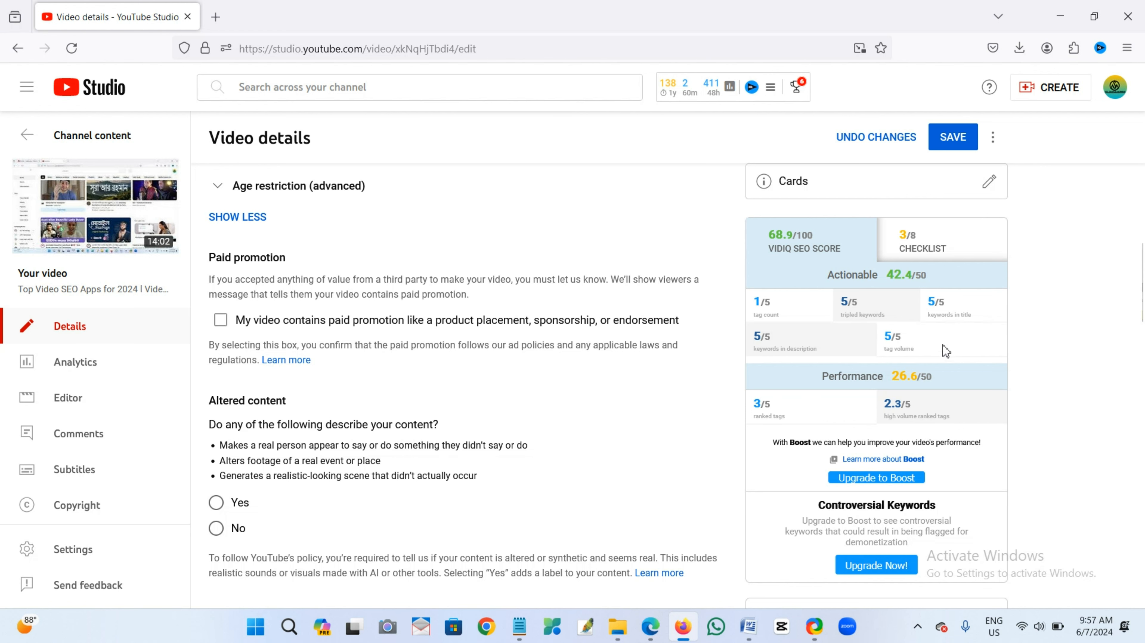
pyautogui.scroll(-1, 901, 290)
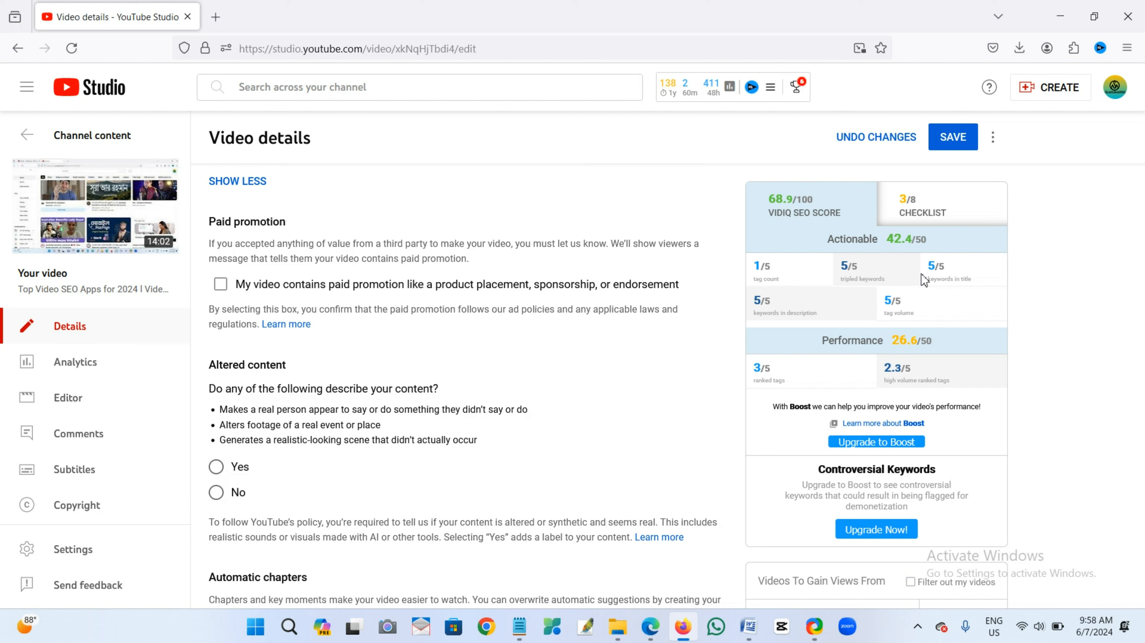
pyautogui.moveTo(778, 264)
pyautogui.scroll(-2, 887, 283)
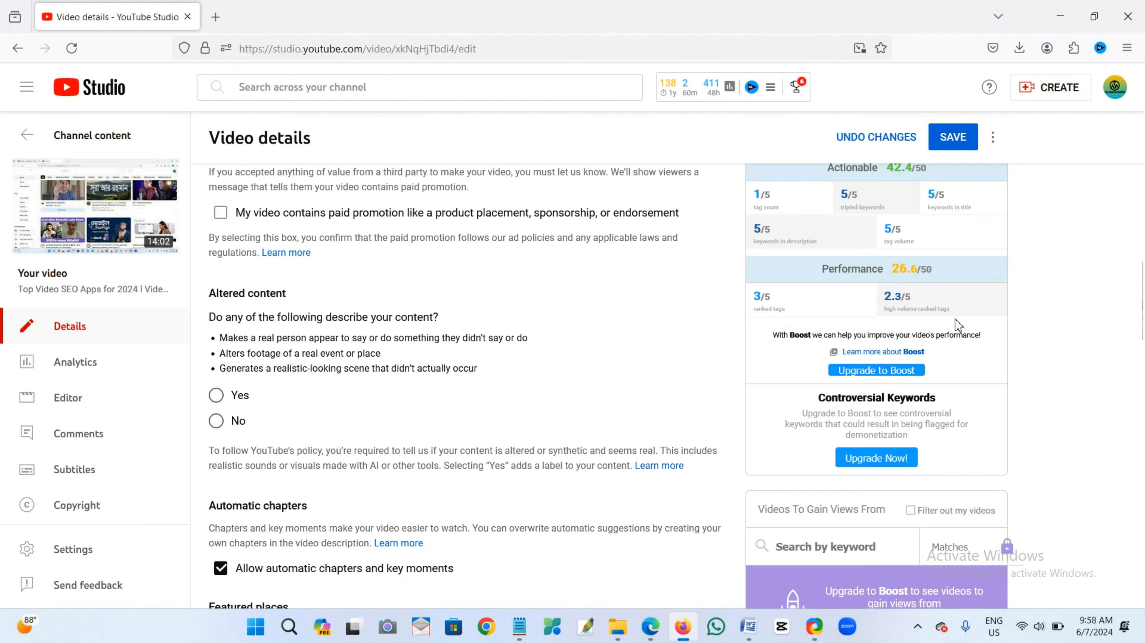
pyautogui.scroll(10, 521, 295)
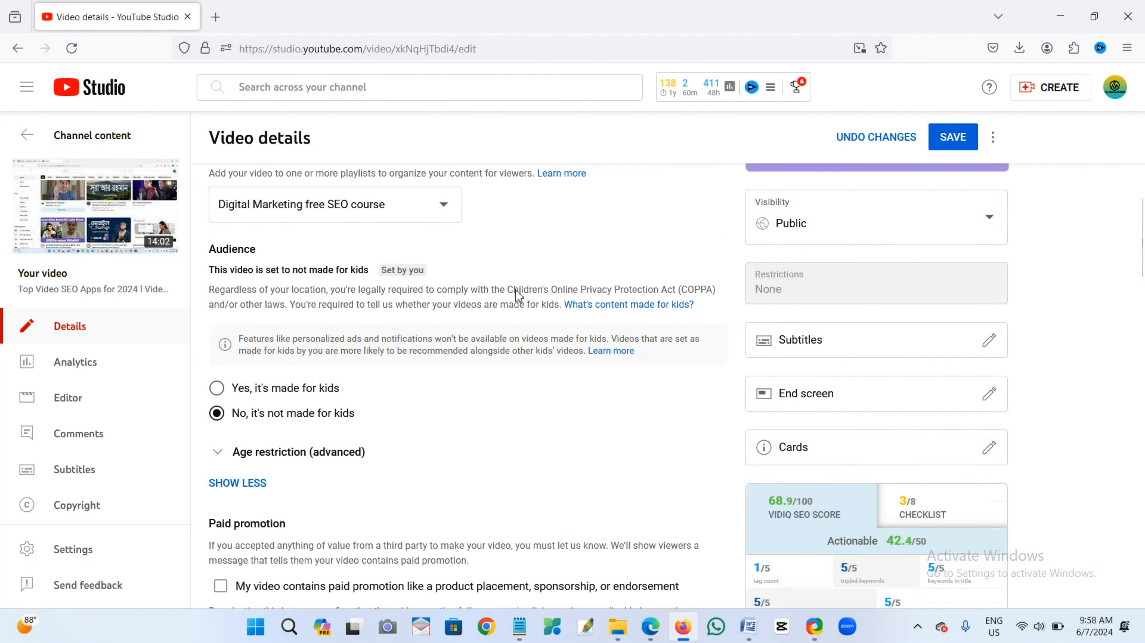
pyautogui.scroll(15, 500, 304)
pyautogui.scroll(-12, 499, 304)
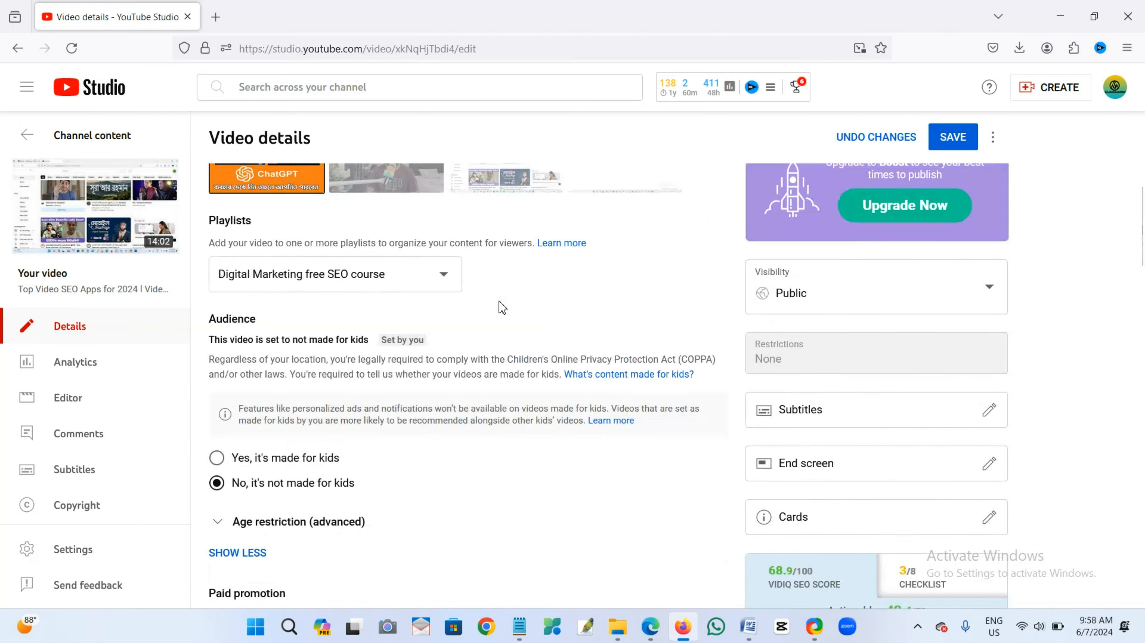
pyautogui.scroll(-20, 502, 307)
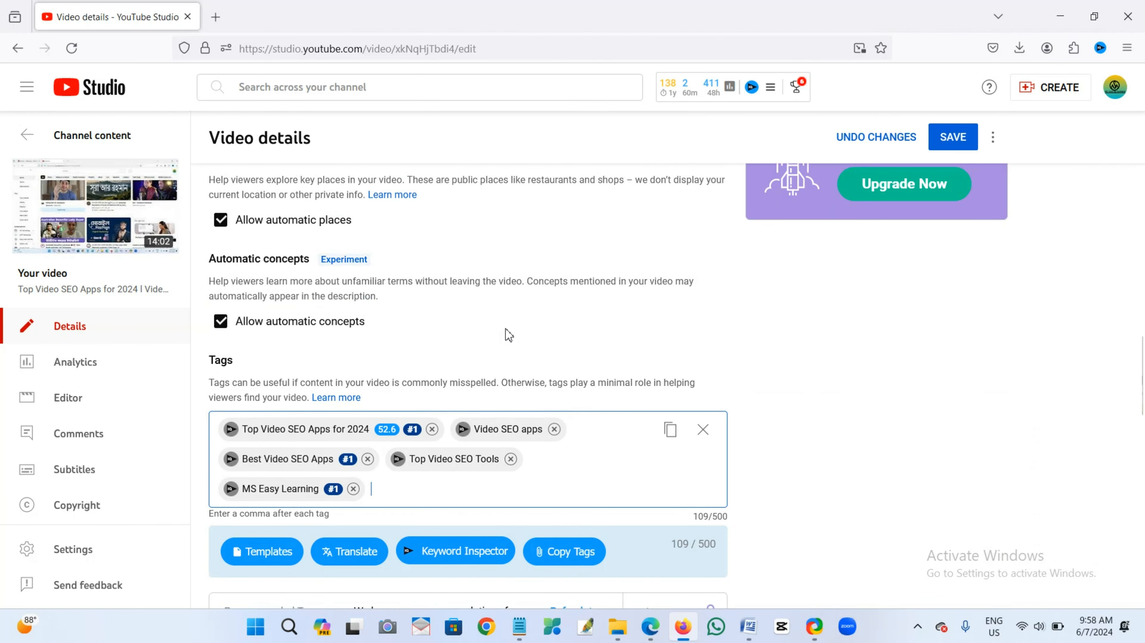
pyautogui.scroll(-3, 509, 335)
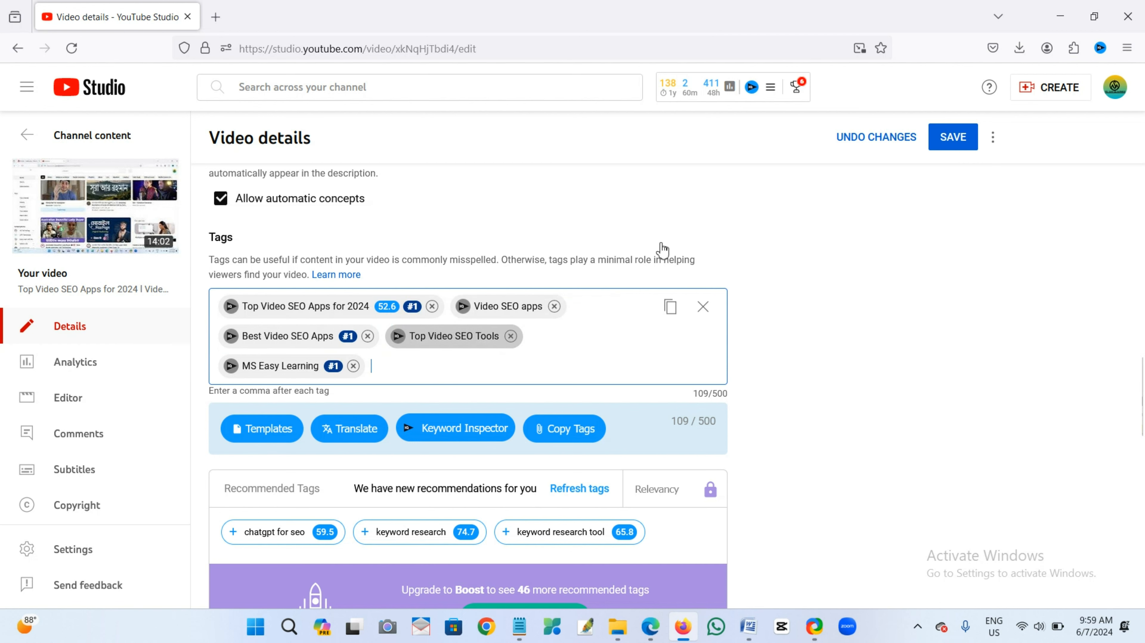
# Step: Switch to ChatGPT in Edge, copy "ইউটিউব অ্যানালিটিক্স" from the Bangla tag list and paste it as a video tag in YouTube Studio
pyautogui.click(649, 636)
pyautogui.scroll(5, 628, 409)
pyautogui.scroll(15, 628, 409)
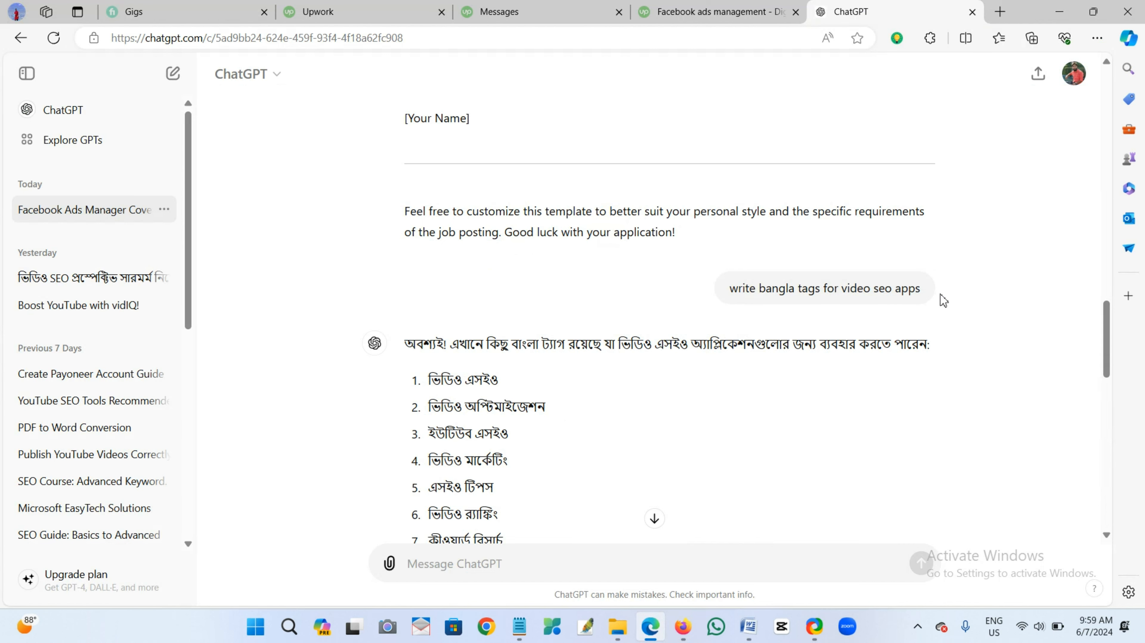
pyautogui.scroll(-3, 631, 327)
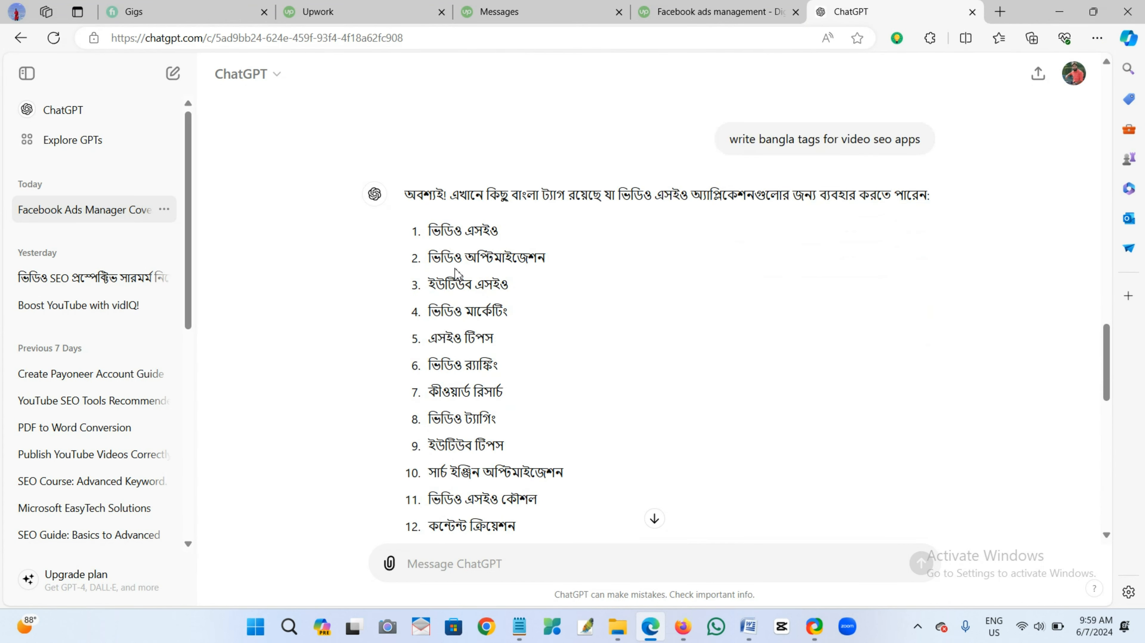
pyautogui.scroll(-3, 504, 340)
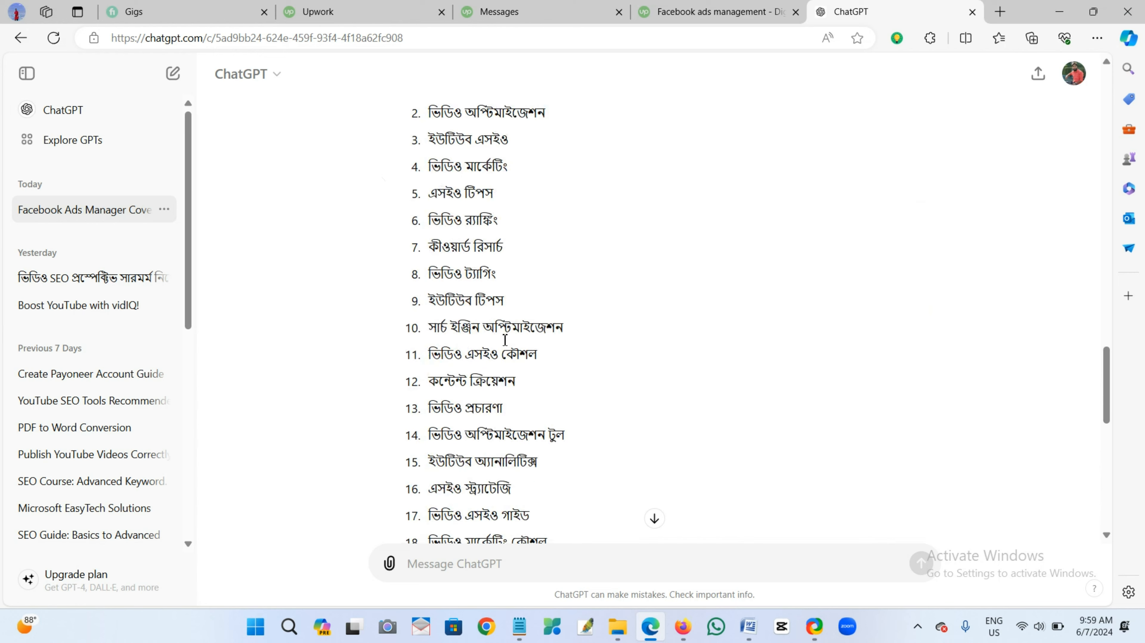
pyautogui.scroll(-3, 509, 360)
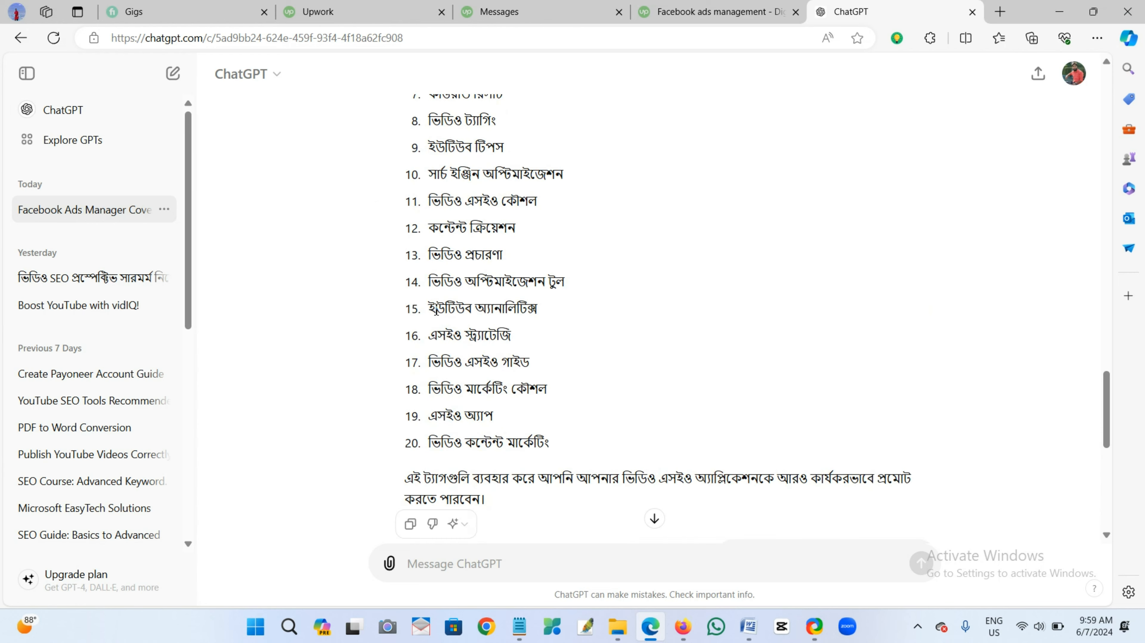
pyautogui.moveTo(435, 310); pyautogui.dragTo(538, 315)
pyautogui.rightClick(526, 316)
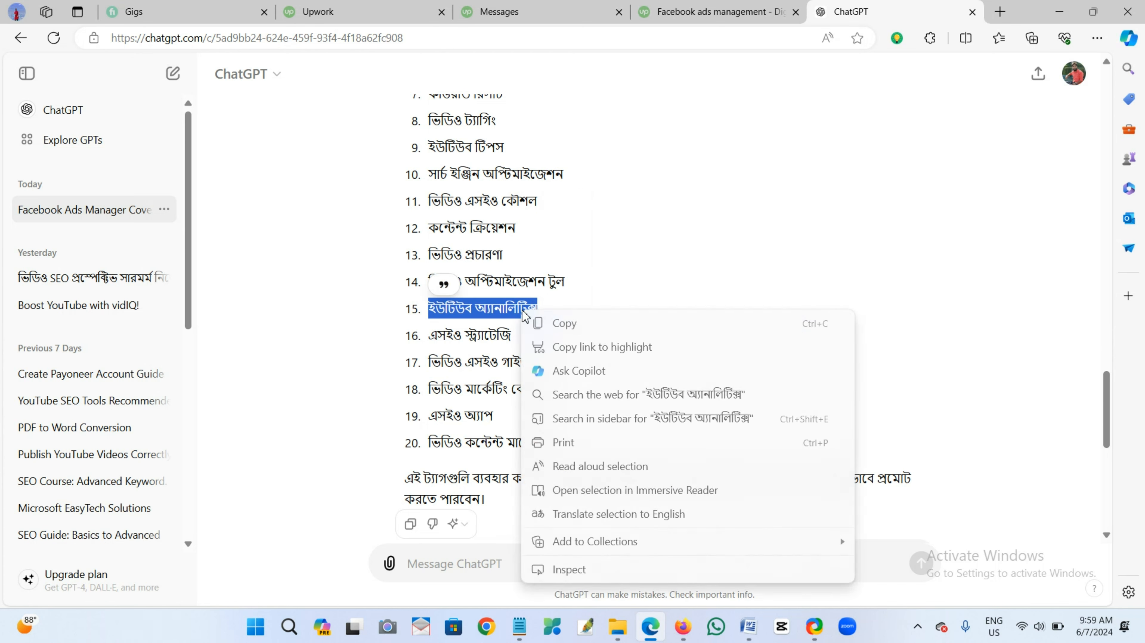
pyautogui.click(563, 324)
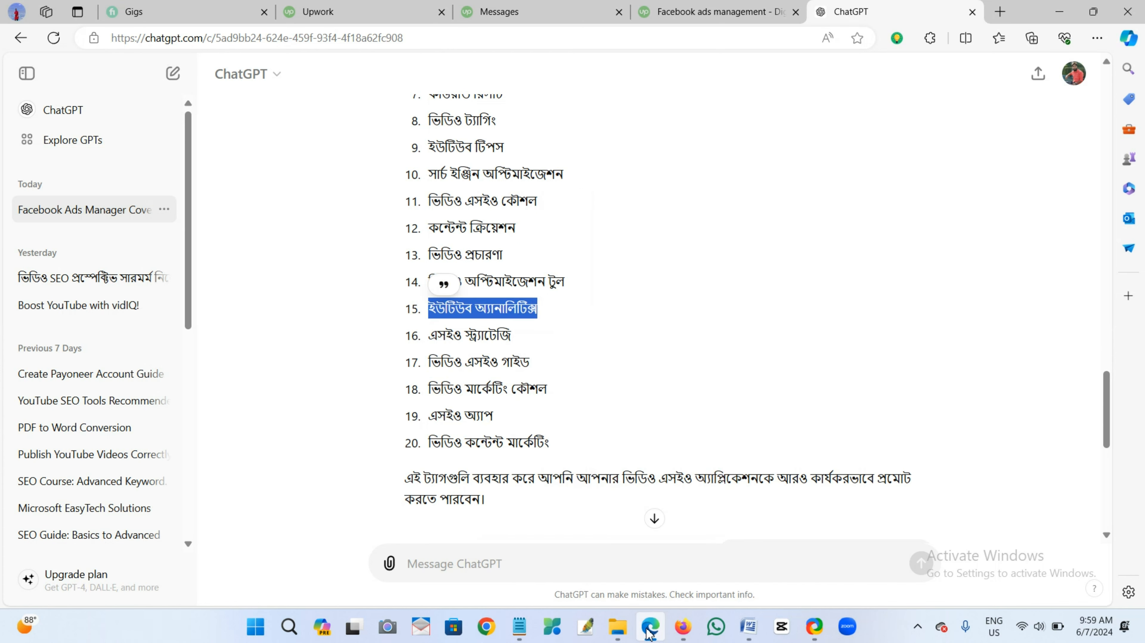
pyautogui.click(681, 626)
pyautogui.rightClick(397, 369)
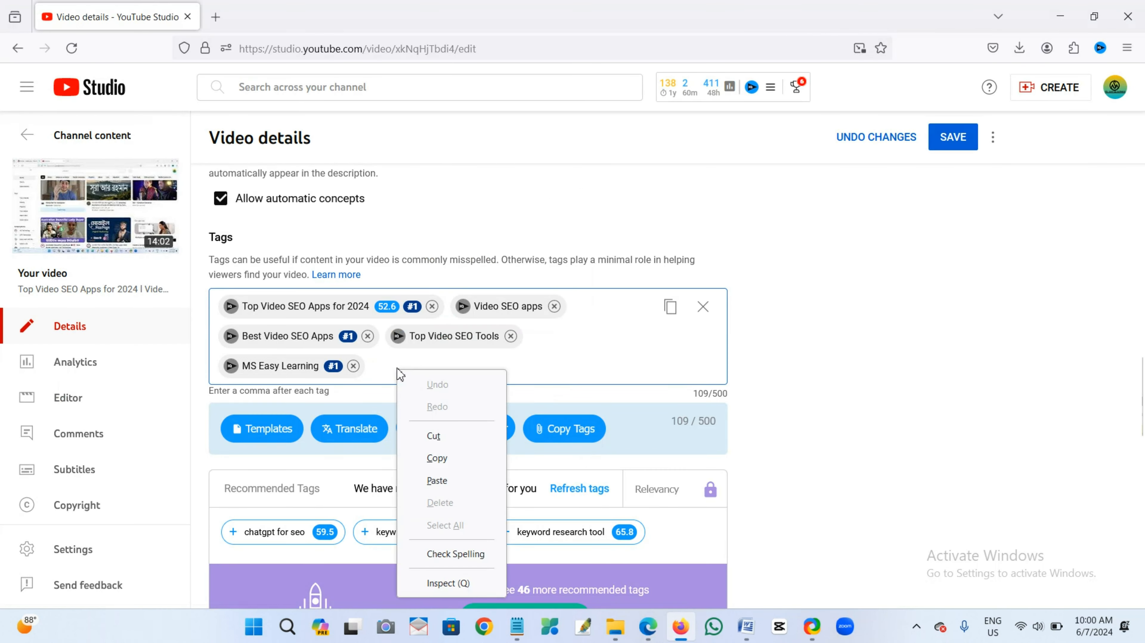
pyautogui.click(435, 479)
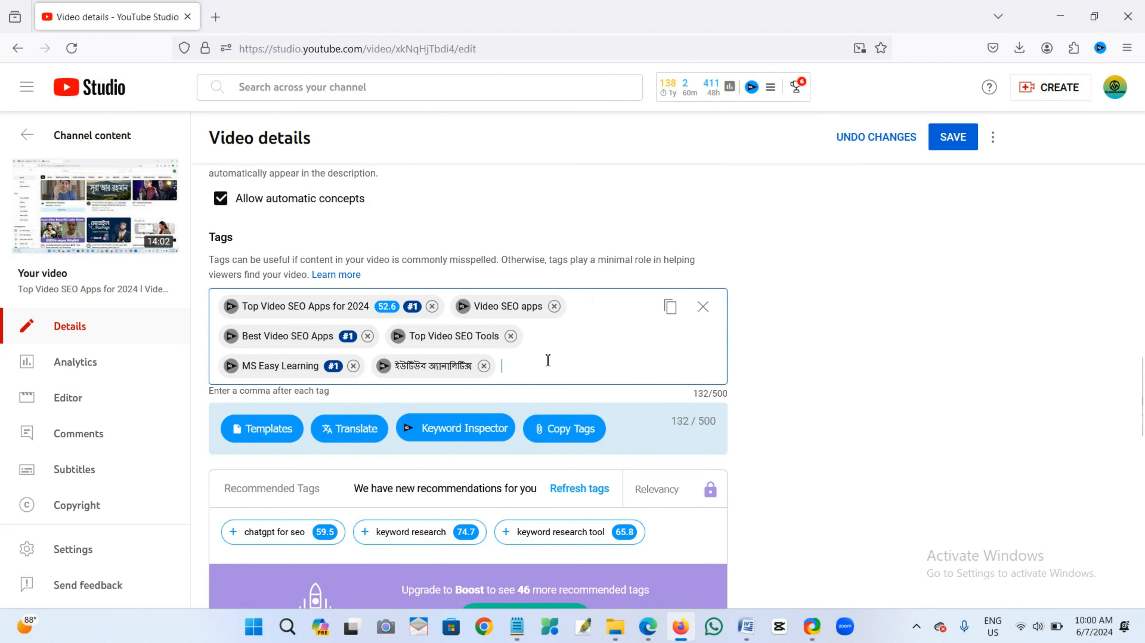
# Step: Copy "ভিডিও মার্কেটিং কৌশল" from the ChatGPT list in Edge and paste it as a video tag in YouTube Studio
pyautogui.click(648, 626)
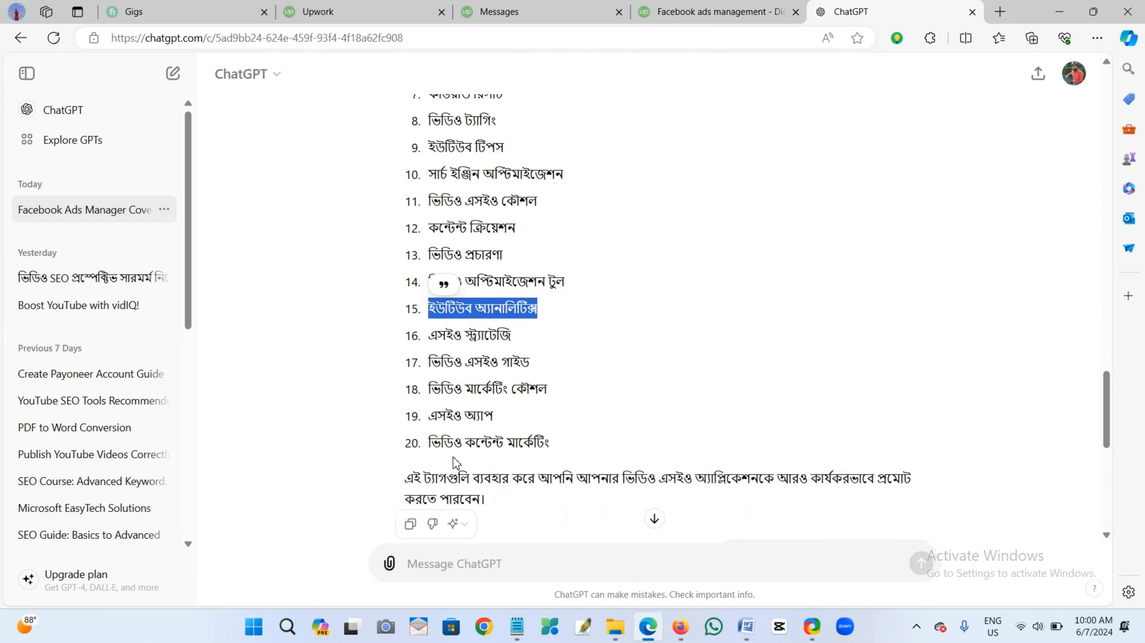
pyautogui.moveTo(428, 389); pyautogui.dragTo(572, 397)
pyautogui.rightClick(537, 389)
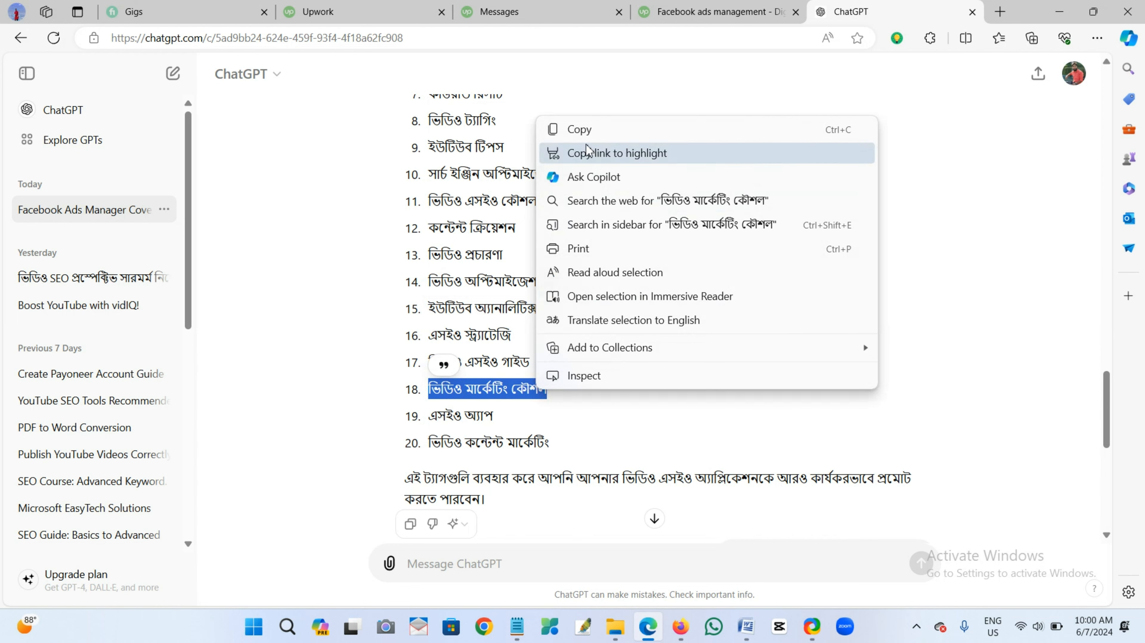
pyautogui.click(584, 135)
pyautogui.click(680, 626)
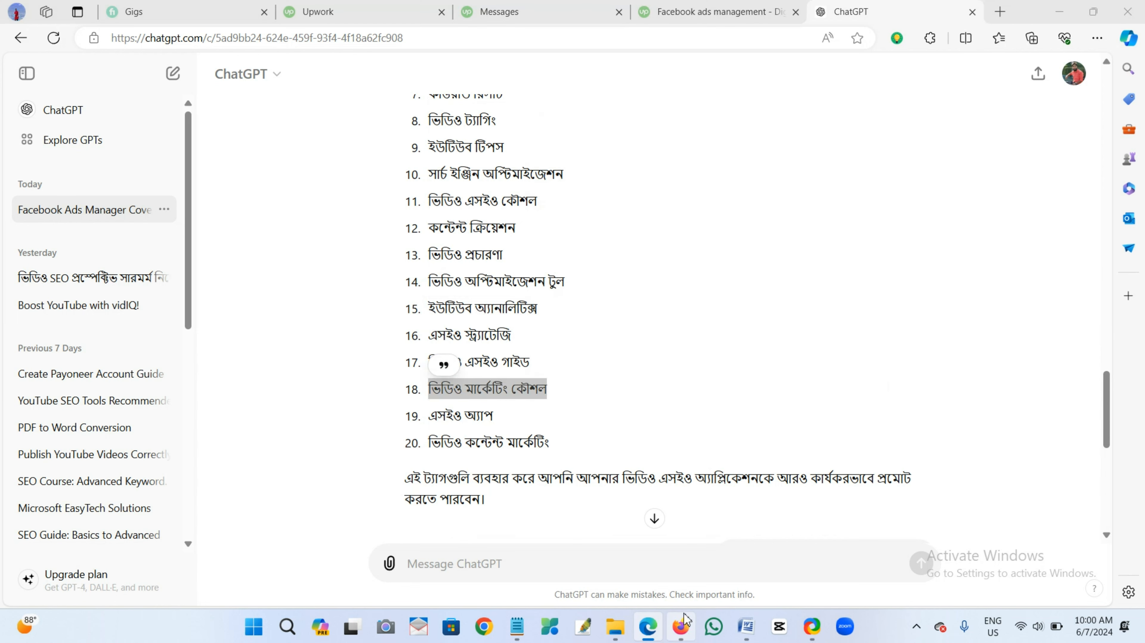
pyautogui.click(521, 377)
pyautogui.rightClick(529, 363)
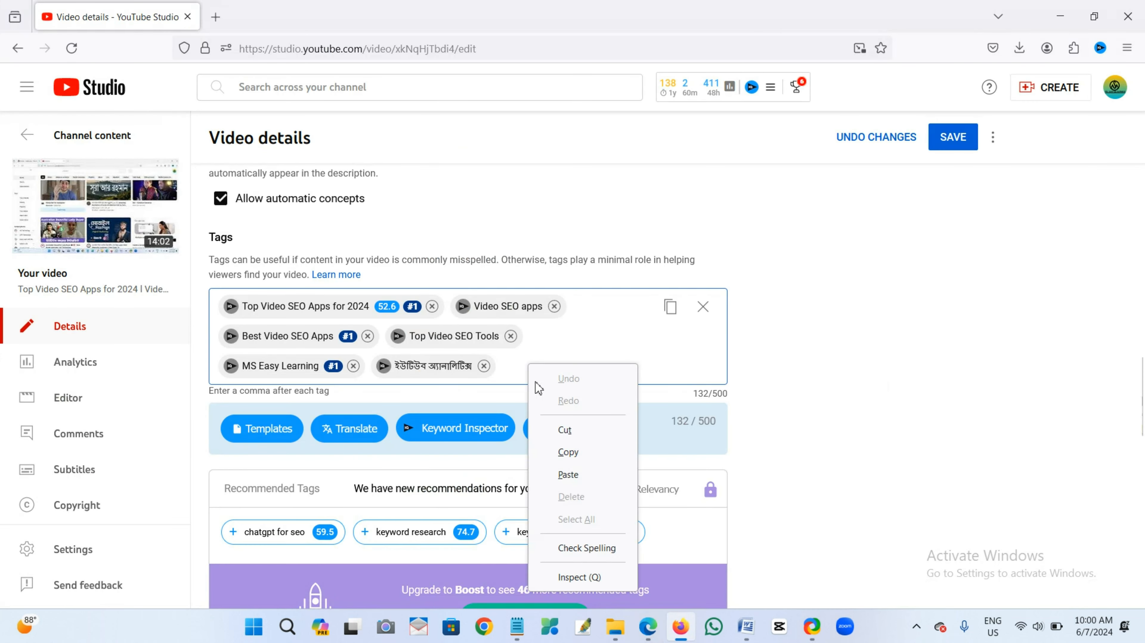
pyautogui.click(577, 476)
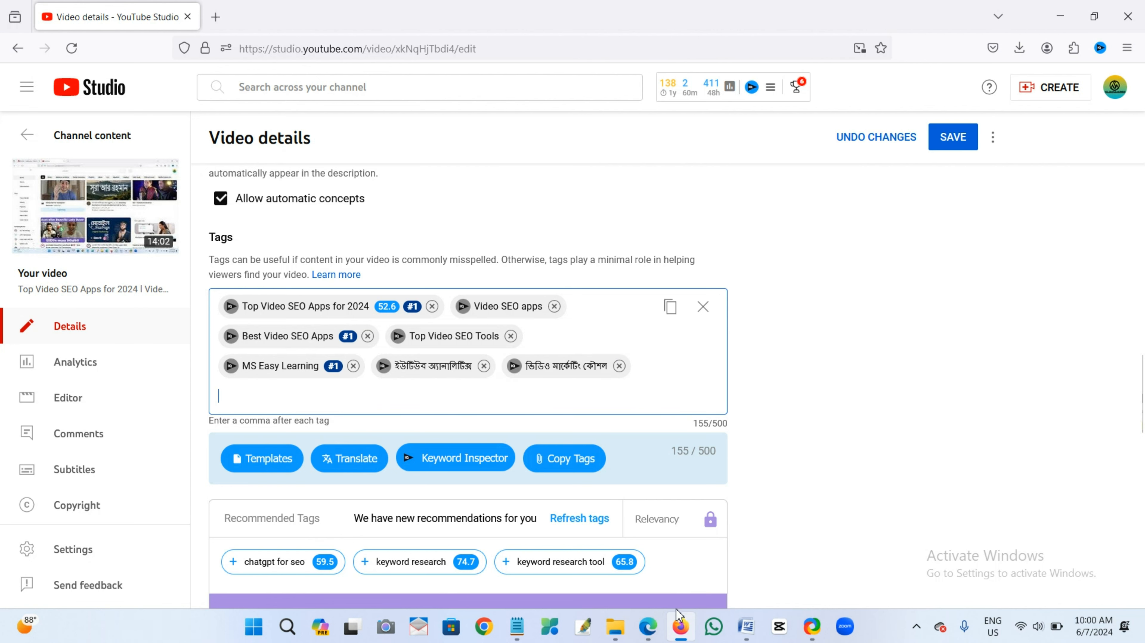
# Step: Copy "ভিডিও এসইও কৌশল" from the ChatGPT list in Edge and add it as a video tag in YouTube Studio
pyautogui.click(648, 625)
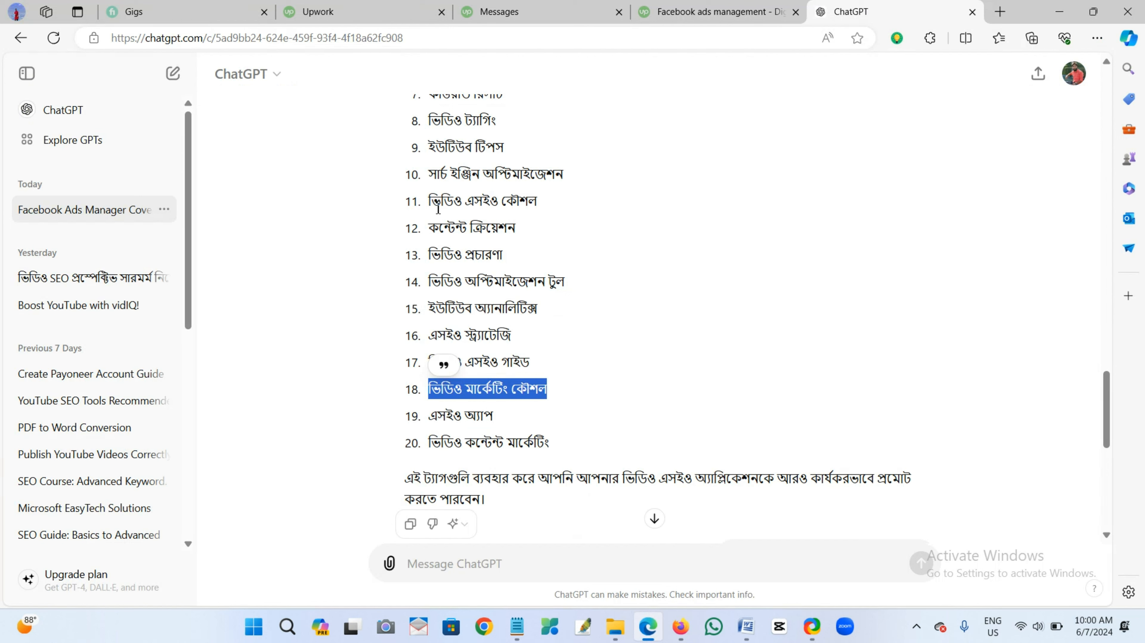
pyautogui.moveTo(433, 200); pyautogui.dragTo(538, 206)
pyautogui.rightClick(522, 205)
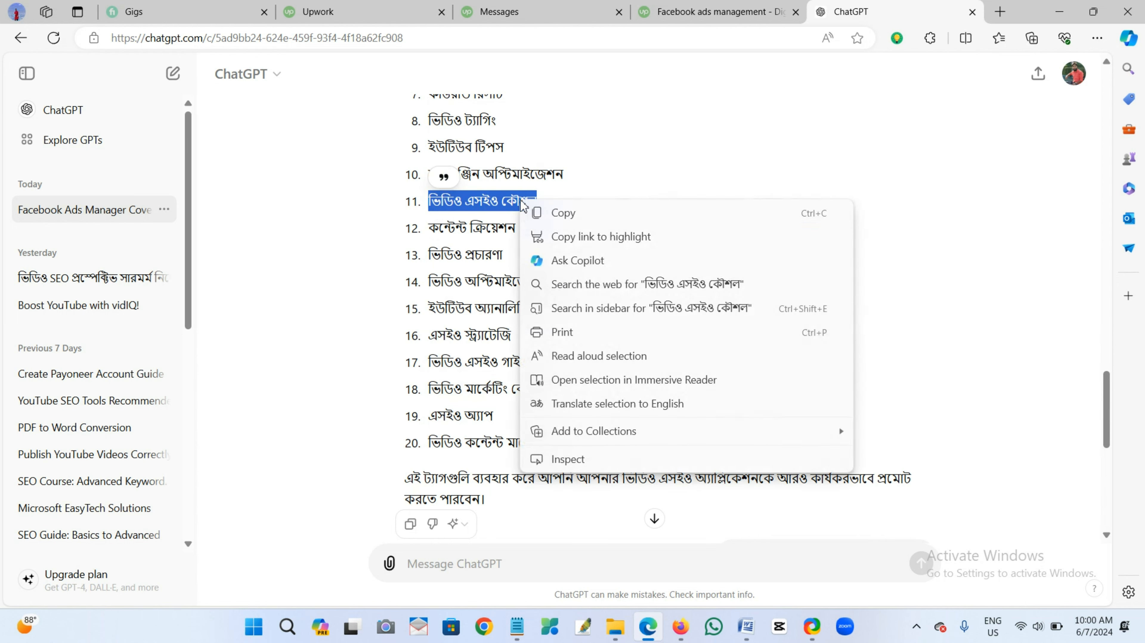
pyautogui.click(558, 215)
pyautogui.click(680, 627)
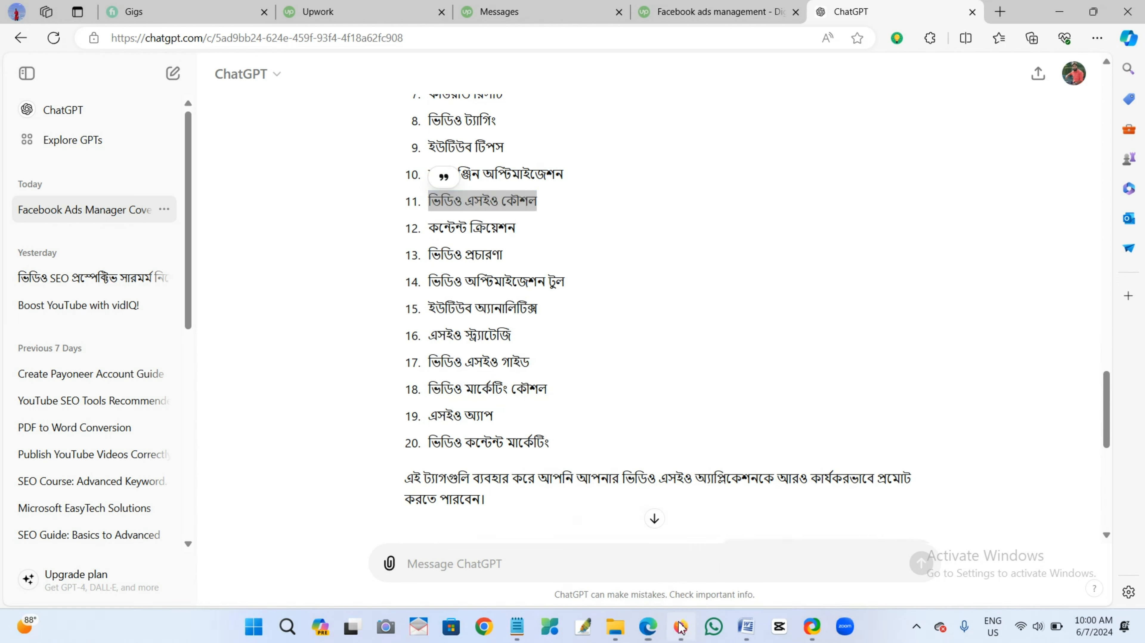
pyautogui.rightClick(246, 400)
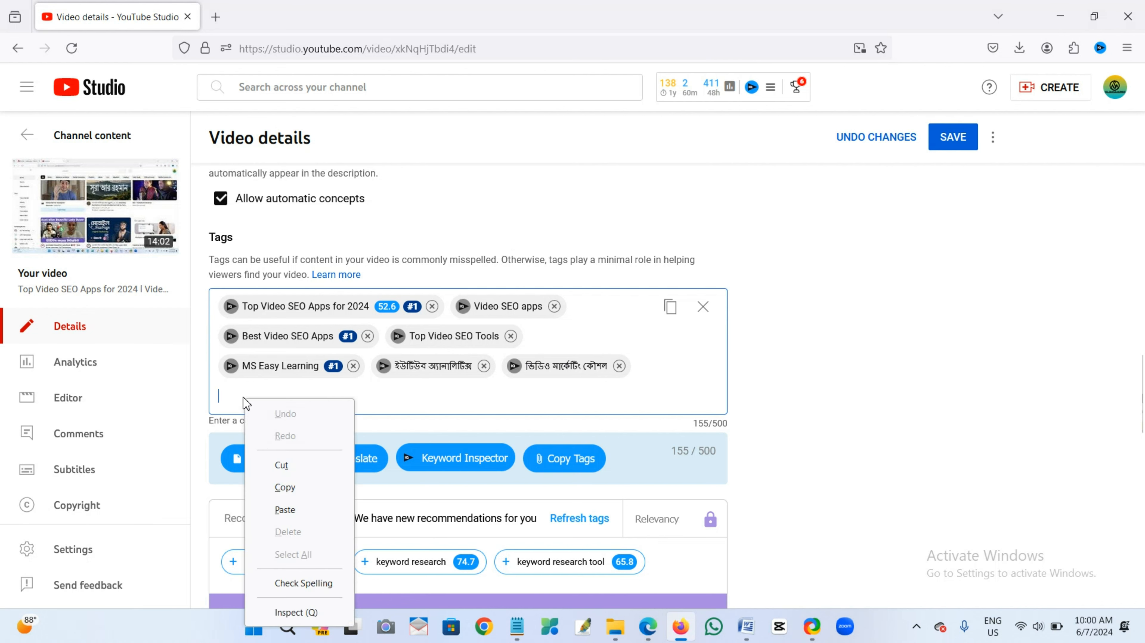
pyautogui.click(290, 512)
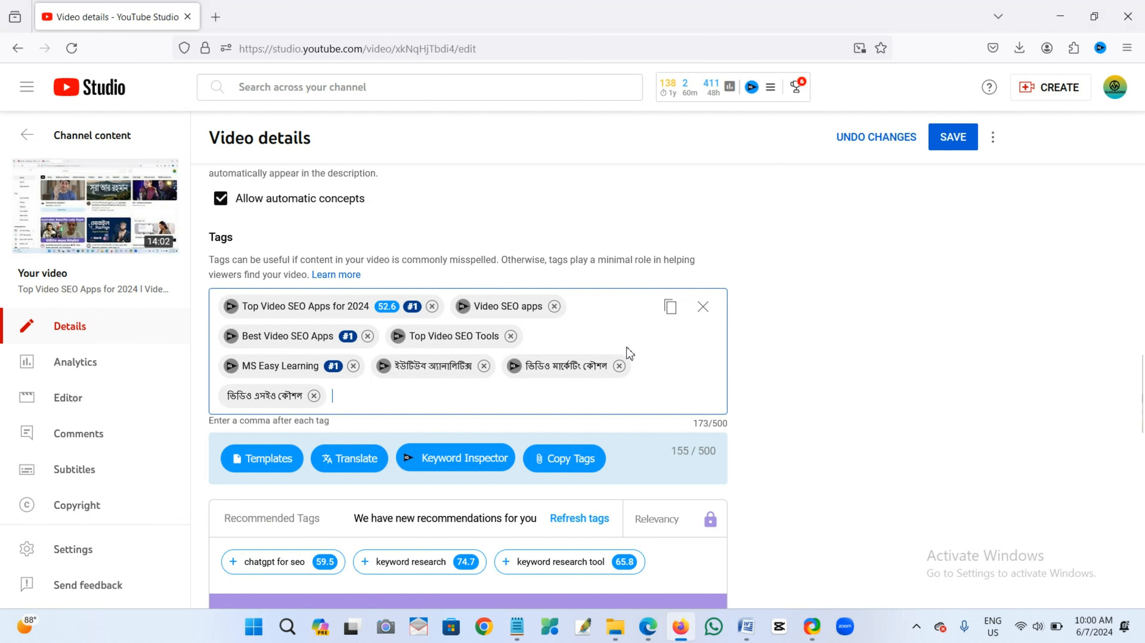
pyautogui.press('Return')
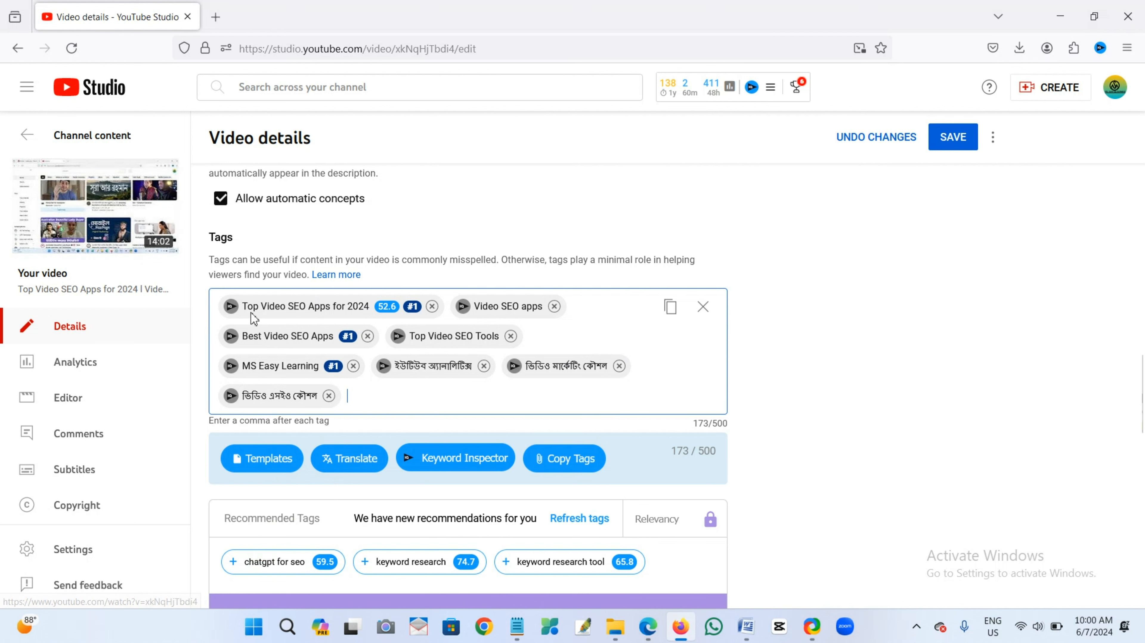
# Step: Remove the Bangla tags "ভিডিও এসইও কৌশল" and "ইউটিউব অ্যানালিটিক্স" from the video
pyautogui.click(329, 395)
pyautogui.click(484, 365)
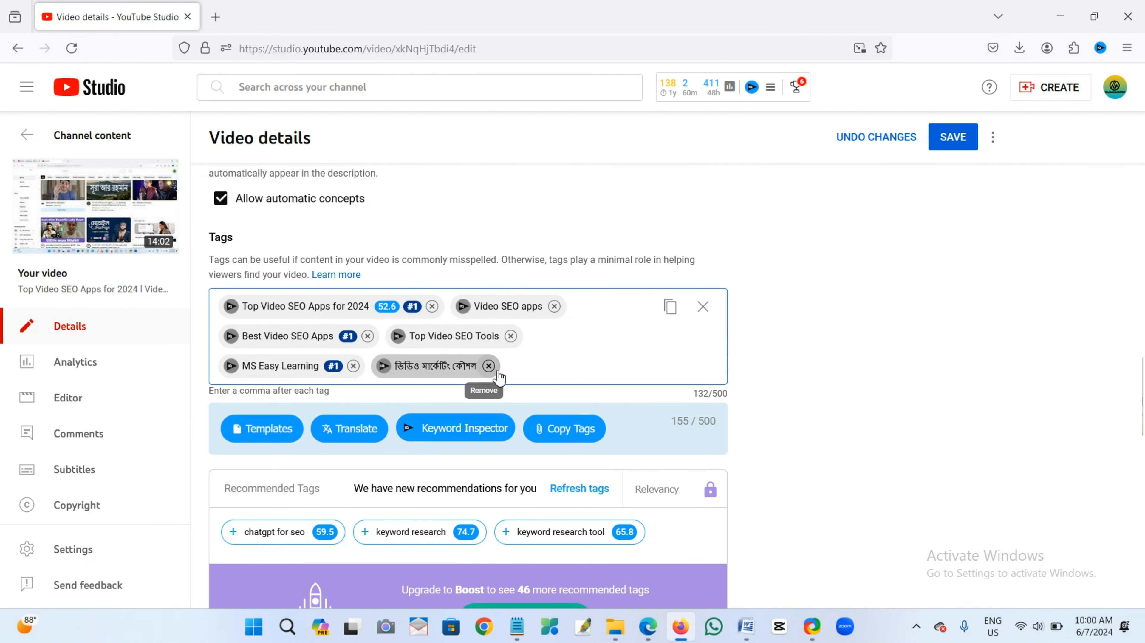
# Step: Replace the tag "ভিডিও মার্কেটিং কৌশল" with the phrase "Top Video SEO Apps for 2024 l Video SEO apps" copied from the title
pyautogui.scroll(10, 535, 225)
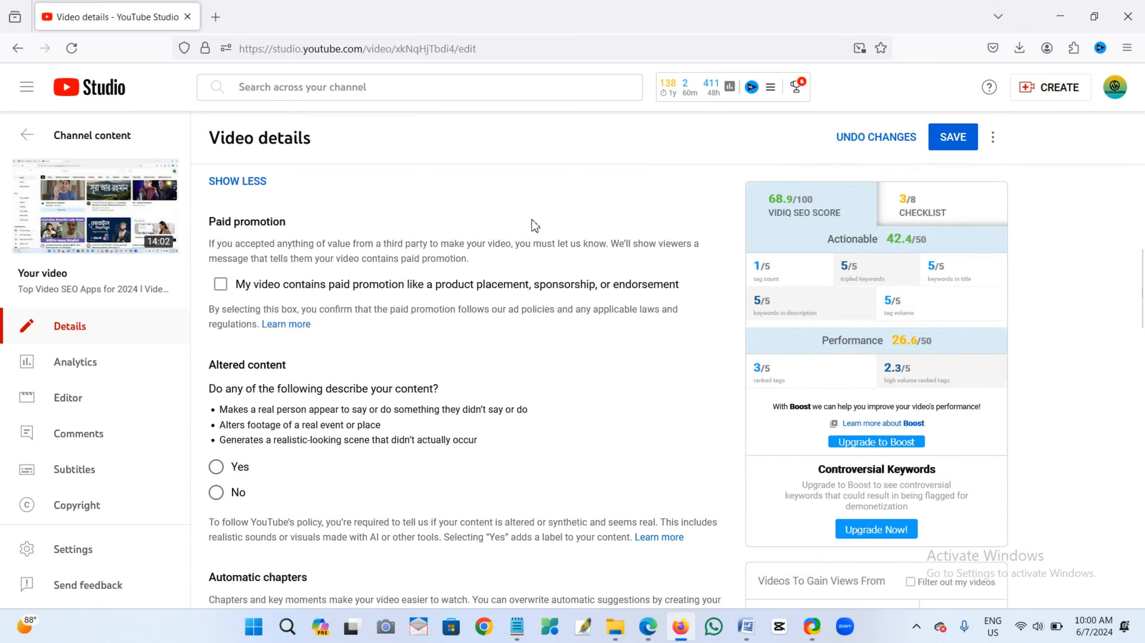
pyautogui.scroll(10, 535, 225)
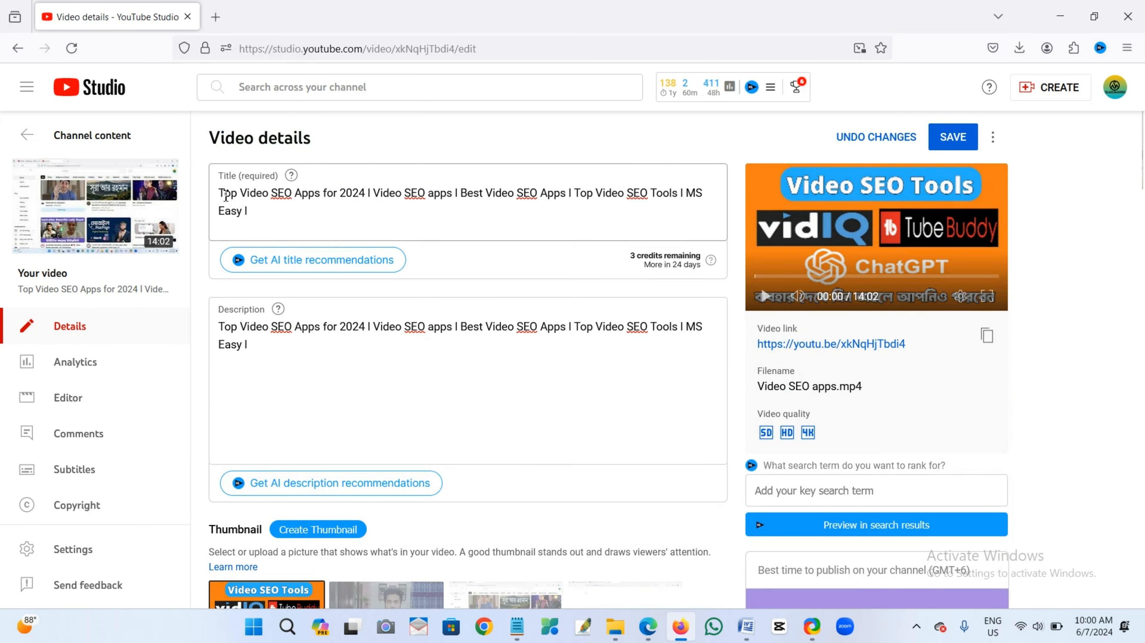
pyautogui.moveTo(223, 194); pyautogui.dragTo(335, 206)
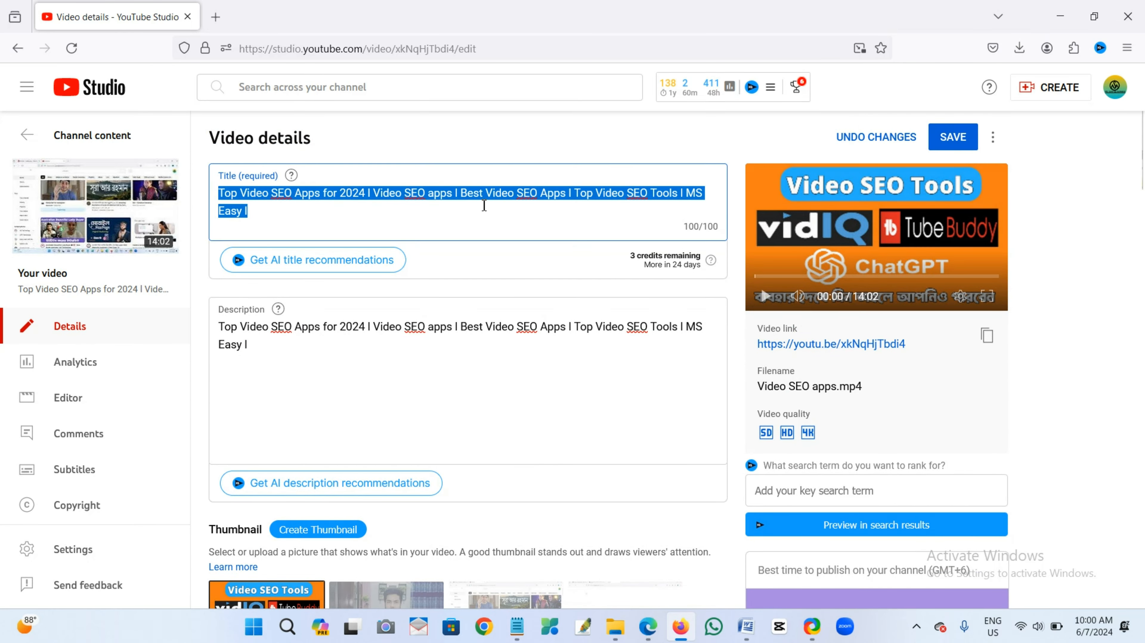
pyautogui.moveTo(483, 203); pyautogui.dragTo(459, 187)
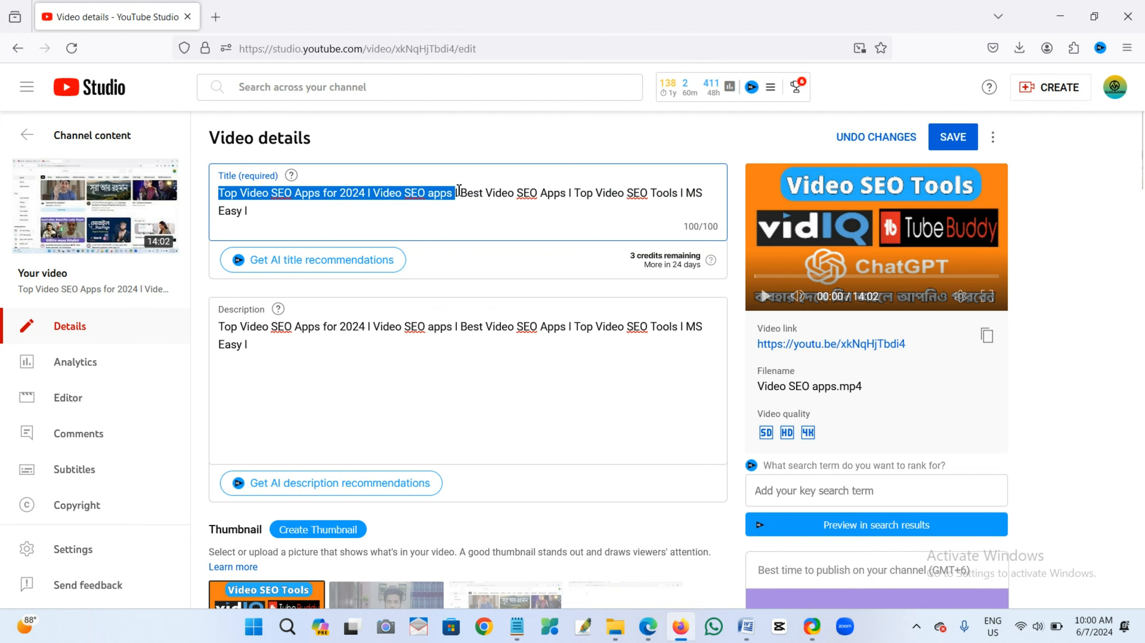
pyautogui.rightClick(437, 194)
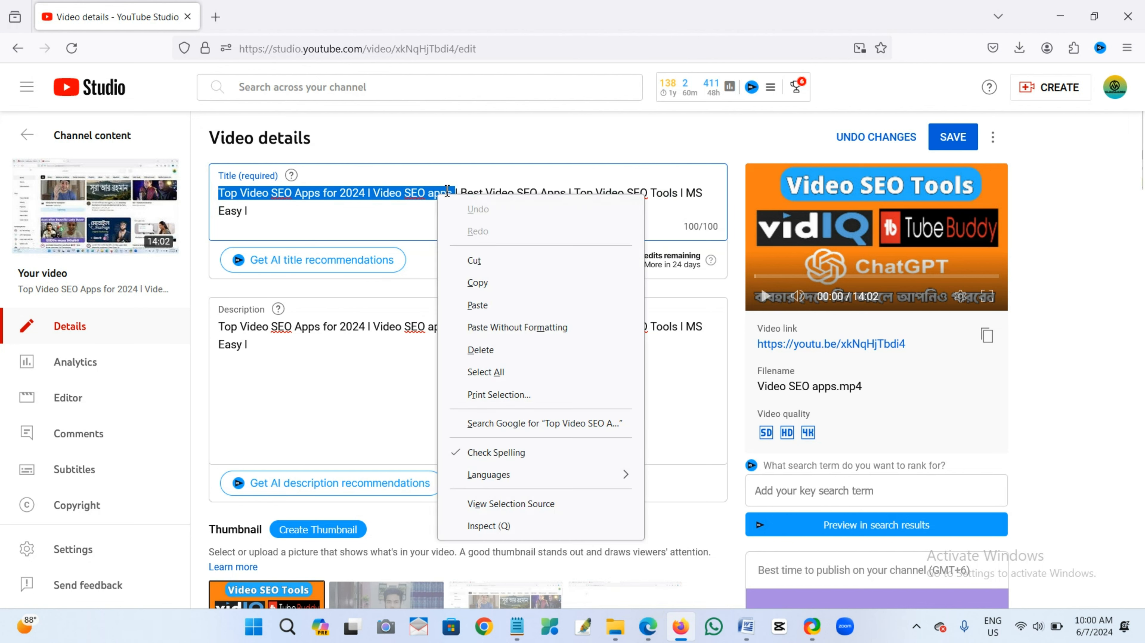
pyautogui.click(477, 282)
pyautogui.scroll(-4, 487, 302)
pyautogui.scroll(-20, 487, 302)
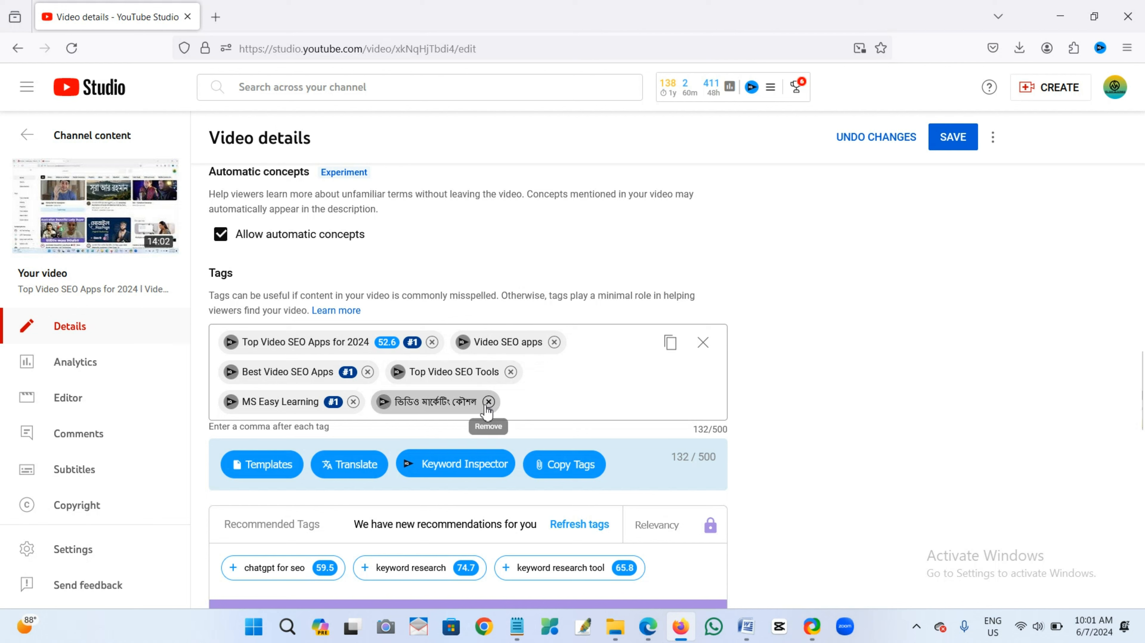
pyautogui.click(488, 401)
pyautogui.rightClick(465, 398)
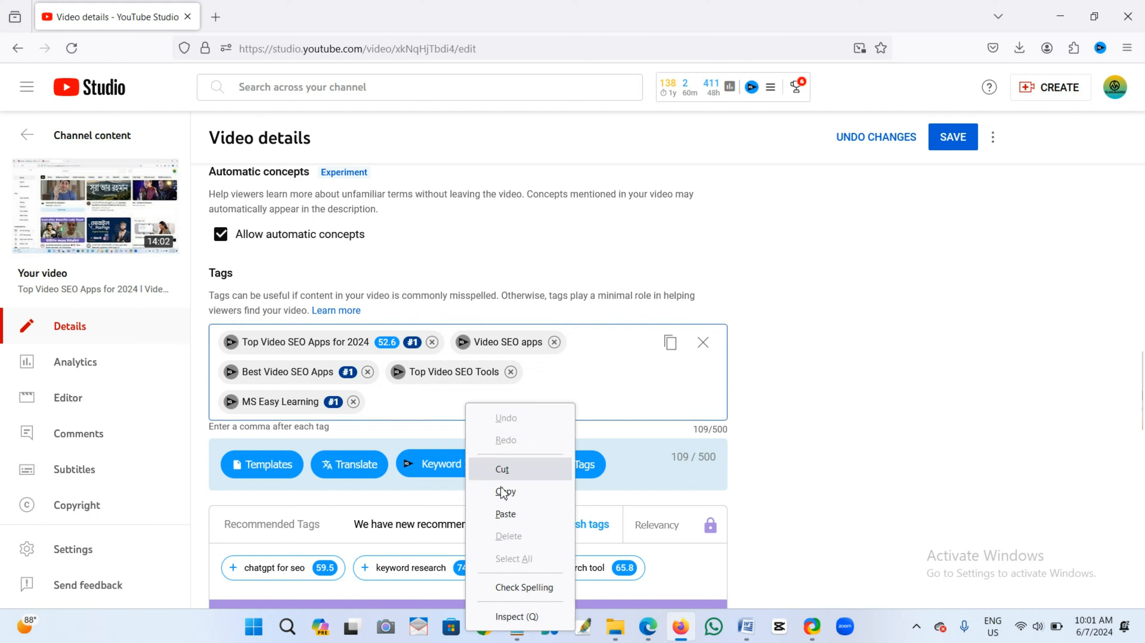
pyautogui.click(506, 515)
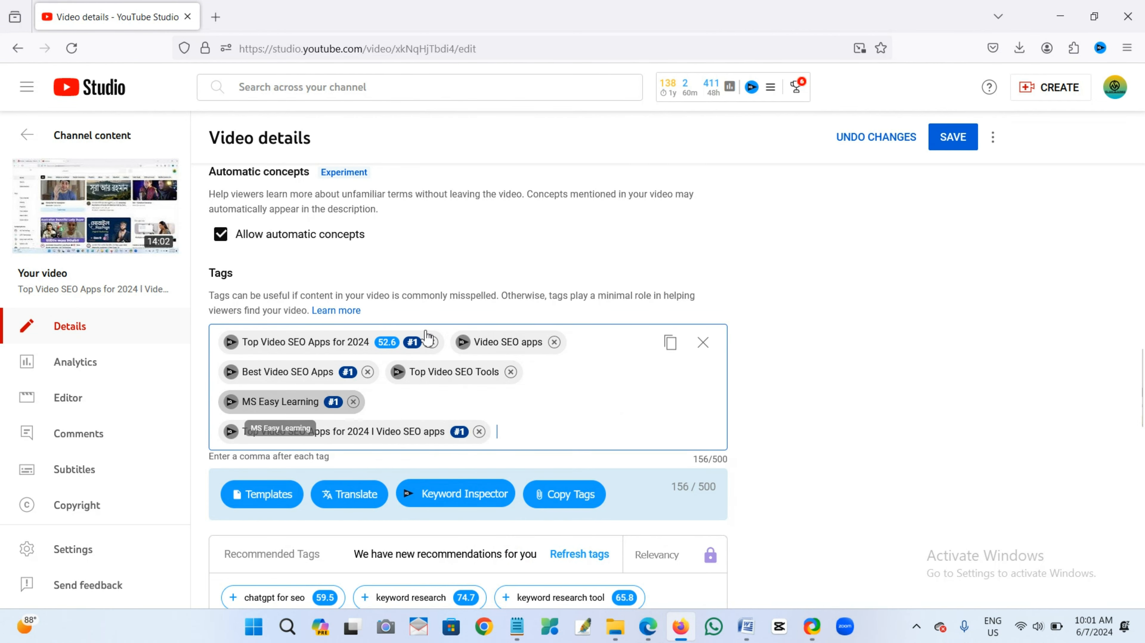
# Step: Try the title phrase "Best Video SEO Apps l Top Video SEO Tools" as a video tag and remove it again
pyautogui.scroll(3, 558, 386)
pyautogui.scroll(15, 555, 380)
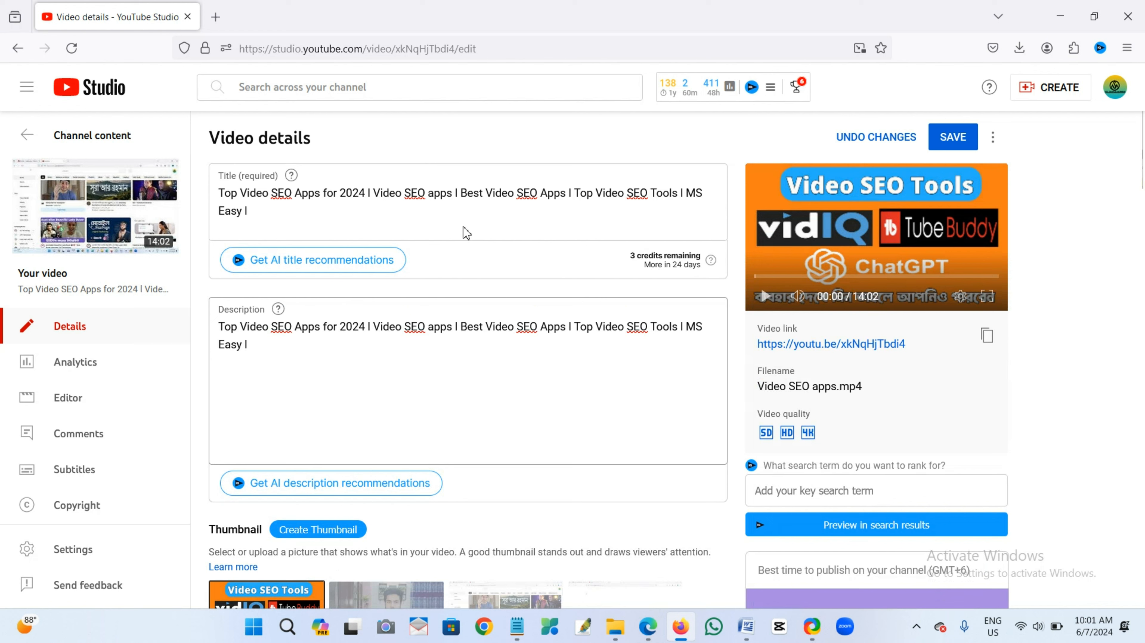
pyautogui.moveTo(460, 194); pyautogui.dragTo(686, 198)
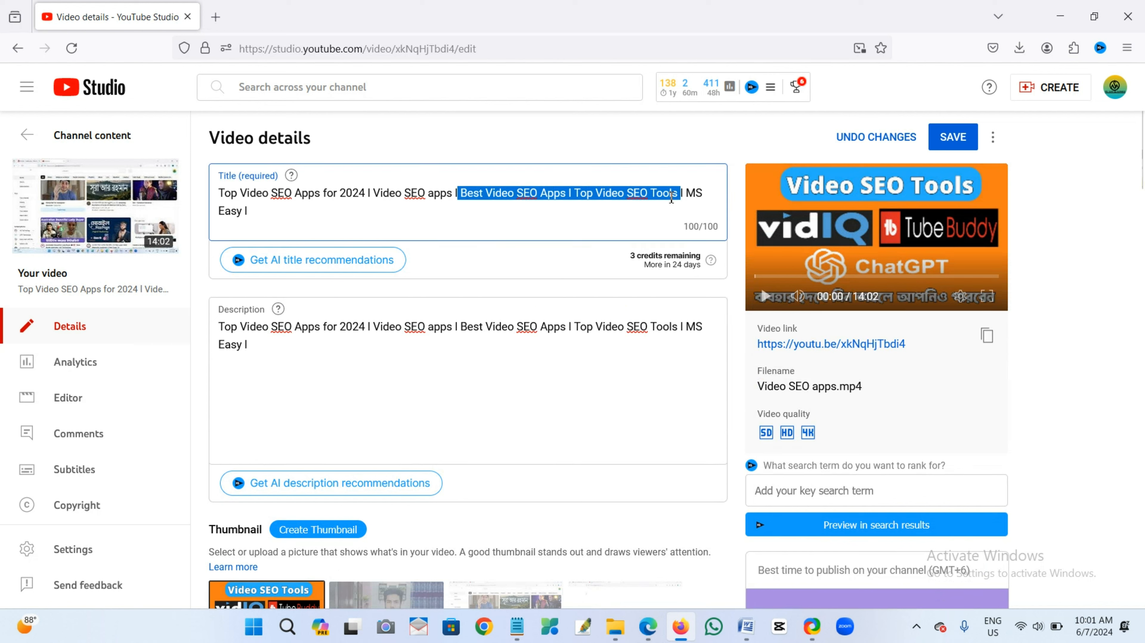
pyautogui.rightClick(624, 192)
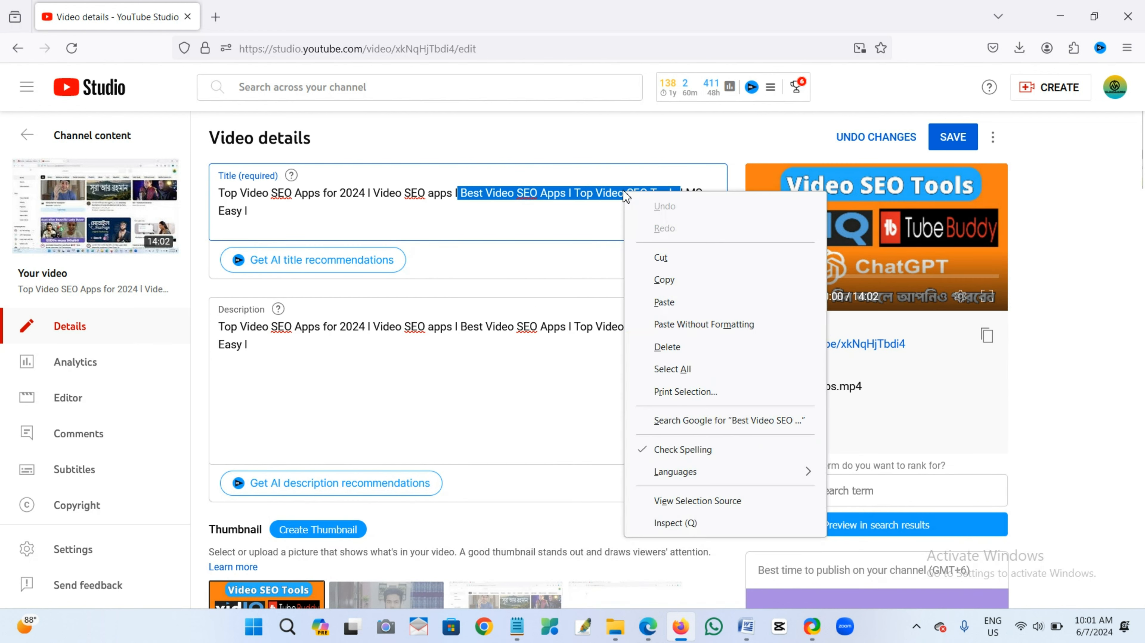
pyautogui.click(676, 279)
pyautogui.scroll(-4, 624, 293)
pyautogui.scroll(-15, 625, 297)
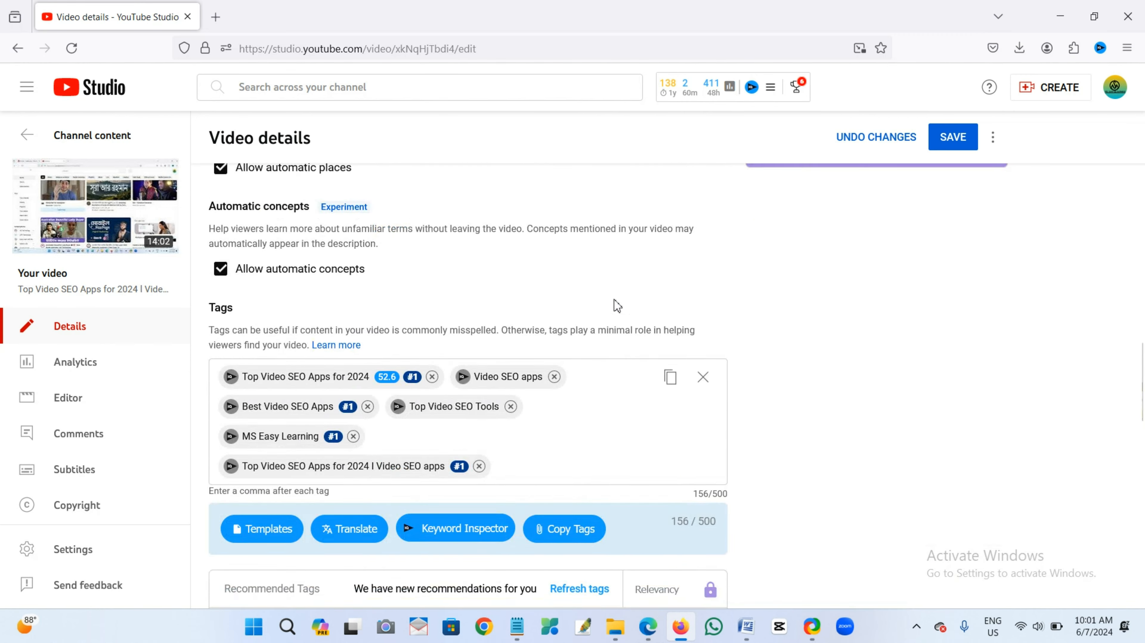
pyautogui.scroll(2, 553, 270)
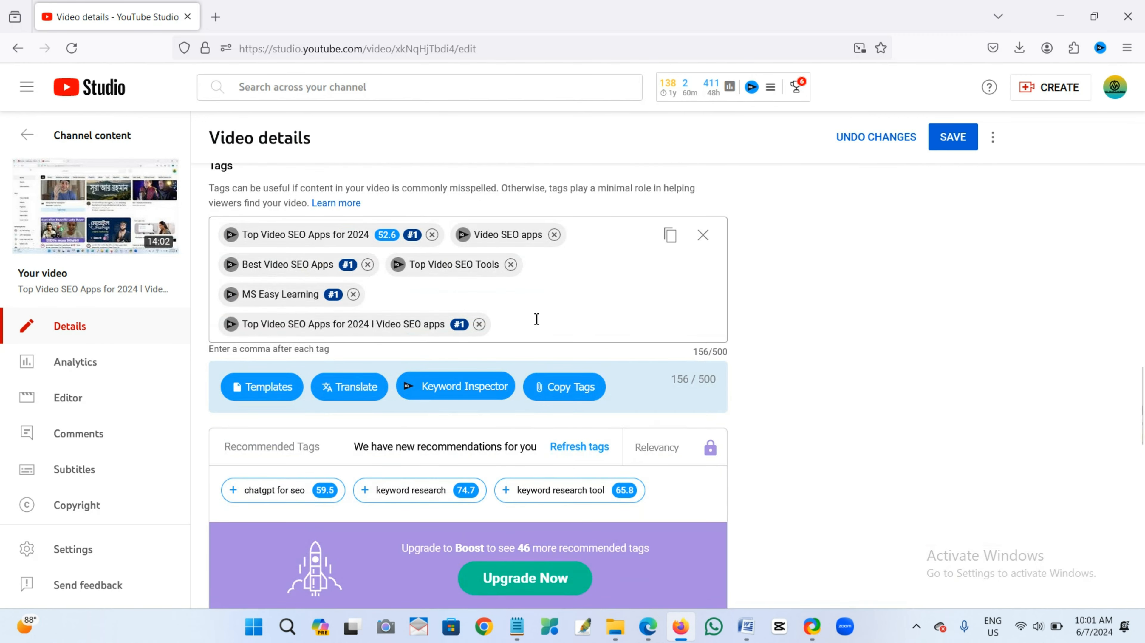
pyautogui.click(526, 323)
pyautogui.scroll(1, 524, 325)
pyautogui.rightClick(525, 327)
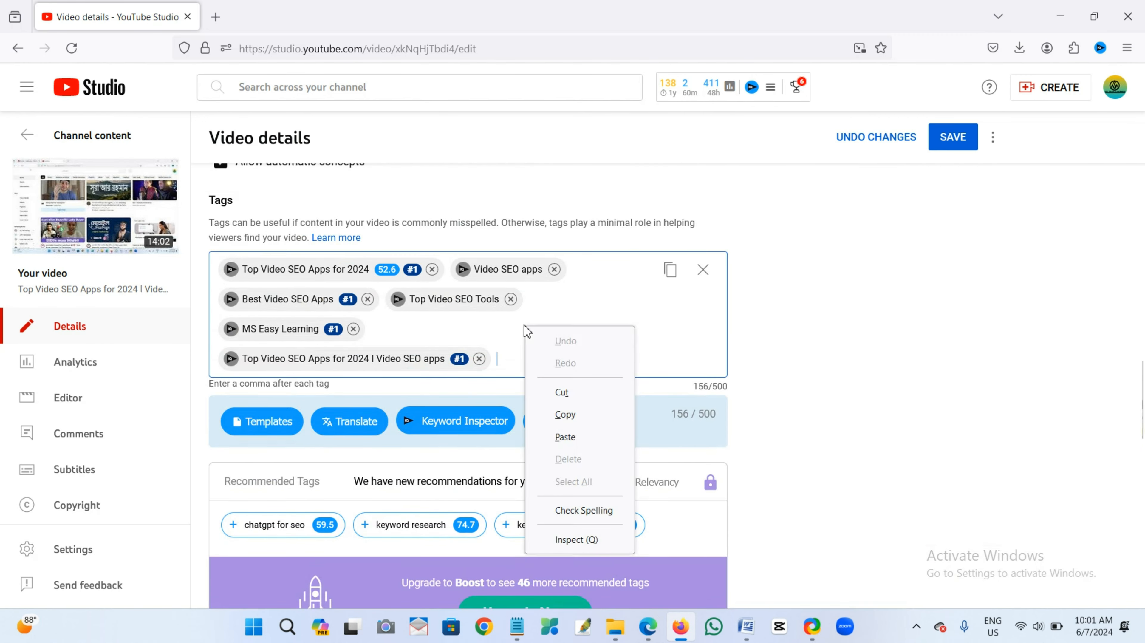
pyautogui.click(565, 436)
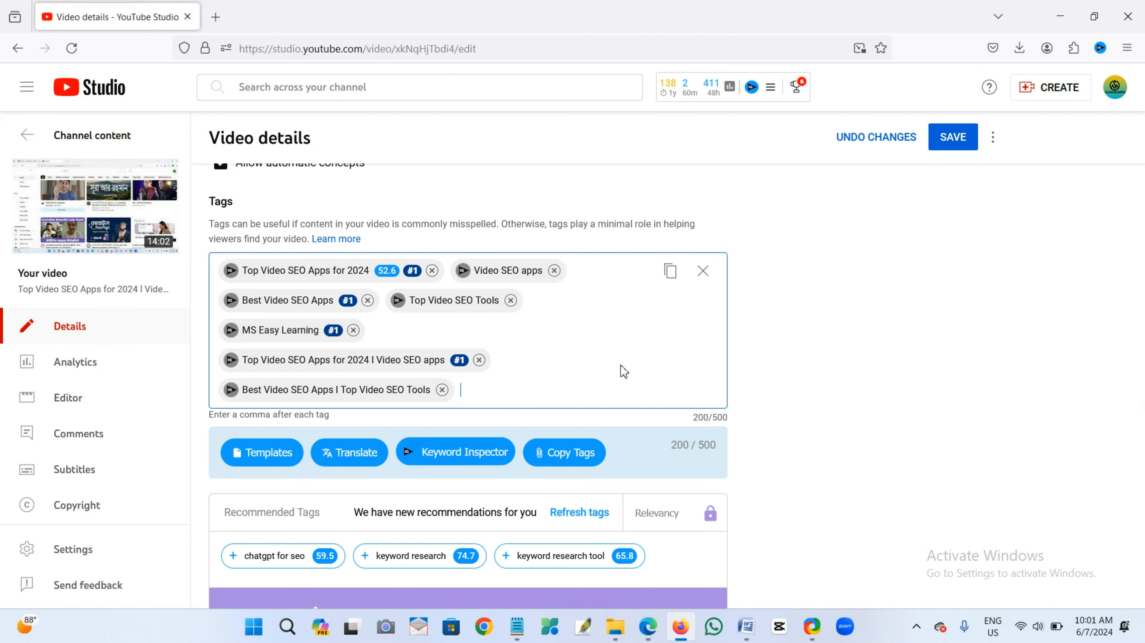
pyautogui.click(442, 389)
# Step: Copy "Top Video SEO Apps for 2024 l Video SEO apps l Best Video SEO Apps l Top Video SEO Tools" from the title and paste it as a tag
pyautogui.scroll(15, 520, 349)
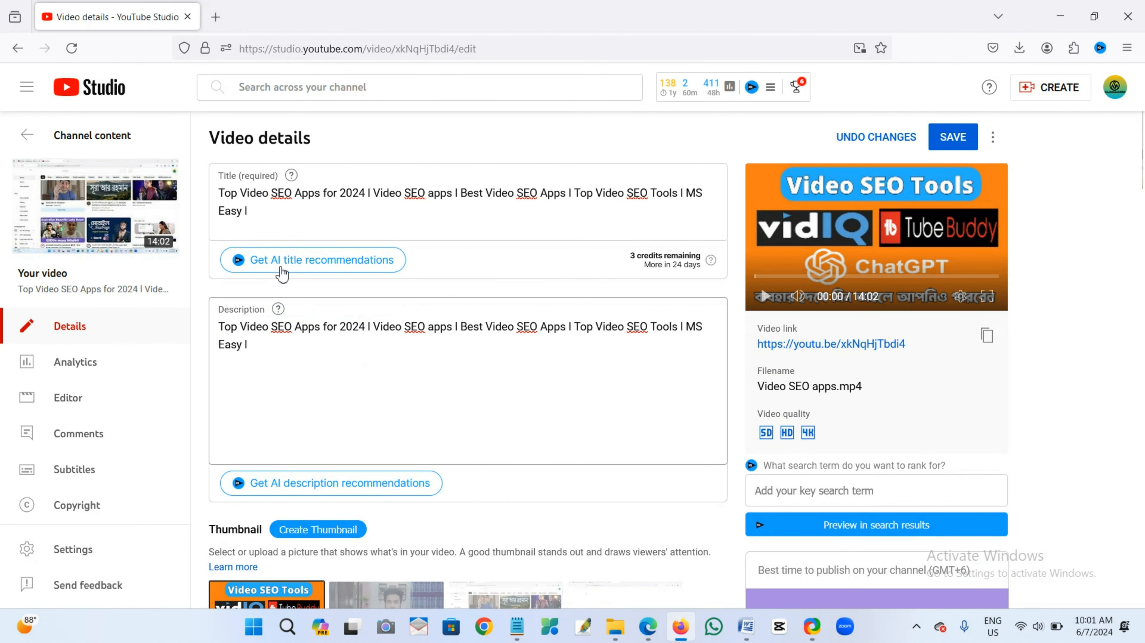
pyautogui.moveTo(221, 193); pyautogui.dragTo(675, 204)
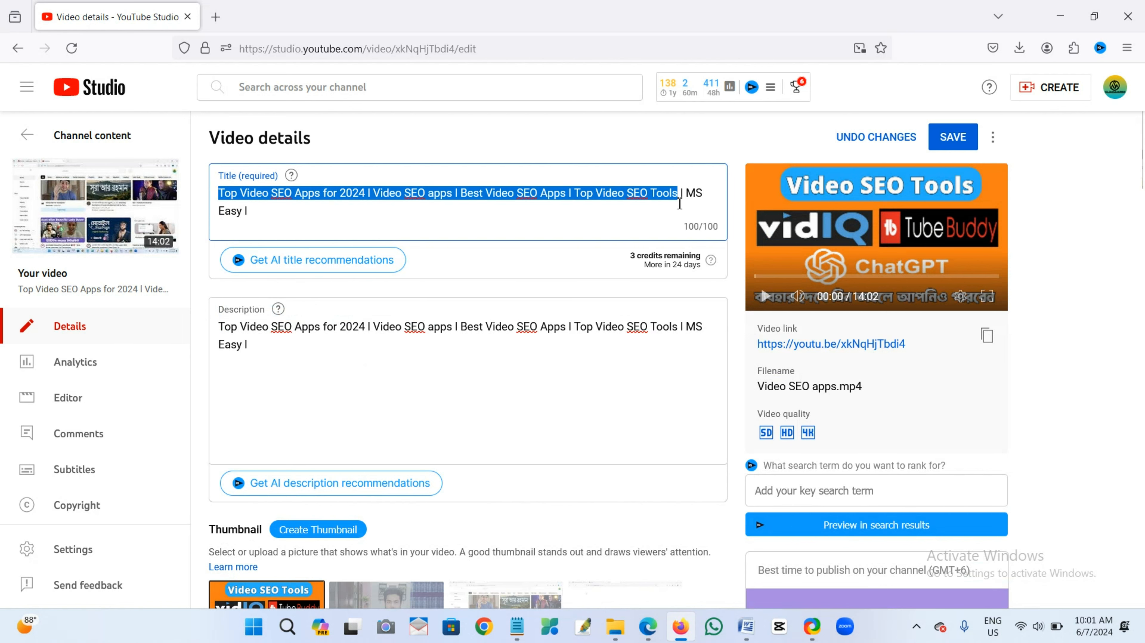
pyautogui.rightClick(586, 195)
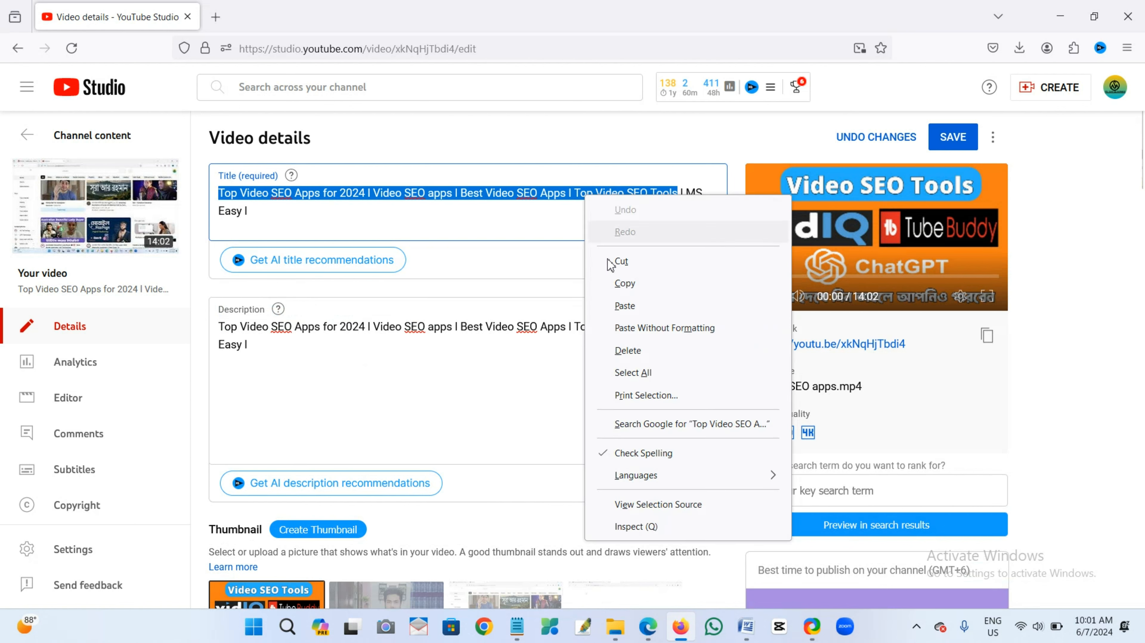
pyautogui.click(621, 285)
pyautogui.scroll(-10, 602, 317)
pyautogui.scroll(-10, 596, 317)
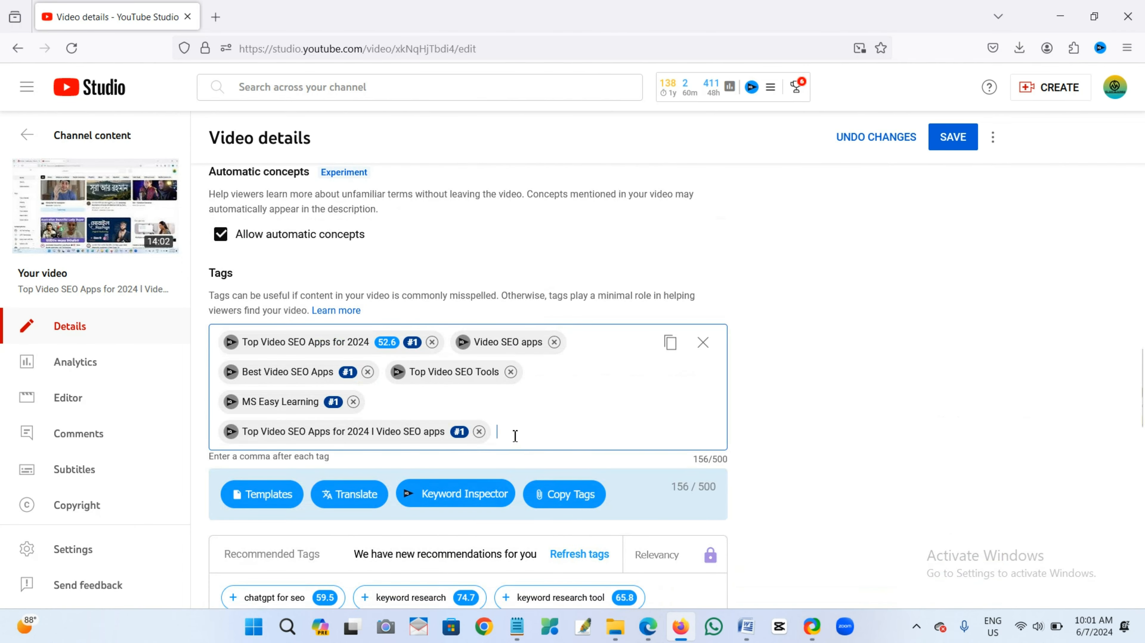
pyautogui.rightClick(515, 435)
pyautogui.click(568, 316)
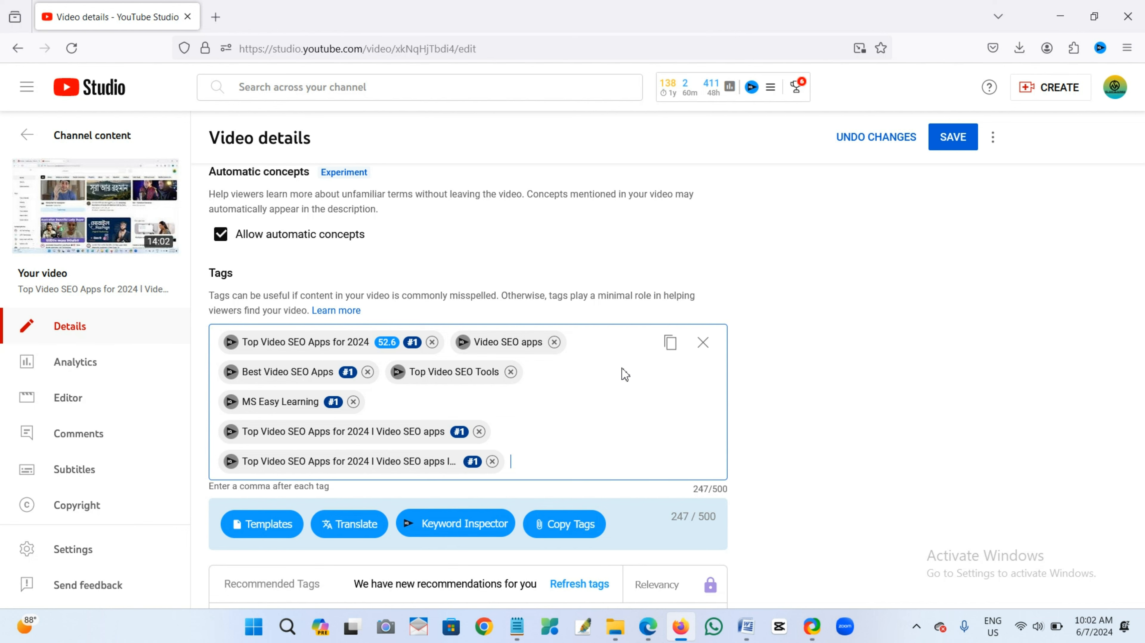
# Step: Inspect the tag "Best Video SEO Apps" in Keyword Inspector and add the related keywords "youtube video me seo kaise kare" and "seo tools for beginners" as tags
pyautogui.scroll(10, 832, 180)
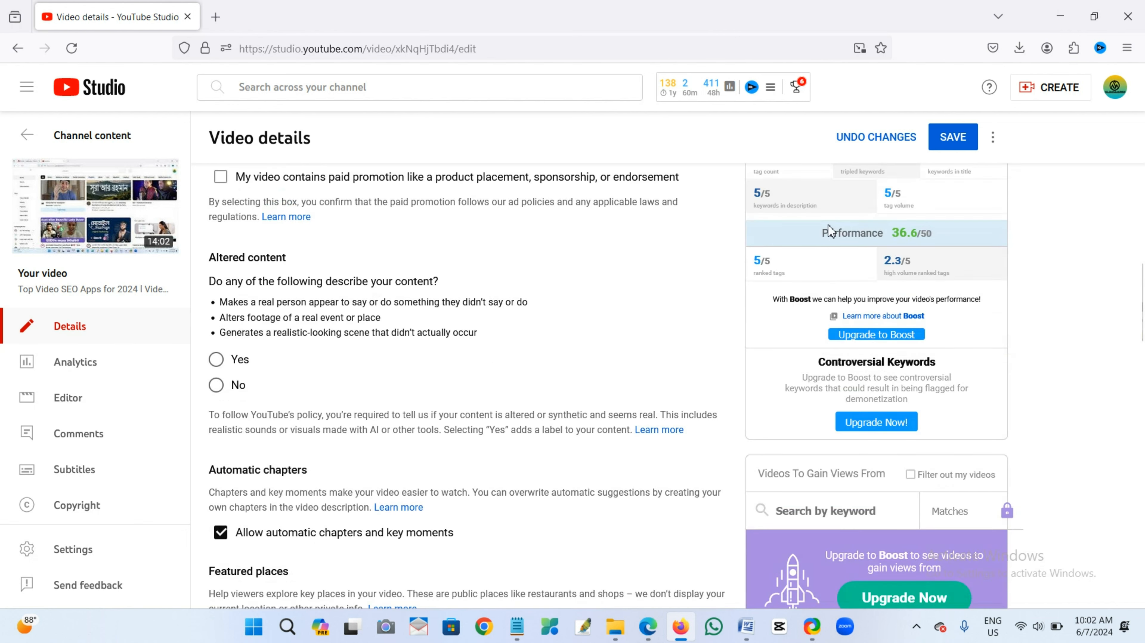
pyautogui.scroll(4, 829, 231)
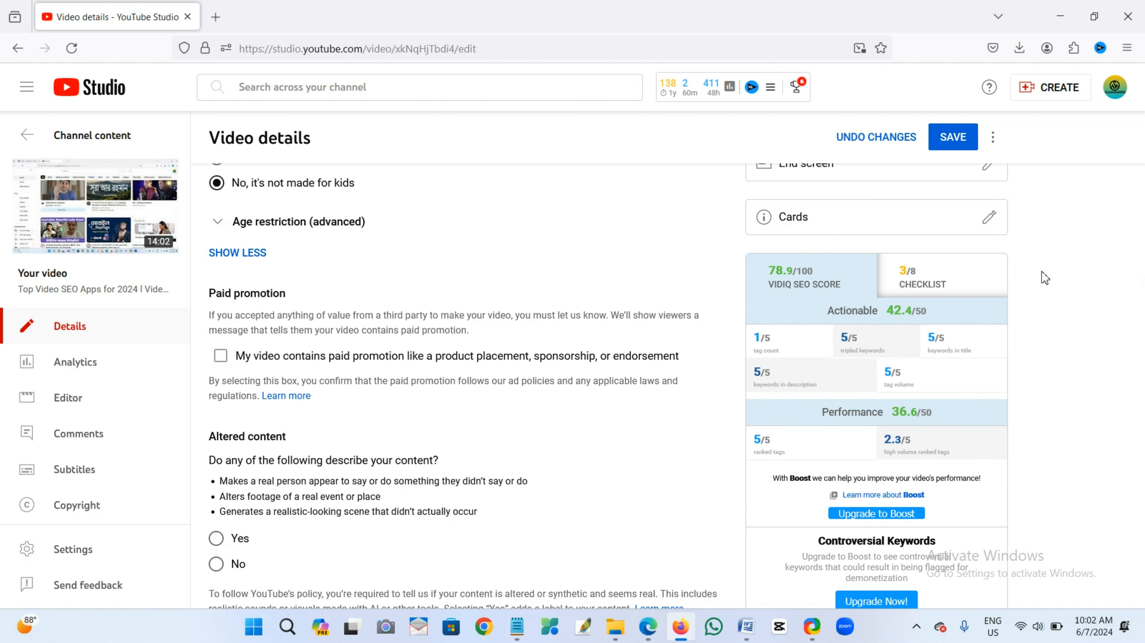
pyautogui.scroll(-3, 800, 296)
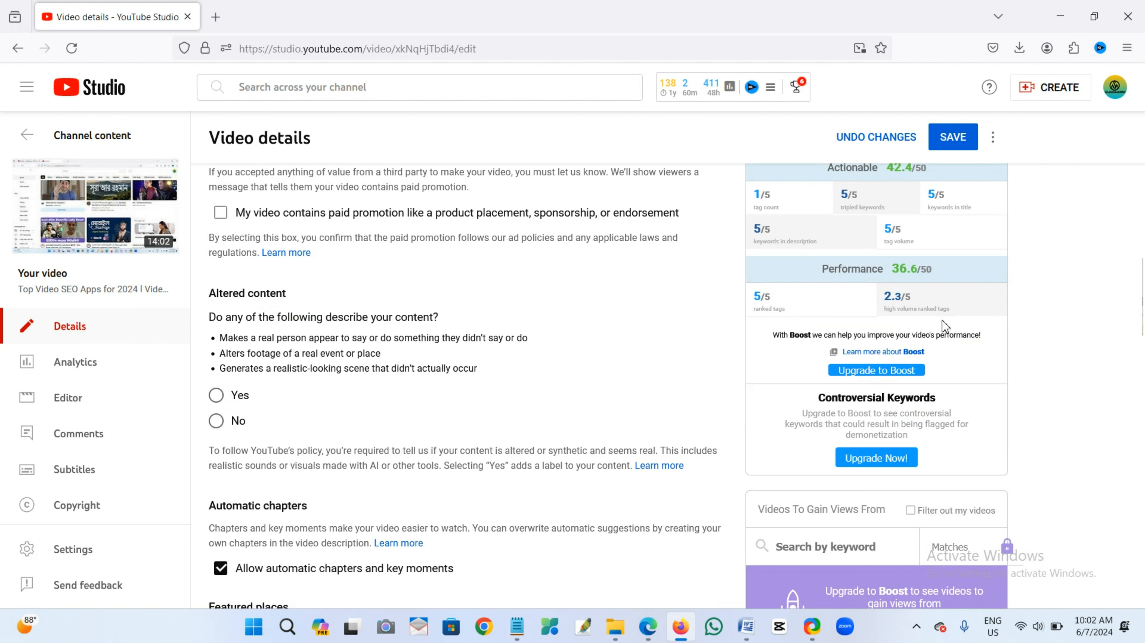
pyautogui.scroll(-10, 942, 321)
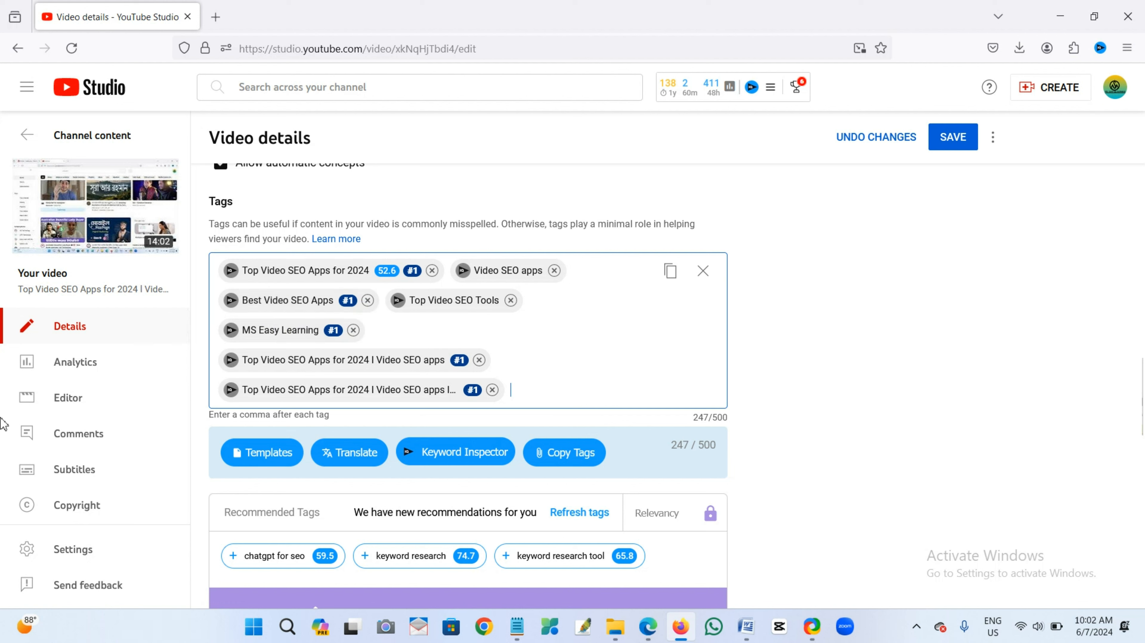
pyautogui.click(231, 301)
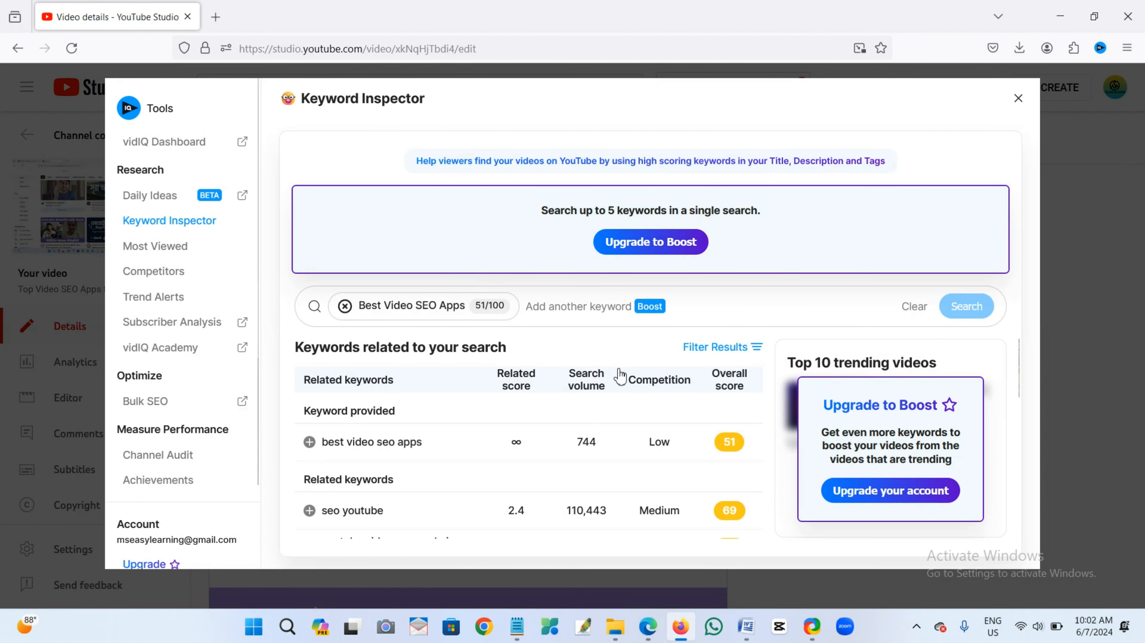
pyautogui.scroll(-5, 620, 376)
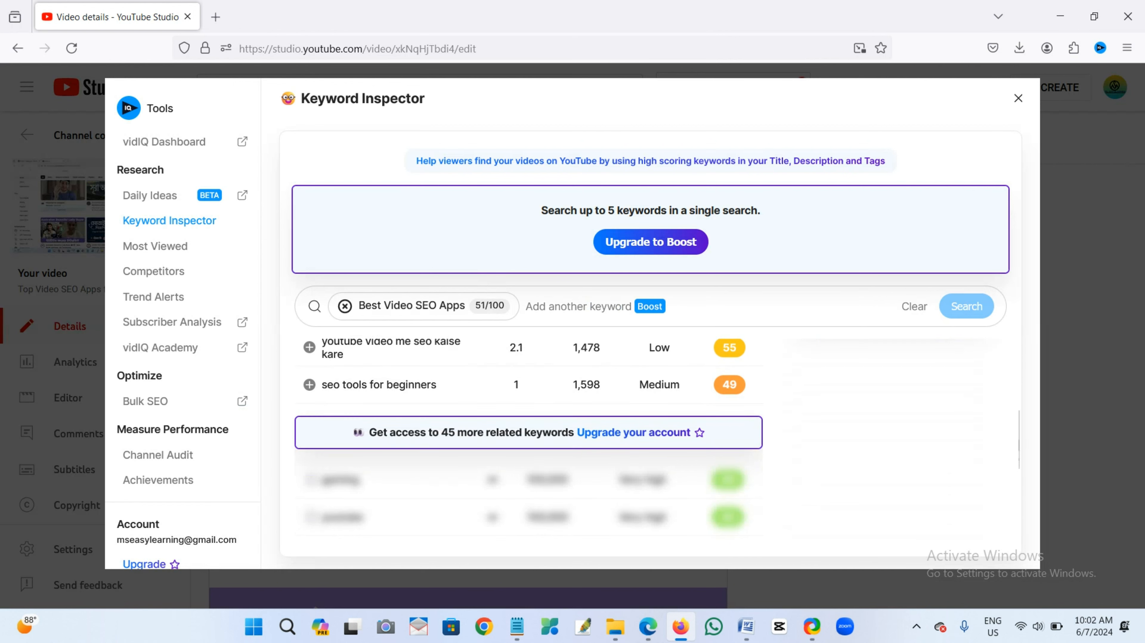
pyautogui.scroll(1, 414, 401)
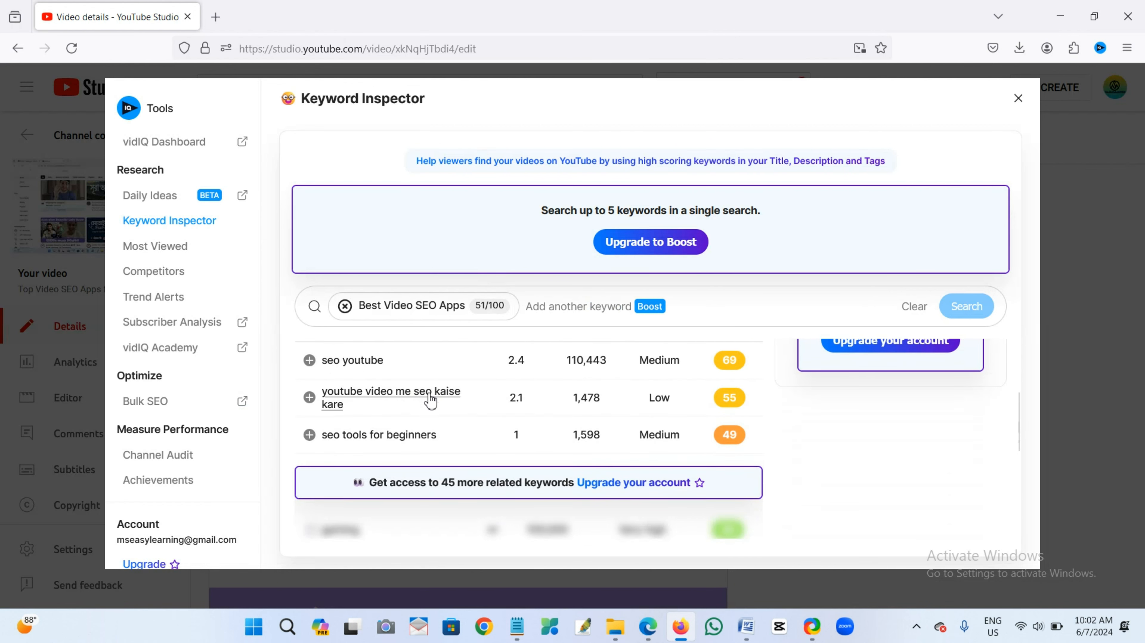
pyautogui.click(309, 397)
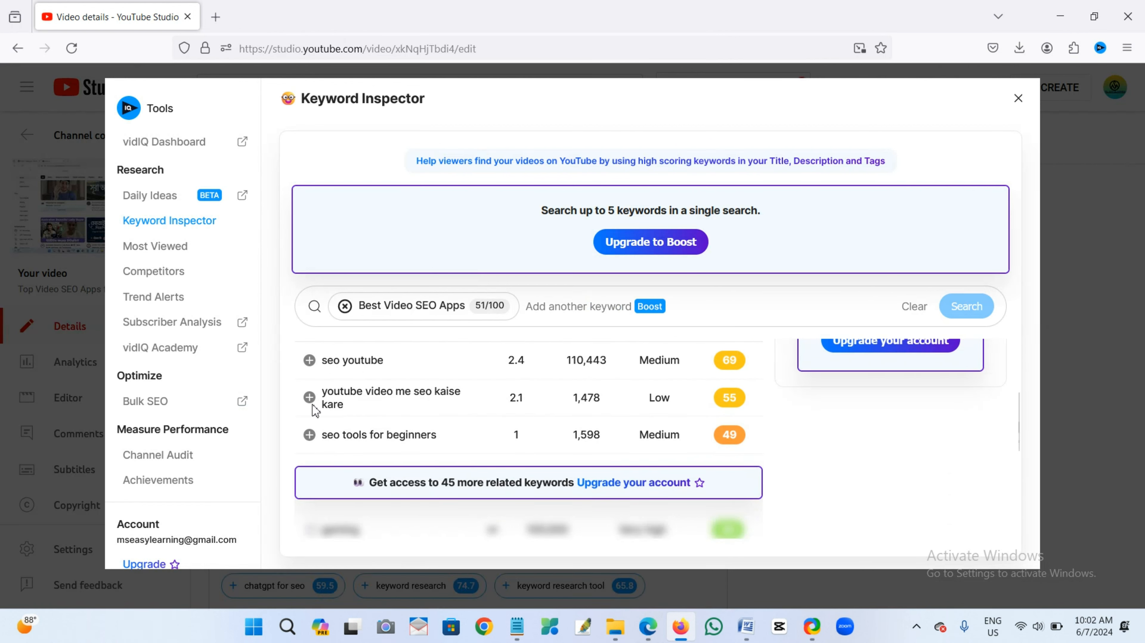
pyautogui.click(309, 435)
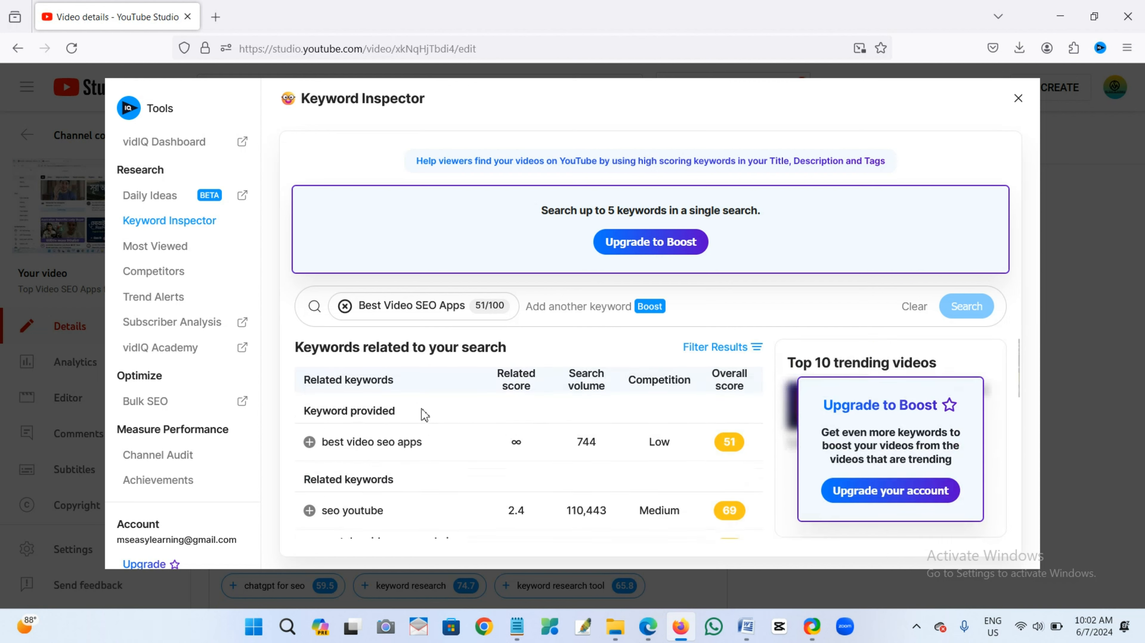
# Step: Add the keywords "seo youtube" and "best video seo apps" as tags and close Keyword Inspector
pyautogui.scroll(-2, 517, 407)
pyautogui.scroll(2, 589, 402)
pyautogui.scroll(-1, 630, 437)
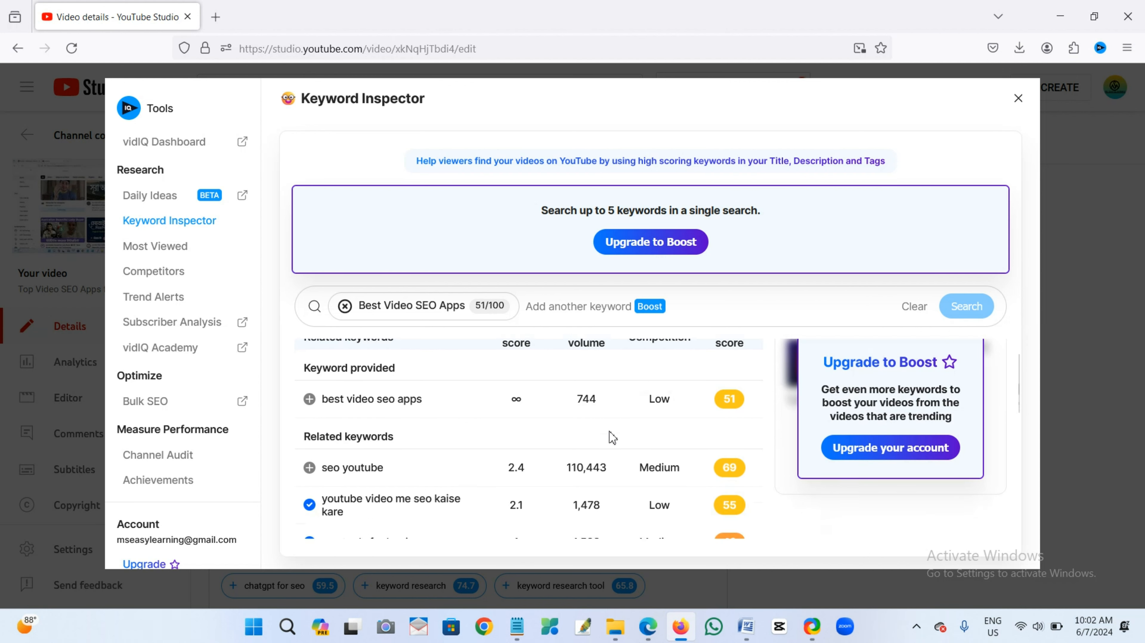
pyautogui.click(309, 460)
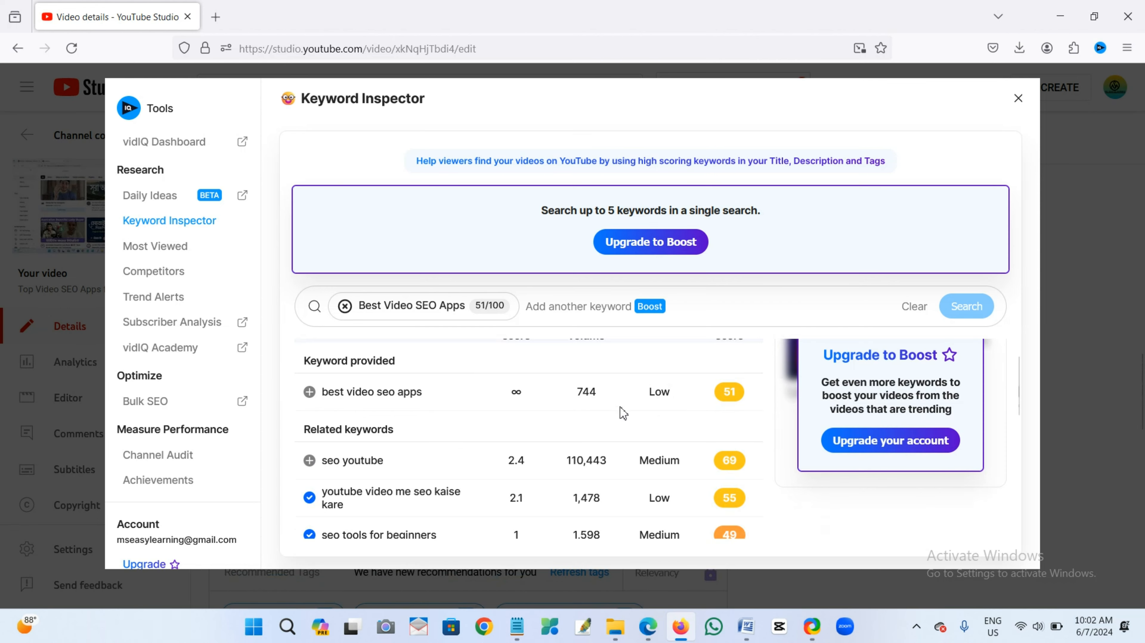
pyautogui.scroll(-2, 620, 410)
pyautogui.scroll(3, 627, 411)
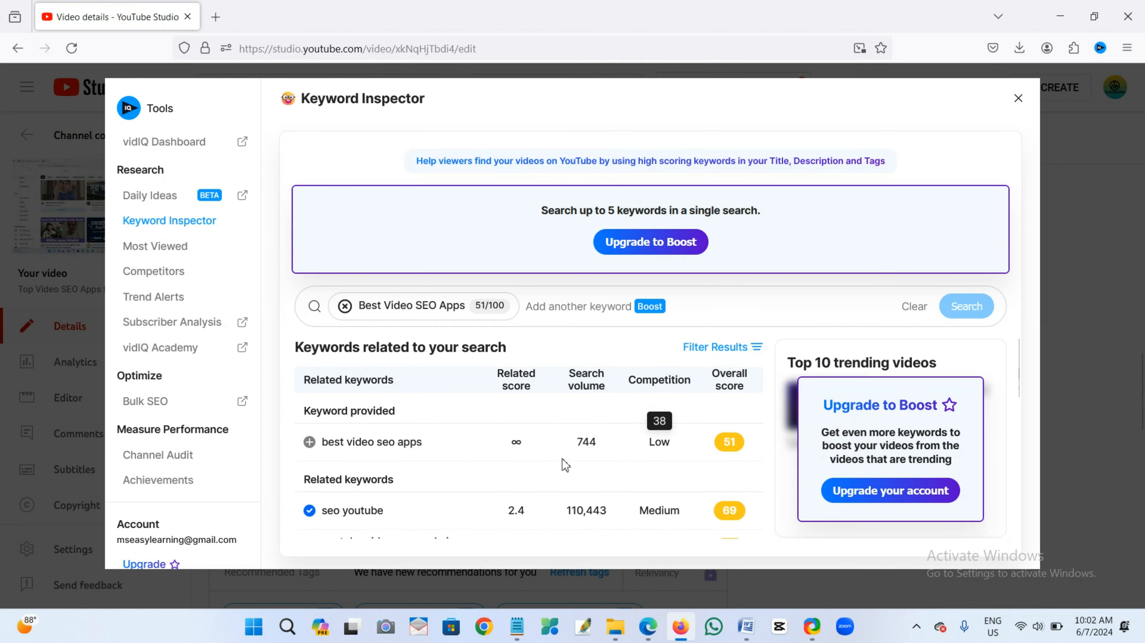
pyautogui.scroll(-1, 638, 450)
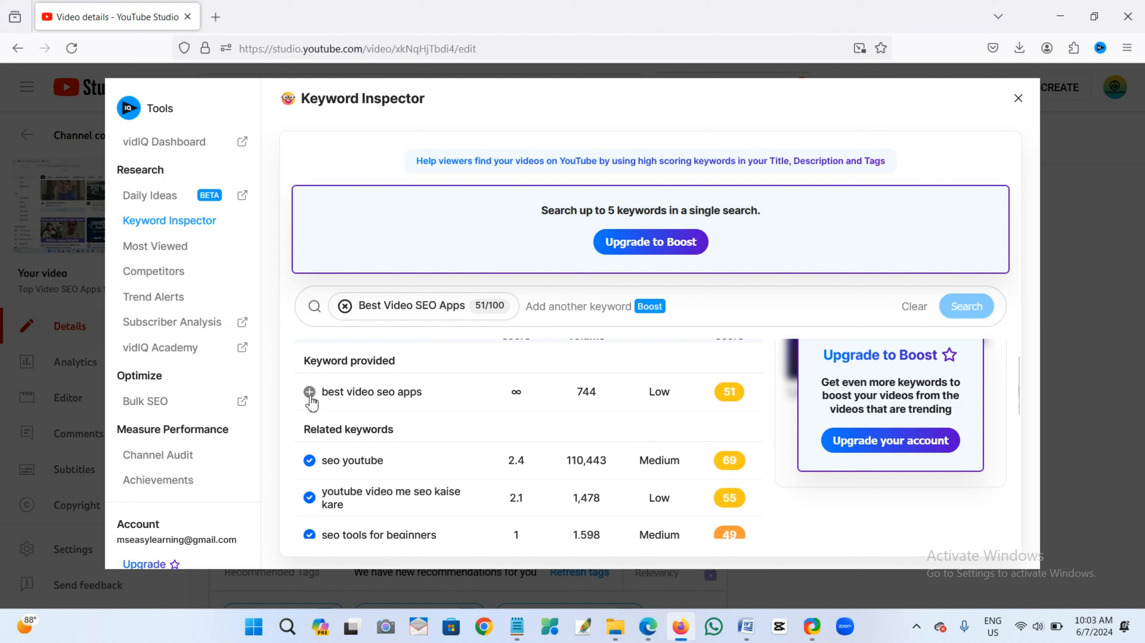
pyautogui.scroll(-2, 616, 407)
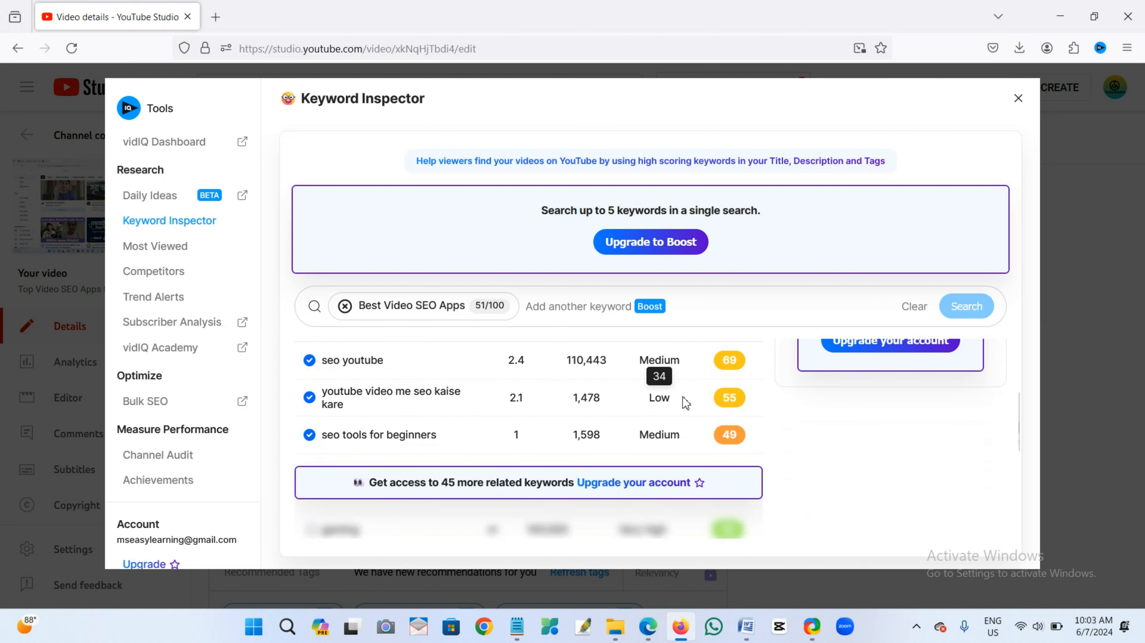
pyautogui.scroll(3, 684, 398)
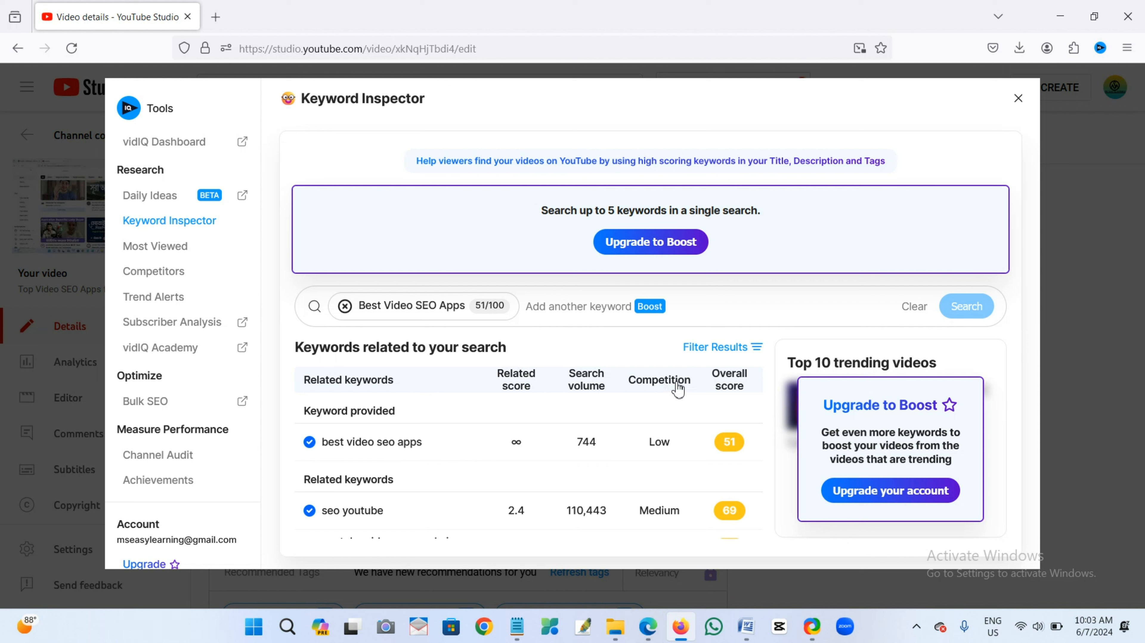
pyautogui.scroll(-3, 677, 387)
pyautogui.scroll(3, 675, 382)
pyautogui.click(1018, 98)
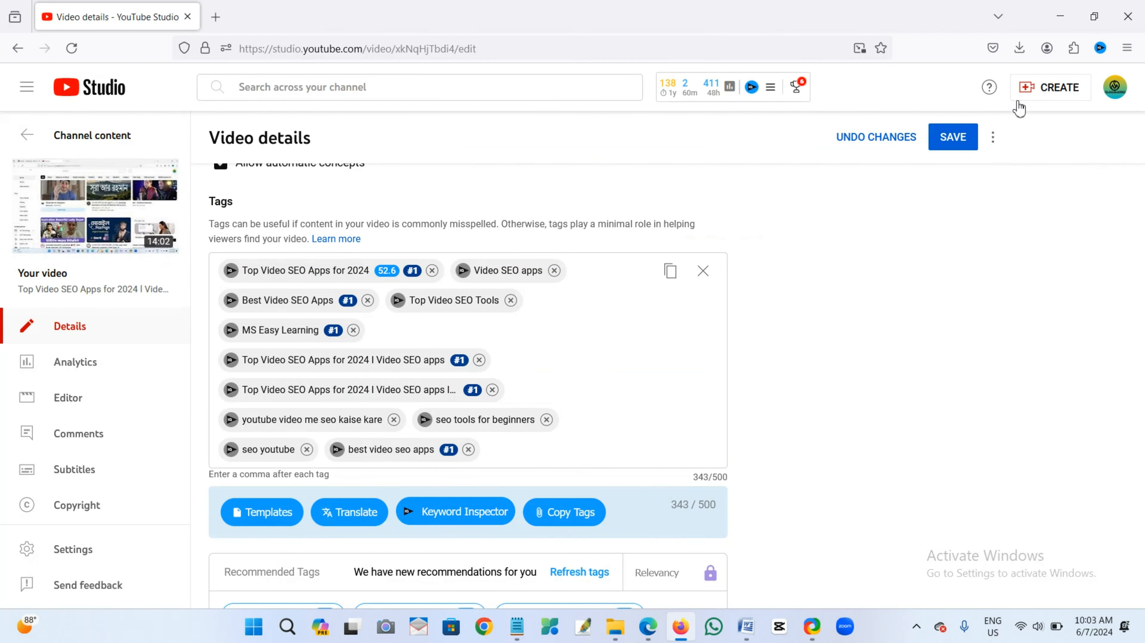
# Step: Review the video's tags, the vidIQ SEO score with its tag count rating, and the recommended tags
pyautogui.scroll(3, 876, 343)
pyautogui.scroll(-3, 871, 360)
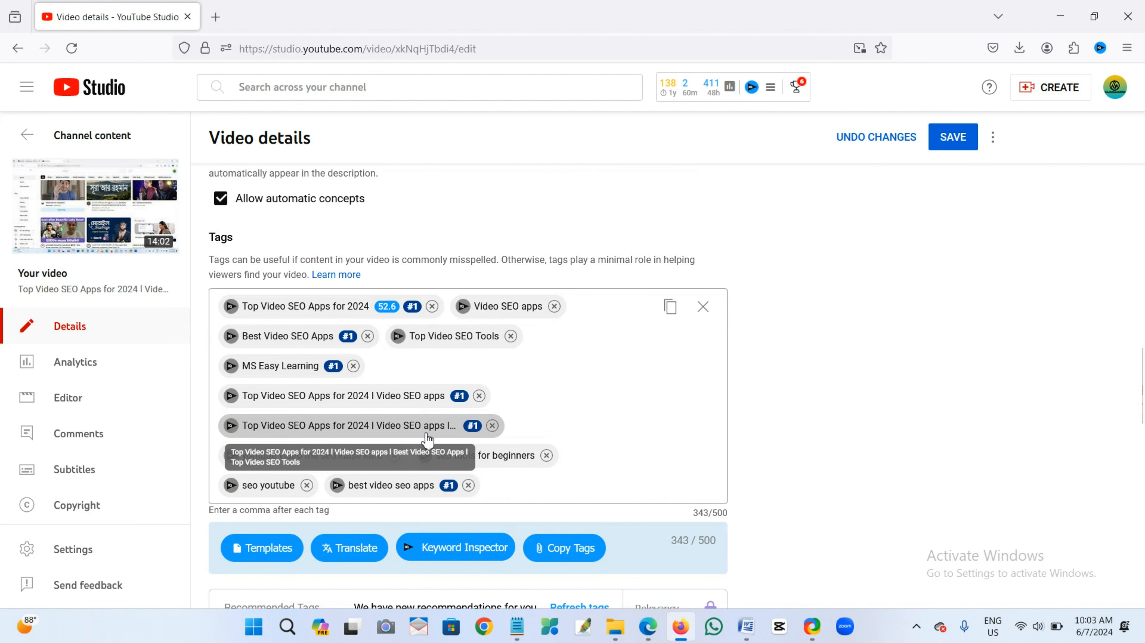
pyautogui.scroll(10, 807, 420)
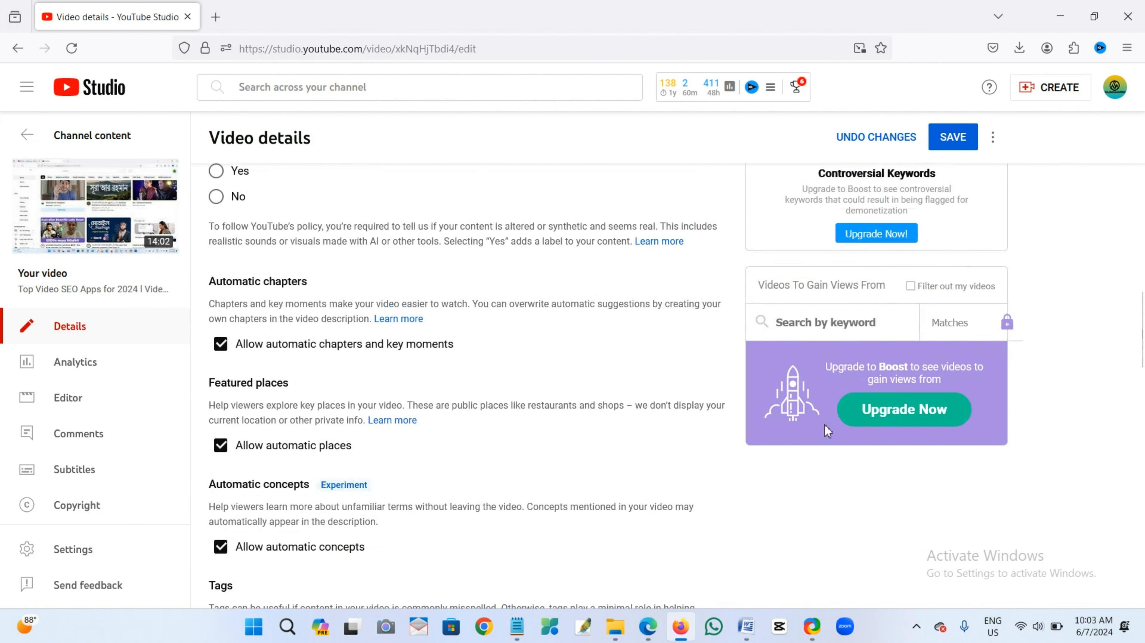
pyautogui.scroll(2, 858, 416)
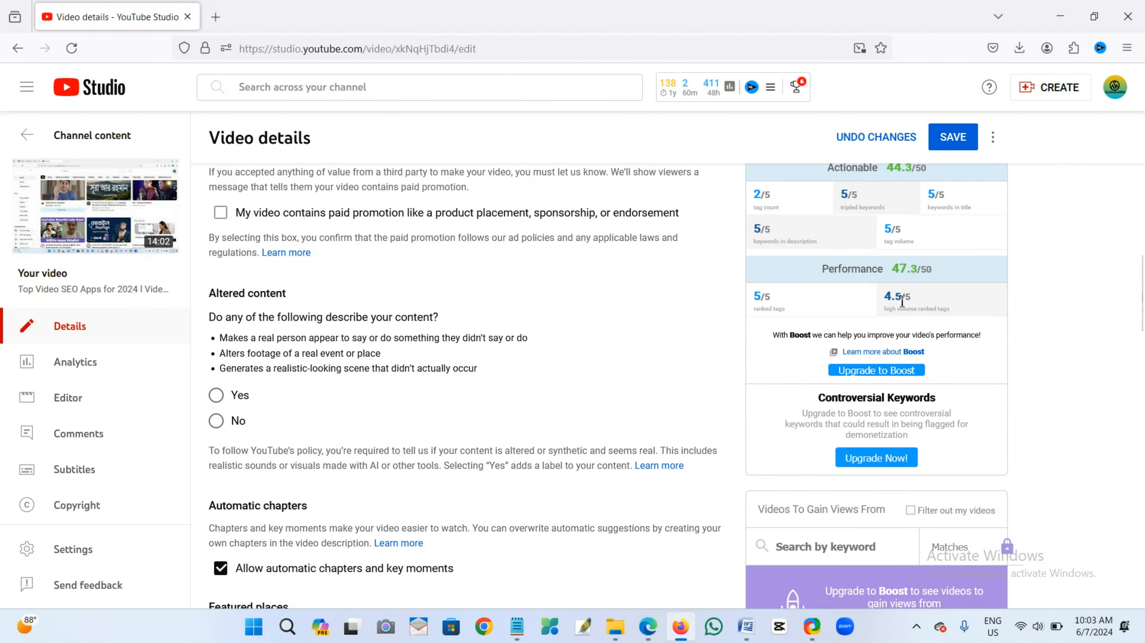
pyautogui.scroll(3, 910, 301)
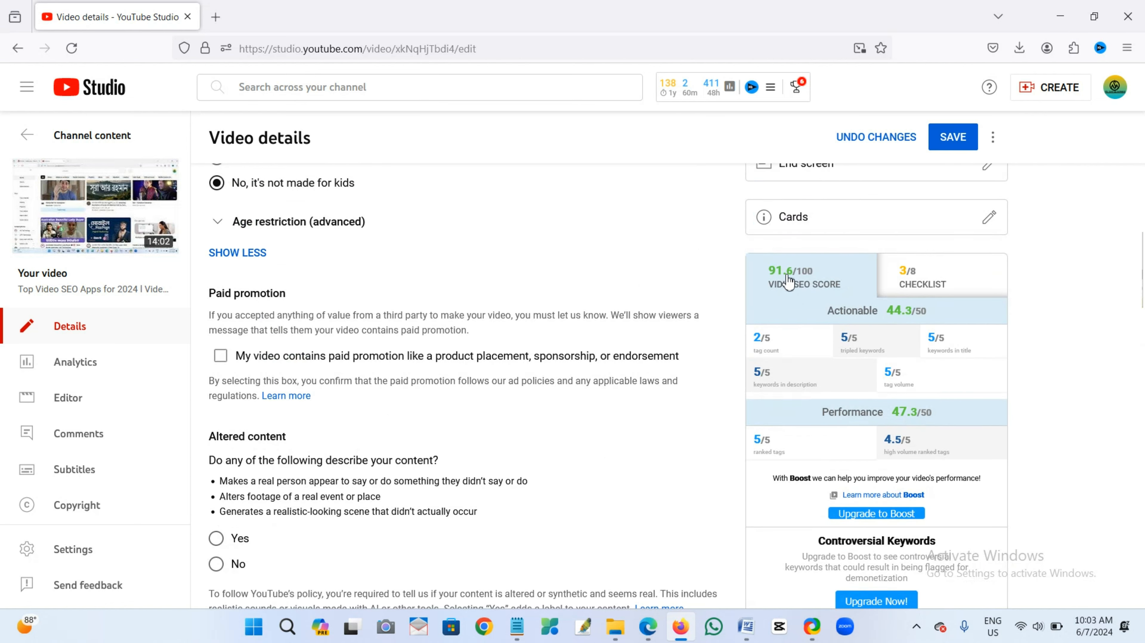
pyautogui.scroll(-8, 829, 369)
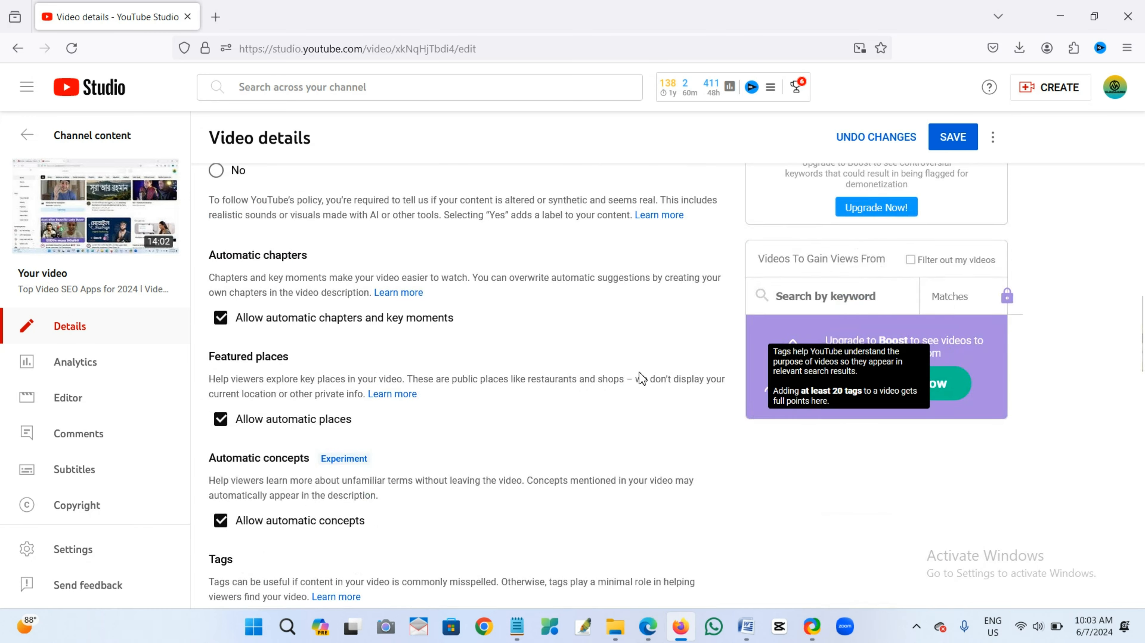
pyautogui.scroll(-8, 585, 367)
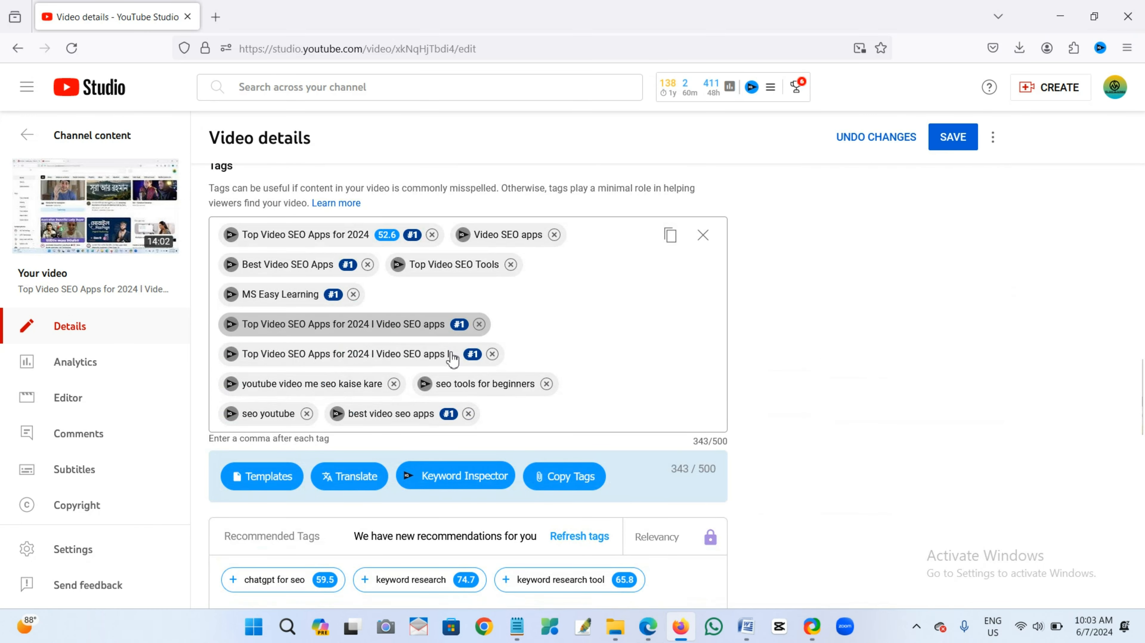
pyautogui.scroll(-4, 529, 383)
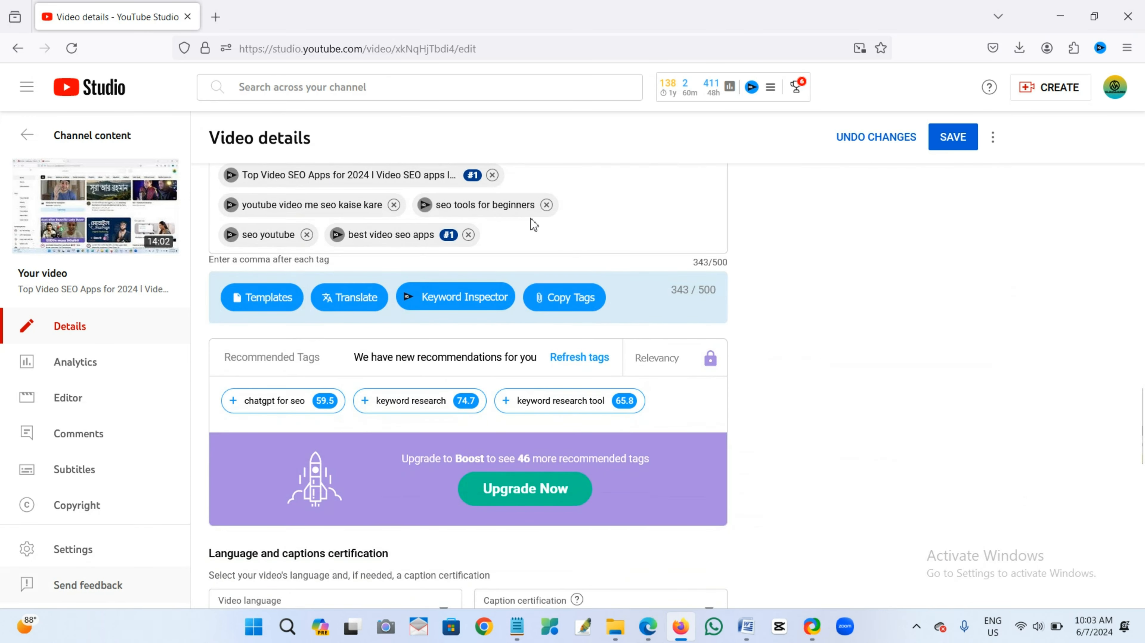
# Step: Add the recommended tags "chatgpt for seo", "keyword research" and "keyword research tool" to the video's tags
pyautogui.click(581, 365)
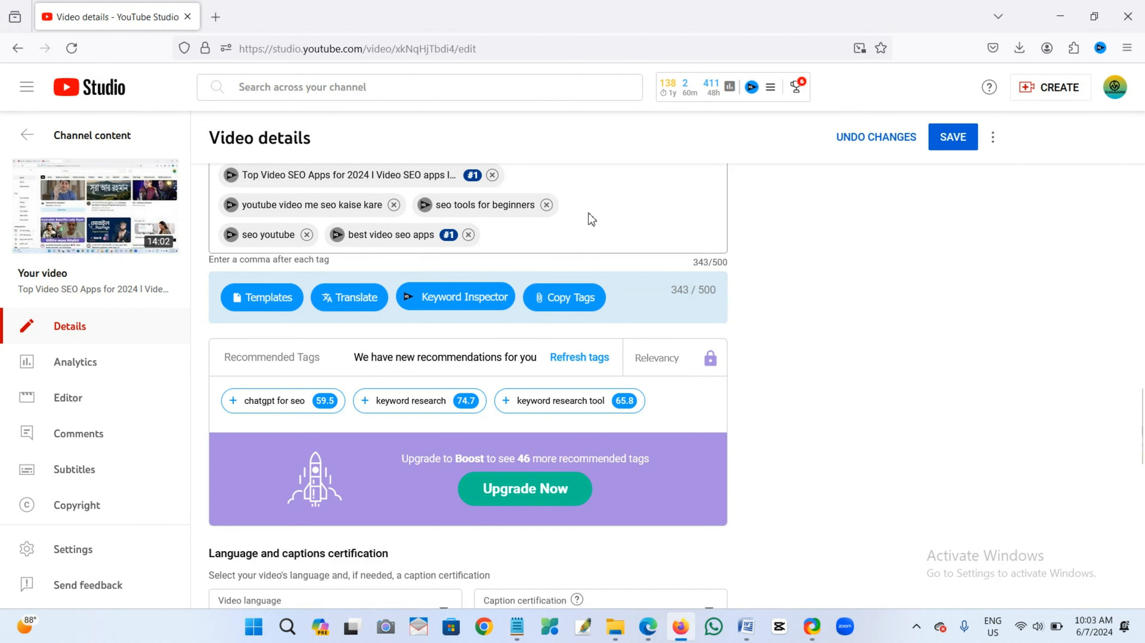
pyautogui.scroll(2, 591, 220)
pyautogui.scroll(-2, 558, 260)
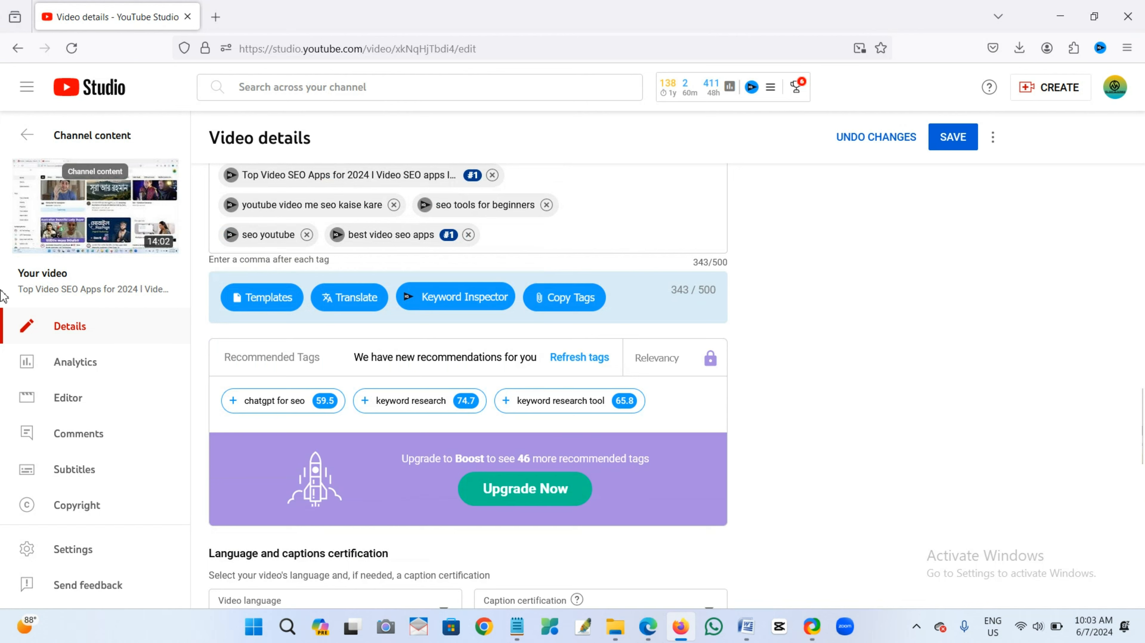
pyautogui.scroll(-1, 320, 346)
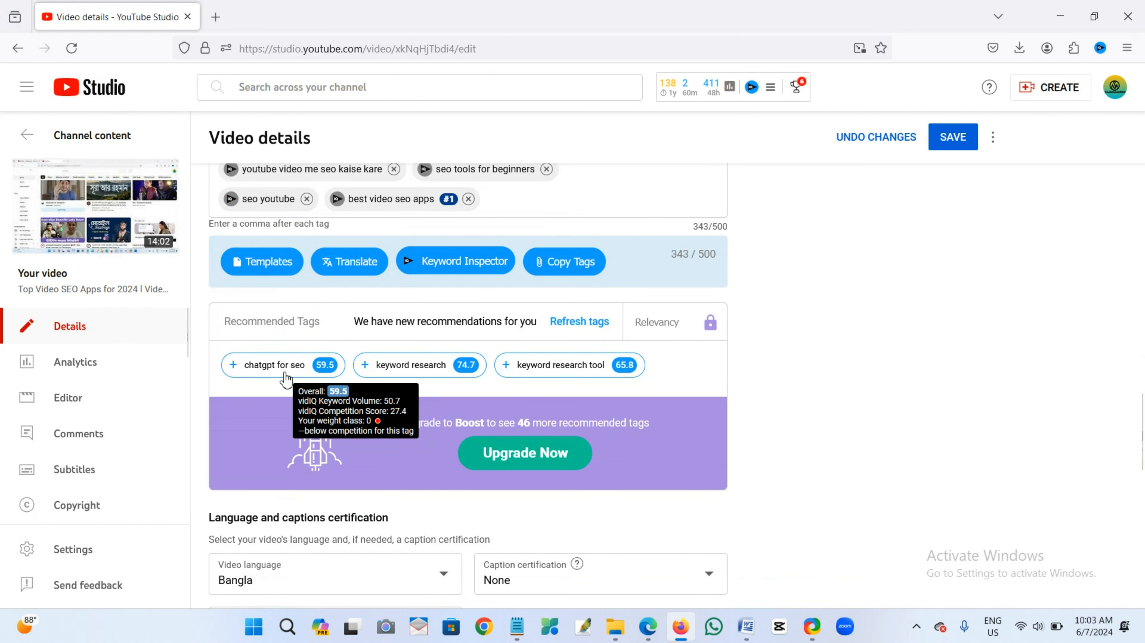
pyautogui.click(233, 365)
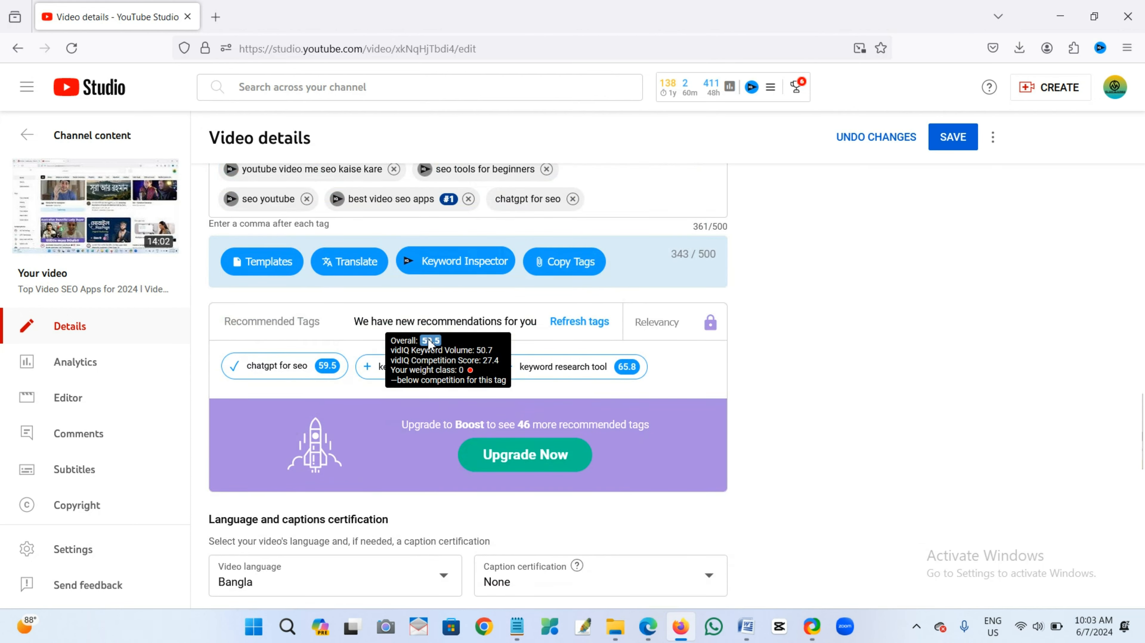
pyautogui.moveTo(405, 378)
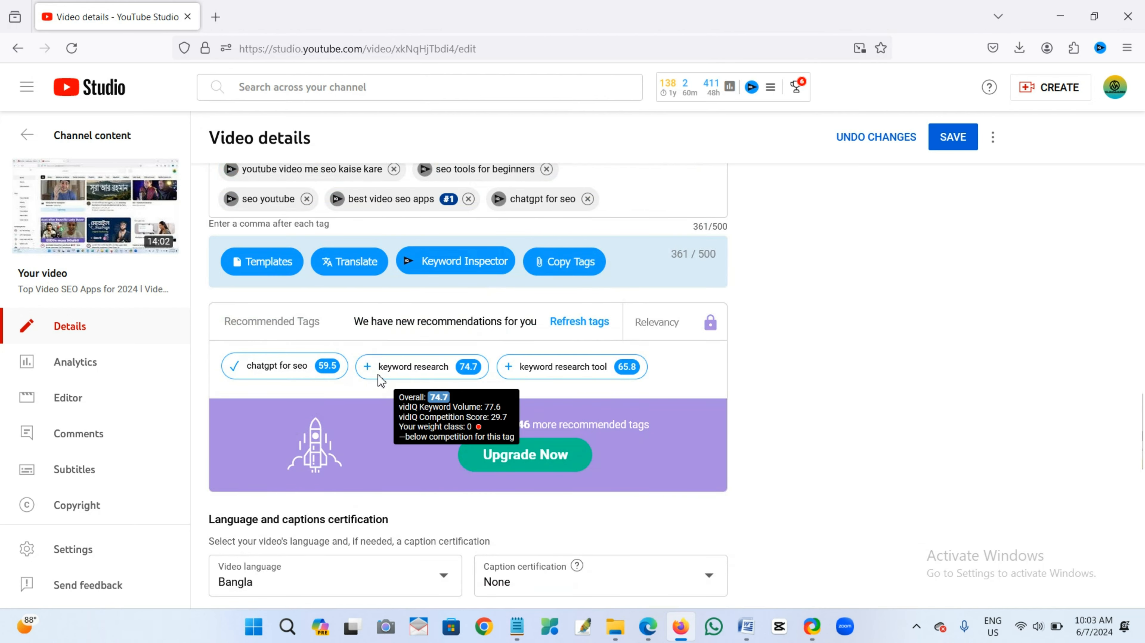
pyautogui.click(368, 372)
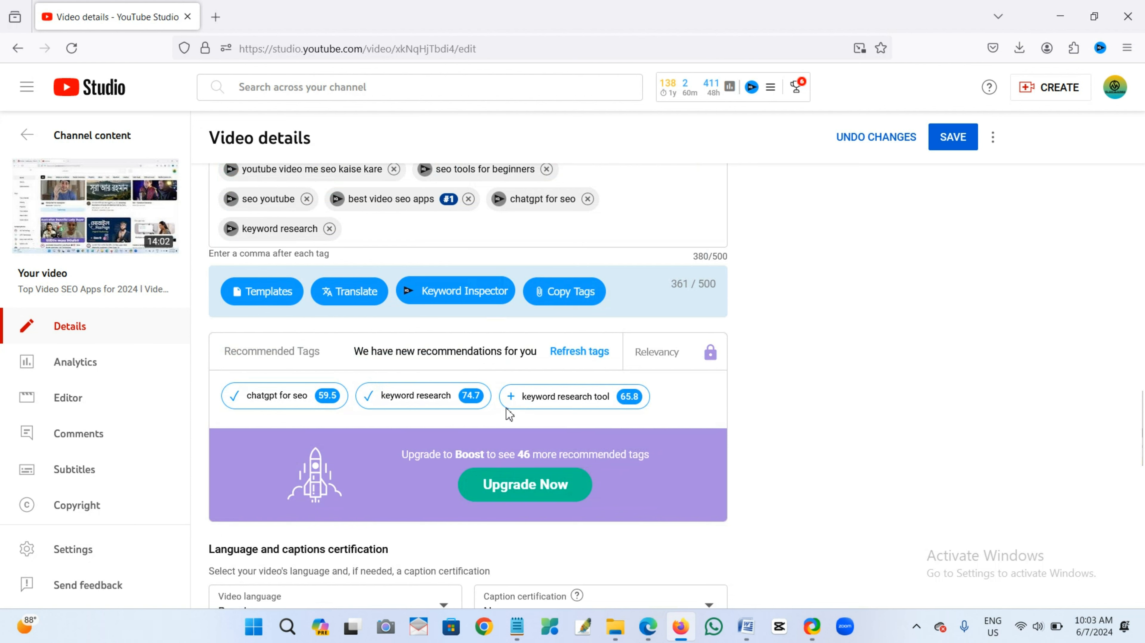
pyautogui.click(511, 396)
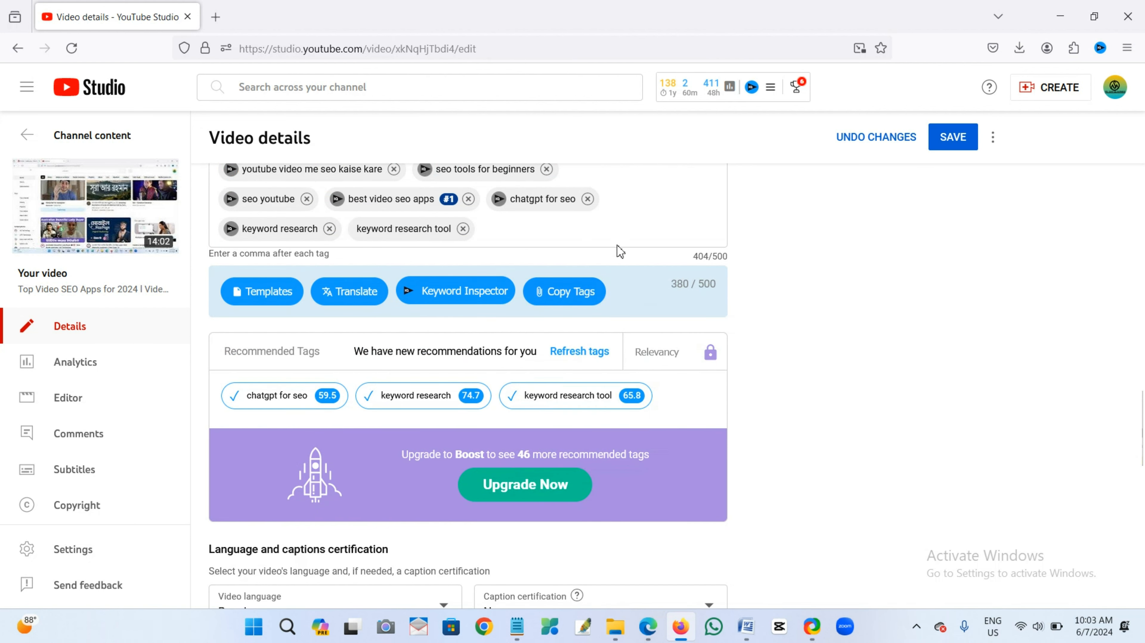
# Step: Review the vidIQ SEO score with its tag count rating, the title and description, and the video's tag list with its character count
pyautogui.scroll(5, 632, 256)
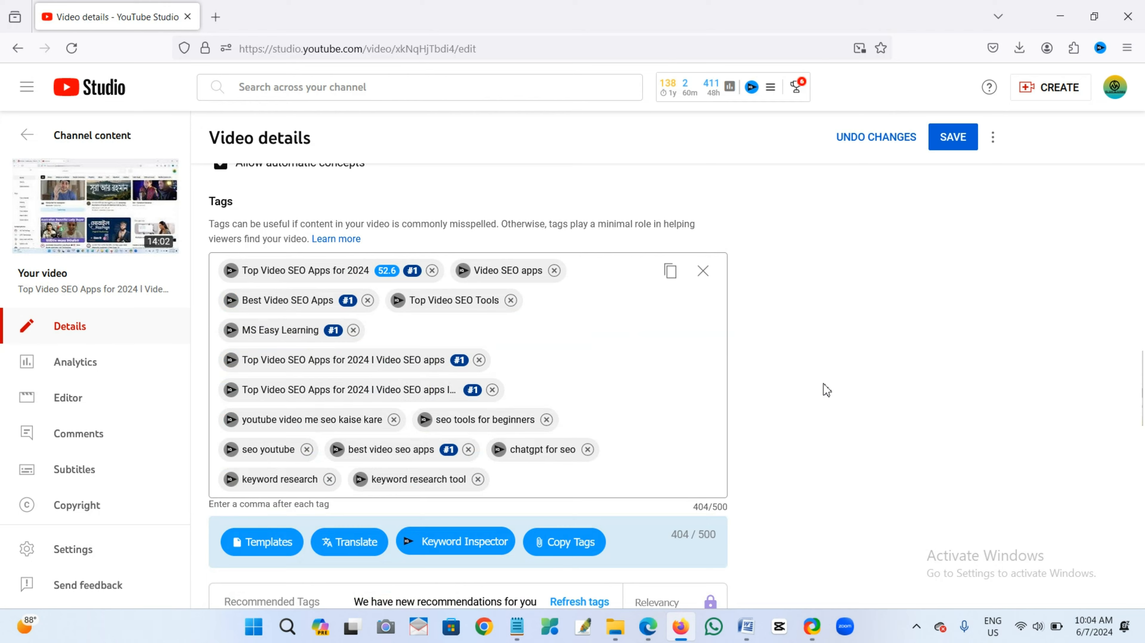
pyautogui.scroll(12, 823, 388)
pyautogui.scroll(4, 823, 388)
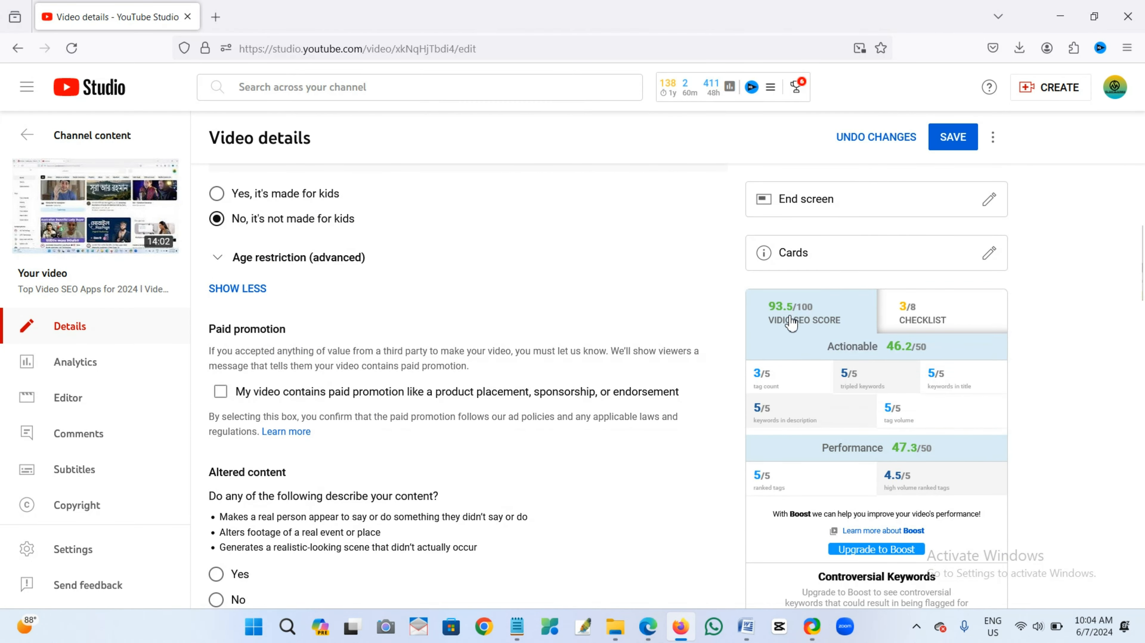
pyautogui.scroll(1, 793, 322)
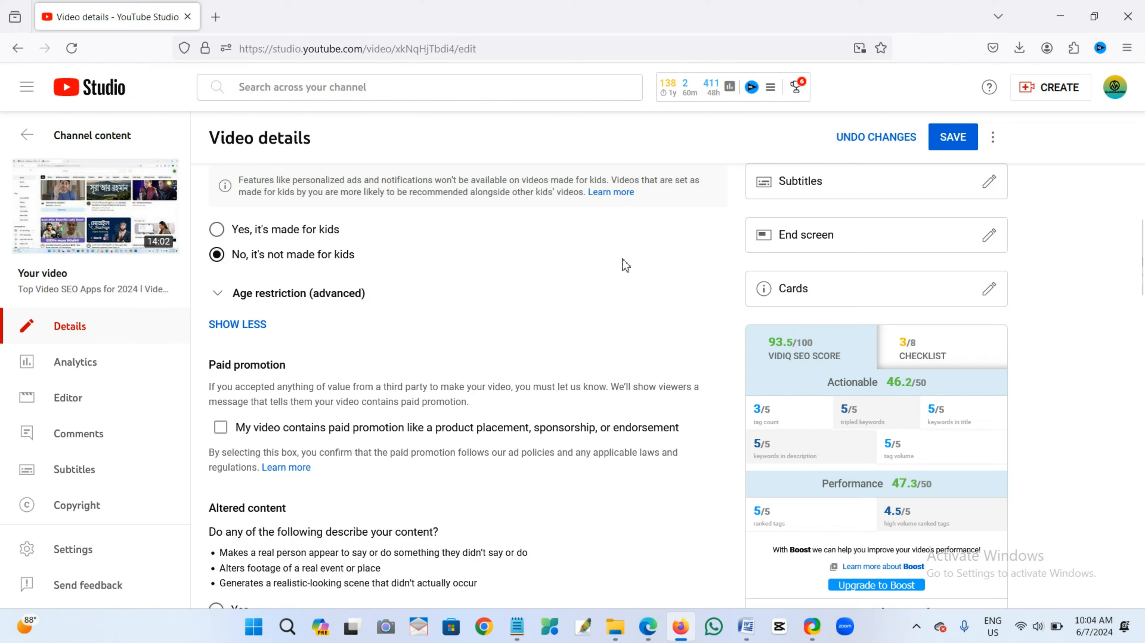
pyautogui.scroll(15, 613, 328)
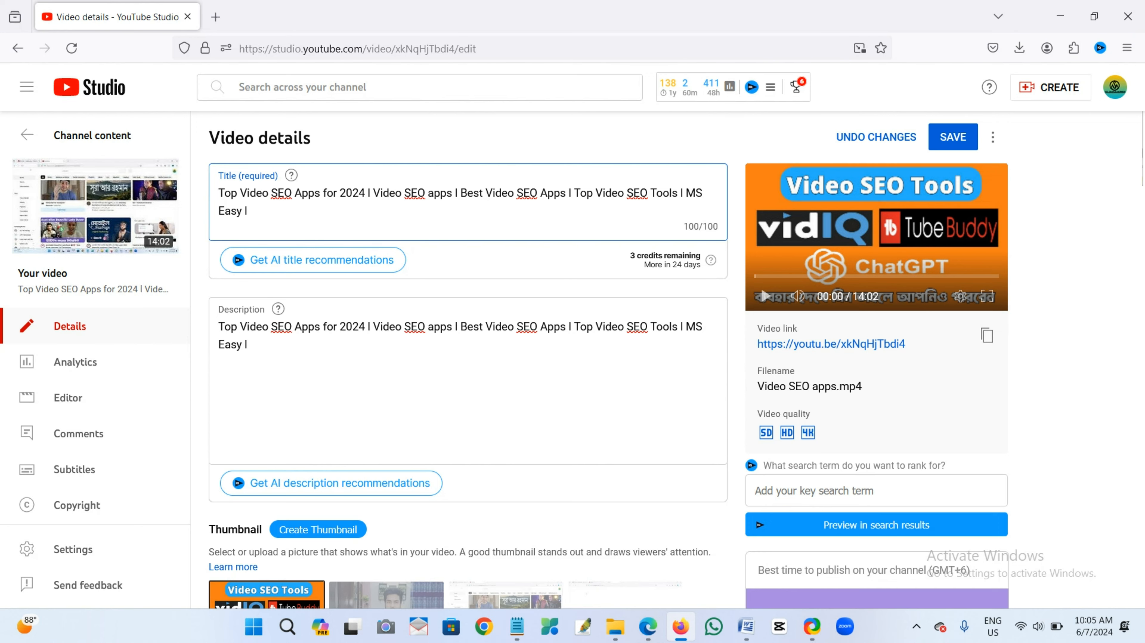
pyautogui.scroll(-15, 563, 405)
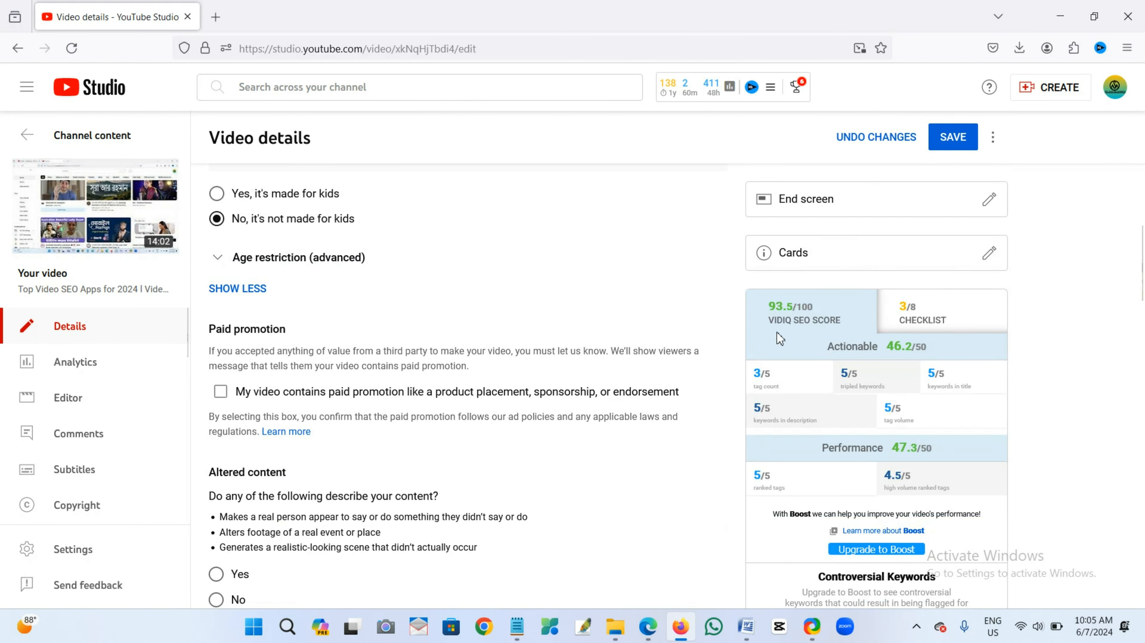
pyautogui.scroll(-15, 720, 360)
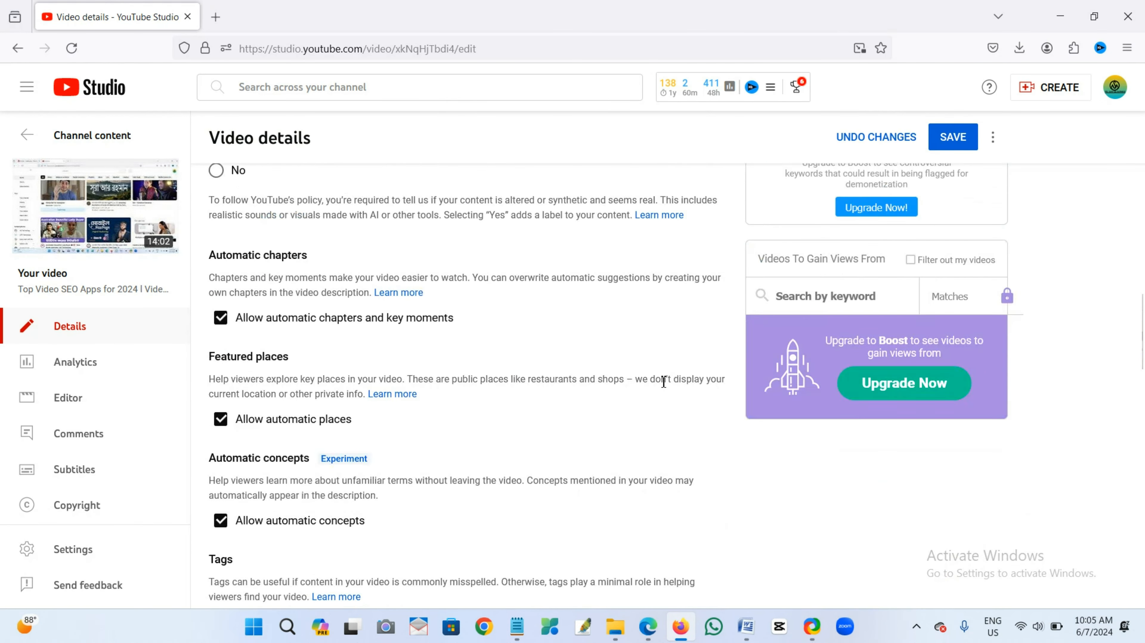
pyautogui.scroll(-3, 653, 395)
pyautogui.scroll(2, 704, 340)
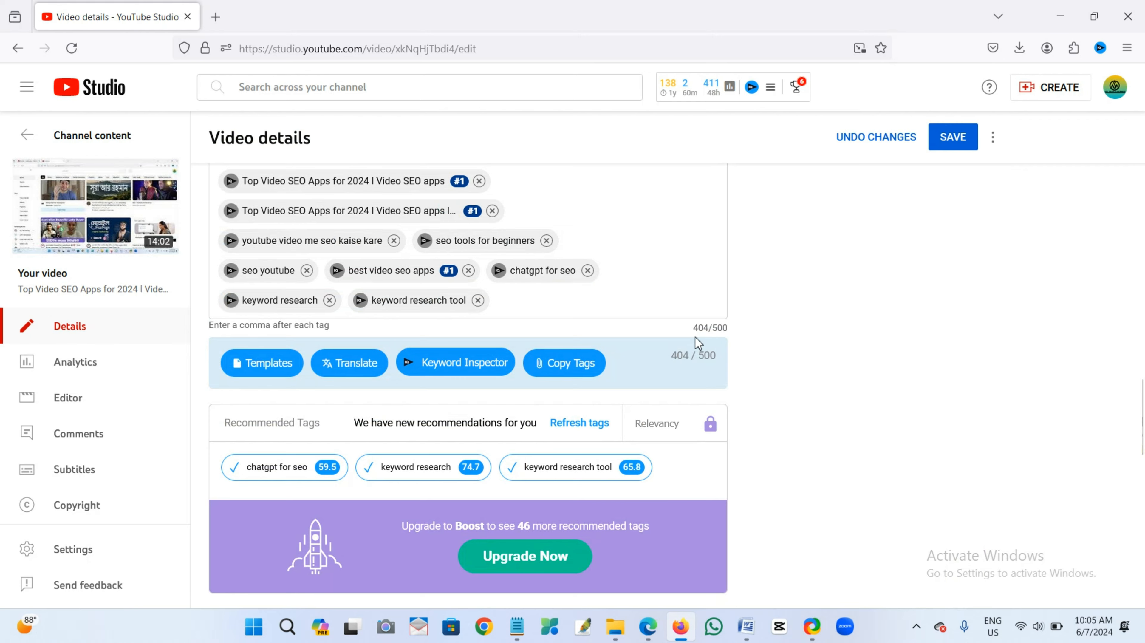
pyautogui.scroll(2, 673, 337)
pyautogui.scroll(2, 673, 337)
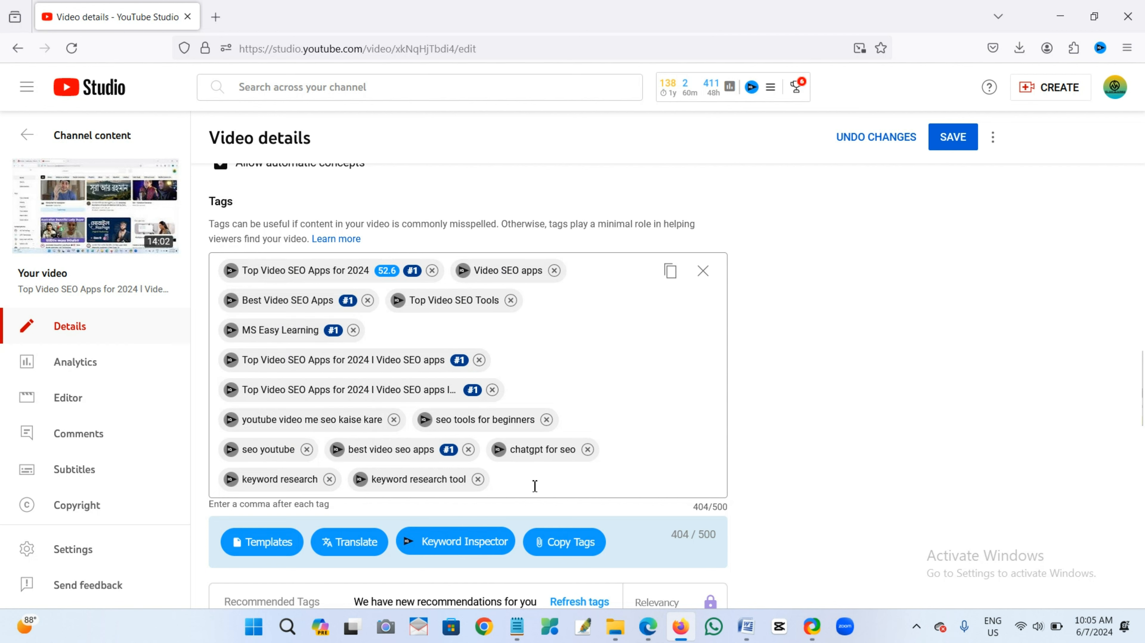
# Step: Refresh the recommended tags and add "youtube seo tools", "how to do keyword research for youtube" and "seo tutorial for beginners"
pyautogui.scroll(-3, 518, 466)
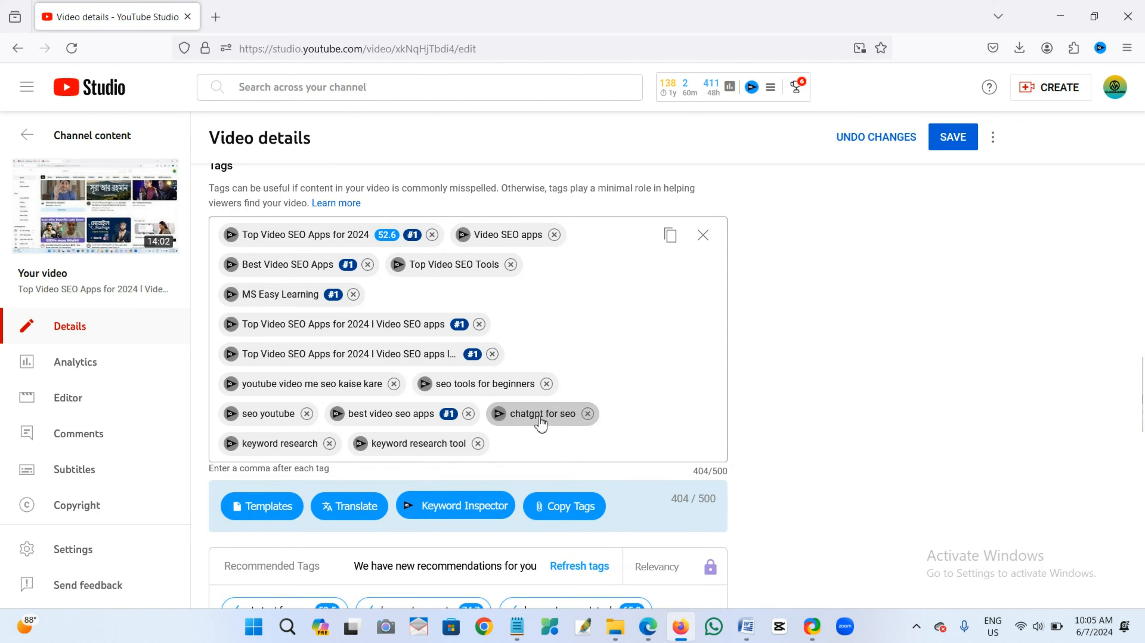
pyautogui.click(602, 460)
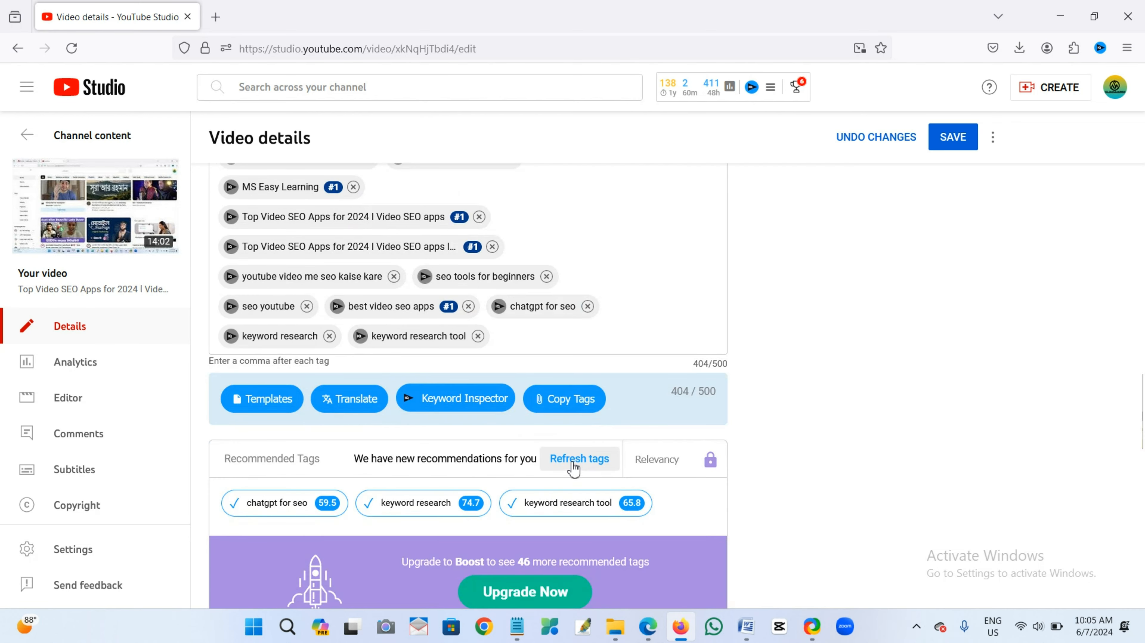
pyautogui.scroll(-2, 574, 468)
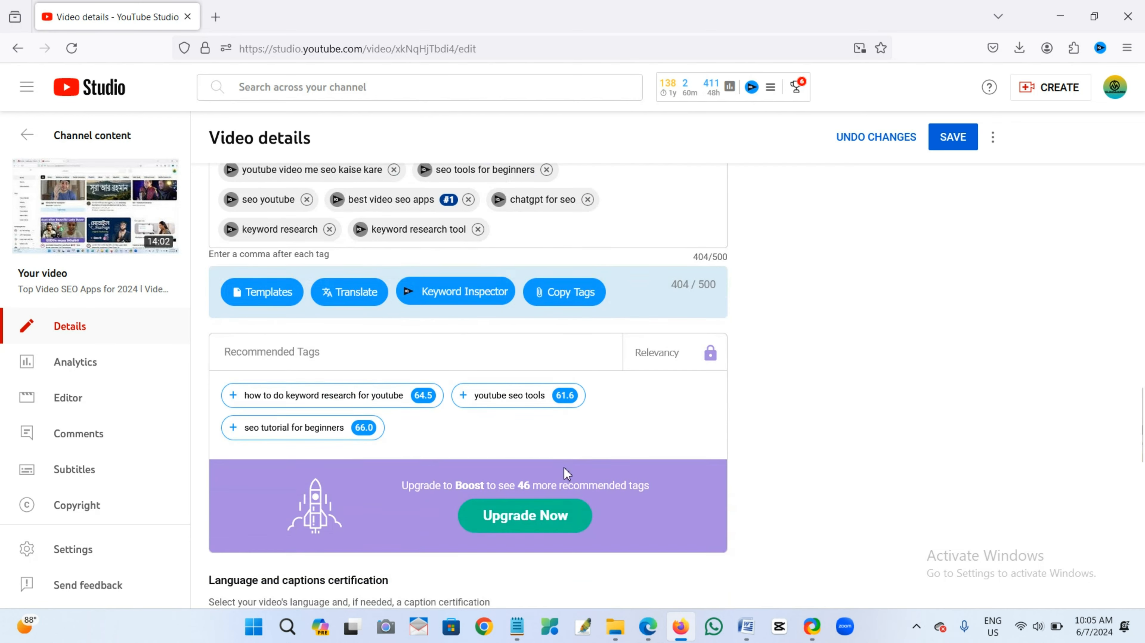
pyautogui.moveTo(304, 442)
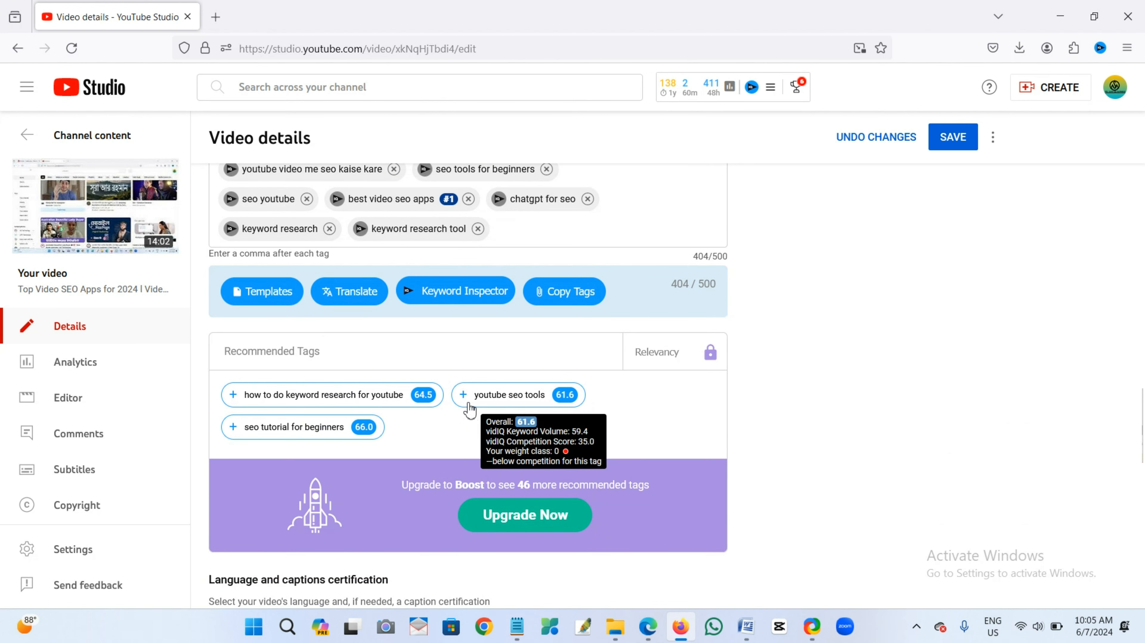
pyautogui.click(464, 395)
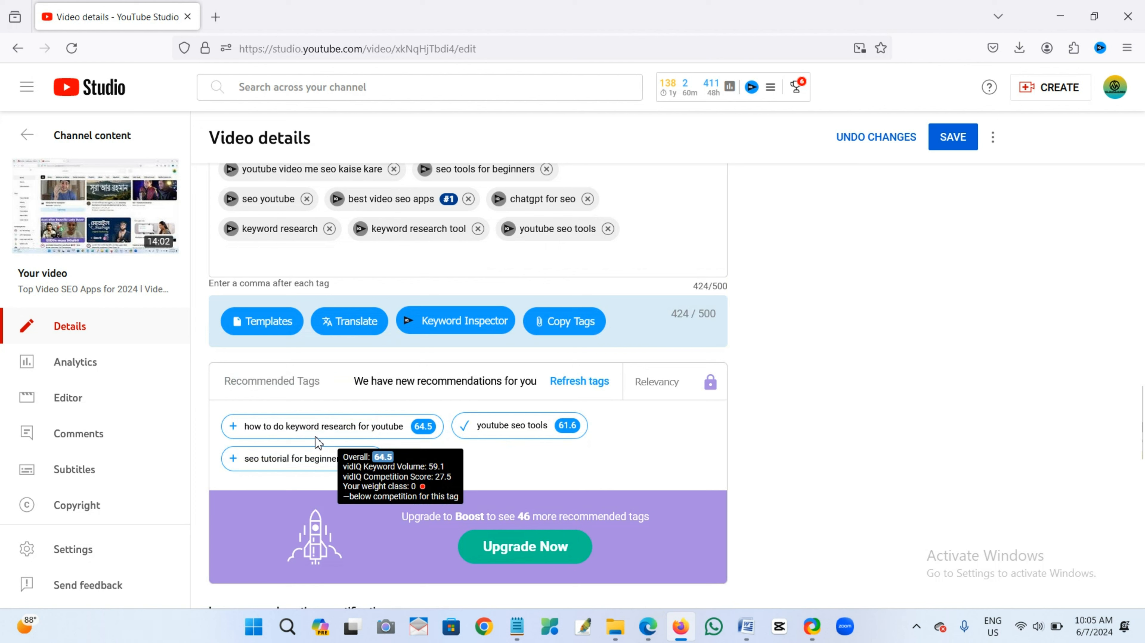
pyautogui.click(231, 425)
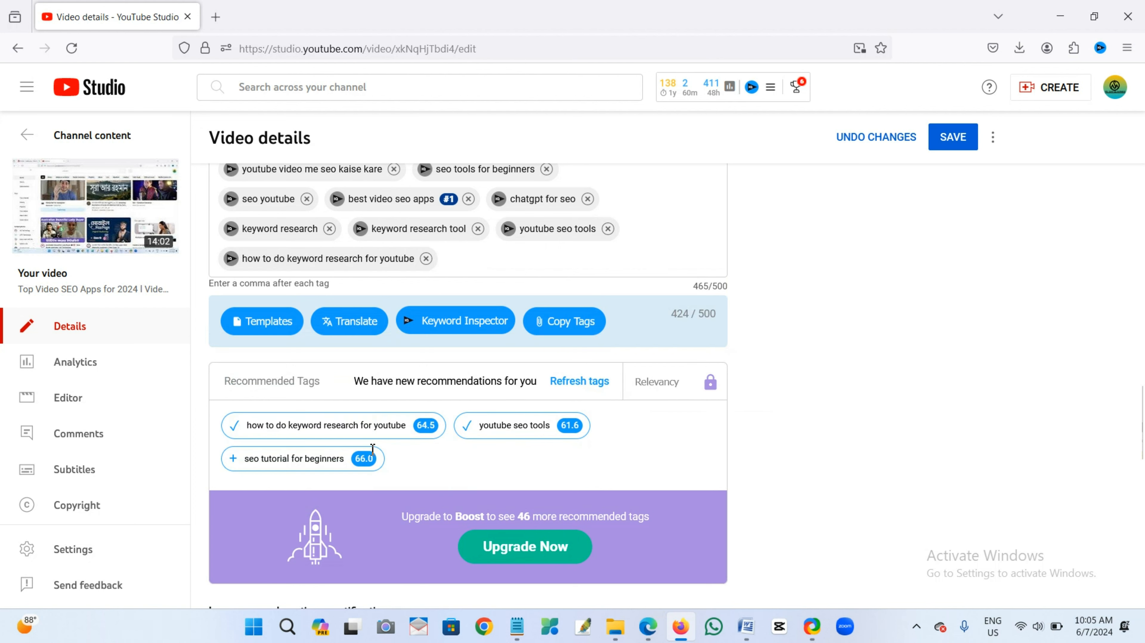
pyautogui.click(236, 461)
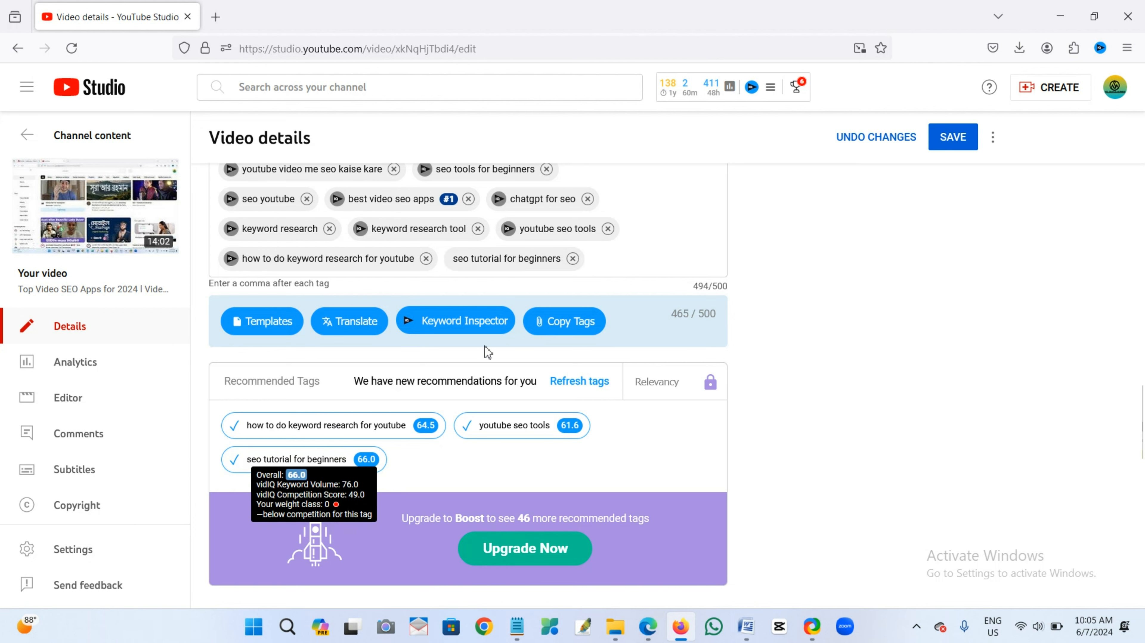
# Step: Try adding "motu patlu" as an extra tag at the end of the tag list and remove it
pyautogui.scroll(5, 557, 310)
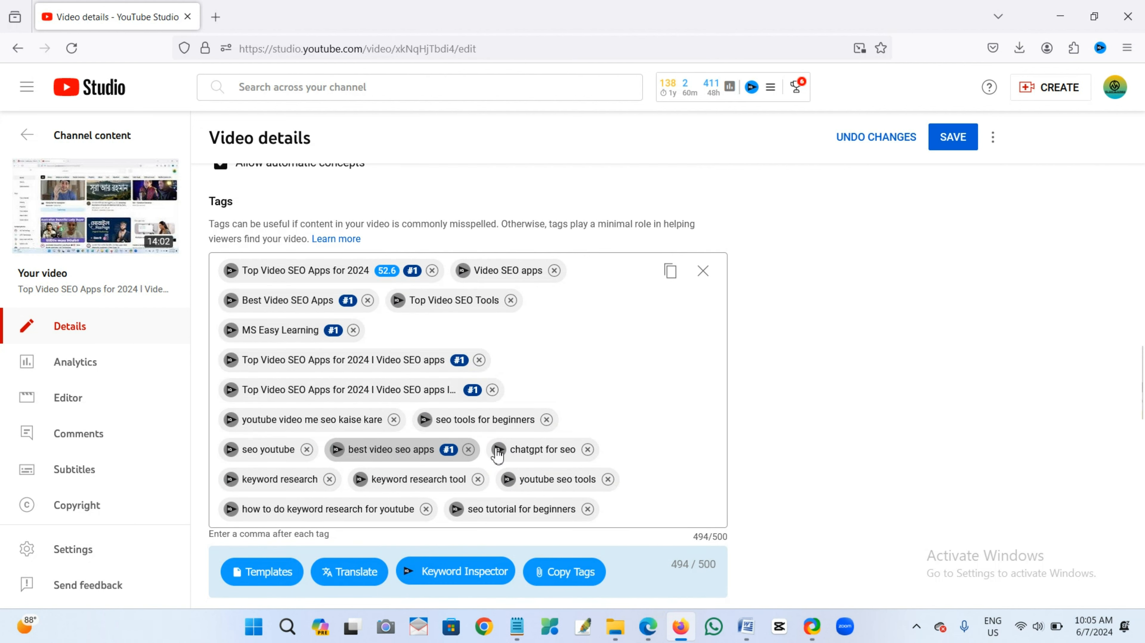
pyautogui.scroll(-2, 595, 476)
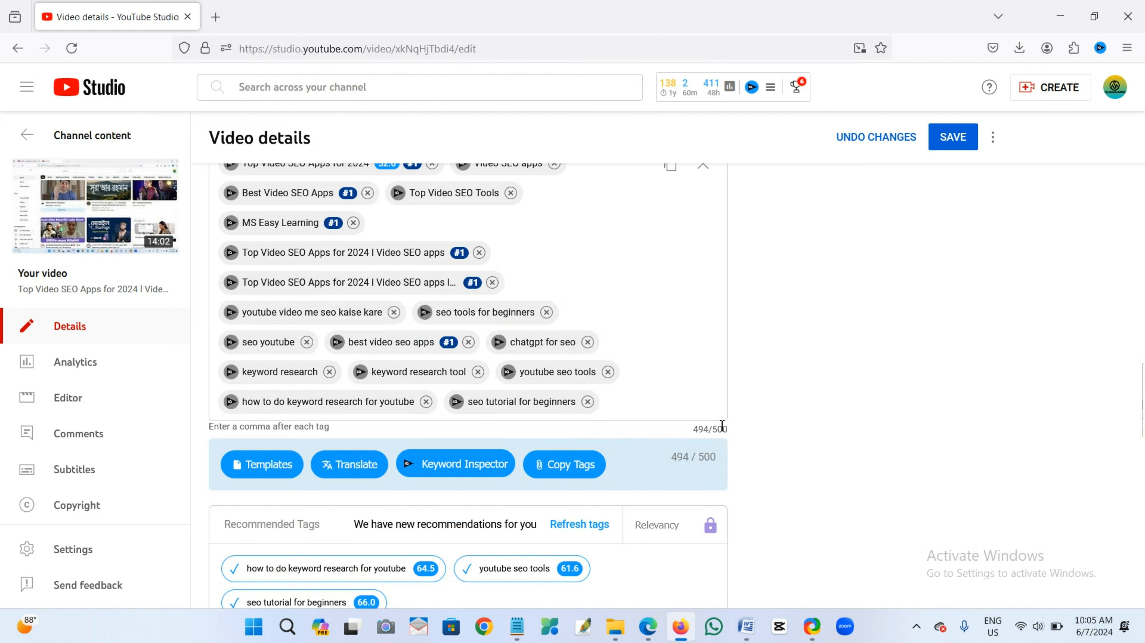
pyautogui.click(632, 402)
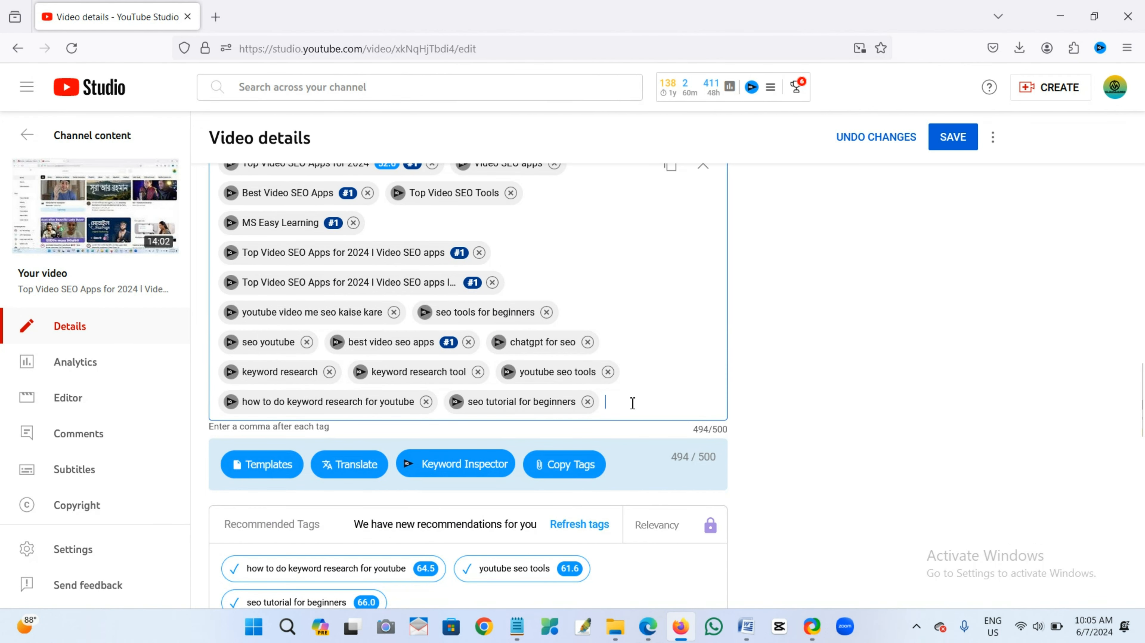
pyautogui.scroll(1, 632, 401)
pyautogui.scroll(-1, 629, 430)
pyautogui.write('ms eas')
pyautogui.press('BackSpace')
pyautogui.press('BackSpace')
pyautogui.press('BackSpace')
pyautogui.press('BackSpace')
pyautogui.press('BackSpace')
pyautogui.press('BackSpace')
pyautogui.write('motu p')
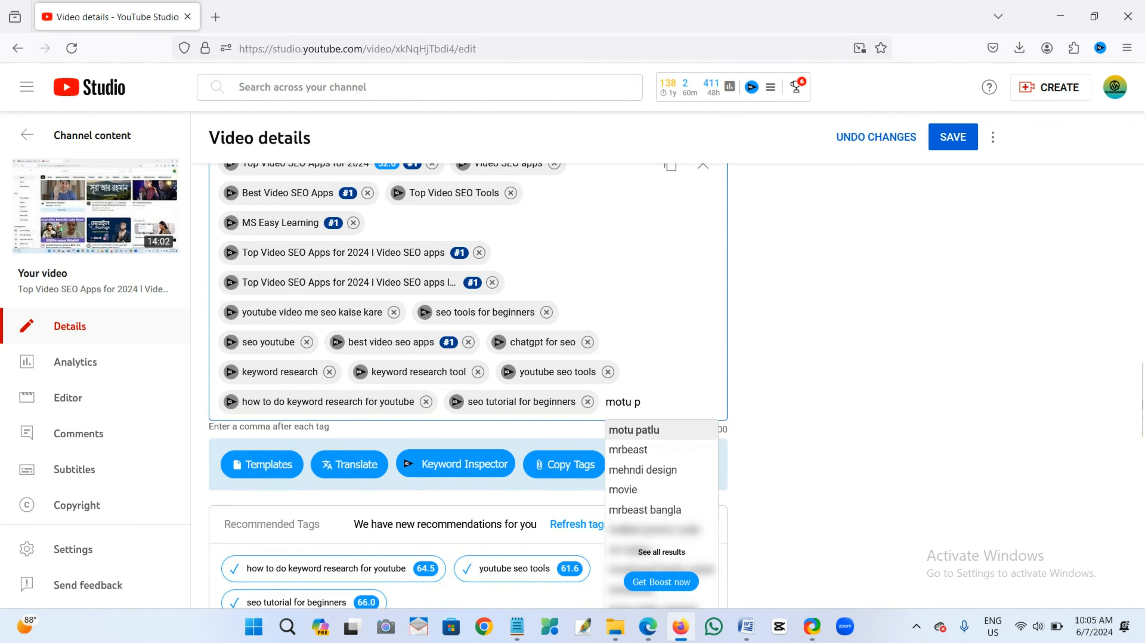
pyautogui.write('atlu')
pyautogui.press('Return')
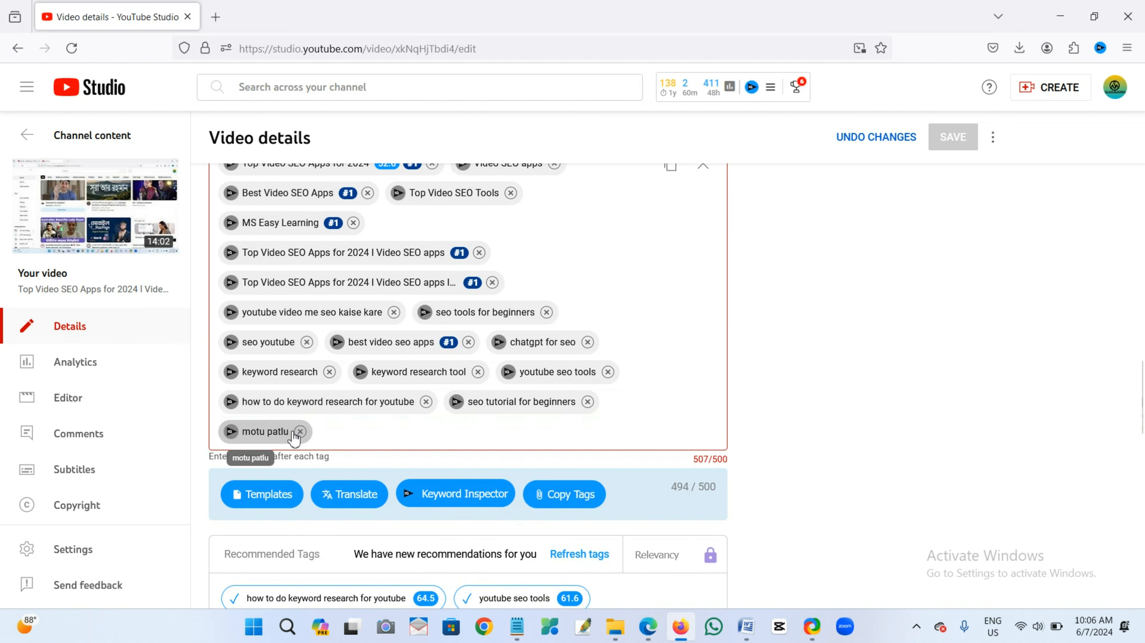
pyautogui.click(285, 431)
# Step: Check the vidIQ SEO score and its actionable and performance ratings for the expanded tag list
pyautogui.scroll(15, 815, 349)
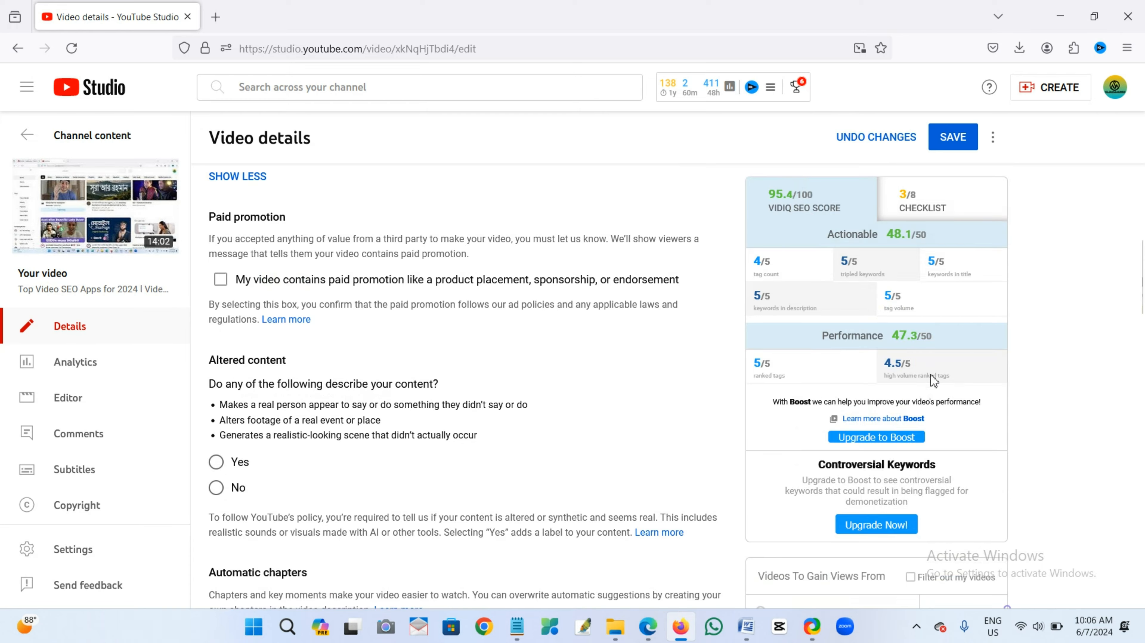
pyautogui.scroll(-2, 930, 374)
pyautogui.scroll(1, 930, 374)
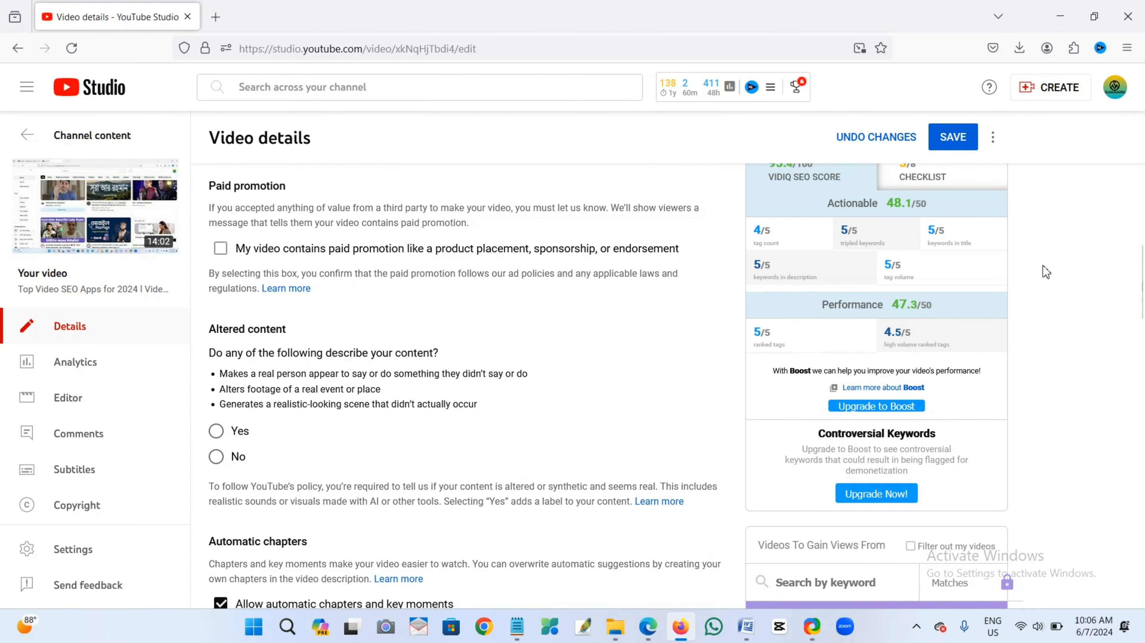
pyautogui.scroll(2, 933, 304)
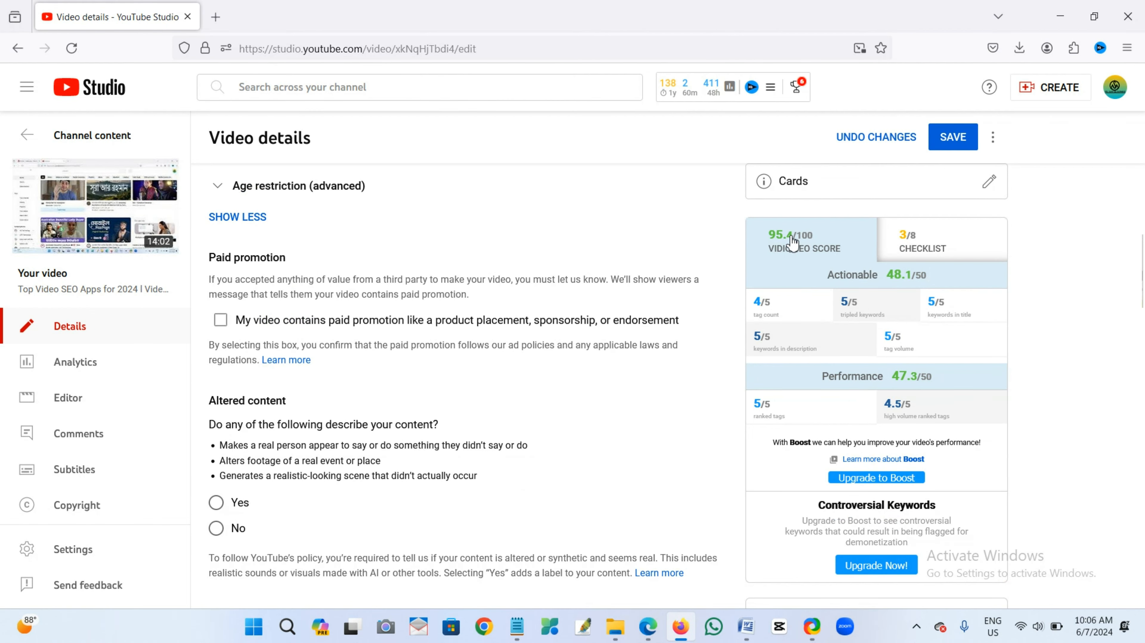
# Step: Start a new paragraph below the description's text and switch to the end of the ChatGPT conversation in Microsoft Edge
pyautogui.scroll(15, 792, 242)
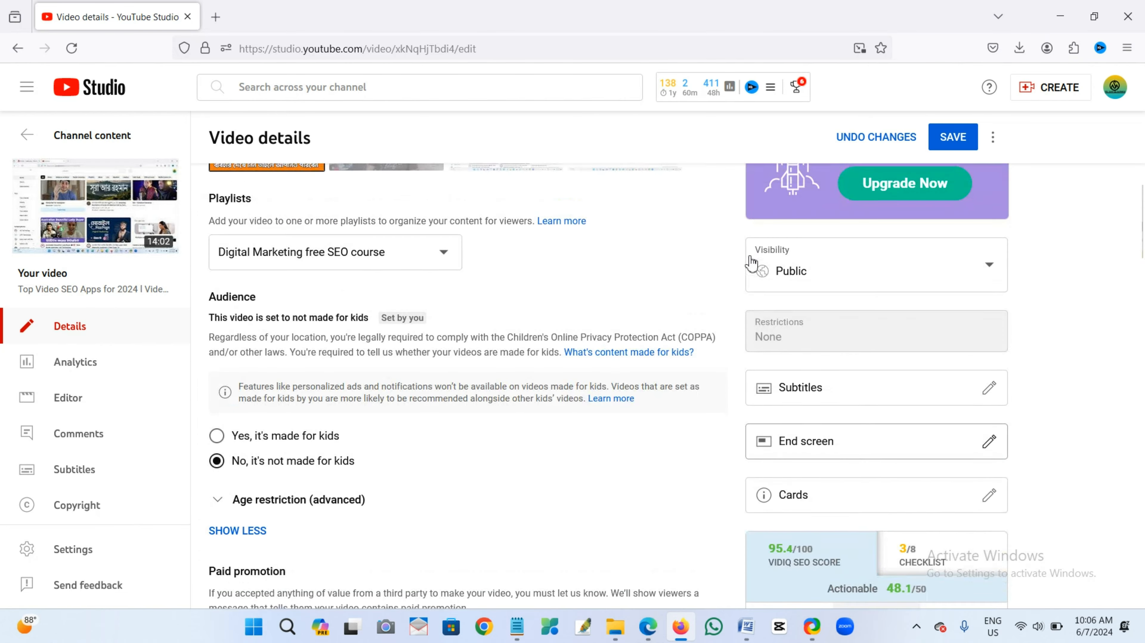
pyautogui.scroll(3, 670, 283)
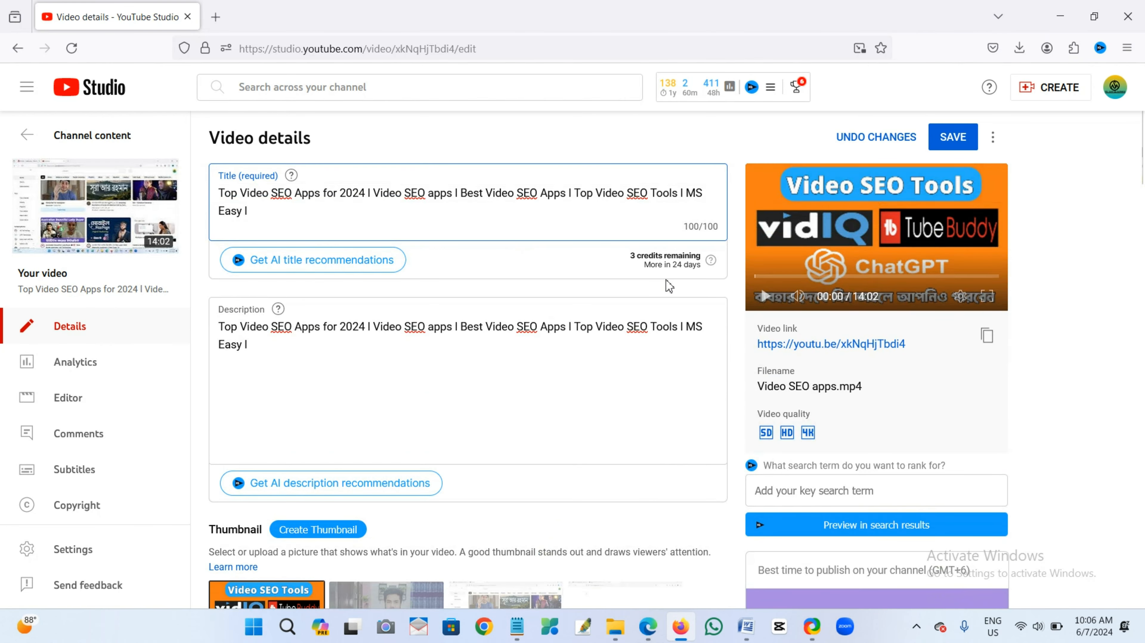
pyautogui.scroll(-2, 697, 285)
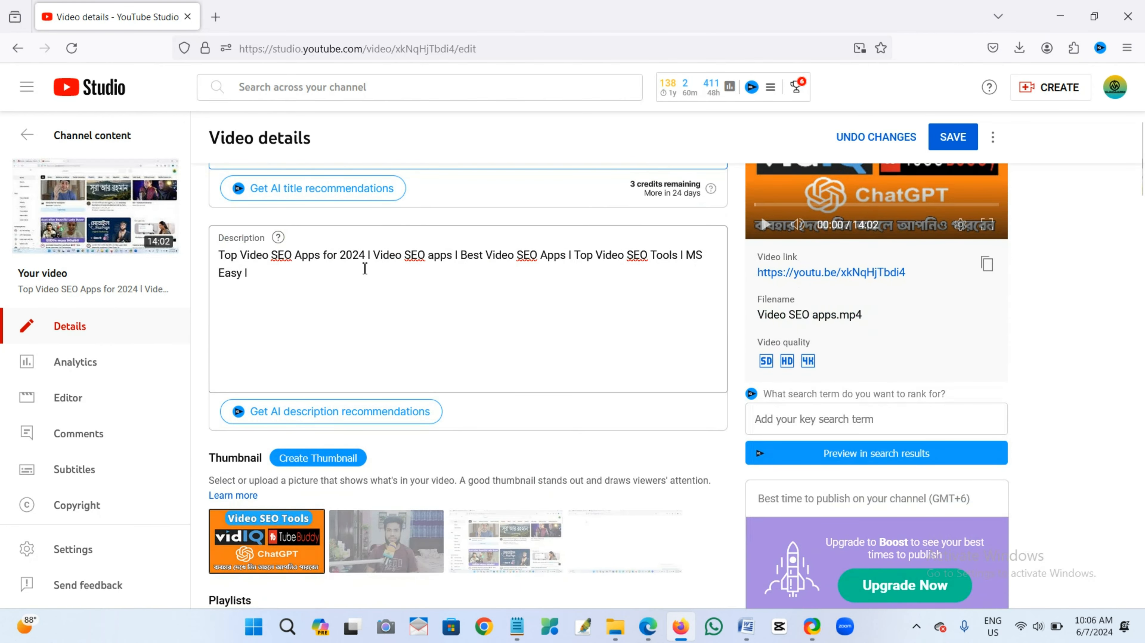
pyautogui.click(289, 281)
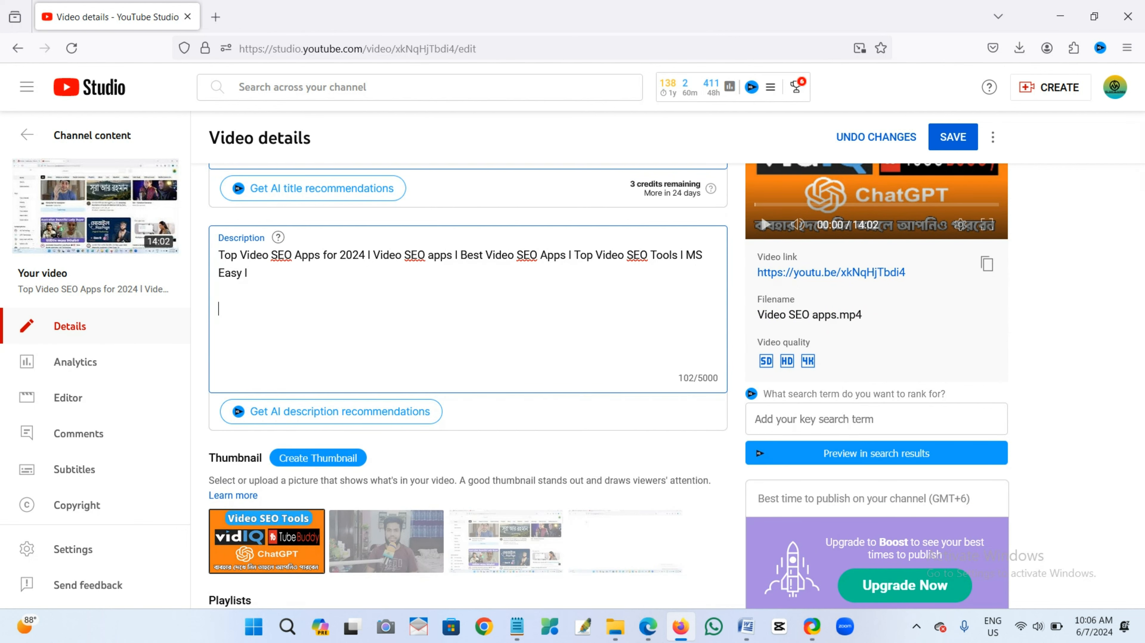
pyautogui.click(648, 626)
pyautogui.scroll(-10, 739, 358)
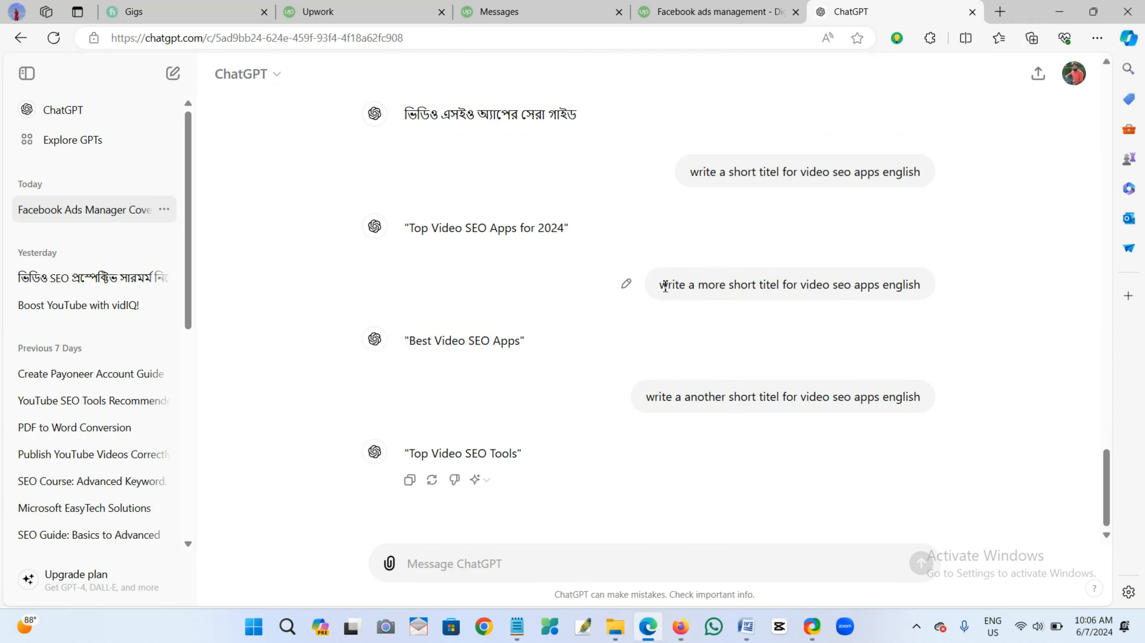
pyautogui.moveTo(660, 285); pyautogui.dragTo(943, 301)
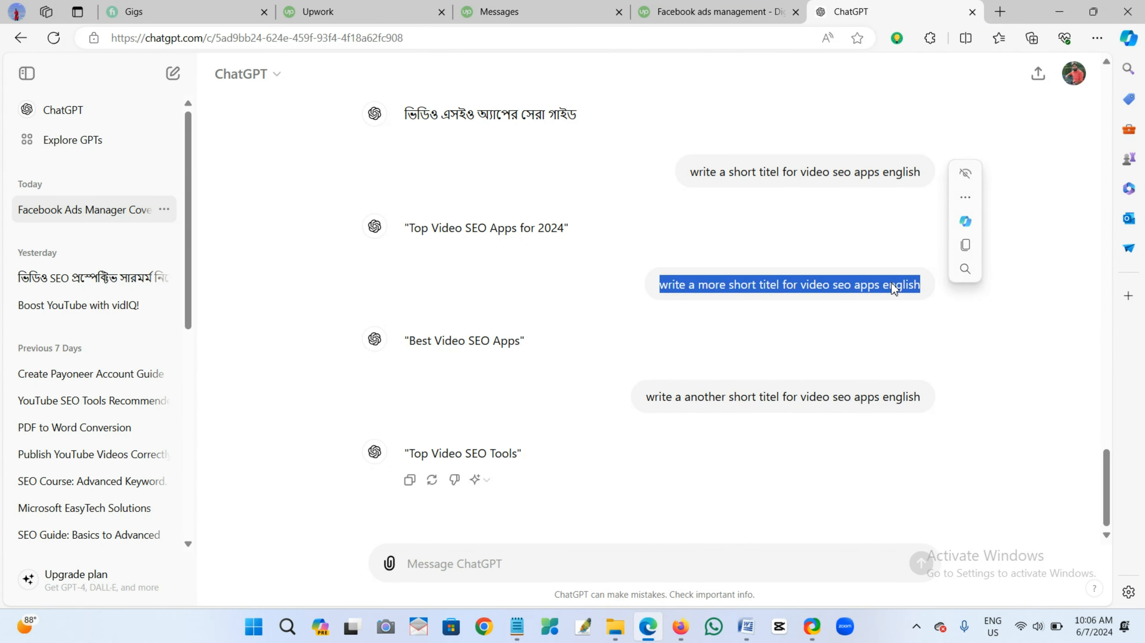
pyautogui.rightClick(892, 284)
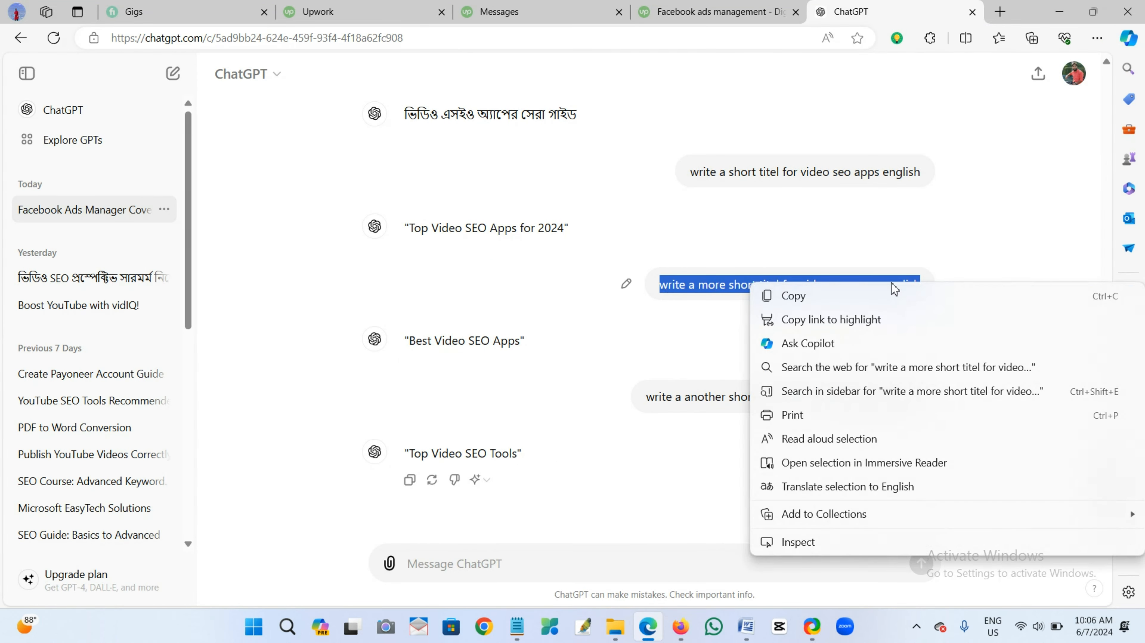
pyautogui.rightClick(493, 560)
pyautogui.click(547, 418)
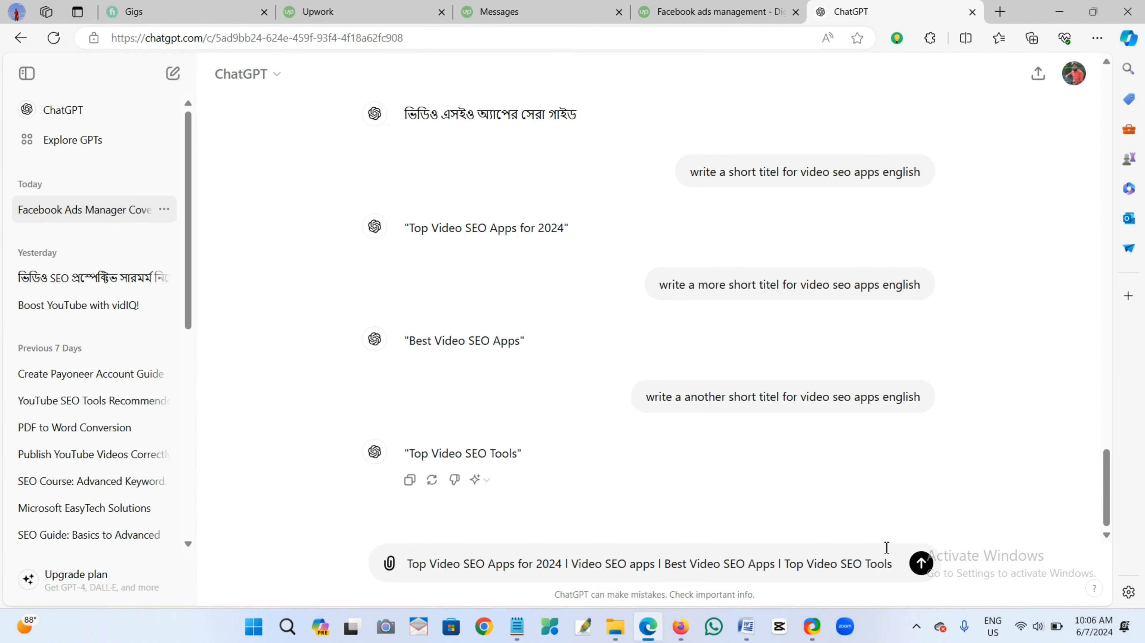
pyautogui.scroll(6, 766, 324)
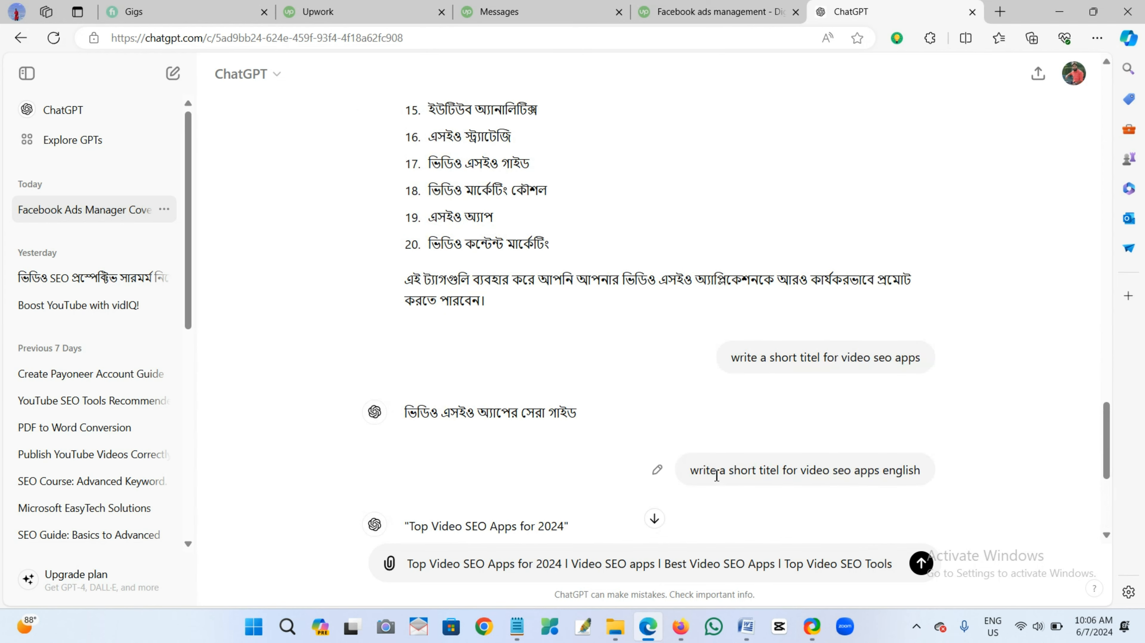
pyautogui.scroll(-2, 717, 476)
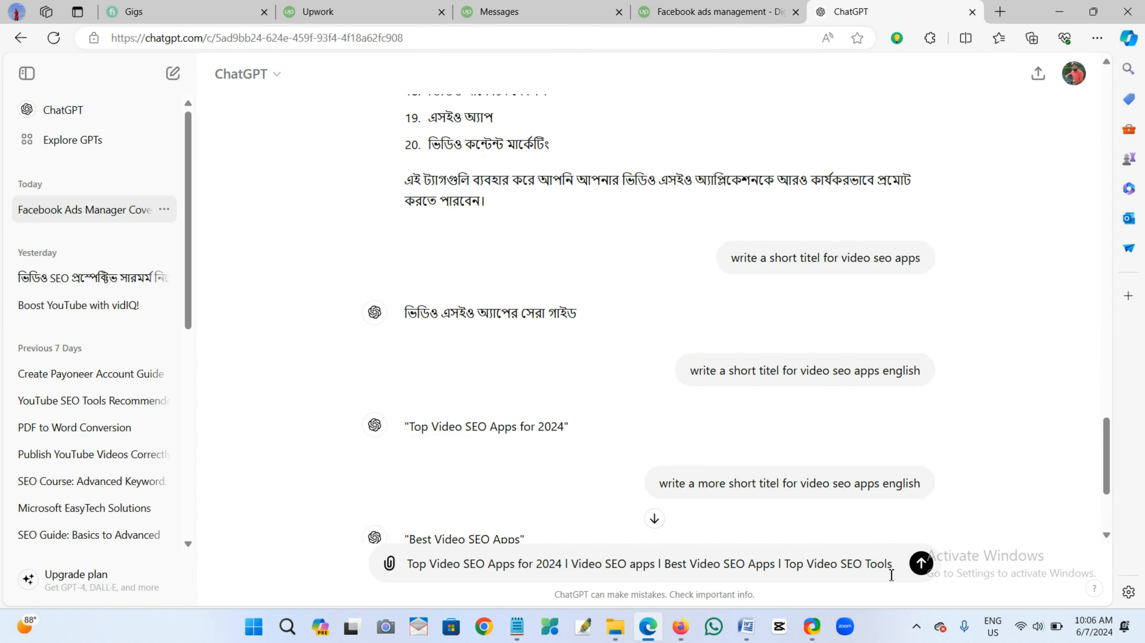
pyautogui.press('BackSpace')
pyautogui.press('BackSpace')
pyautogui.press('BackSpace')
pyautogui.press('BackSpace')
pyautogui.press('BackSpace')
pyautogui.press('BackSpace')
pyautogui.press('BackSpace')
pyautogui.press('BackSpace')
pyautogui.press('BackSpace')
pyautogui.press('BackSpace')
pyautogui.press('BackSpace')
pyautogui.press('BackSpace')
pyautogui.press('BackSpace')
pyautogui.press('BackSpace')
pyautogui.press('BackSpace')
pyautogui.press('BackSpace')
pyautogui.press('BackSpace')
pyautogui.press('BackSpace')
pyautogui.press('BackSpace')
pyautogui.press('BackSpace')
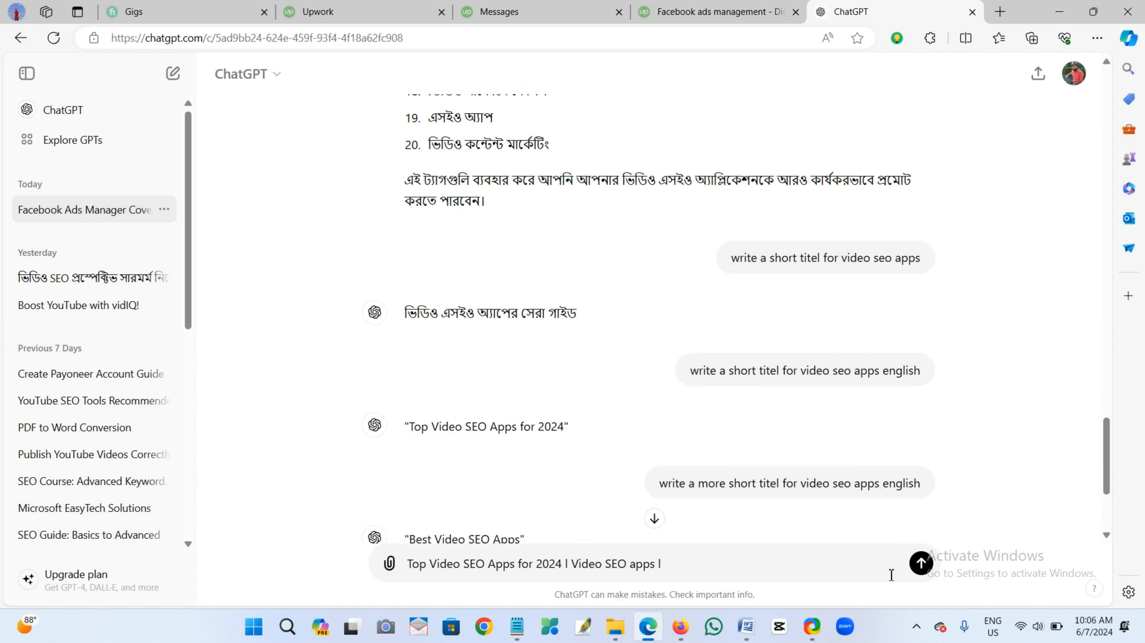
pyautogui.press('BackSpace')
pyautogui.press('BackSpace')
pyautogui.press('BackSpace')
pyautogui.press('BackSpace')
pyautogui.press('BackSpace')
pyautogui.press('BackSpace')
pyautogui.press('BackSpace')
pyautogui.press('BackSpace')
pyautogui.press('BackSpace')
pyautogui.press('BackSpace')
pyautogui.press('BackSpace')
pyautogui.press('BackSpace')
pyautogui.press('BackSpace')
pyautogui.press('BackSpace')
pyautogui.press('BackSpace')
pyautogui.press('BackSpace')
pyautogui.press('BackSpace')
pyautogui.press('BackSpace')
pyautogui.press('BackSpace')
pyautogui.press('BackSpace')
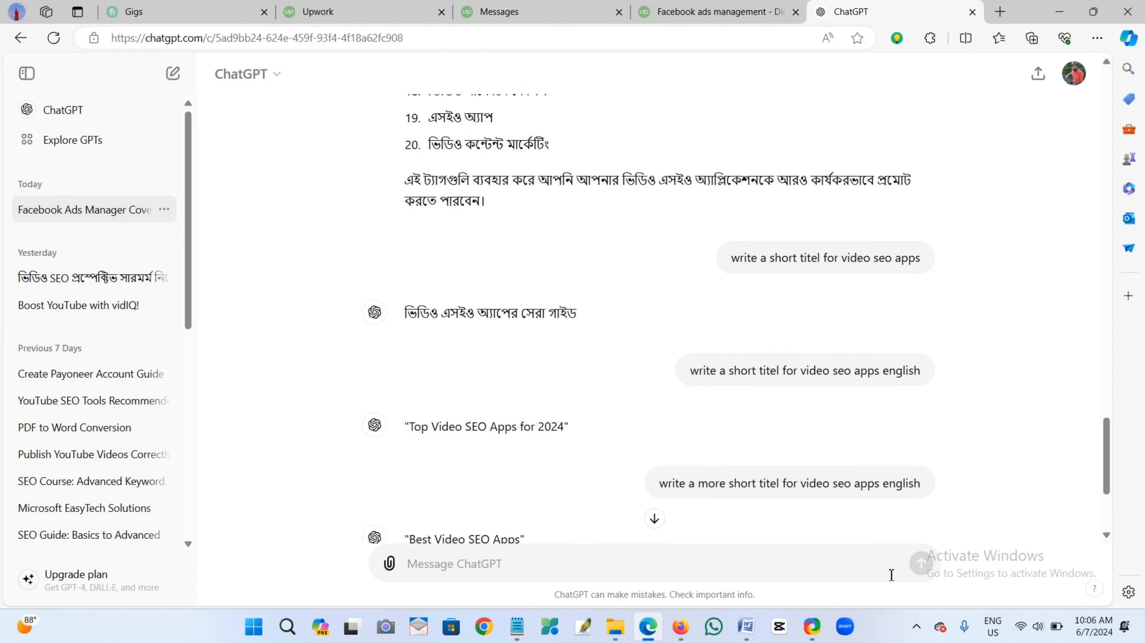
# Step: Ask ChatGPT to "write a description for a youtube video of video seo apps and tools"
pyautogui.write('write ')
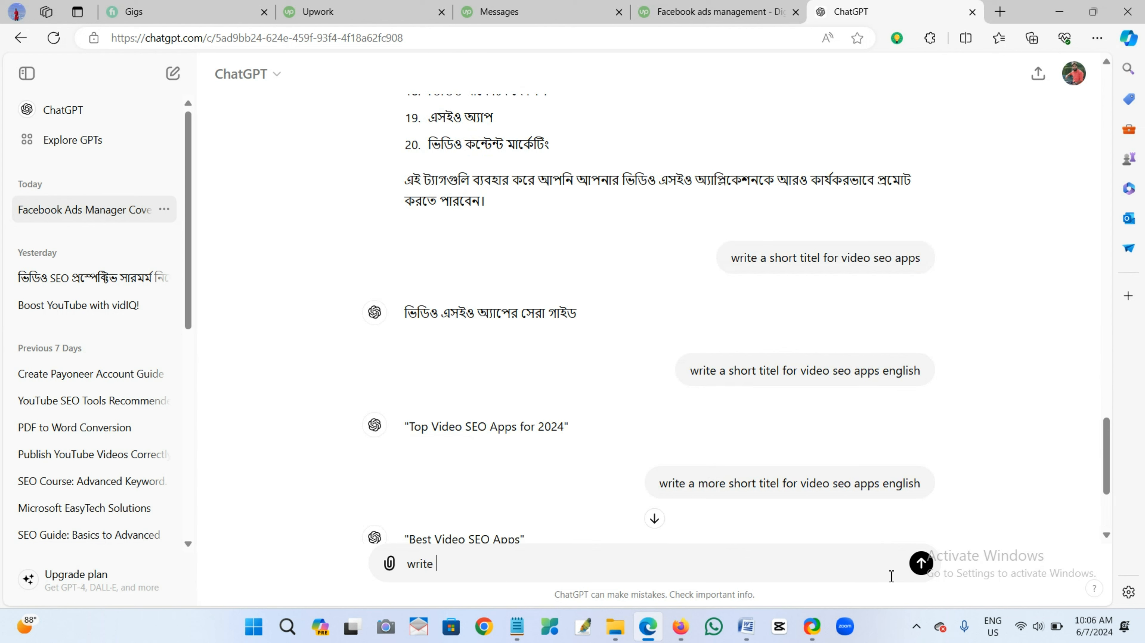
pyautogui.write('a description')
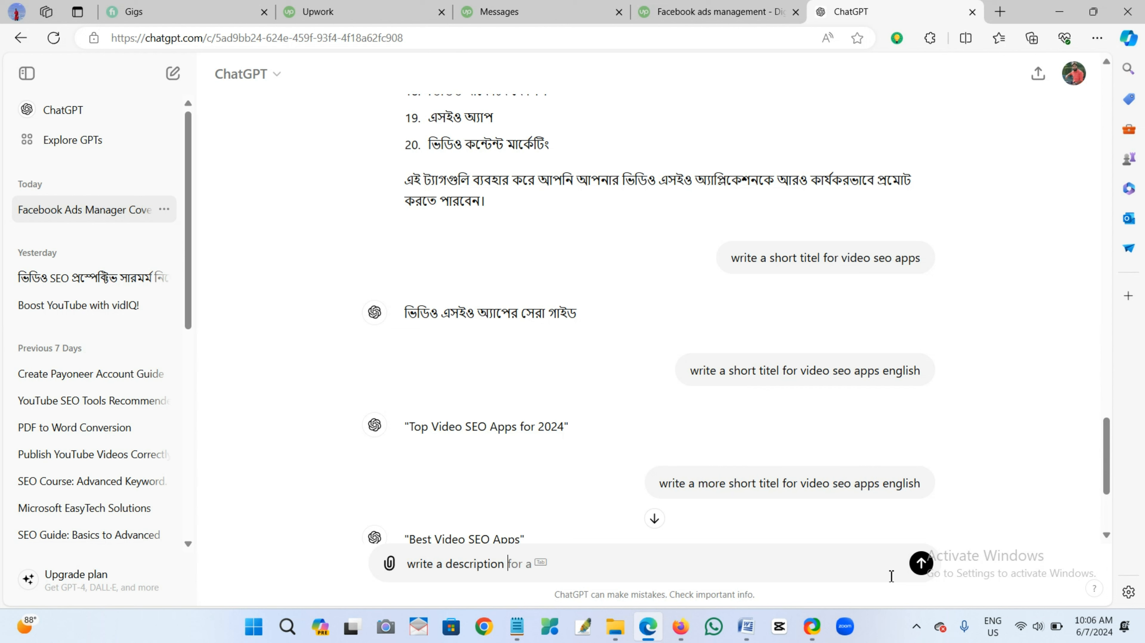
pyautogui.write(' for a youtube video')
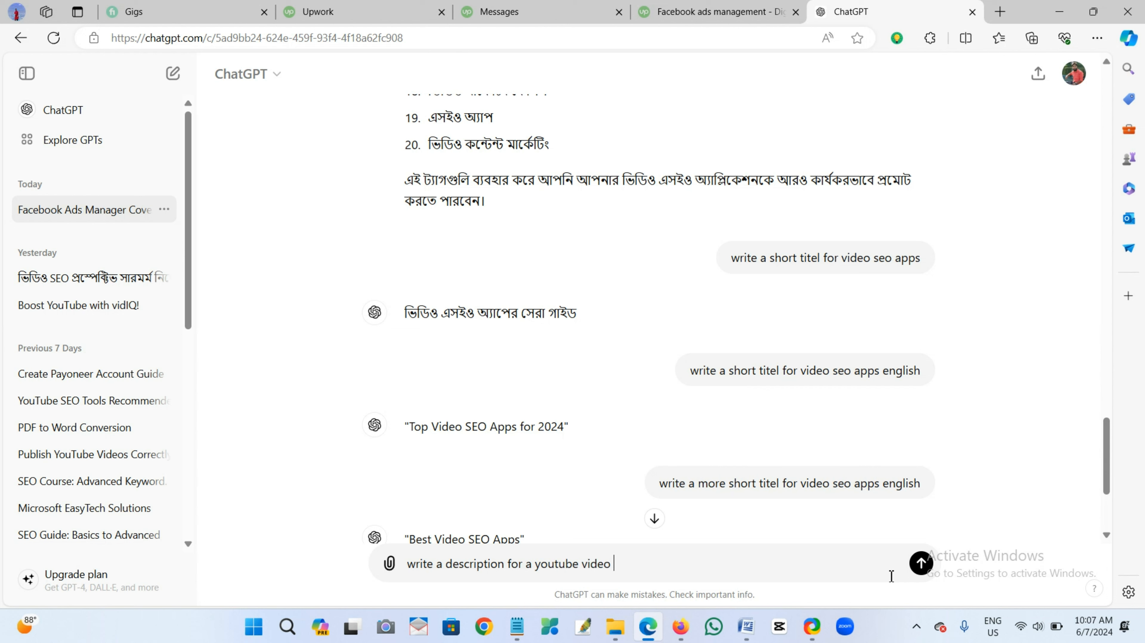
pyautogui.write(' of video seo apps a')
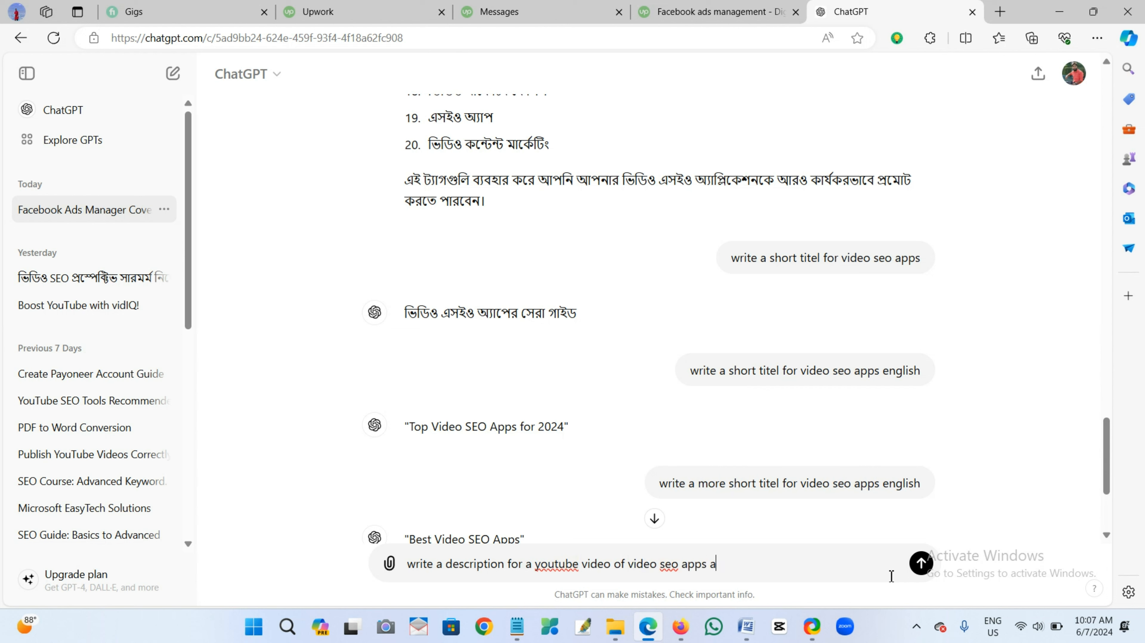
pyautogui.write('nd tools')
pyautogui.scroll(-4, 843, 428)
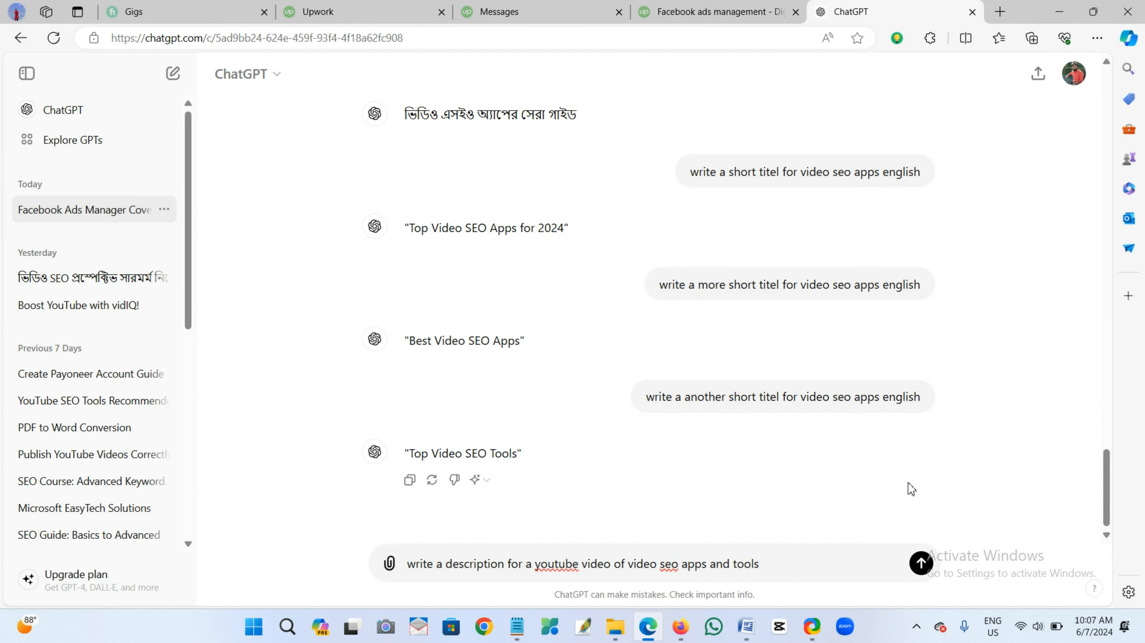
pyautogui.click(921, 563)
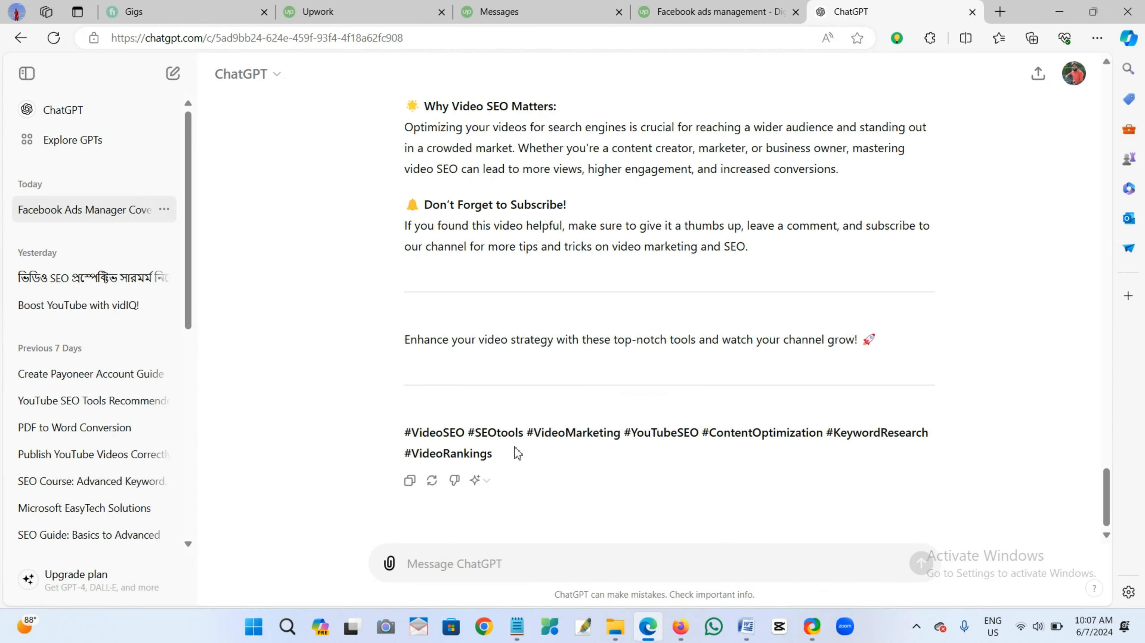
# Step: Copy ChatGPT's generated video description from the "Unlock the Power of Video SEO" headline through the closing hashtags
pyautogui.scroll(20, 738, 404)
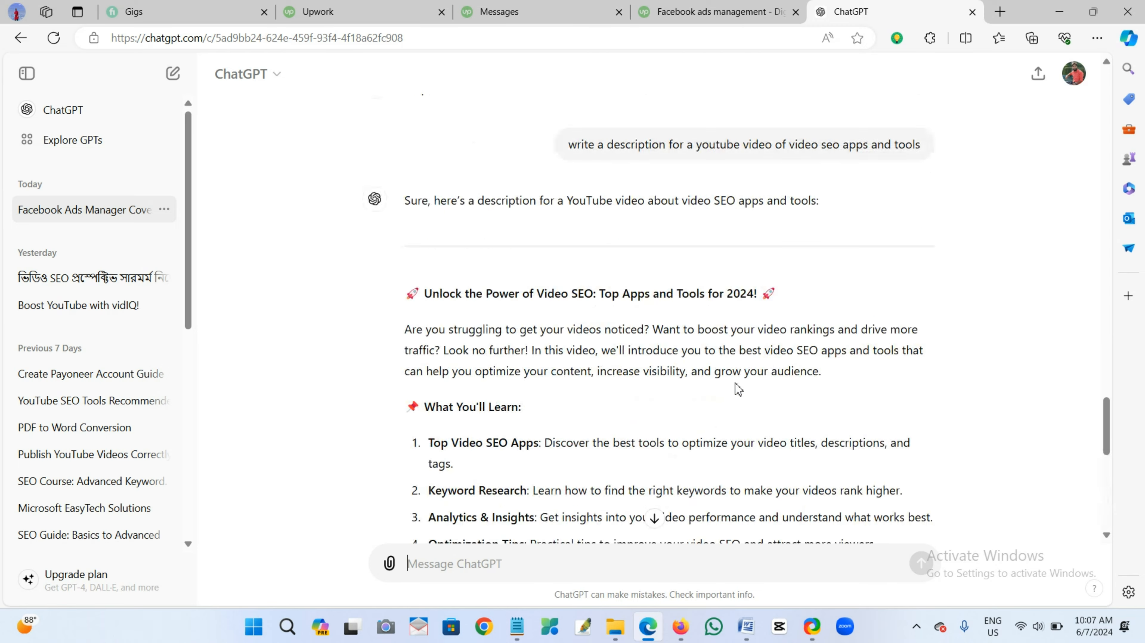
pyautogui.scroll(-8, 800, 286)
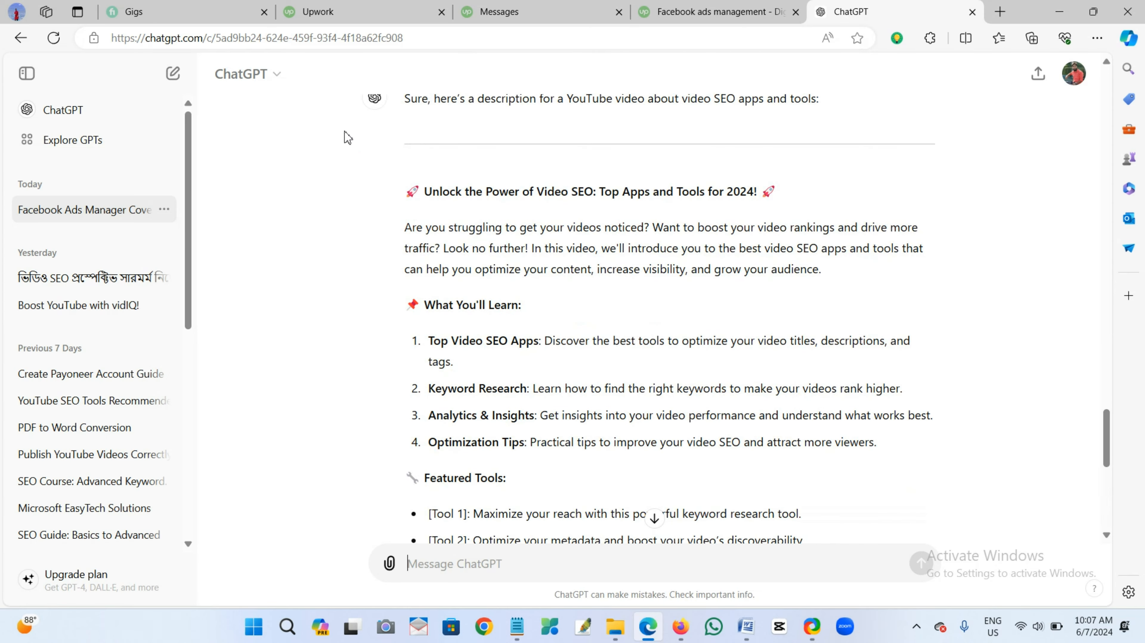
pyautogui.moveTo(422, 198); pyautogui.dragTo(995, 470)
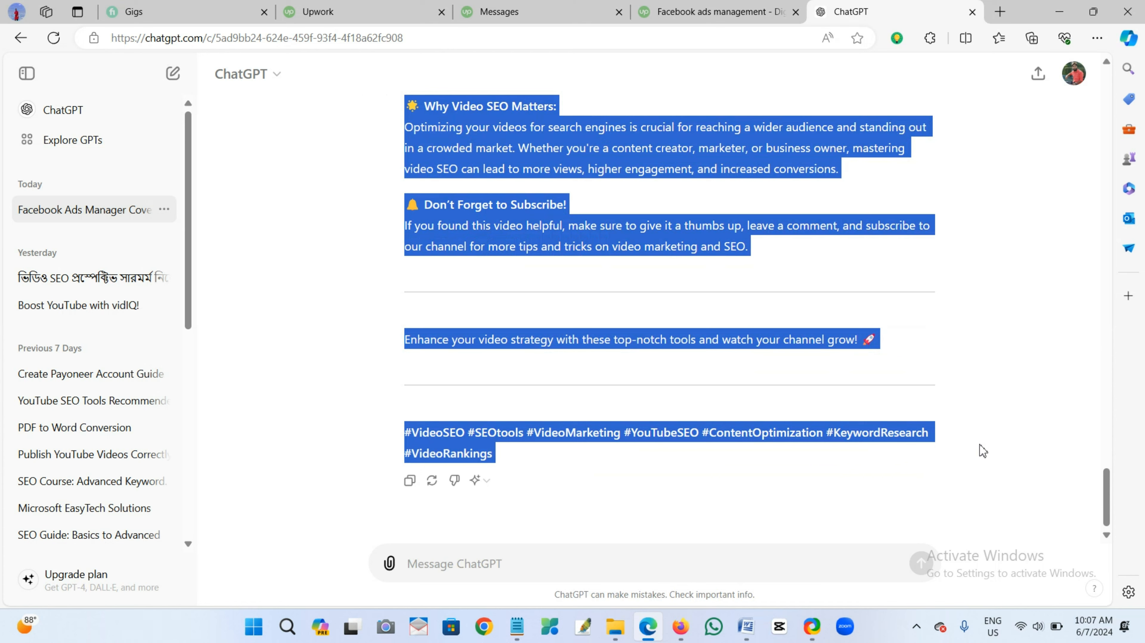
pyautogui.rightClick(696, 165)
pyautogui.click(738, 182)
# Step: Switch to YouTube Studio in Firefox and paste the copied text below the first paragraph of the video's description
pyautogui.click(686, 620)
pyautogui.click(387, 277)
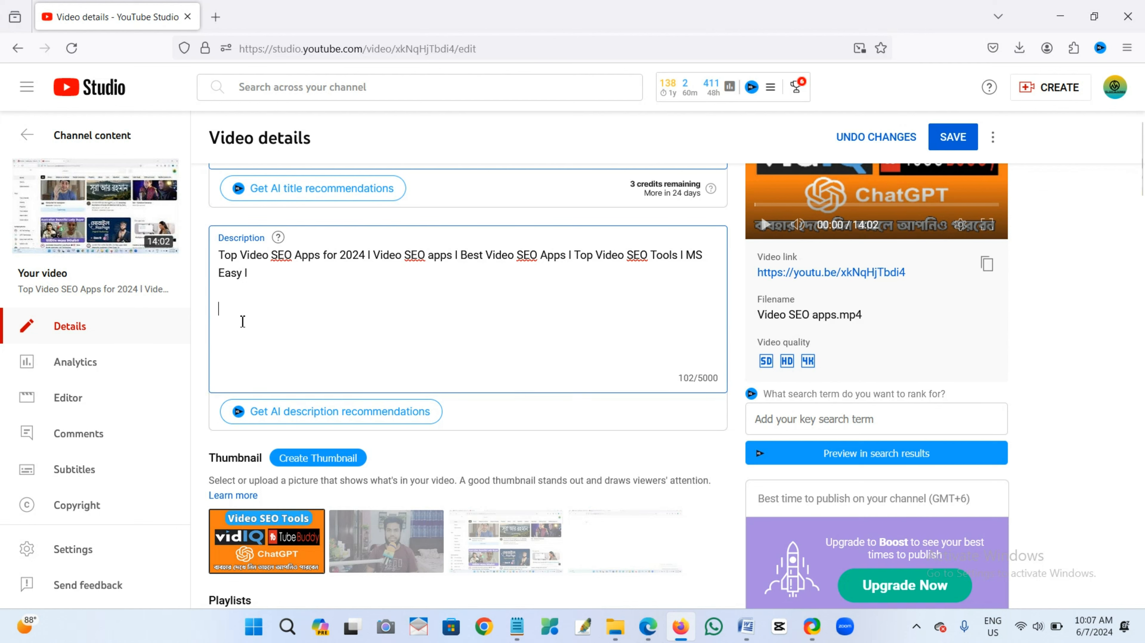
pyautogui.rightClick(233, 317)
pyautogui.click(274, 426)
# Step: Insert a blank line above "Why Video SEO Matters" in the description and start a new line below the hashtags
pyautogui.scroll(10, 562, 340)
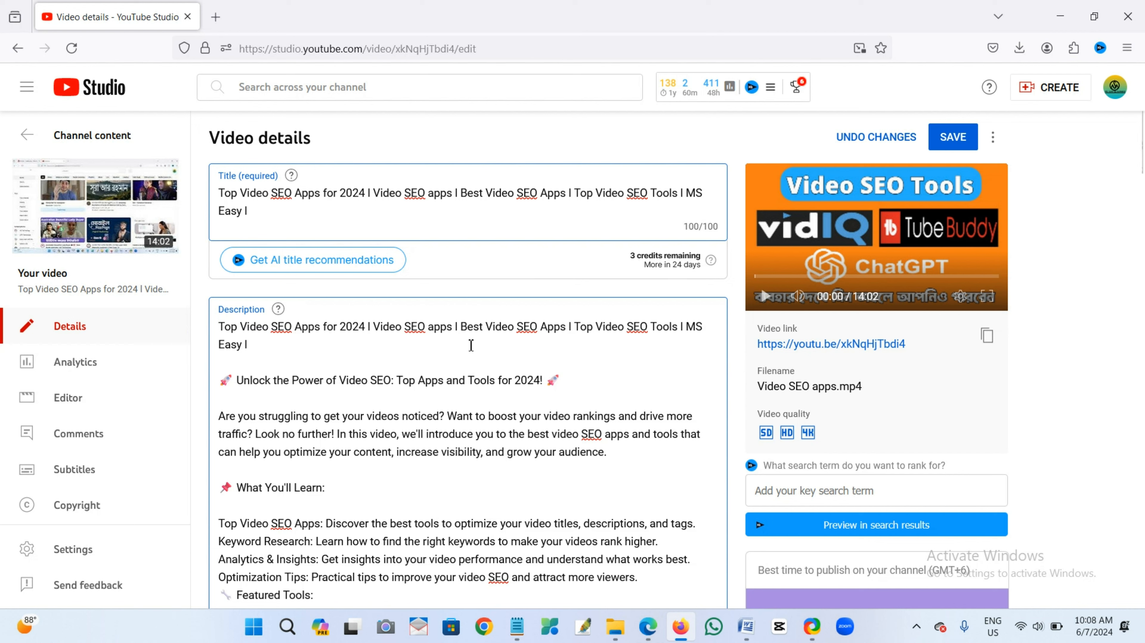
pyautogui.scroll(-2, 468, 369)
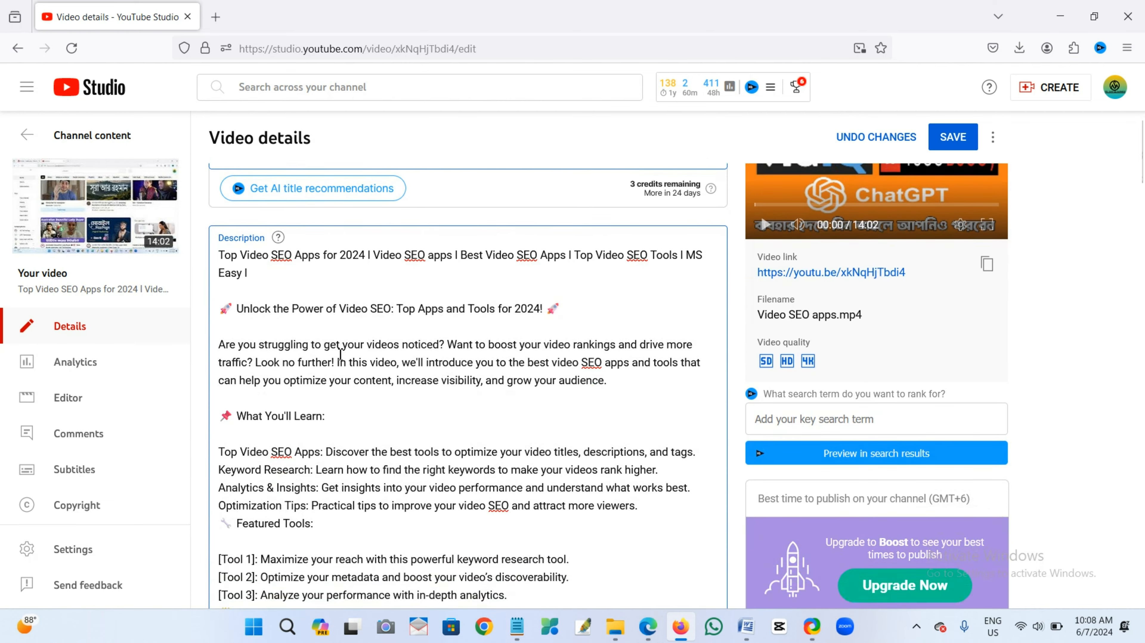
pyautogui.scroll(-6, 534, 319)
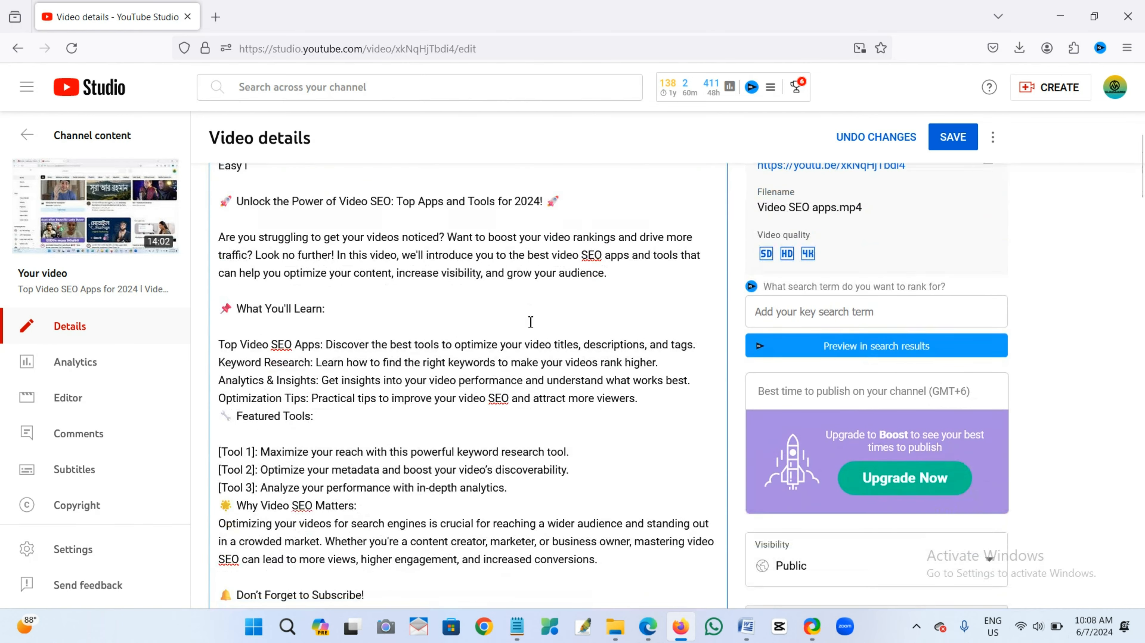
pyautogui.scroll(-5, 407, 330)
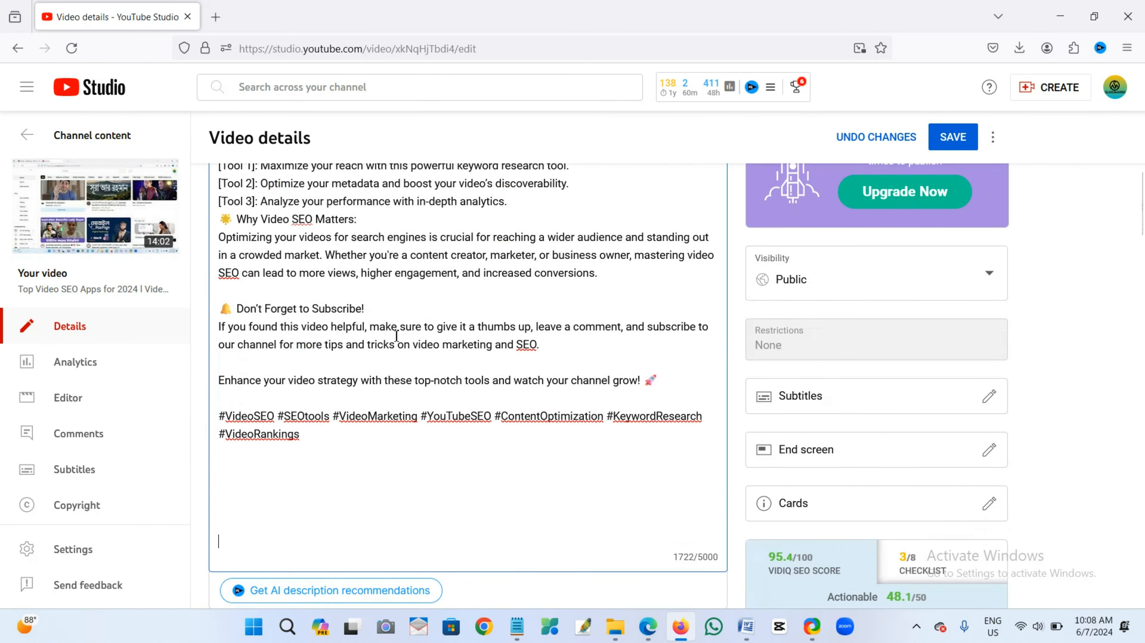
pyautogui.scroll(2, 265, 300)
pyautogui.click(529, 211)
pyautogui.press('Return')
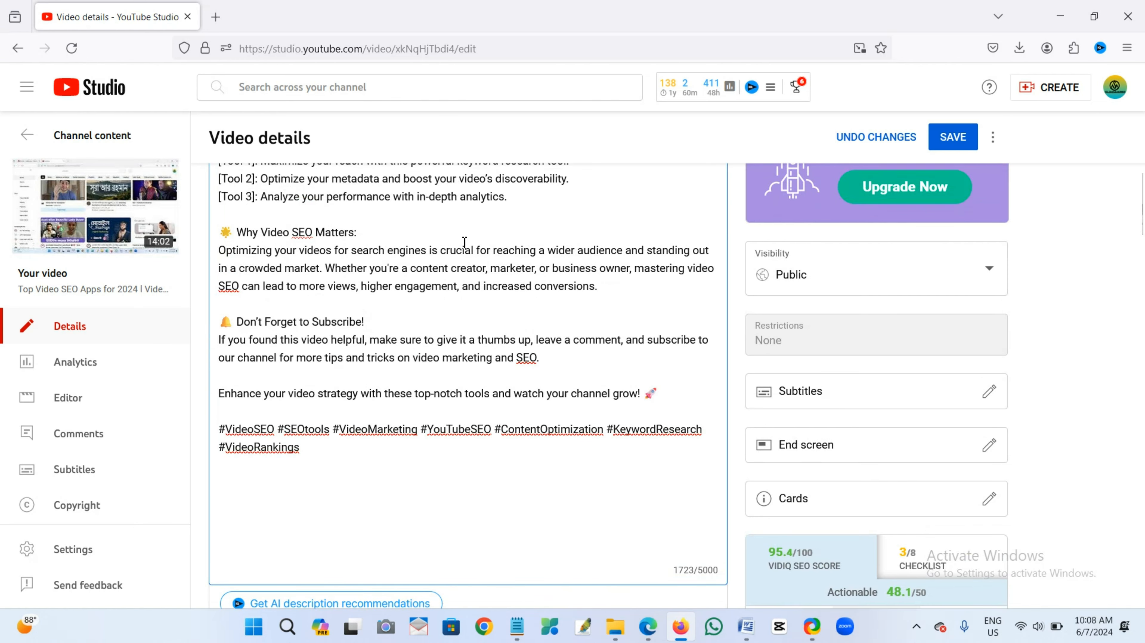
pyautogui.scroll(-3, 436, 259)
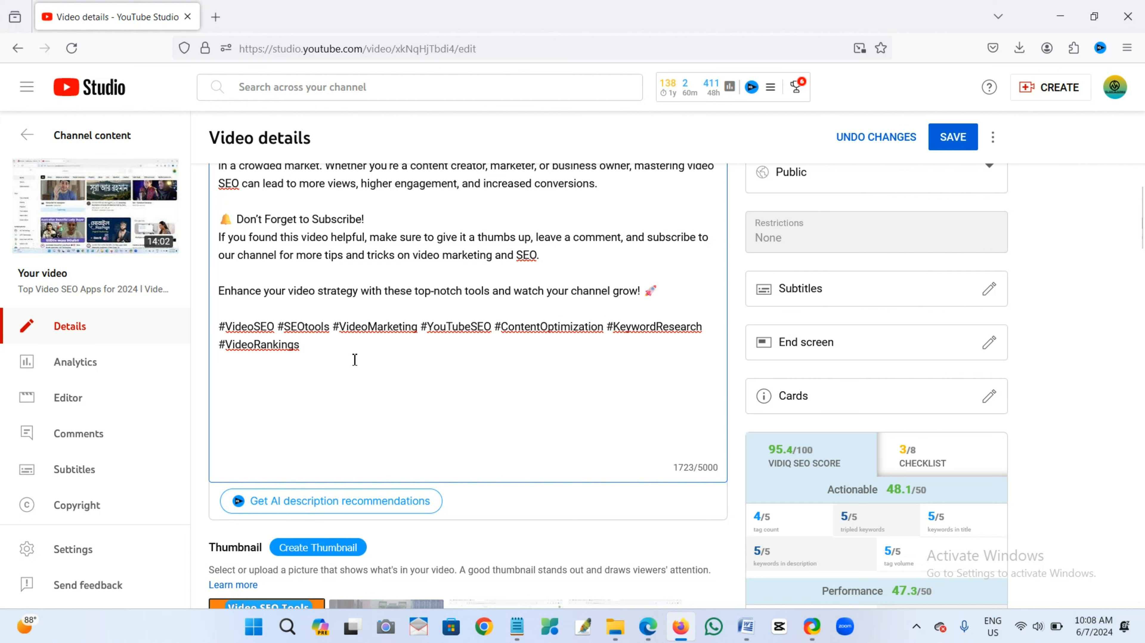
pyautogui.press('Return')
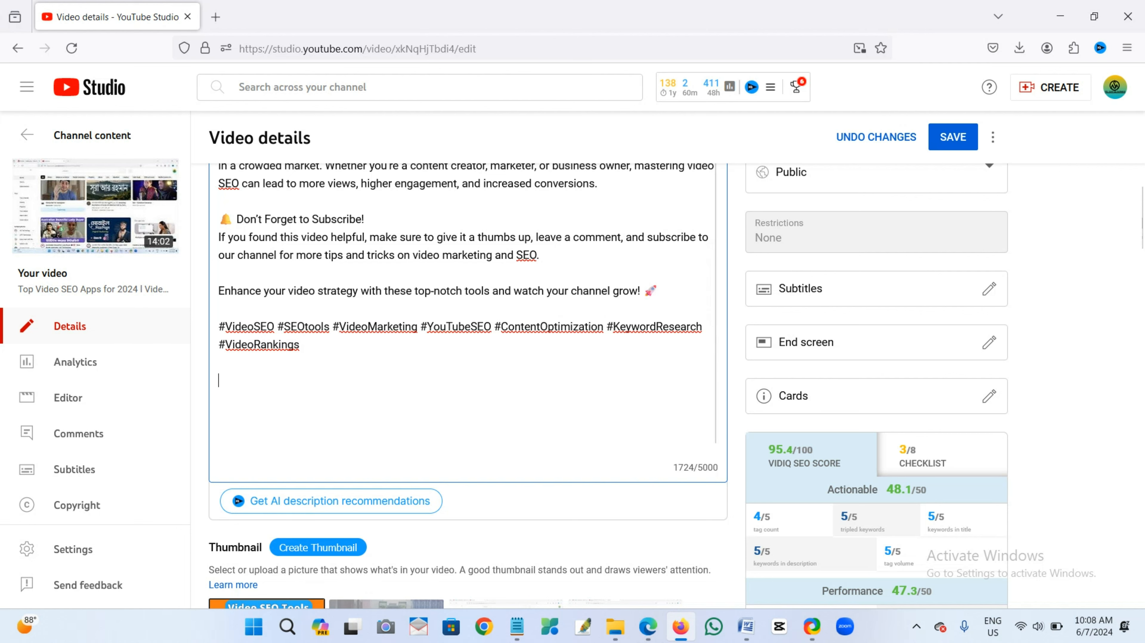
# Step: Review the title, the expanded description, the vidIQ SEO score and the tag list on the video details page
pyautogui.scroll(10, 495, 315)
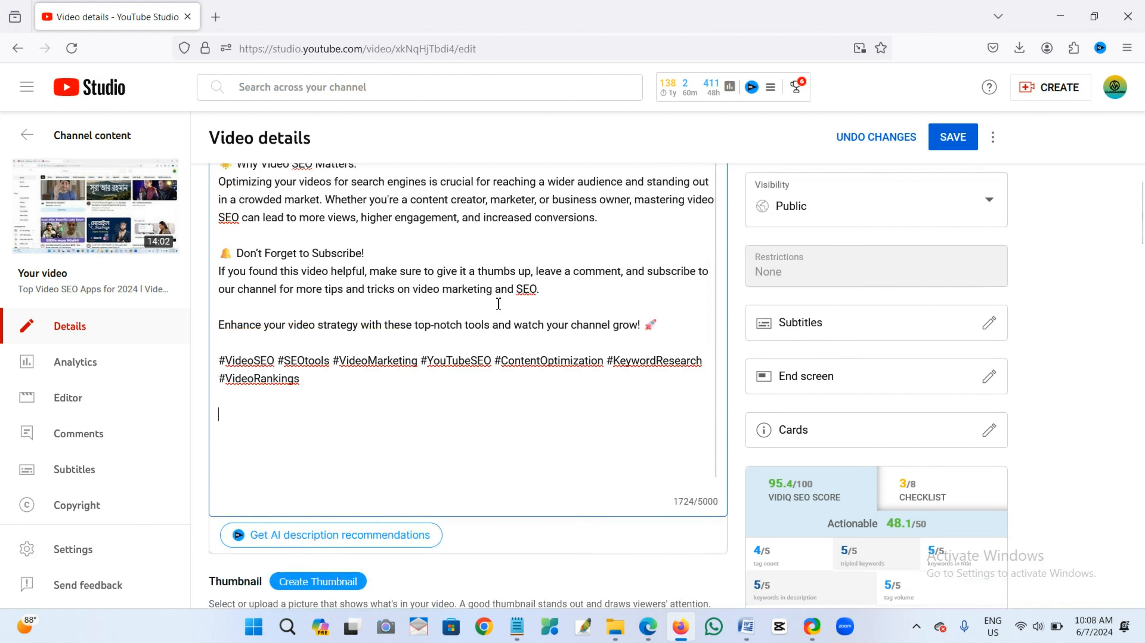
pyautogui.scroll(2, 498, 301)
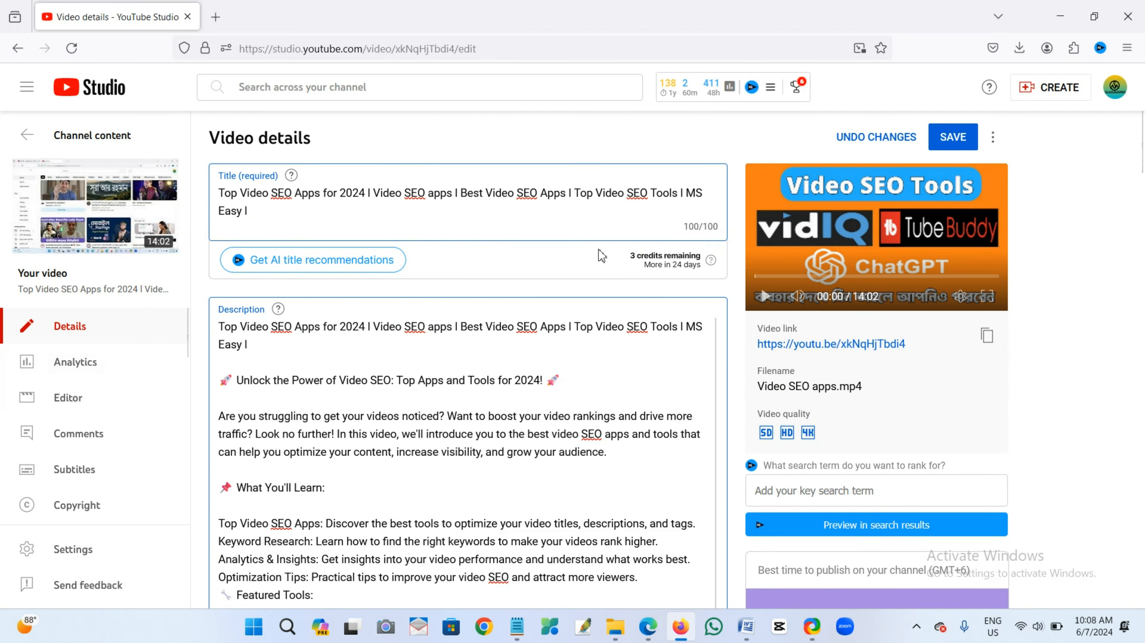
pyautogui.scroll(-9, 459, 269)
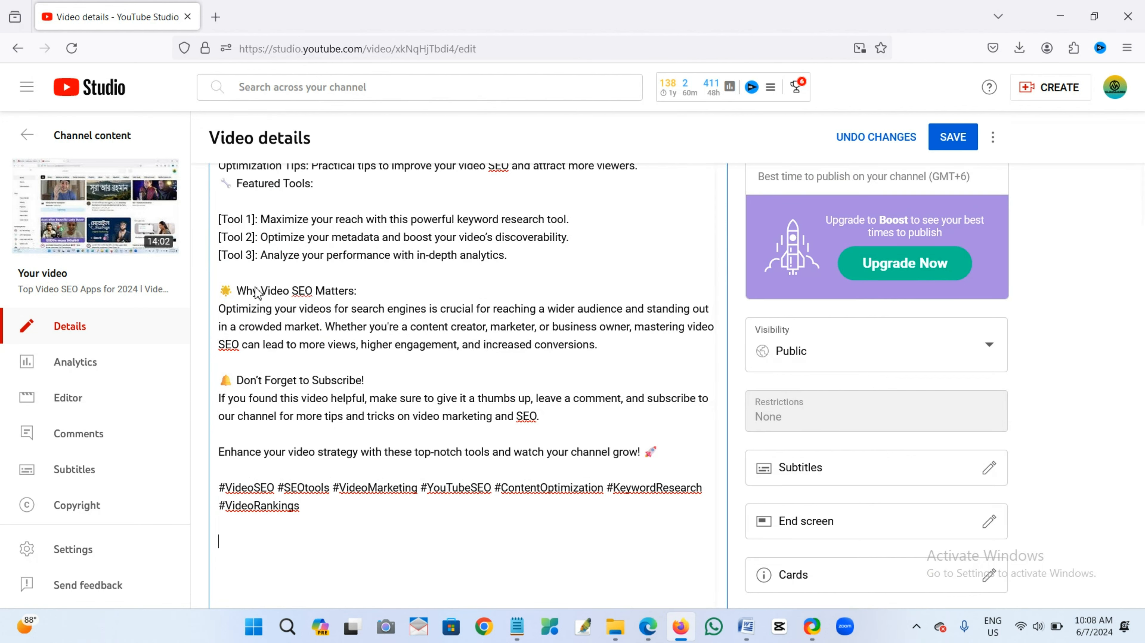
pyautogui.scroll(-11, 508, 280)
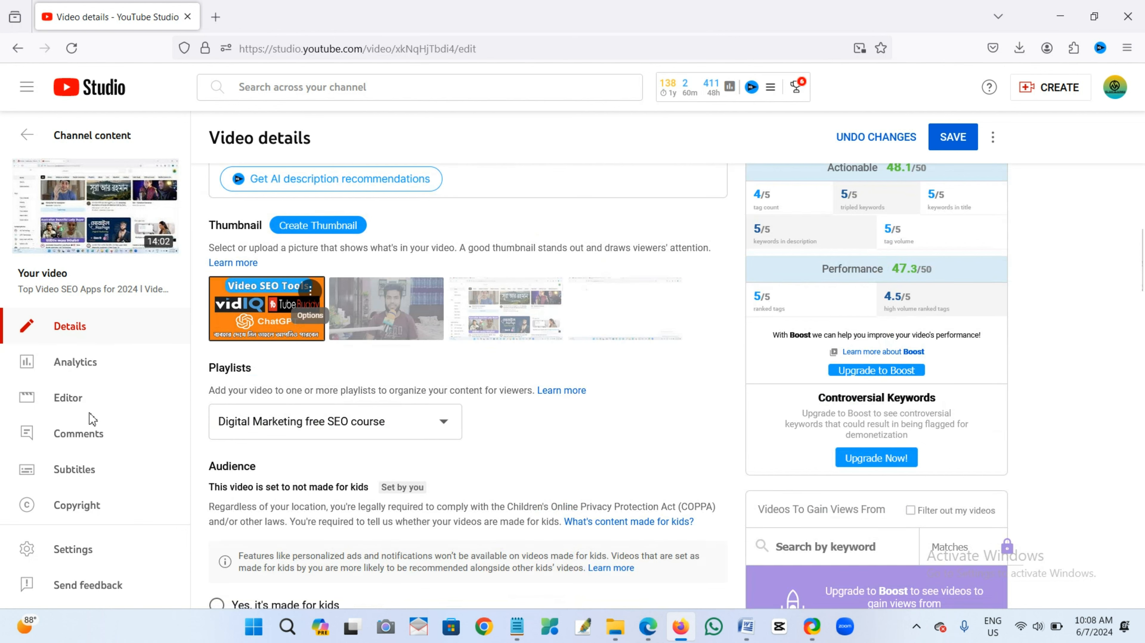
pyautogui.scroll(-2, 261, 364)
pyautogui.scroll(-3, 261, 364)
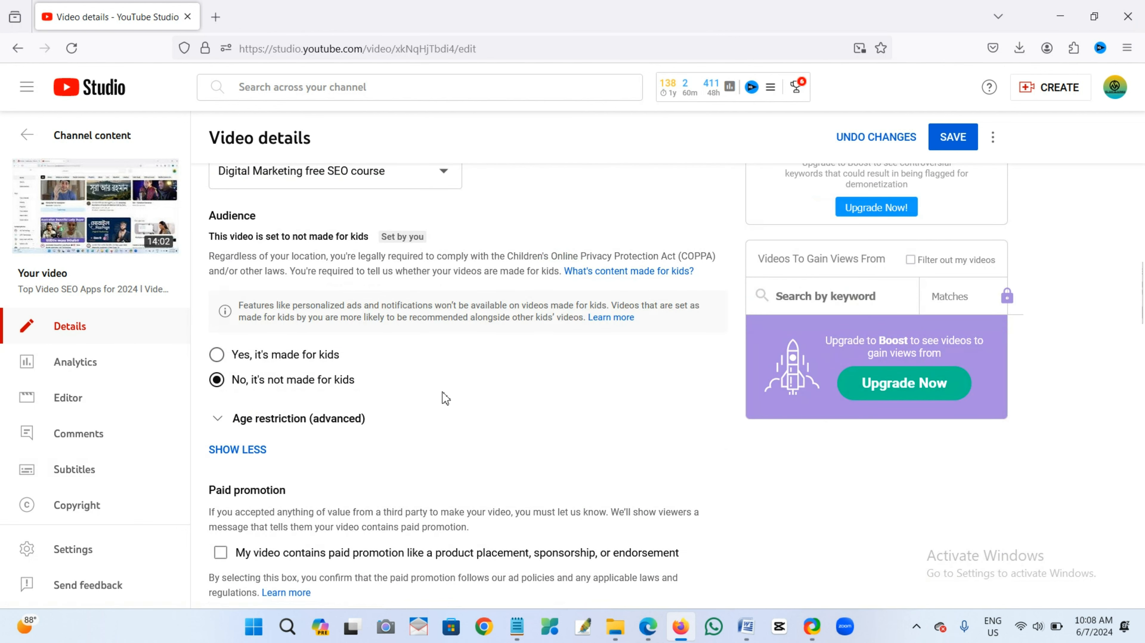
pyautogui.scroll(-20, 441, 396)
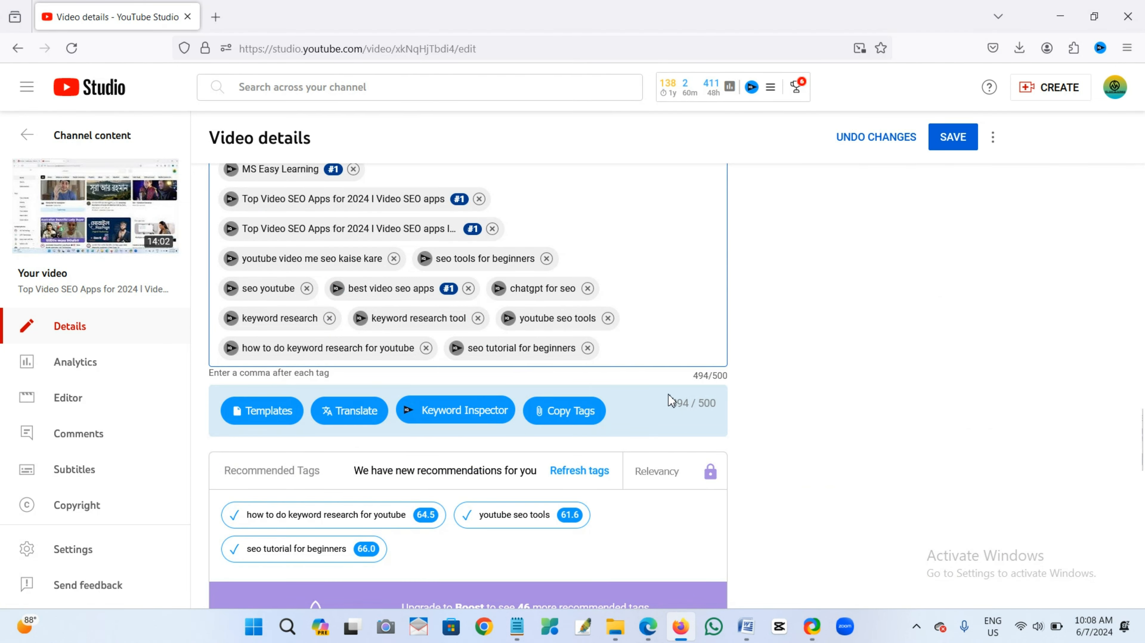
pyautogui.scroll(-8, 647, 409)
# Step: Fill the remaining tag characters by adding the short tags "mm" and "ms" to the end of the tag list
pyautogui.scroll(7, 597, 433)
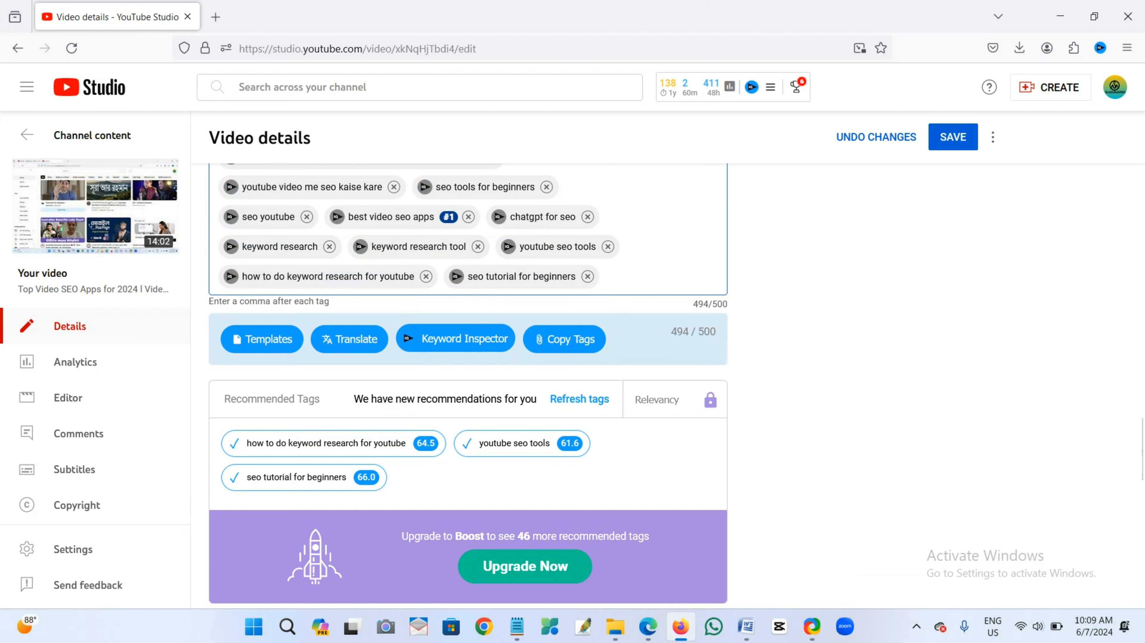
pyautogui.write('mm')
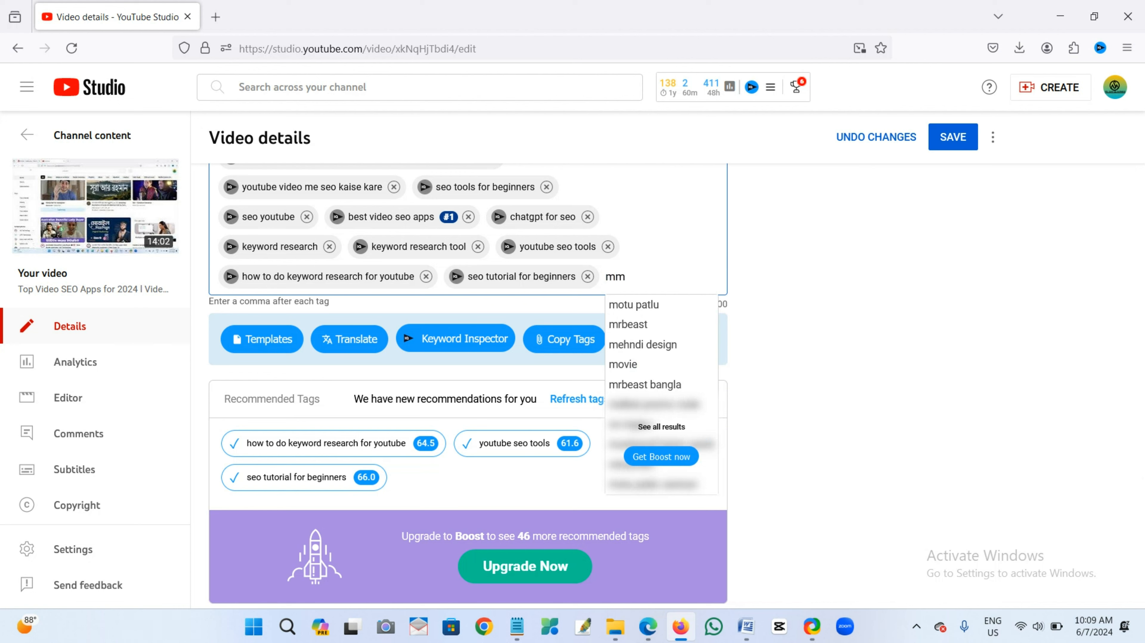
pyautogui.write(',')
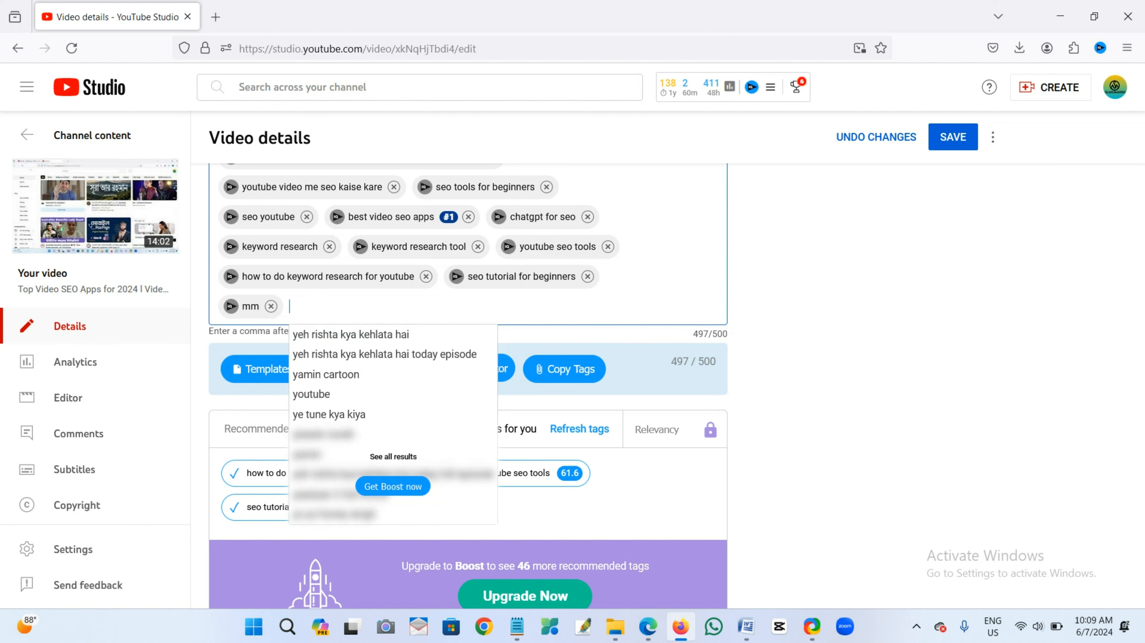
pyautogui.write('ms')
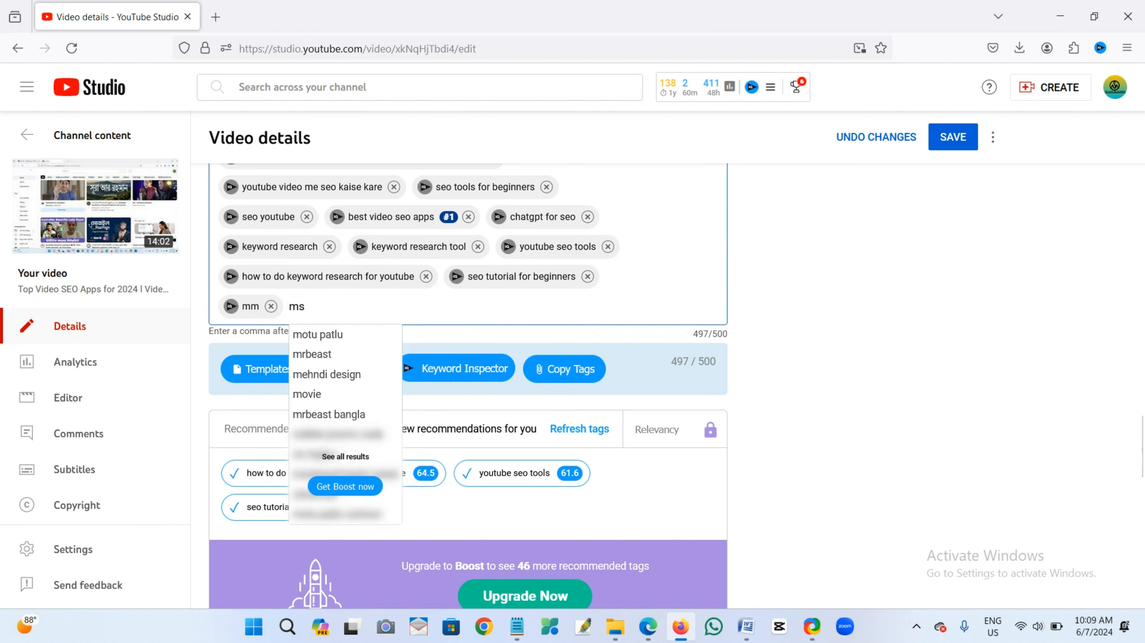
pyautogui.write(',')
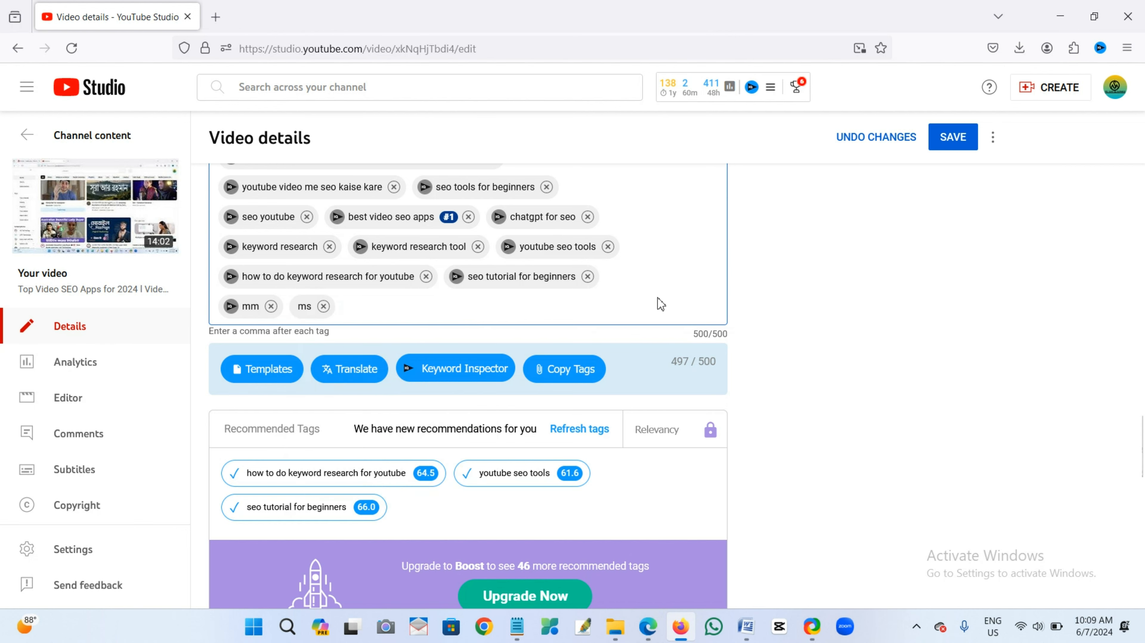
# Step: Review the vidIQ SEO score and its tag, keyword and performance sub-scores on the video details page
pyautogui.scroll(12, 659, 309)
pyautogui.scroll(10, 765, 270)
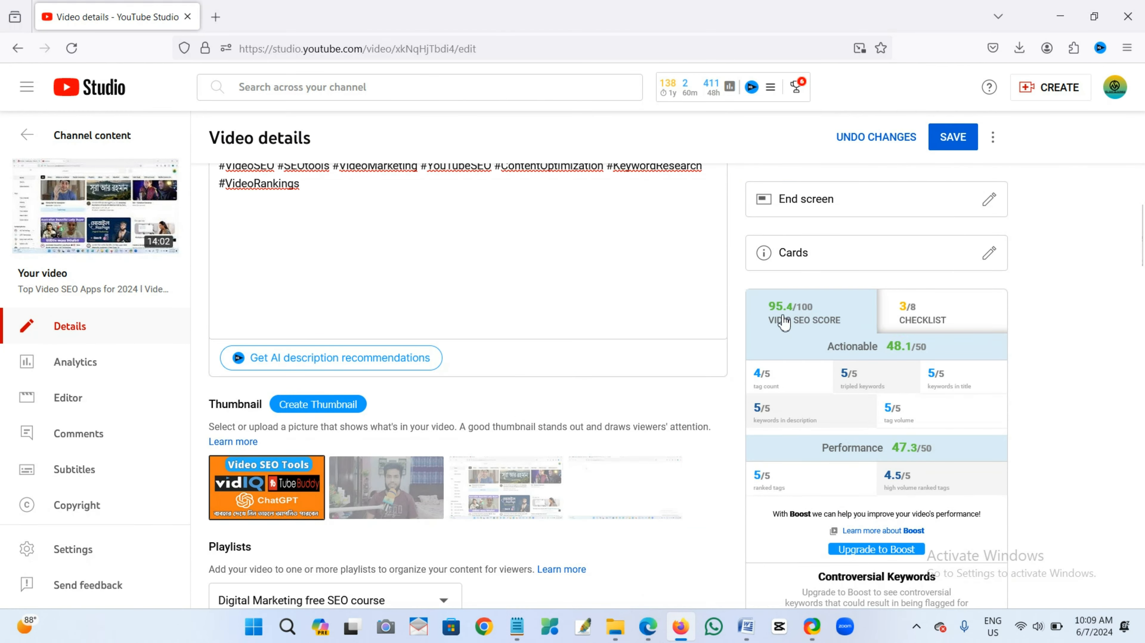
pyautogui.scroll(-8, 781, 315)
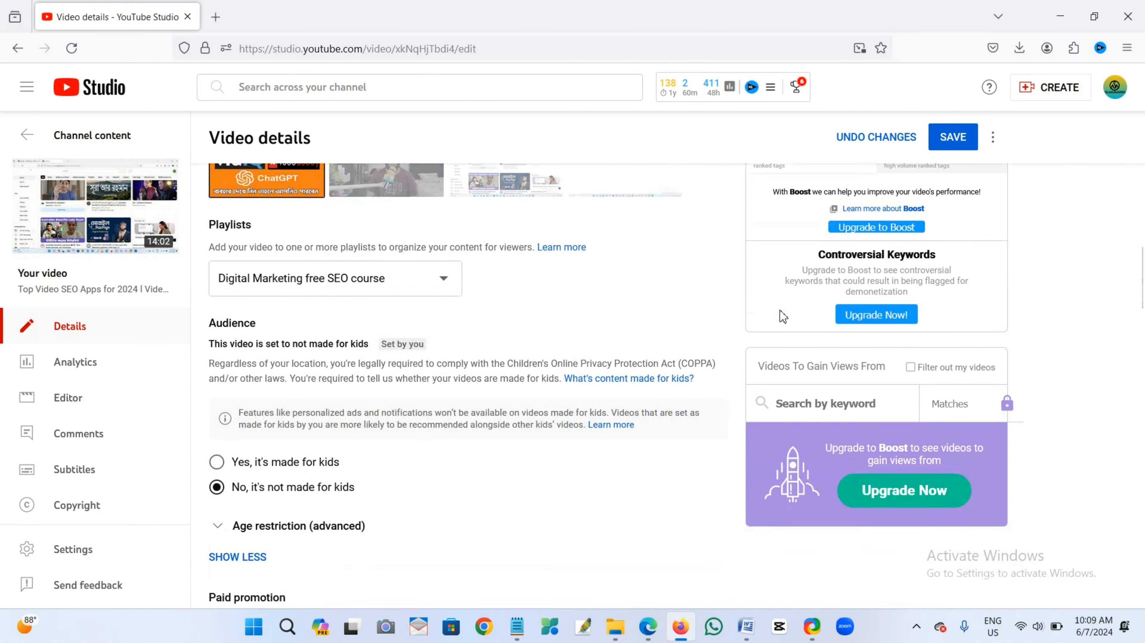
pyautogui.scroll(6, 785, 313)
pyautogui.moveTo(766, 266)
# Step: Remove the tag "youtube video me seo kaise kare" and add the tag "MS Easy" at the end of the tag list
pyautogui.scroll(-15, 720, 335)
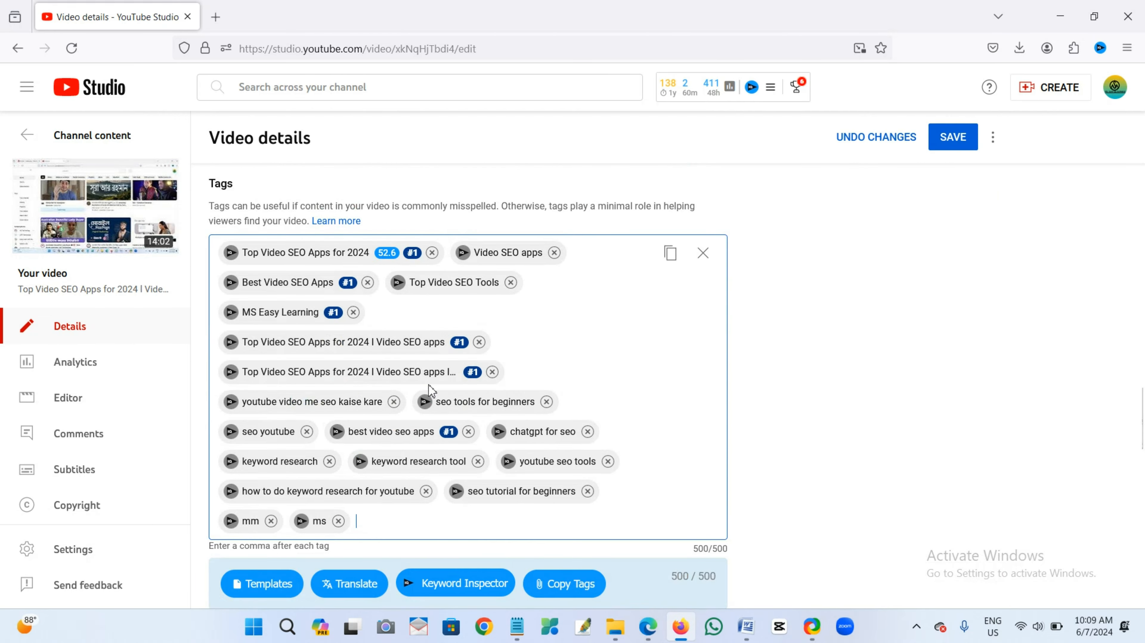
pyautogui.scroll(-1, 441, 392)
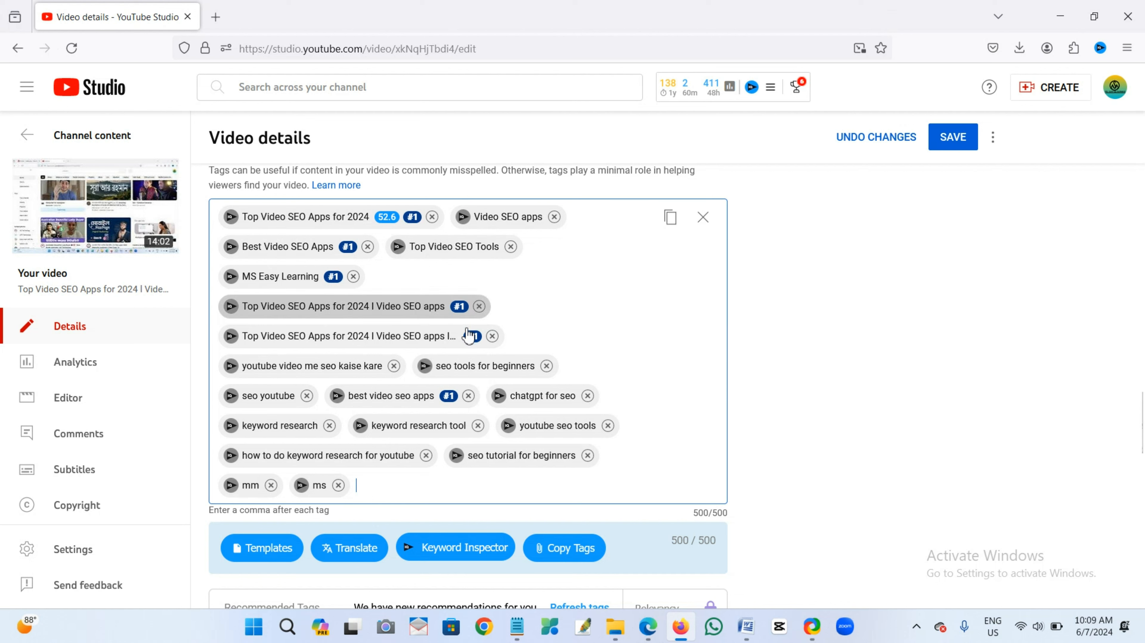
pyautogui.click(394, 365)
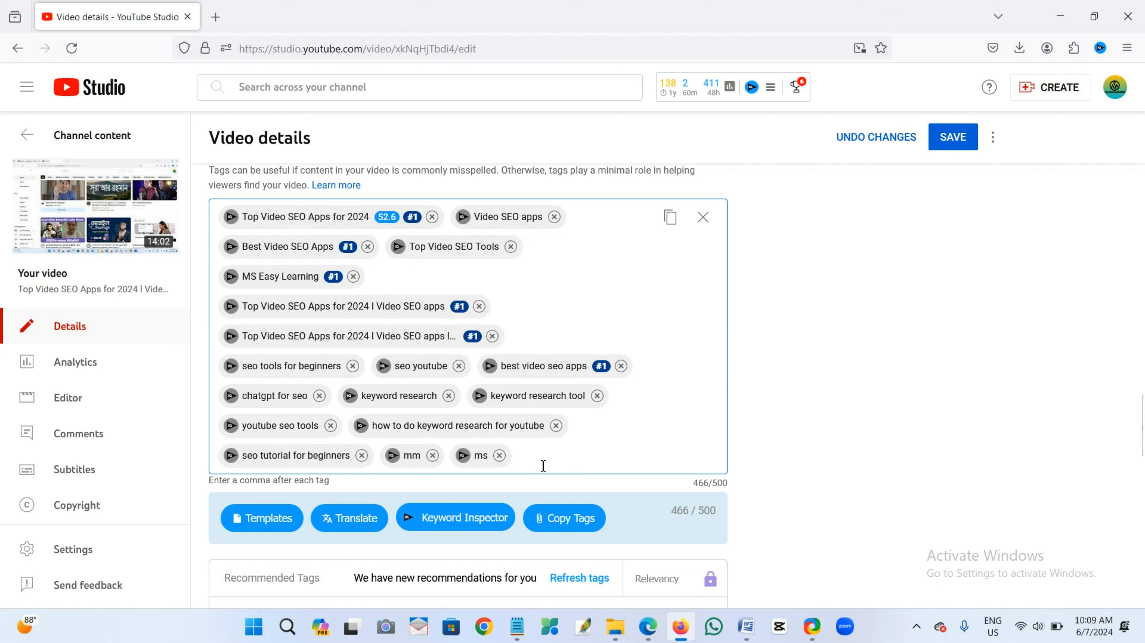
pyautogui.write('MS EAsy')
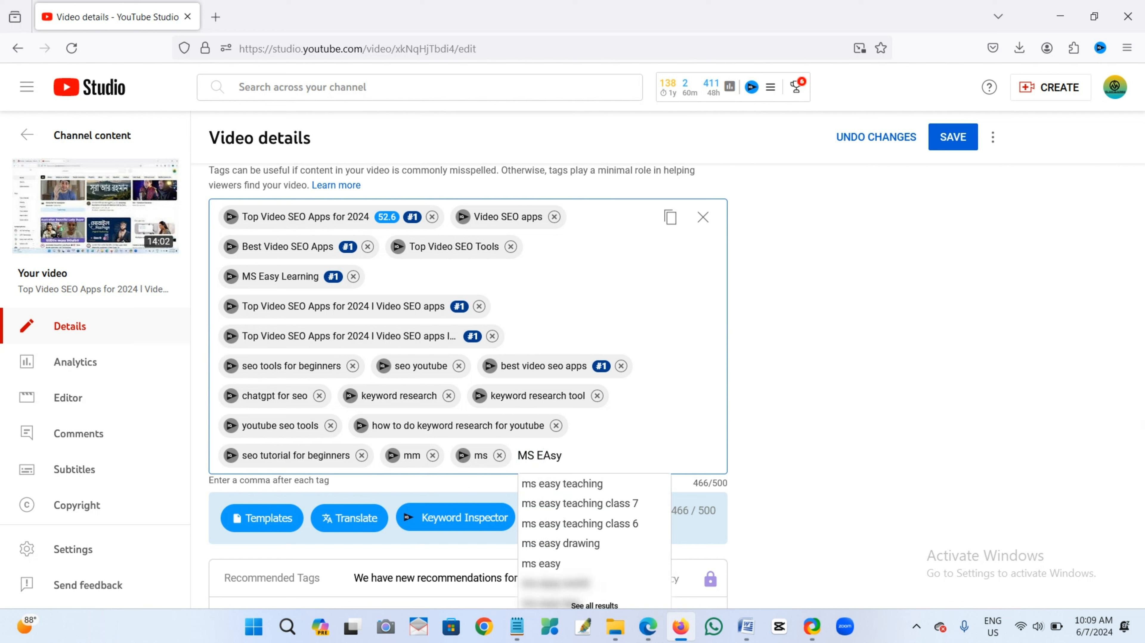
pyautogui.press('BackSpace')
pyautogui.press('Return')
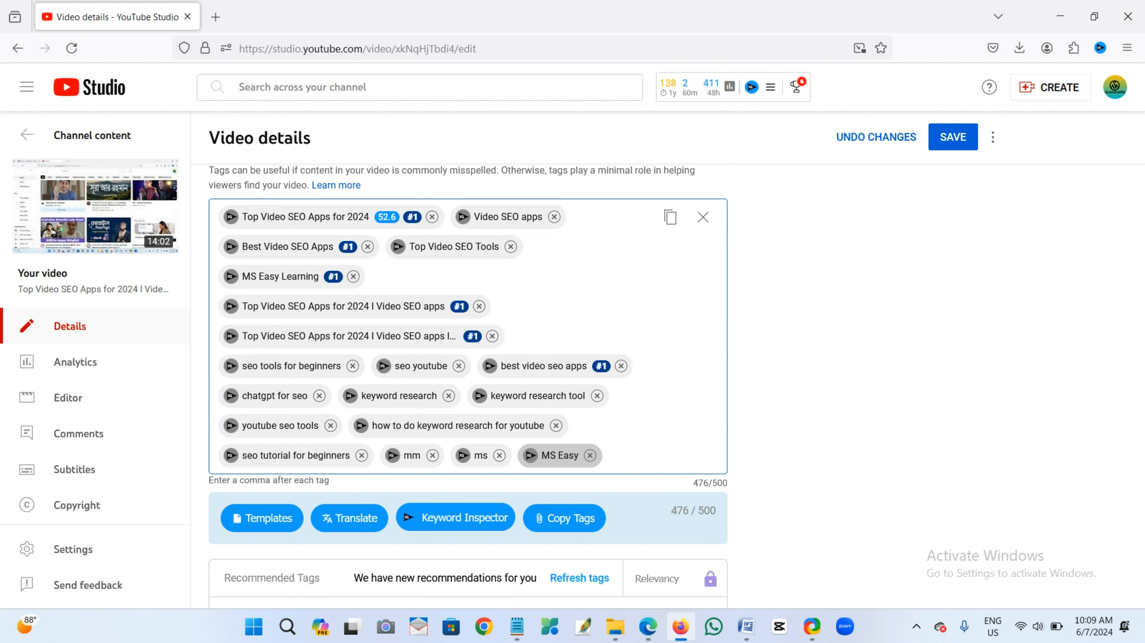
# Step: Add the separate tags "Easy" and "Learning" after the "MS Easy" tag
pyautogui.write('Easy')
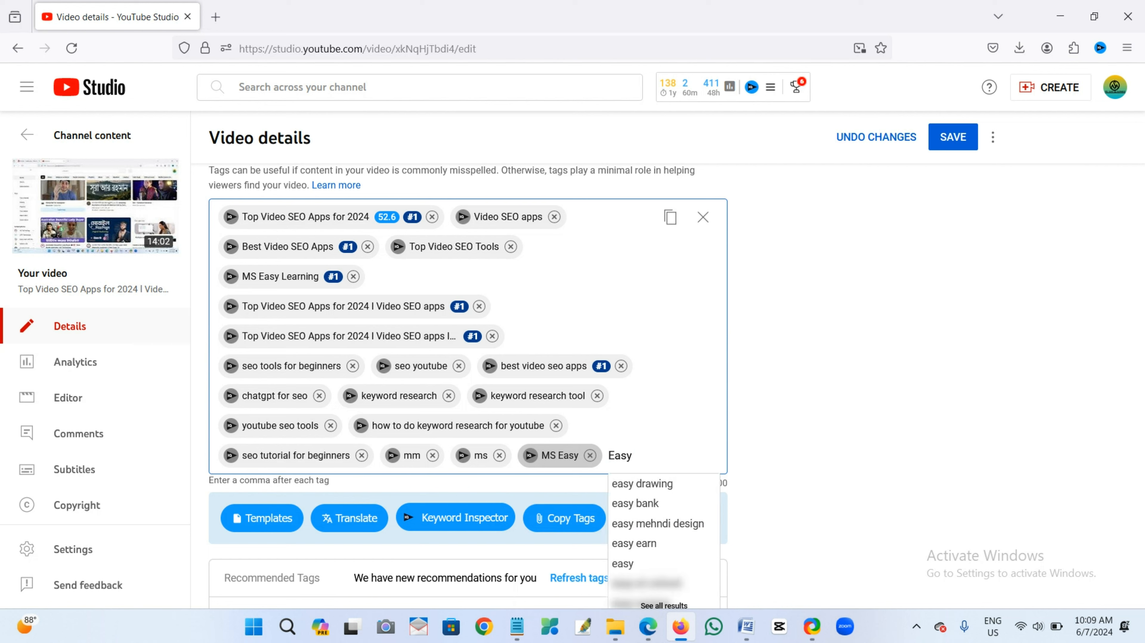
pyautogui.press('Return')
pyautogui.write('L')
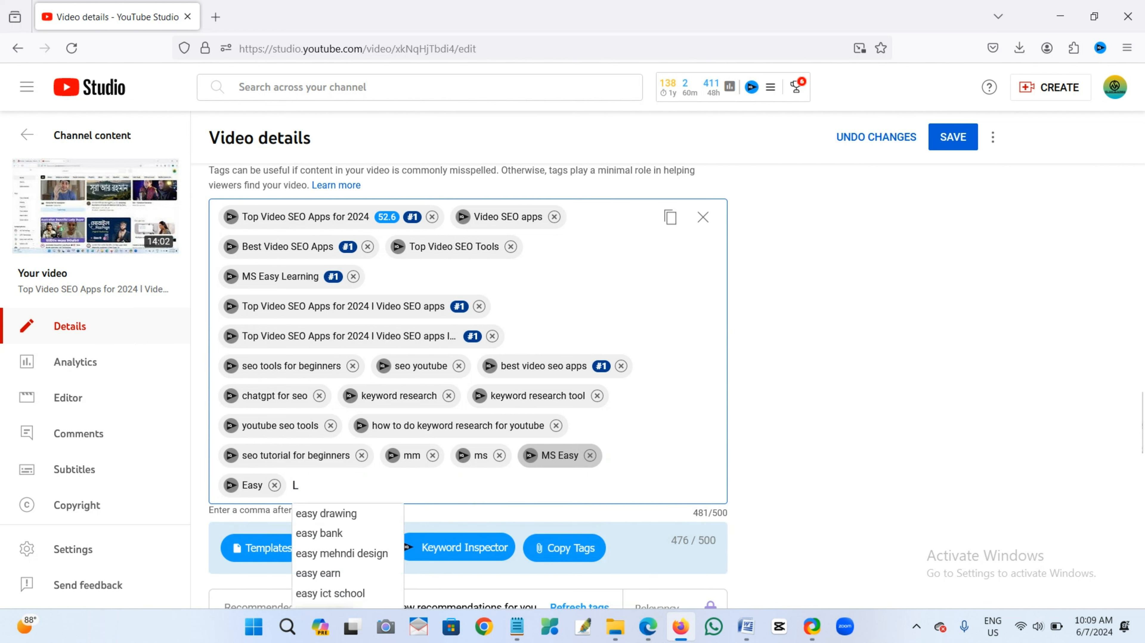
pyautogui.write('earning,')
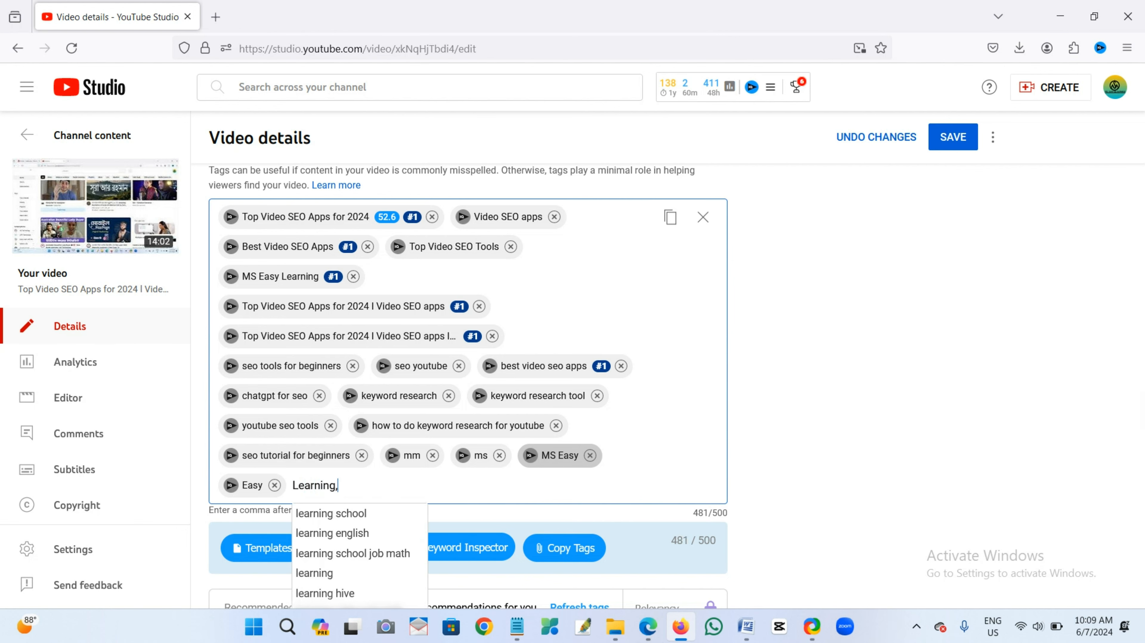
pyautogui.press('Return')
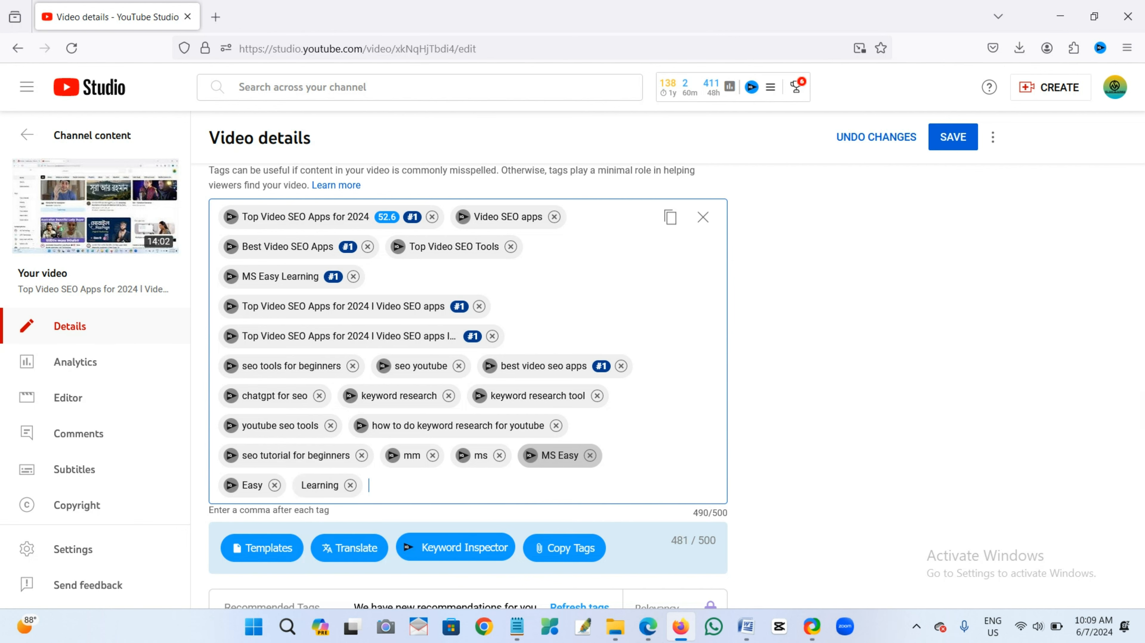
# Step: Recheck the vidIQ SEO score and add the channel host's first name as one more tag at the end of the list
pyautogui.scroll(10, 854, 332)
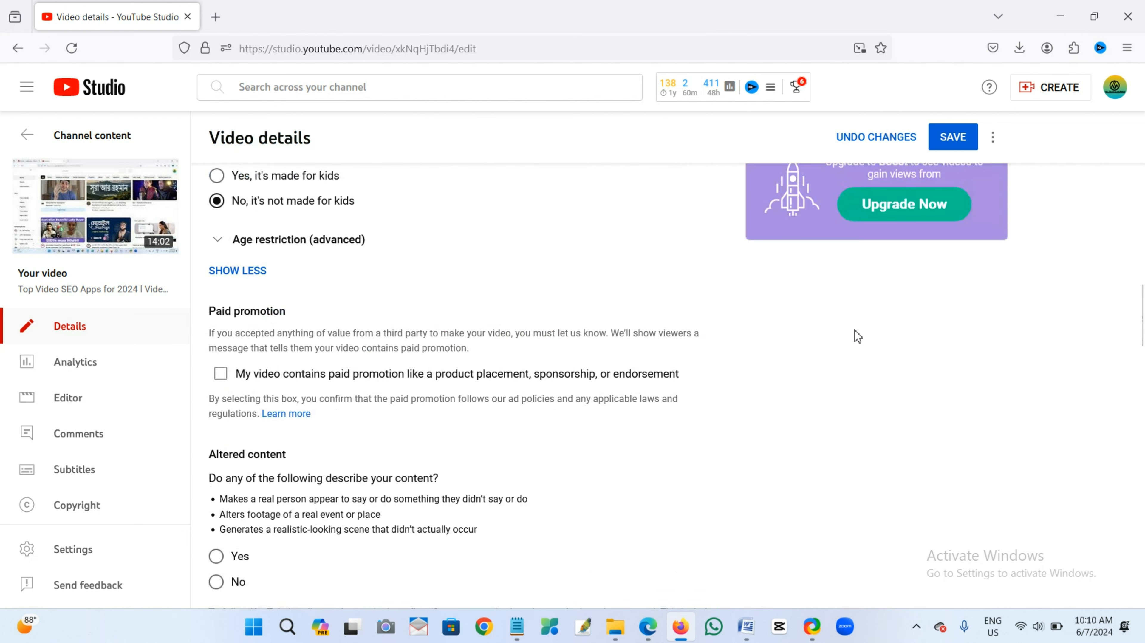
pyautogui.scroll(10, 857, 335)
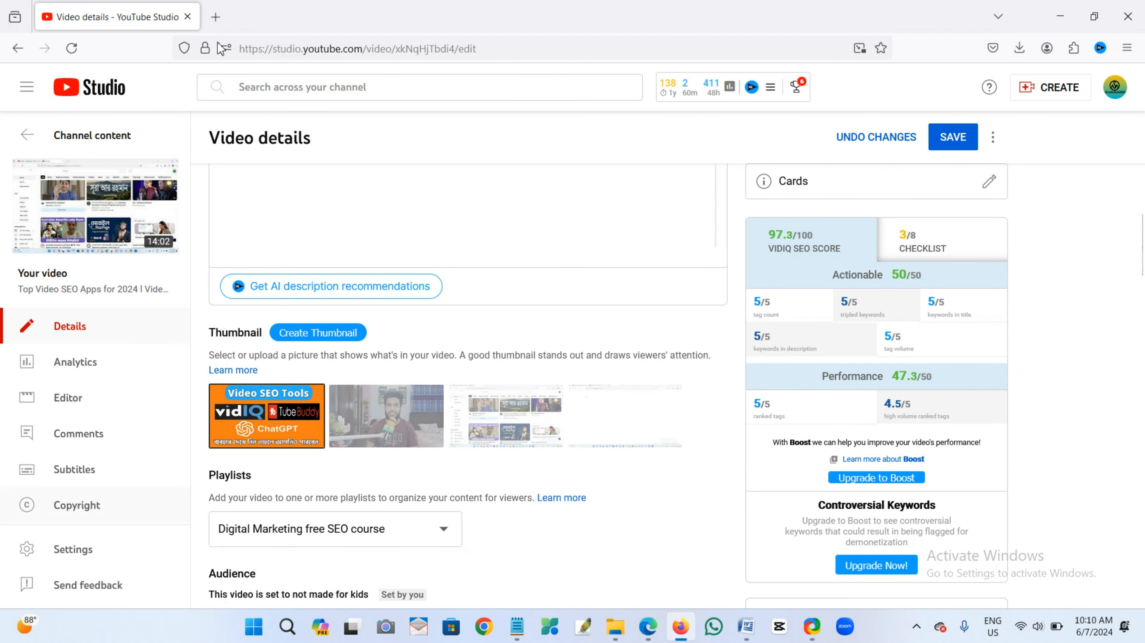
pyautogui.scroll(3, 480, 285)
pyautogui.scroll(-3, 498, 296)
pyautogui.scroll(-9, 647, 266)
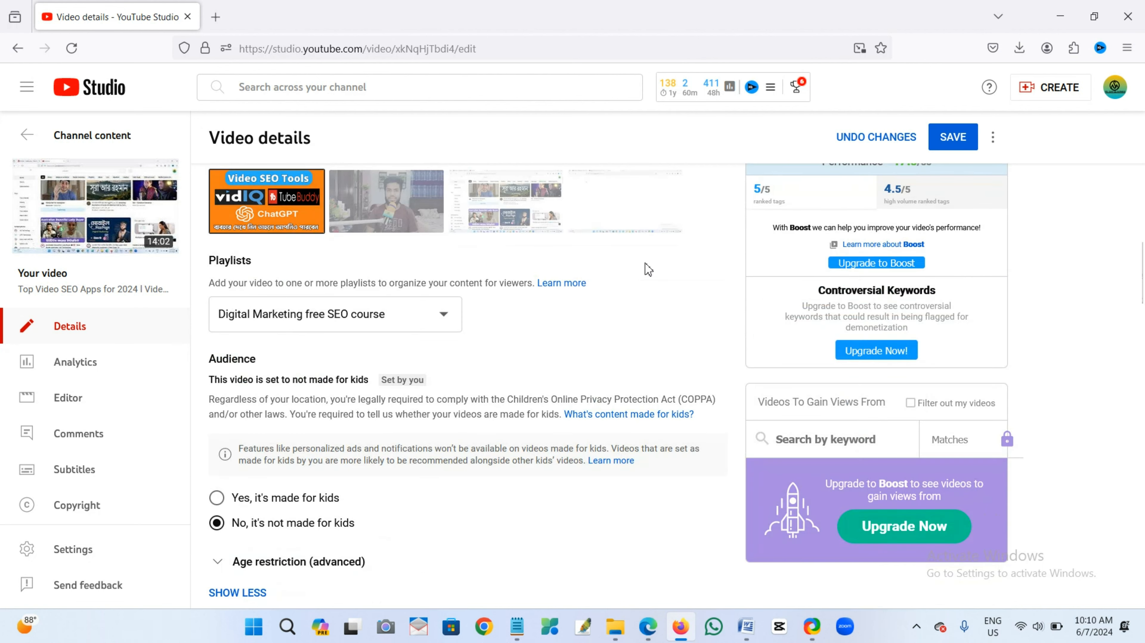
pyautogui.scroll(-15, 635, 292)
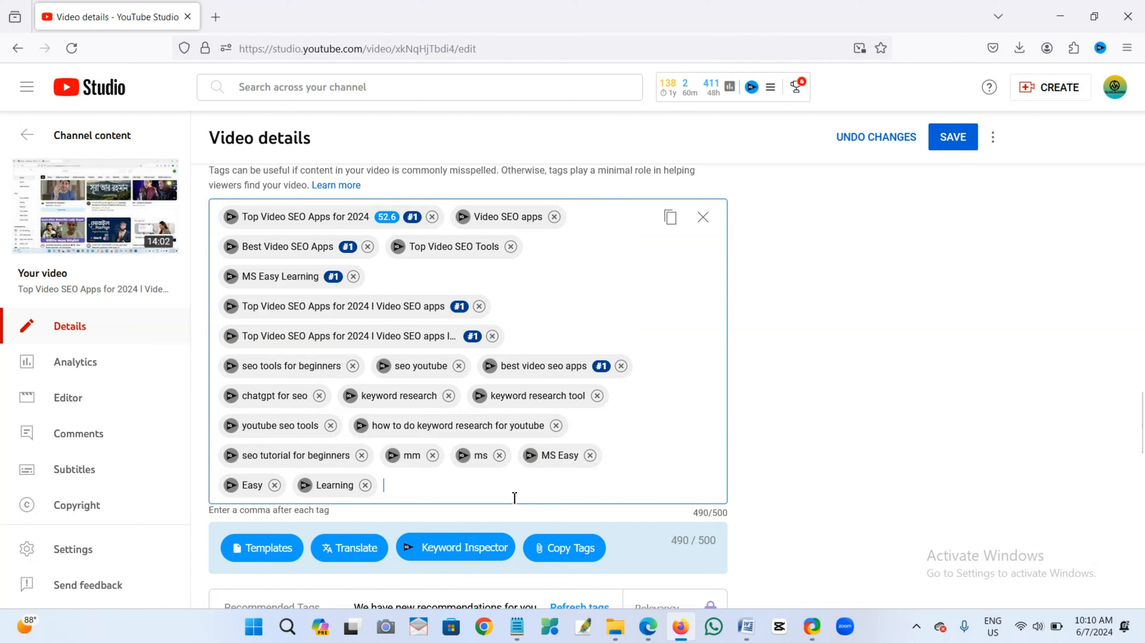
pyautogui.write('Mehed')
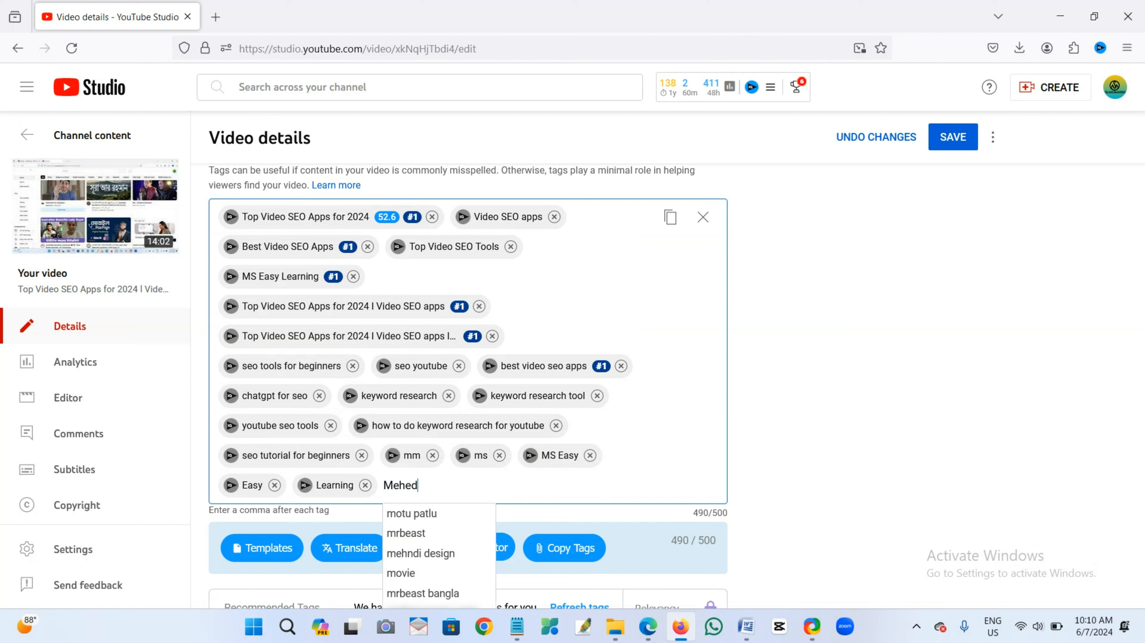
pyautogui.write('i,')
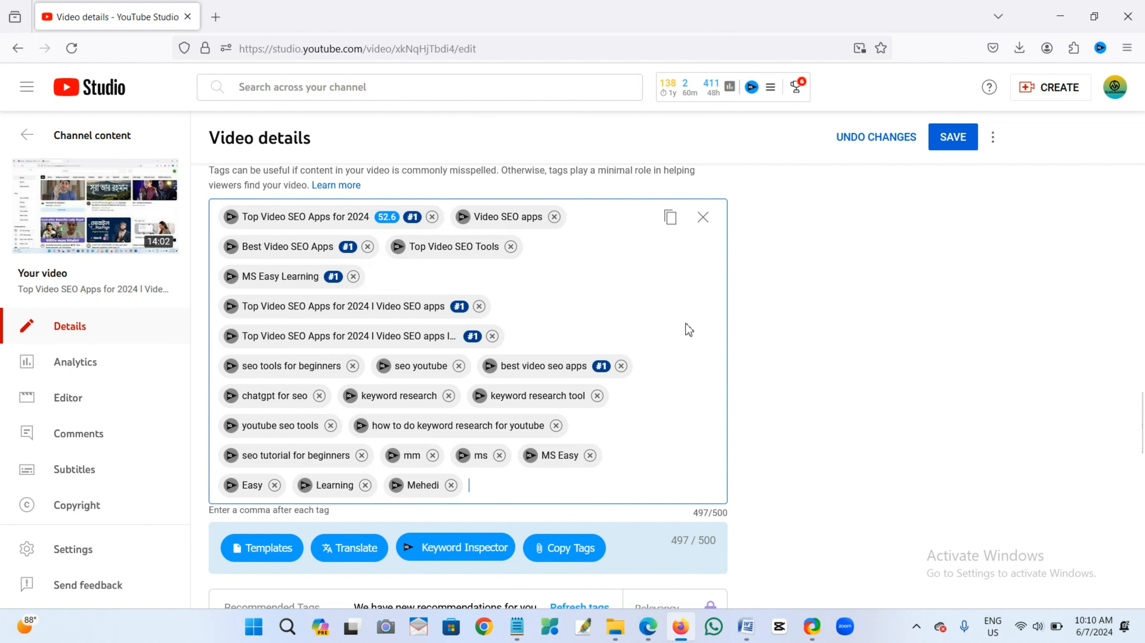
# Step: Look over the recommended tags, SEO score, title and description, and save the video's changes
pyautogui.scroll(-8, 688, 330)
pyautogui.scroll(4, 767, 312)
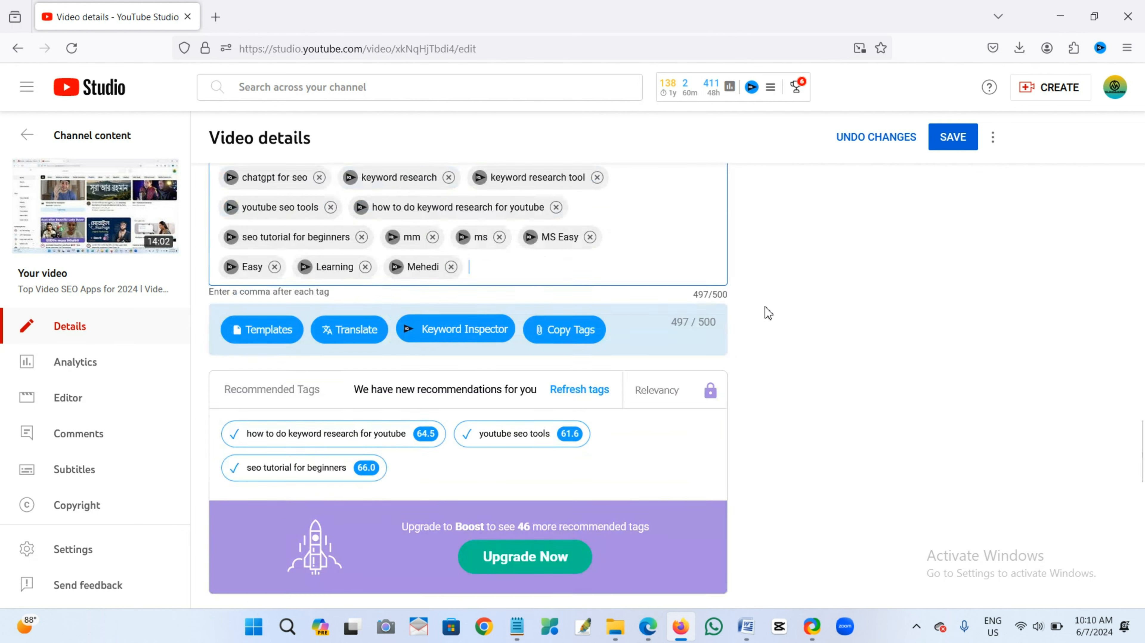
pyautogui.scroll(15, 767, 311)
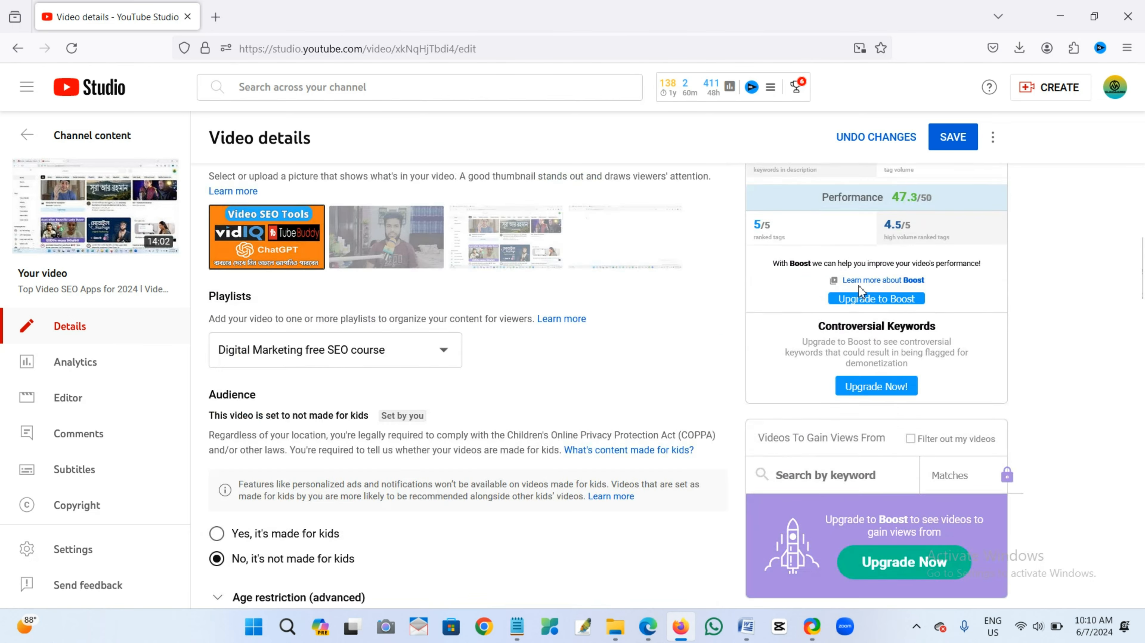
pyautogui.scroll(4, 858, 286)
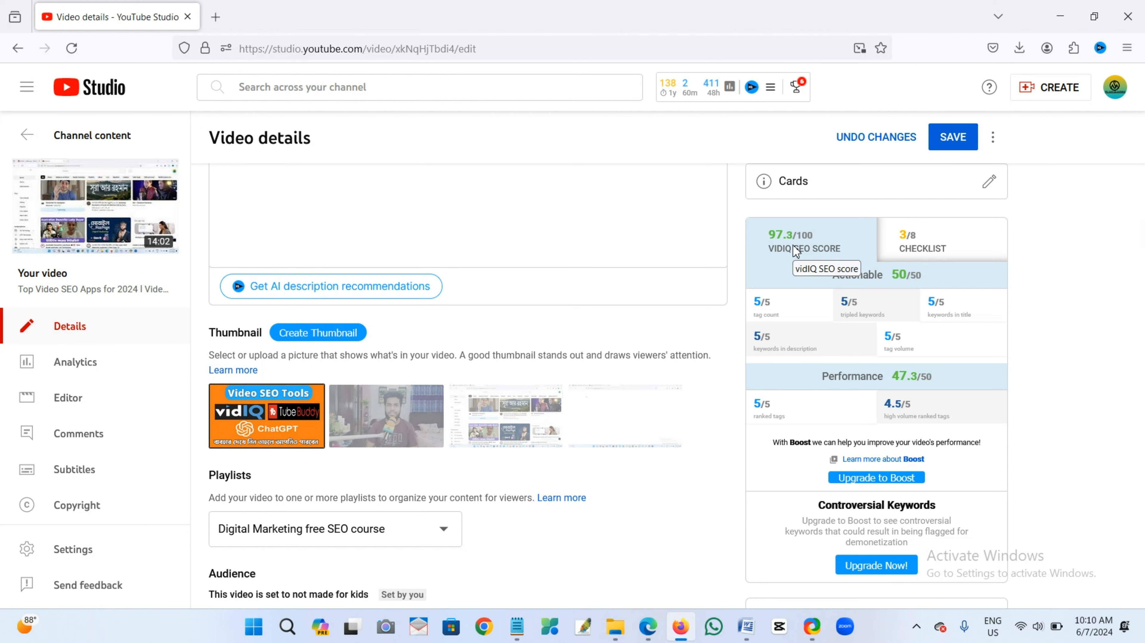
pyautogui.scroll(10, 792, 245)
pyautogui.scroll(5, 785, 257)
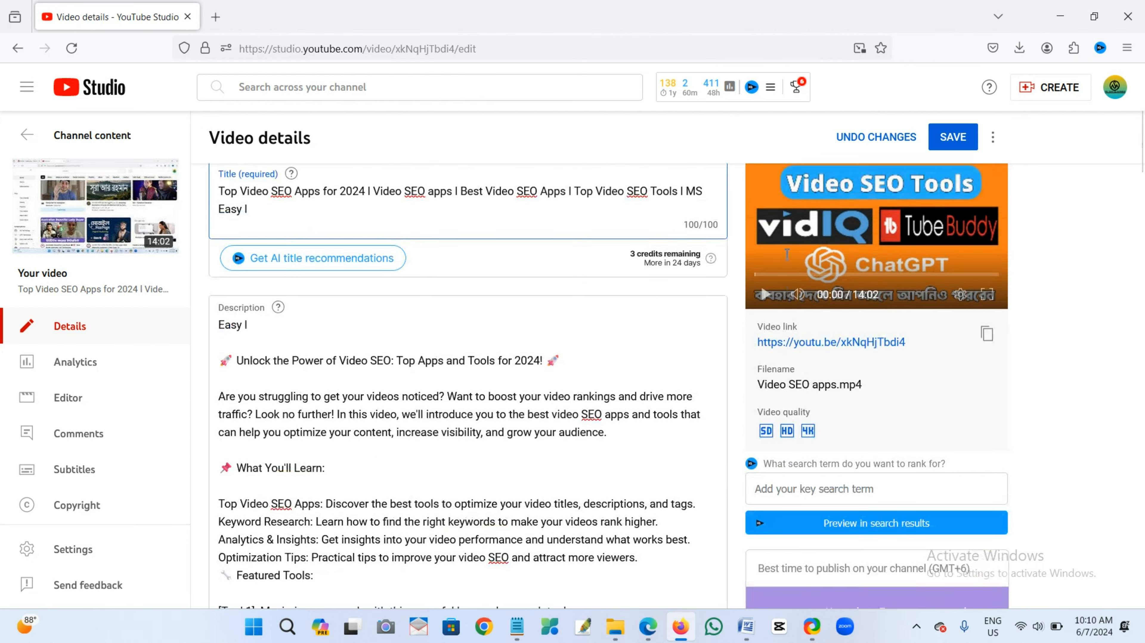
pyautogui.click(956, 140)
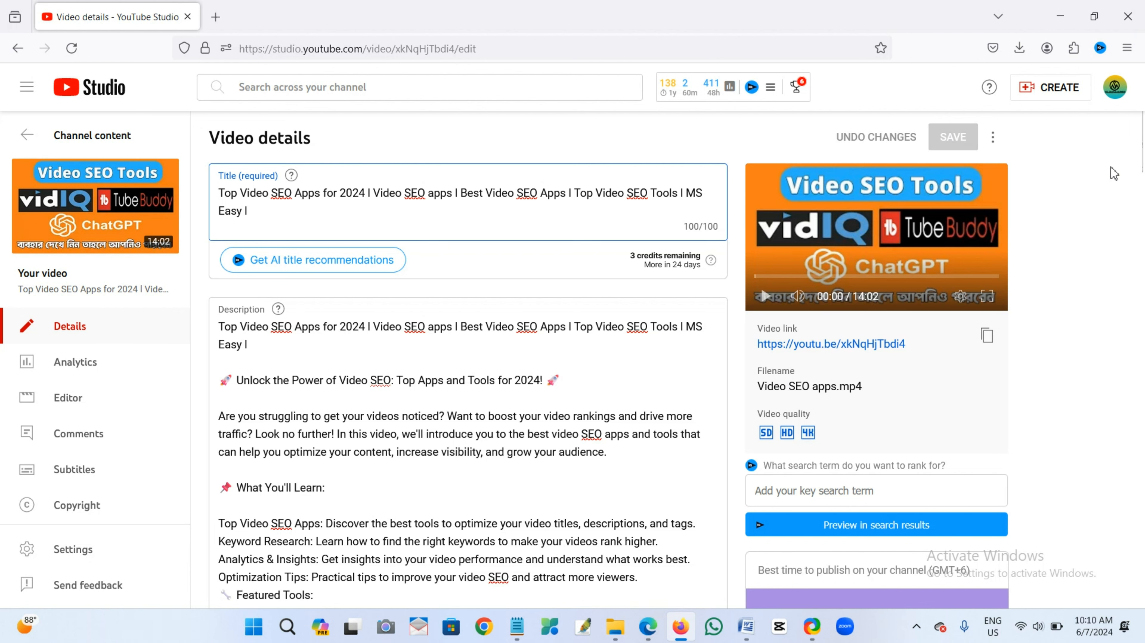
# Step: Open the public YouTube page of the MS Easy Learning channel from the account options
pyautogui.moveTo(729, 86)
pyautogui.click(1114, 87)
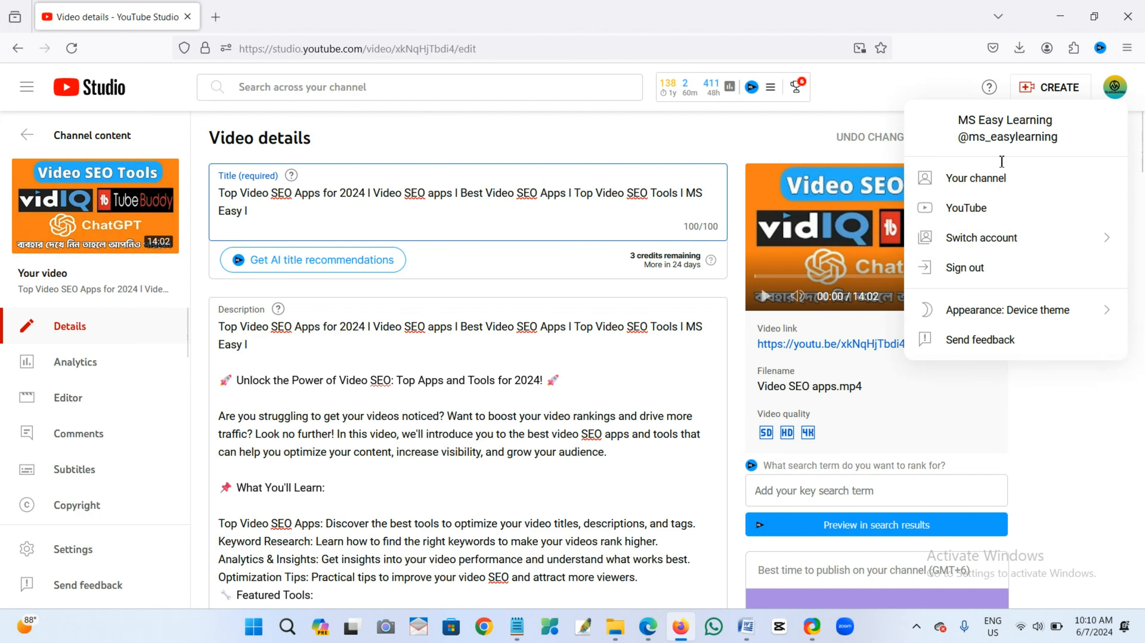
pyautogui.click(982, 190)
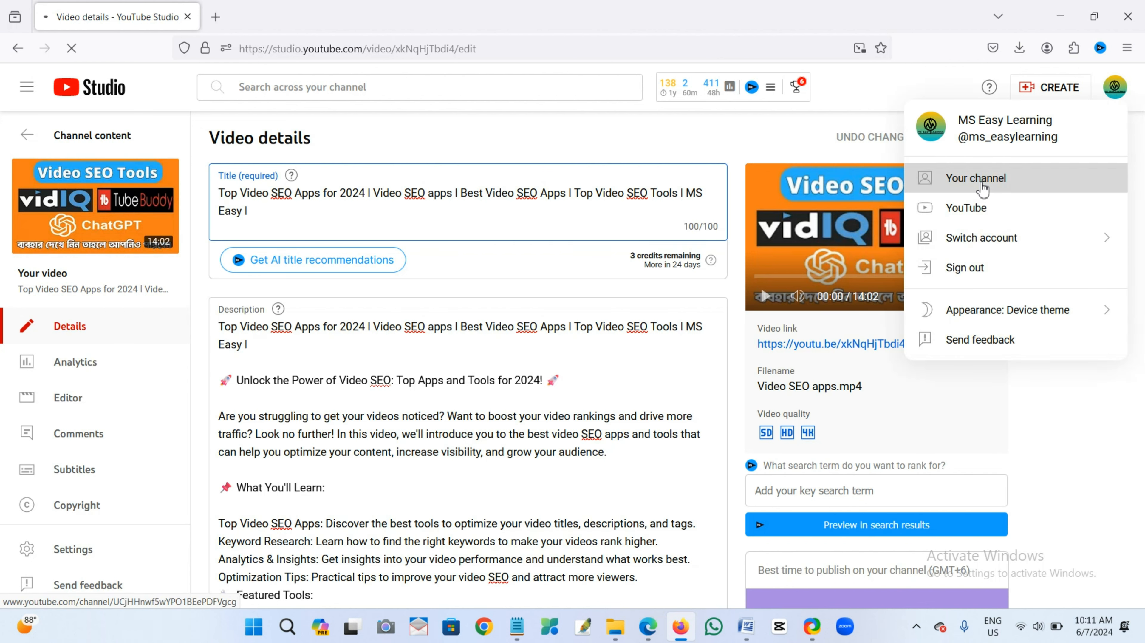
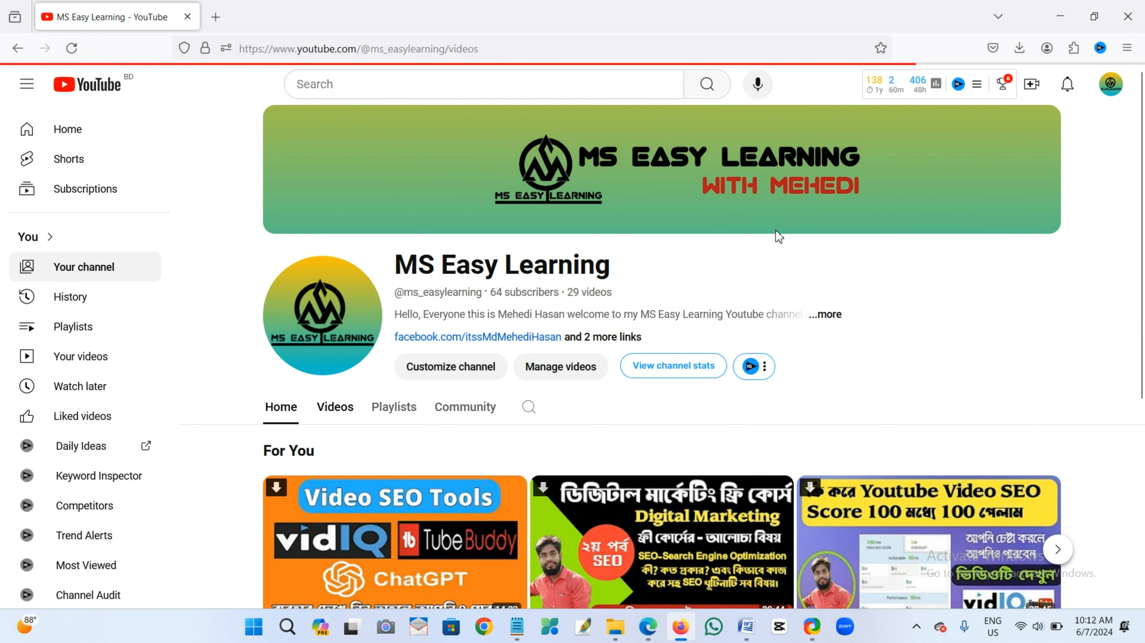
# Step: Copy the share link of the "Top Video SEO Apps for 2024" video from the channel page and dismiss the share dialog
pyautogui.scroll(-5, 869, 299)
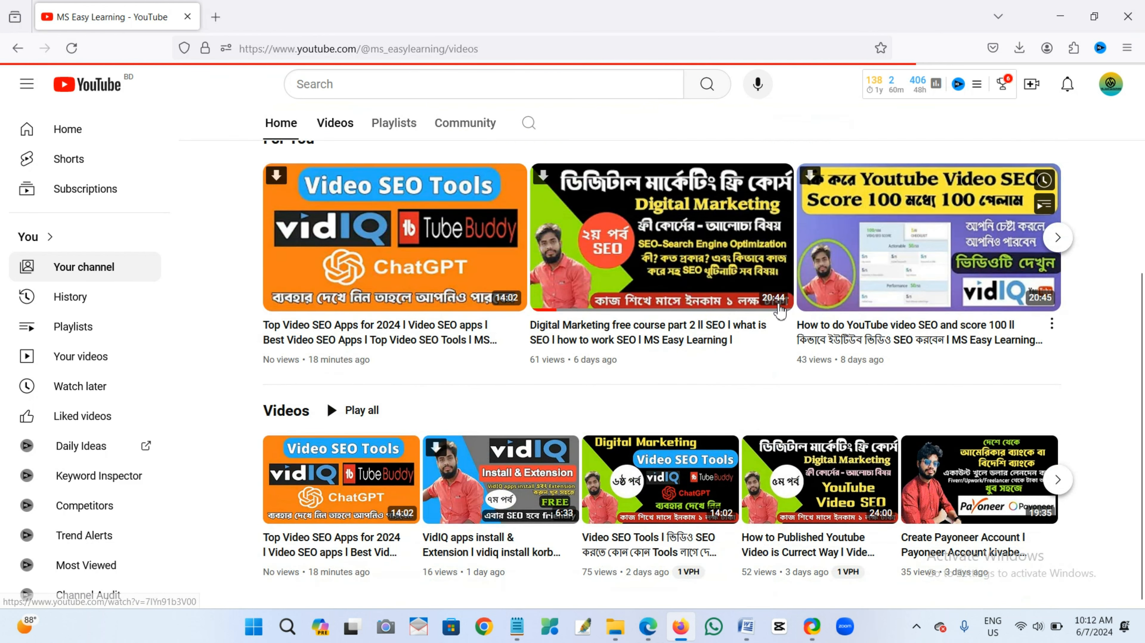
pyautogui.scroll(1, 514, 346)
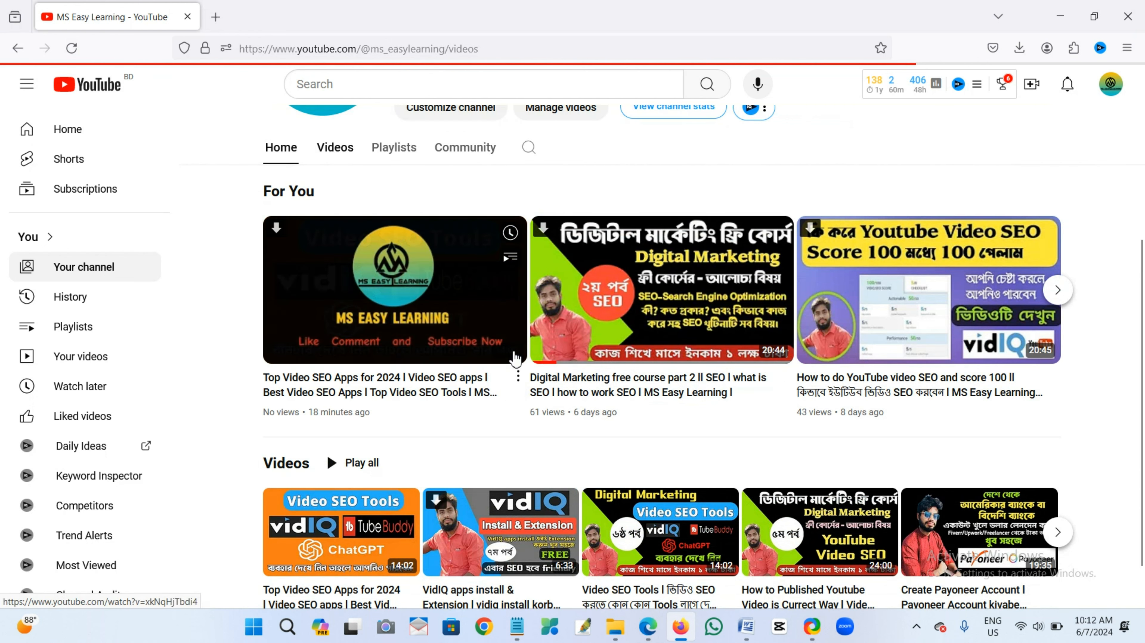
pyautogui.click(518, 378)
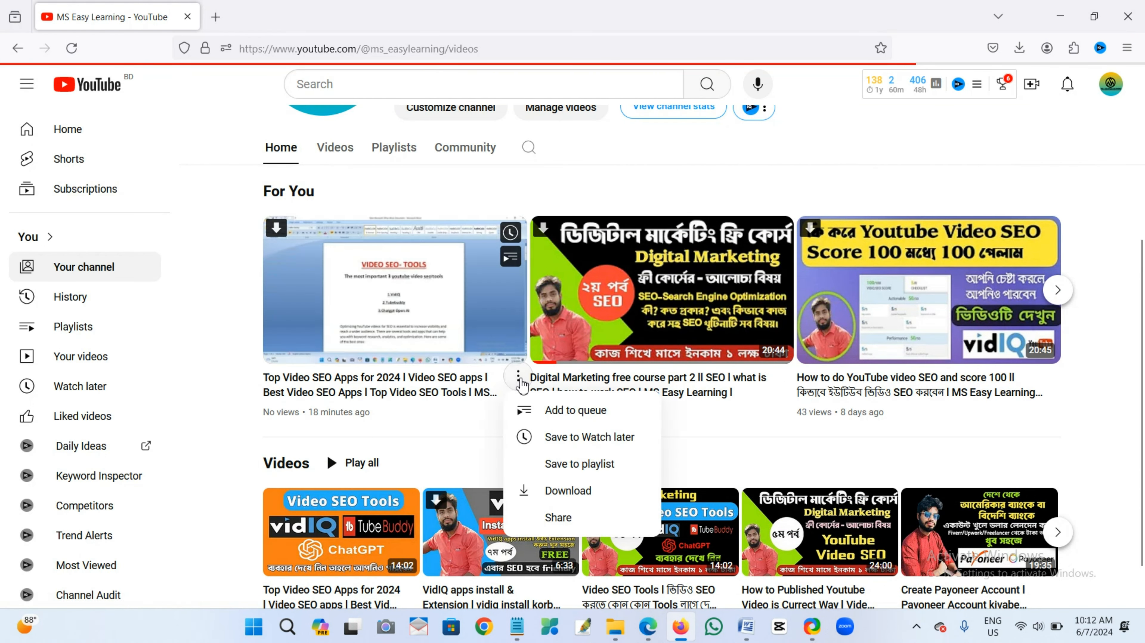
pyautogui.click(558, 517)
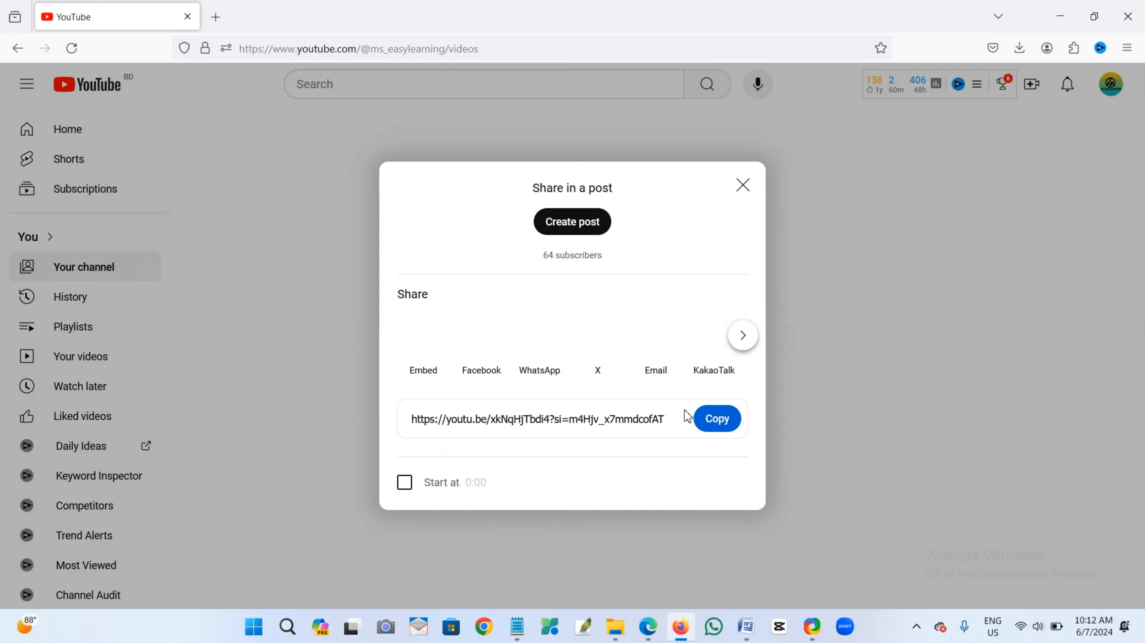
pyautogui.click(718, 418)
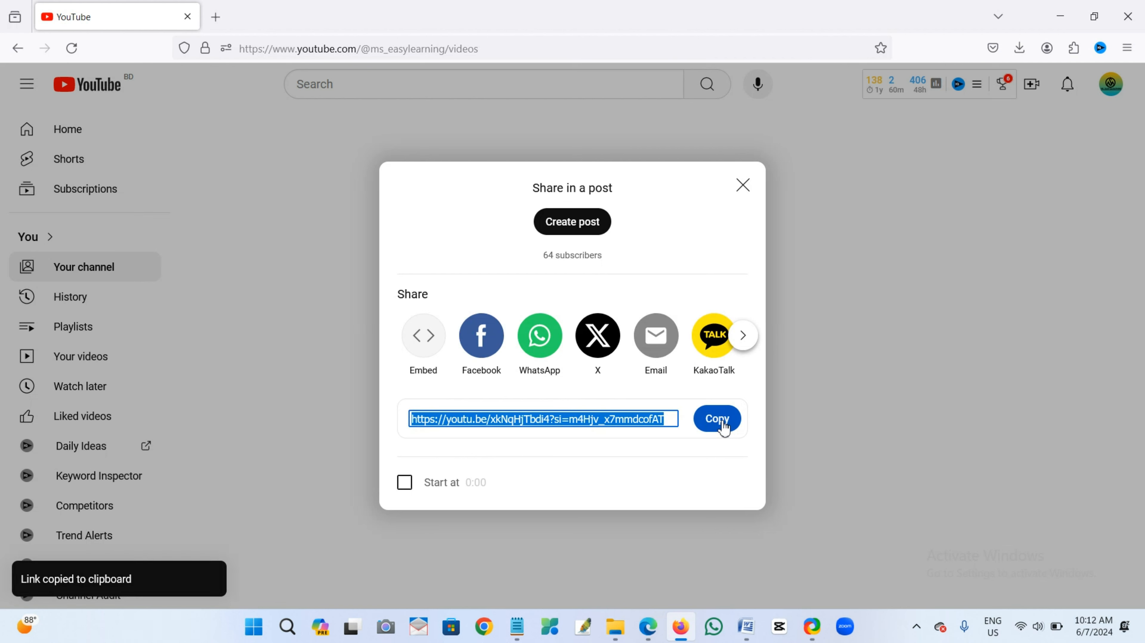
pyautogui.click(825, 303)
# Step: Search the web in a new tab for "nimtools backlink generator" and open NimTools' Free Youtube Backlink Generator page
pyautogui.click(219, 21)
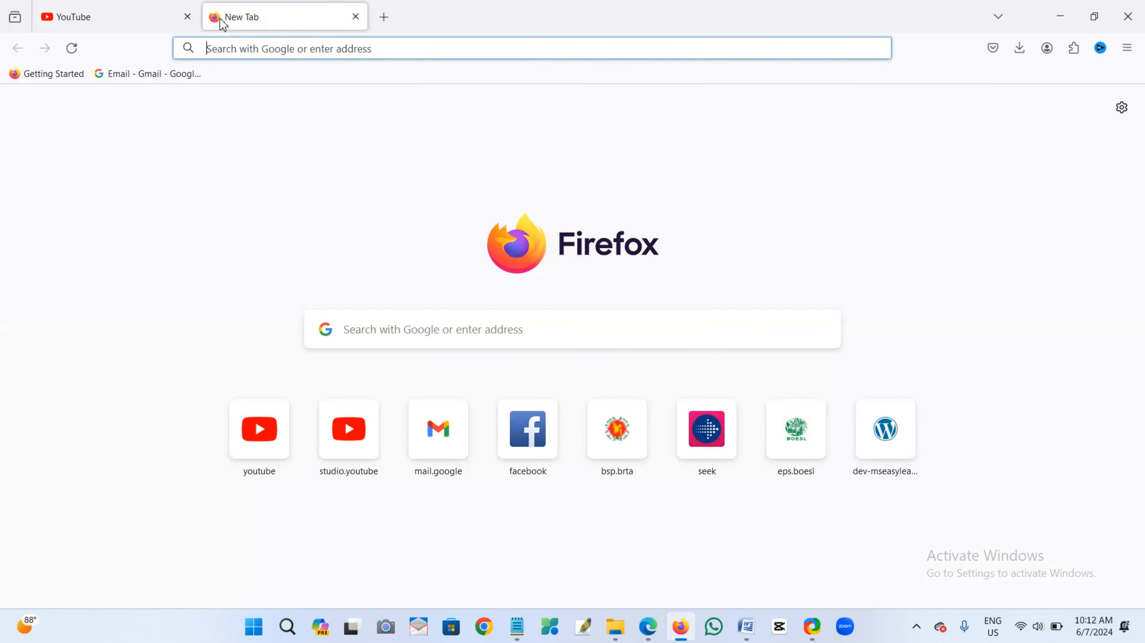
pyautogui.click(477, 316)
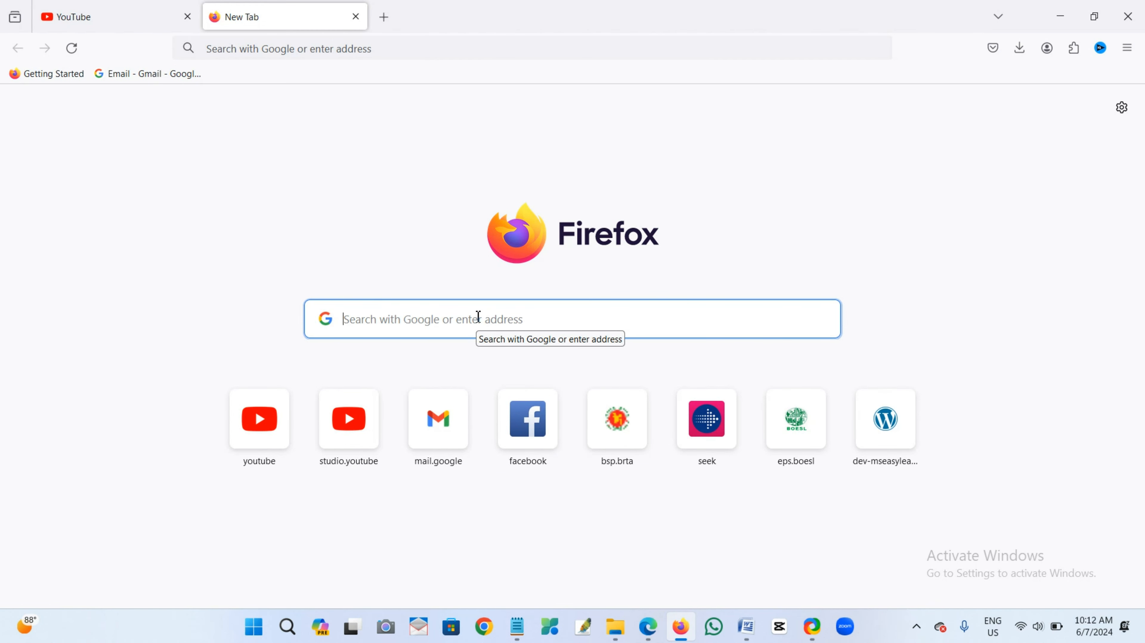
pyautogui.write('ni')
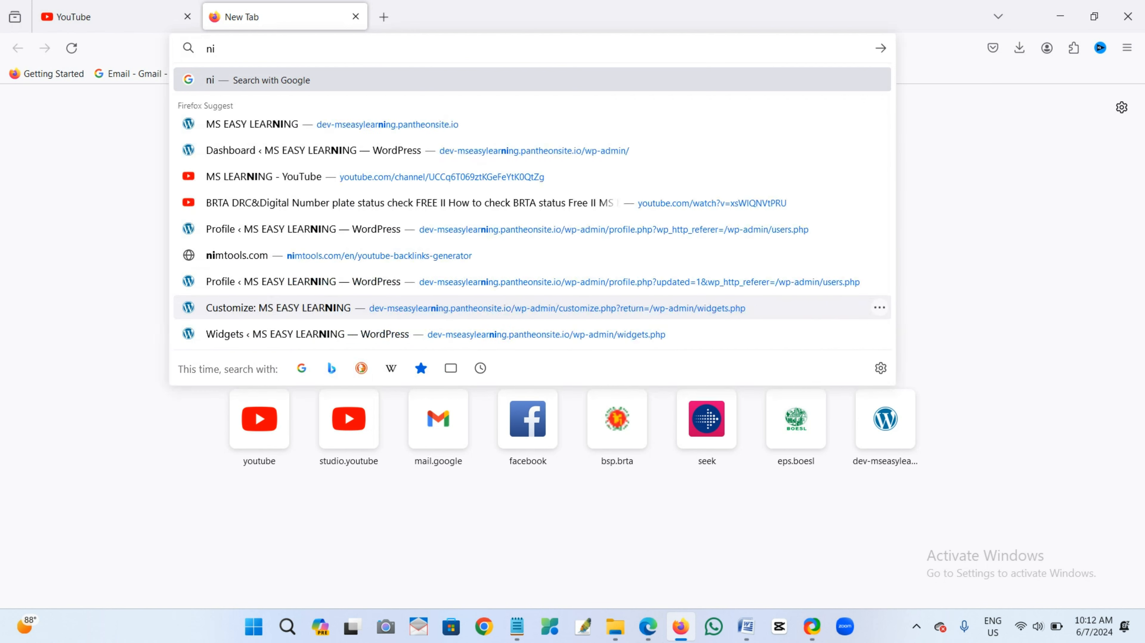
pyautogui.write('m')
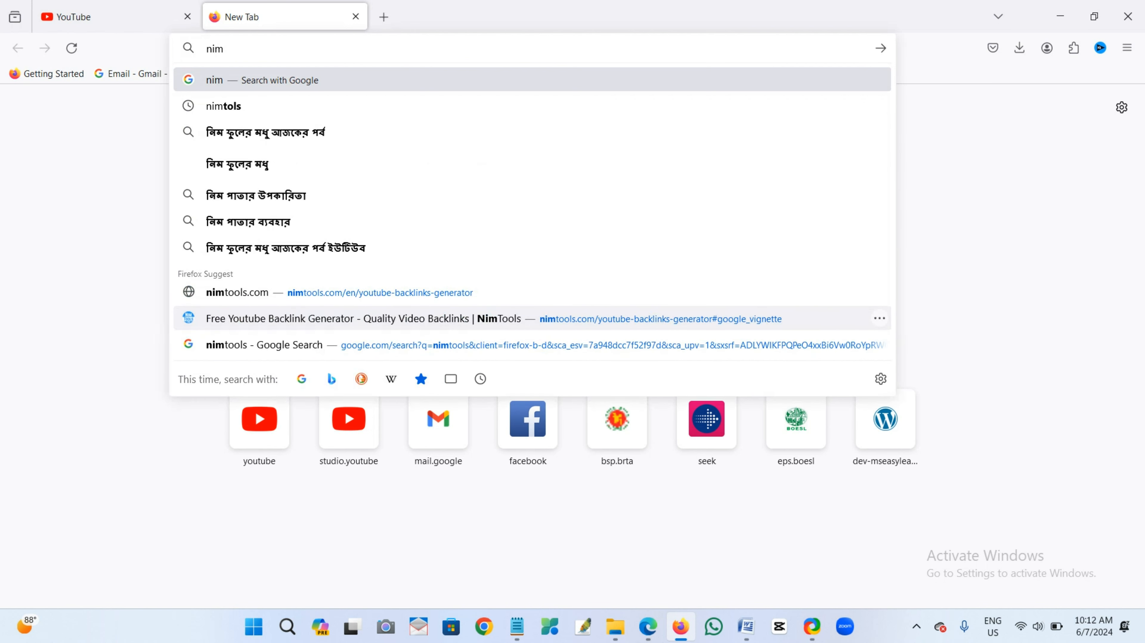
pyautogui.write('too')
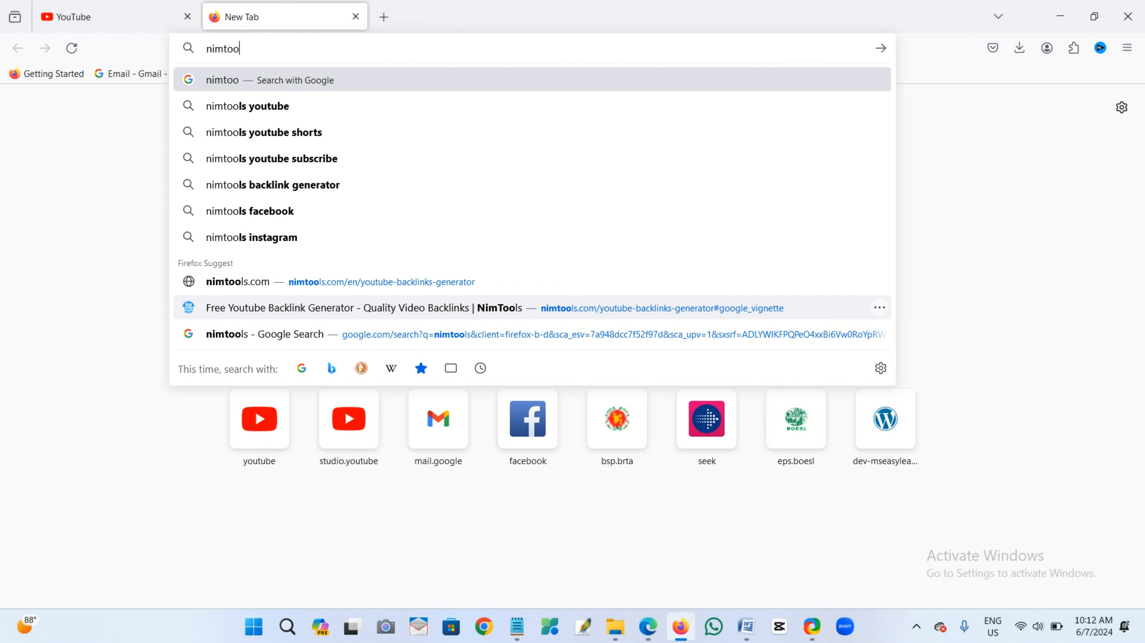
pyautogui.write('ls b')
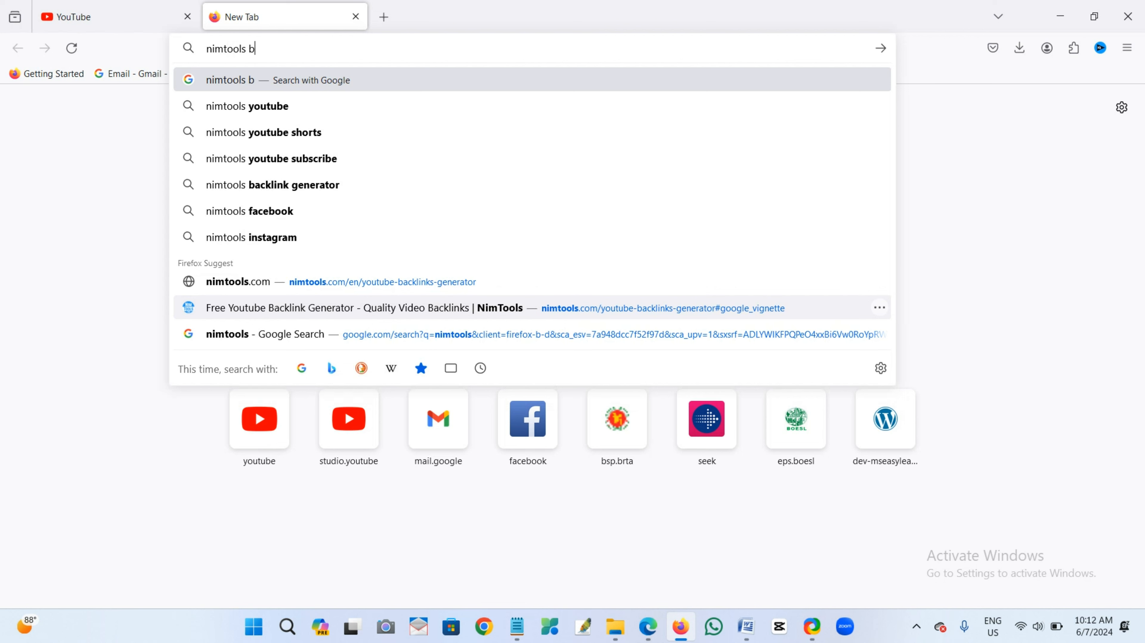
pyautogui.write('a')
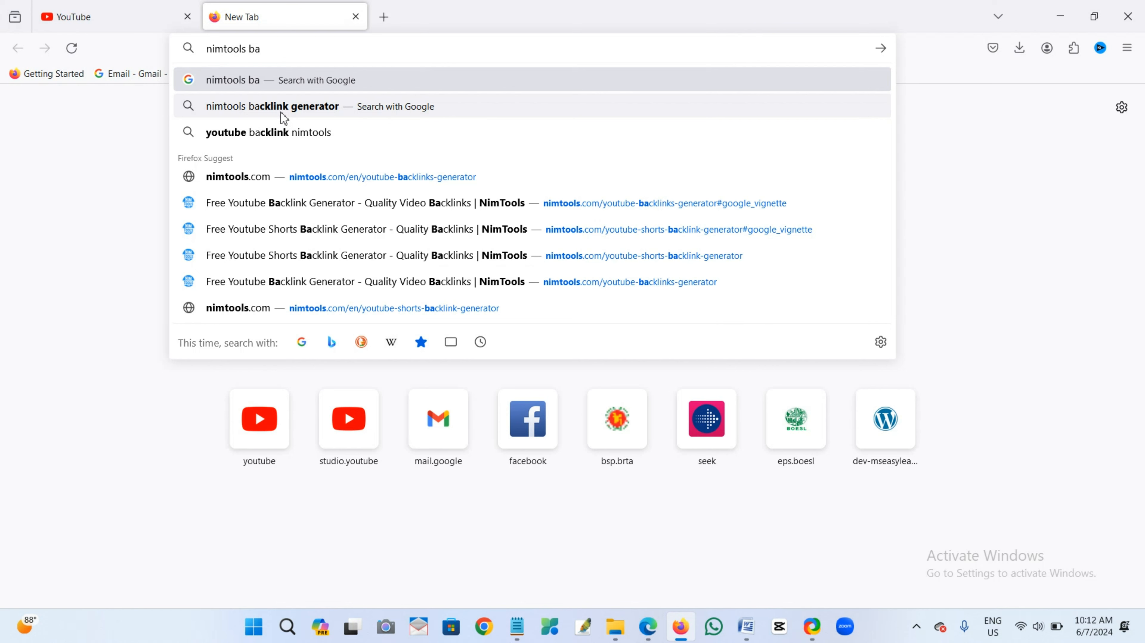
pyautogui.click(281, 111)
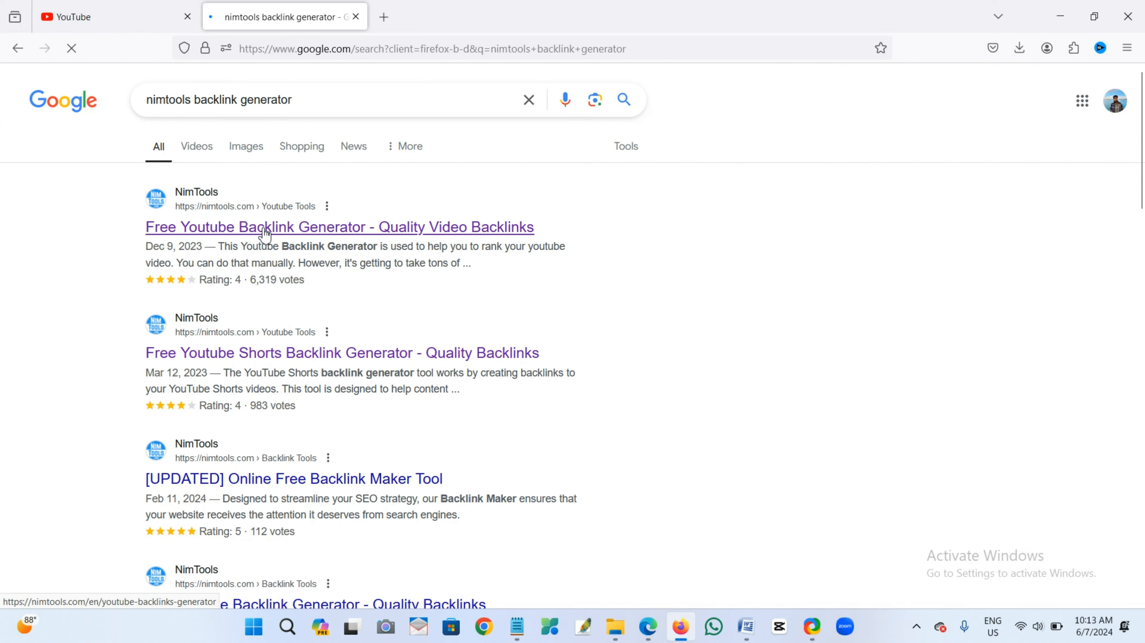
pyautogui.click(264, 229)
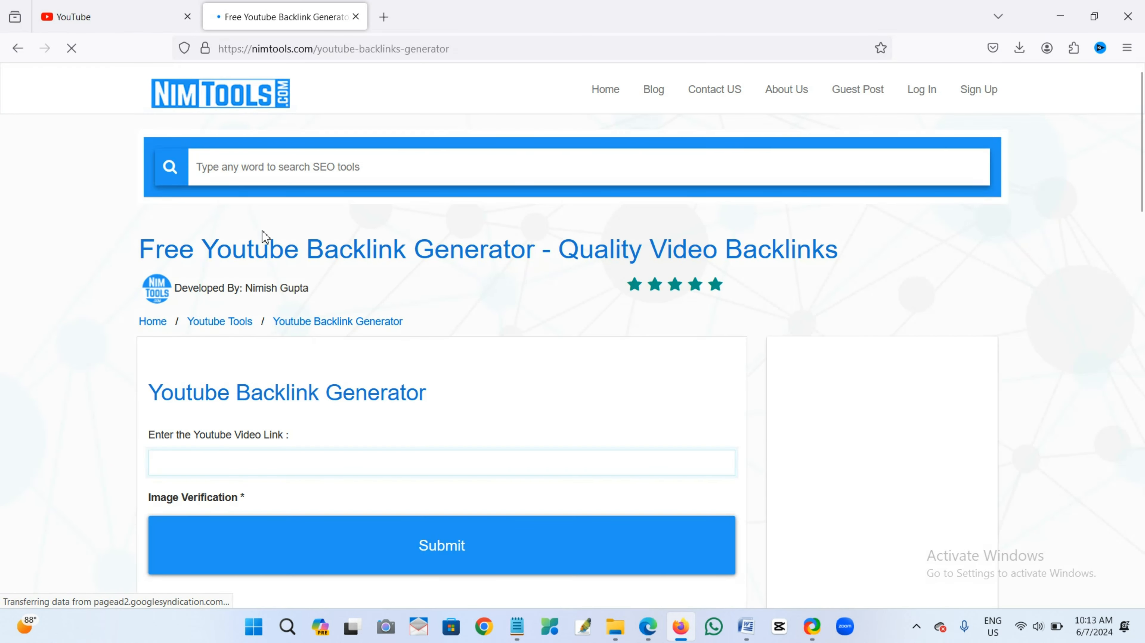
# Step: Paste the copied share link as the YouTube video link in the Youtube Backlink Generator form
pyautogui.scroll(-4, 458, 166)
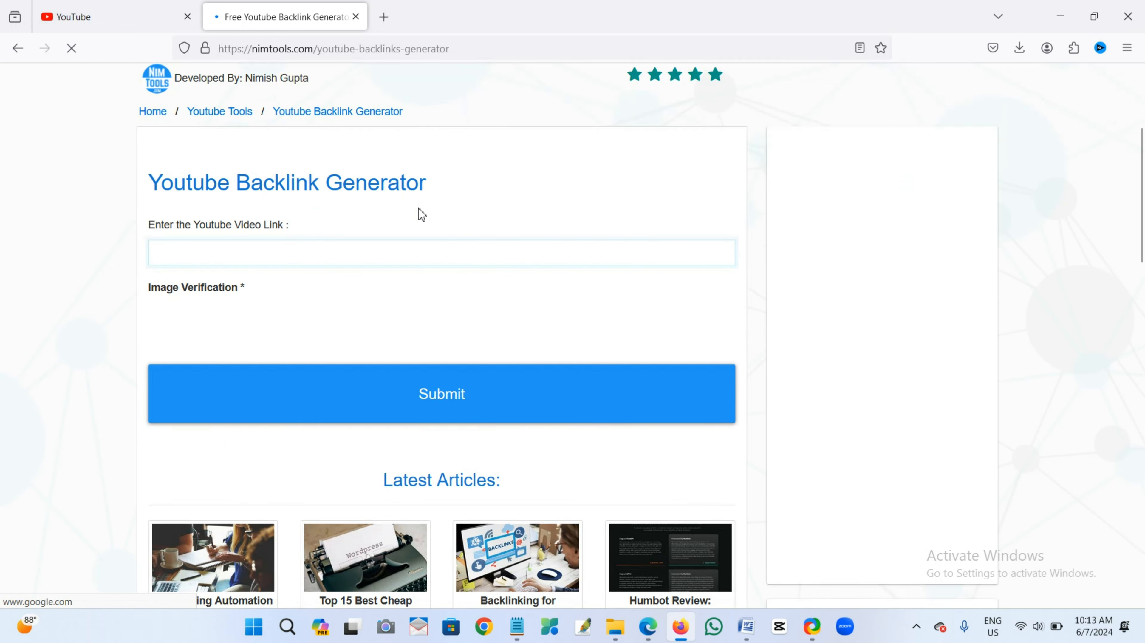
pyautogui.scroll(-4, 270, 289)
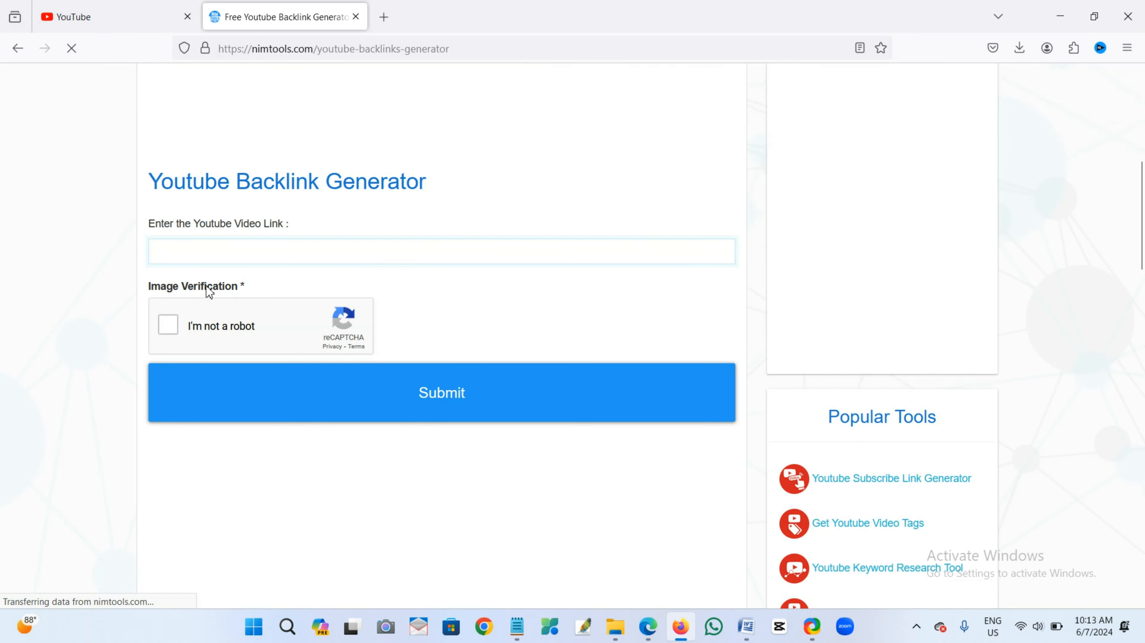
pyautogui.click(272, 252)
pyautogui.rightClick(272, 252)
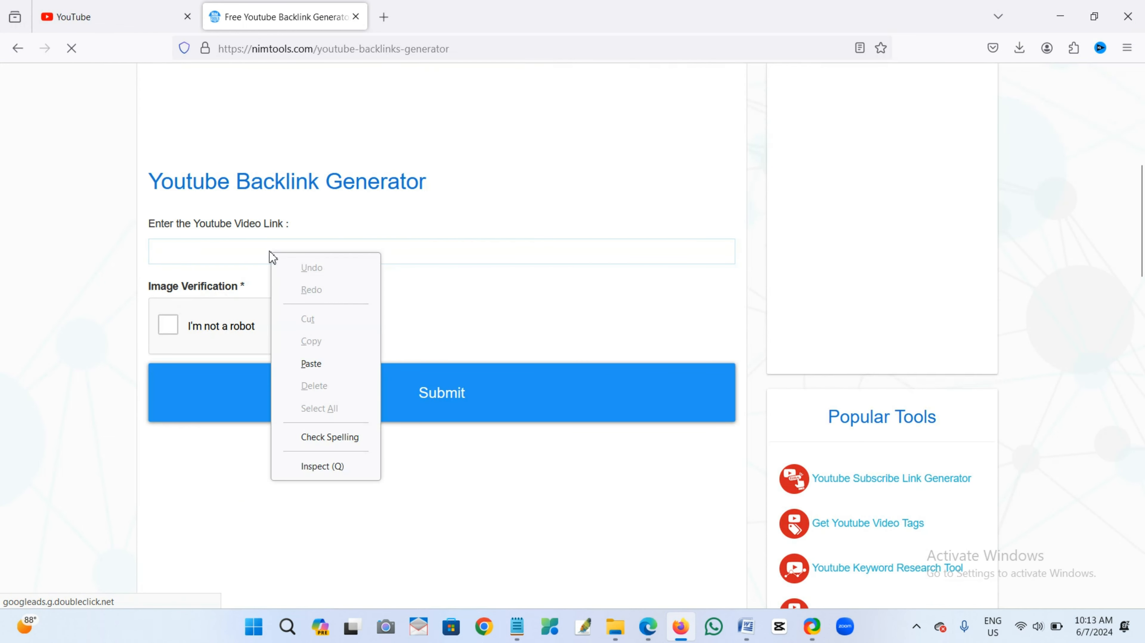
pyautogui.click(311, 363)
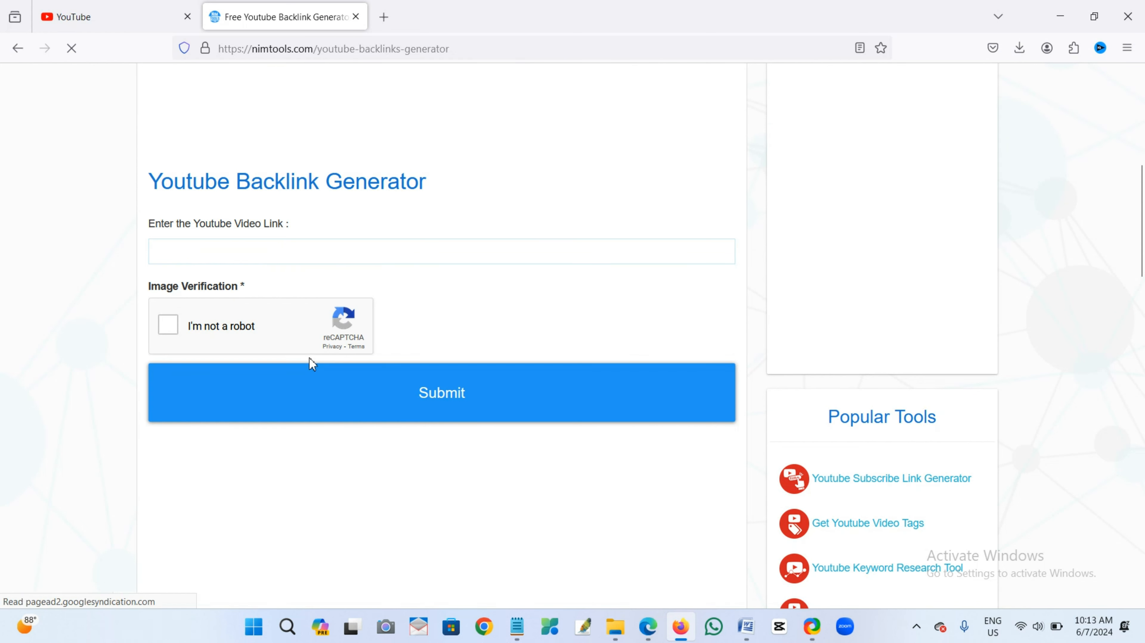
# Step: Start the form's image verification and answer the chimneys challenge with four selected images
pyautogui.click(169, 324)
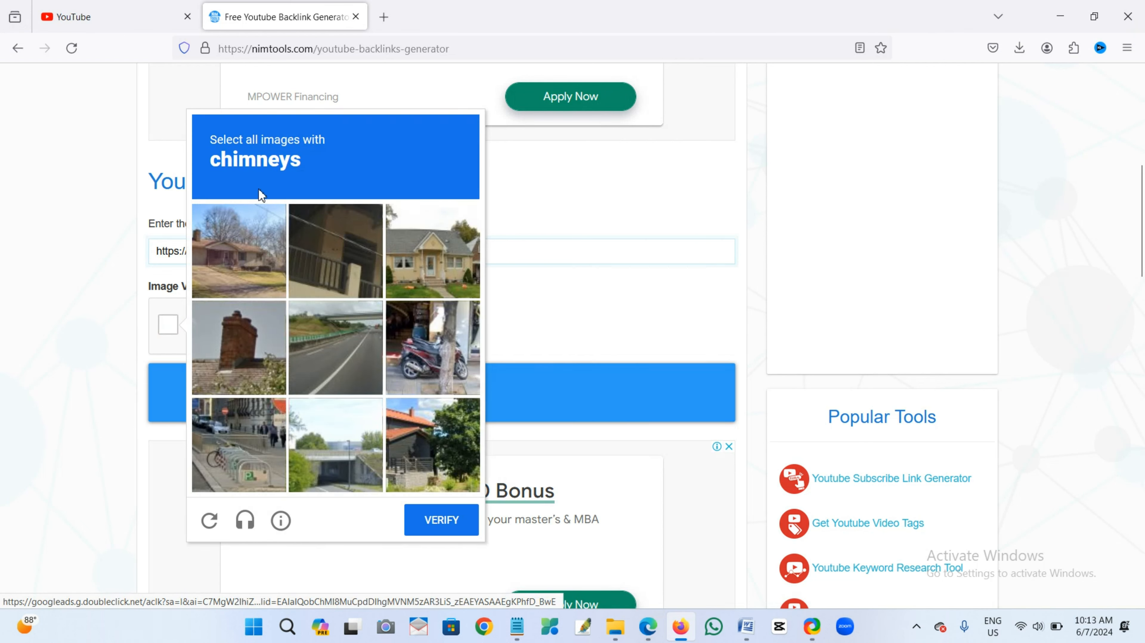
pyautogui.click(439, 249)
pyautogui.click(231, 350)
pyautogui.click(238, 252)
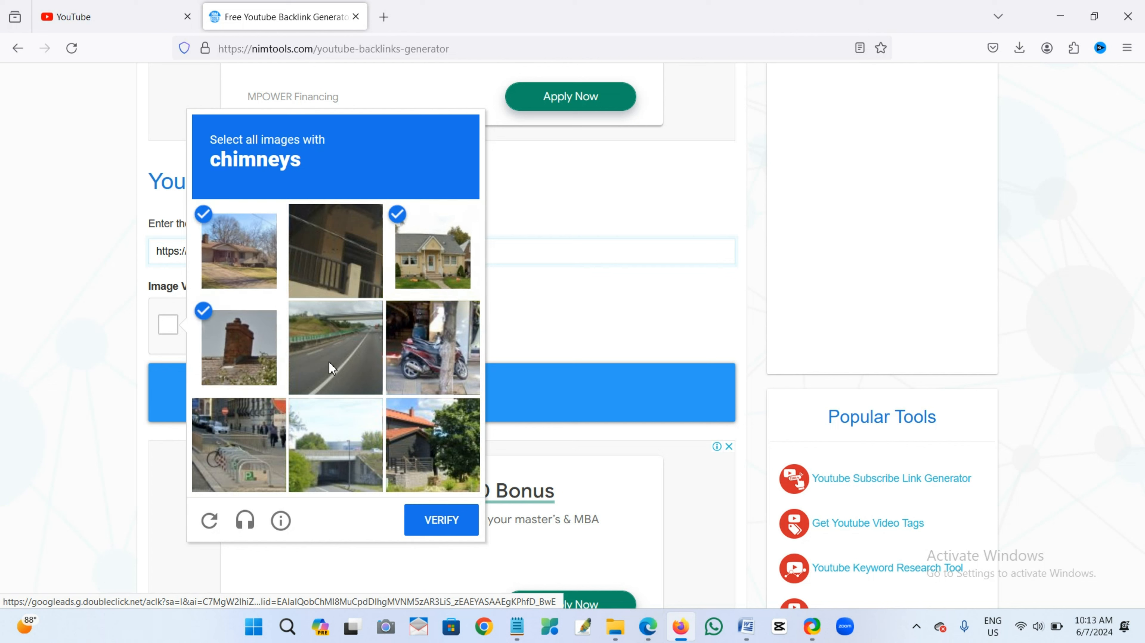
pyautogui.click(431, 446)
pyautogui.click(440, 521)
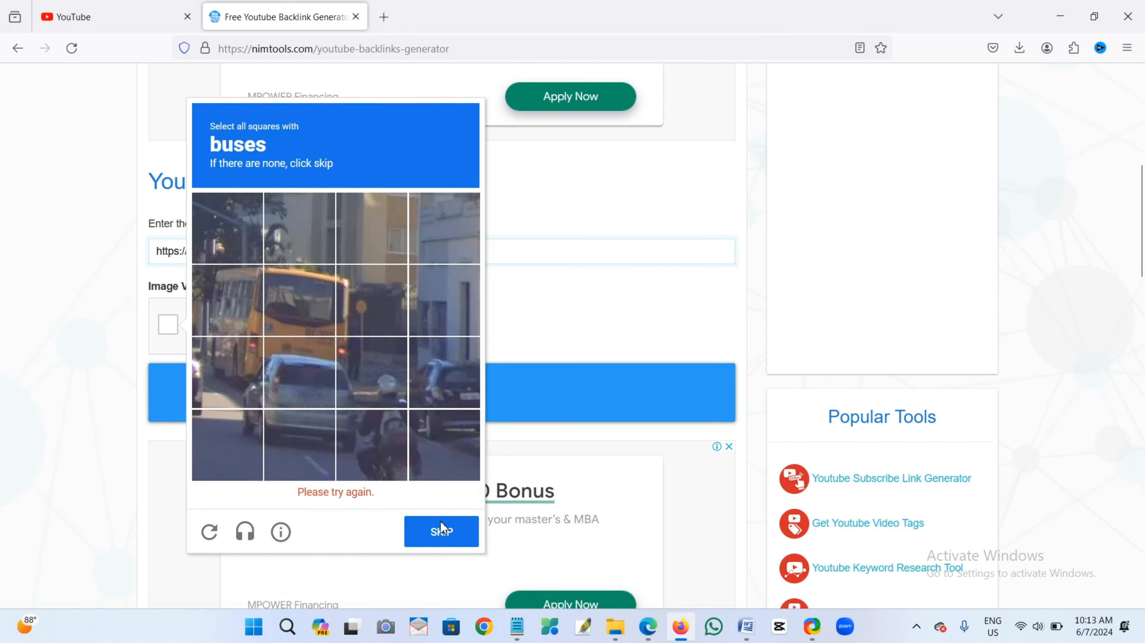
# Step: Answer the buses challenge by selecting the four squares that cover the yellow bus
pyautogui.click(281, 295)
pyautogui.click(227, 311)
pyautogui.click(227, 383)
pyautogui.click(311, 374)
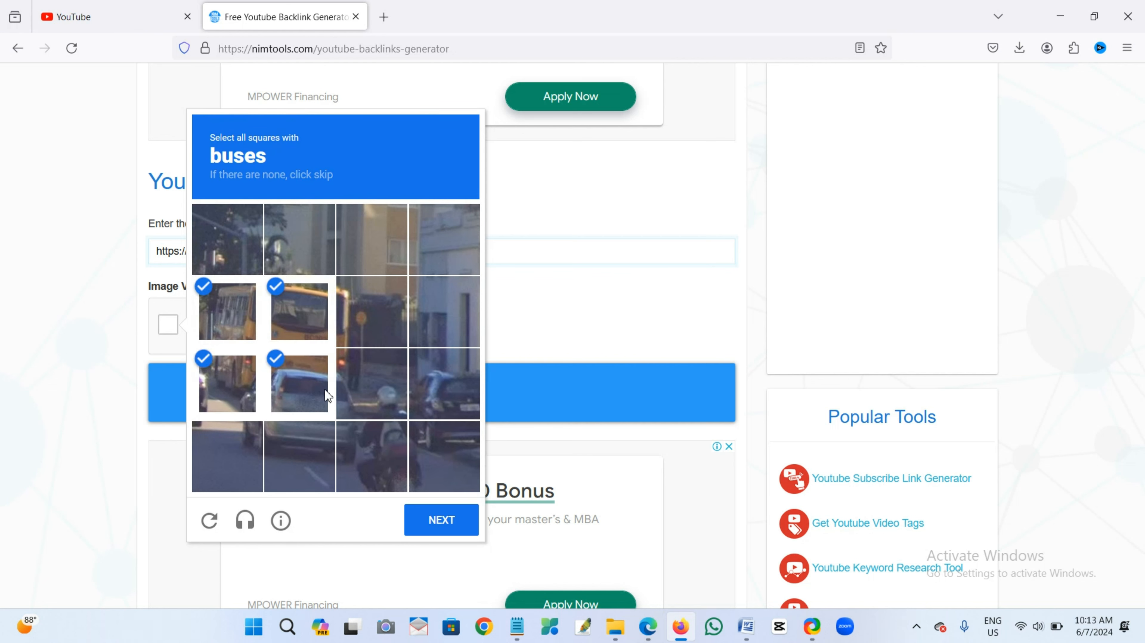
pyautogui.click(425, 514)
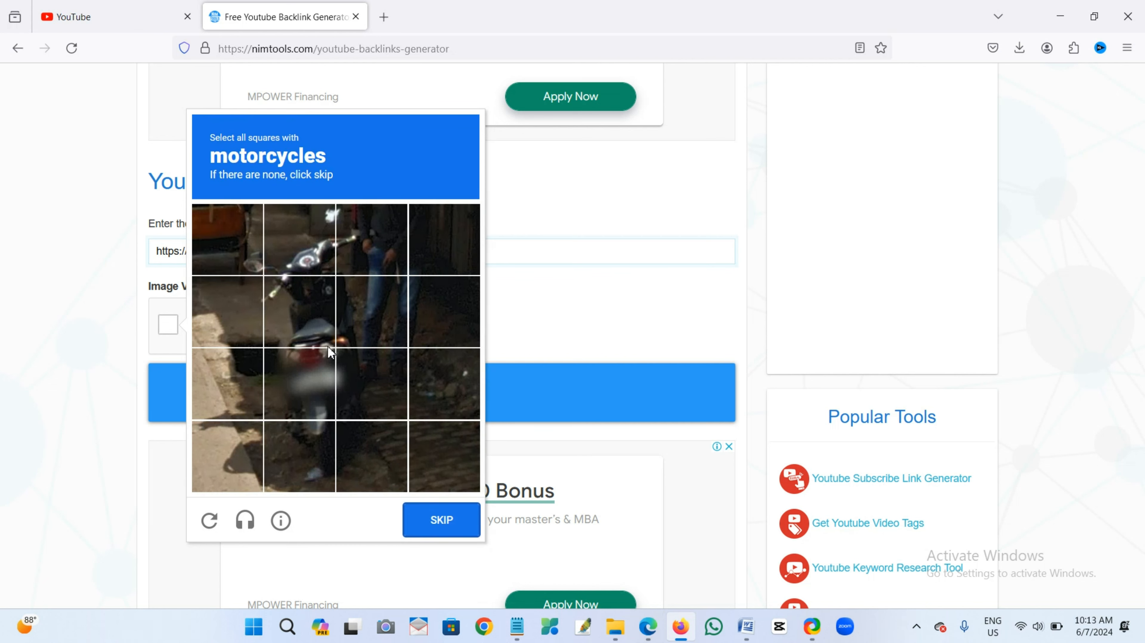
# Step: Answer the motorcycles challenge by selecting squares that cover the parked motorcycle and verify the selection
pyautogui.click(306, 315)
pyautogui.click(299, 240)
pyautogui.click(301, 396)
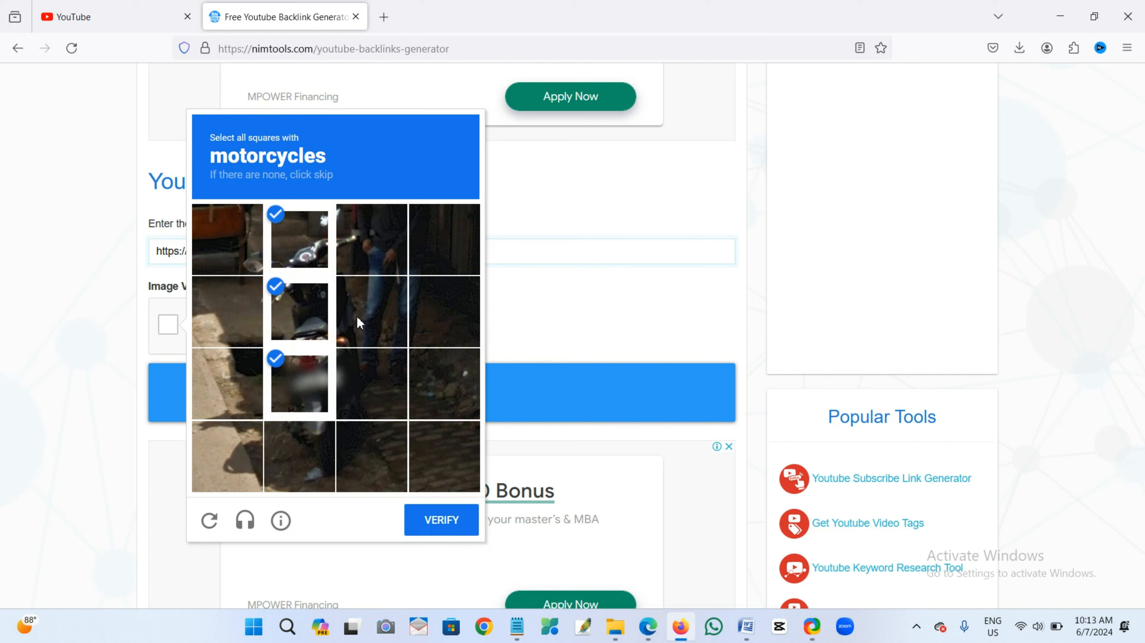
pyautogui.click(369, 247)
pyautogui.click(443, 520)
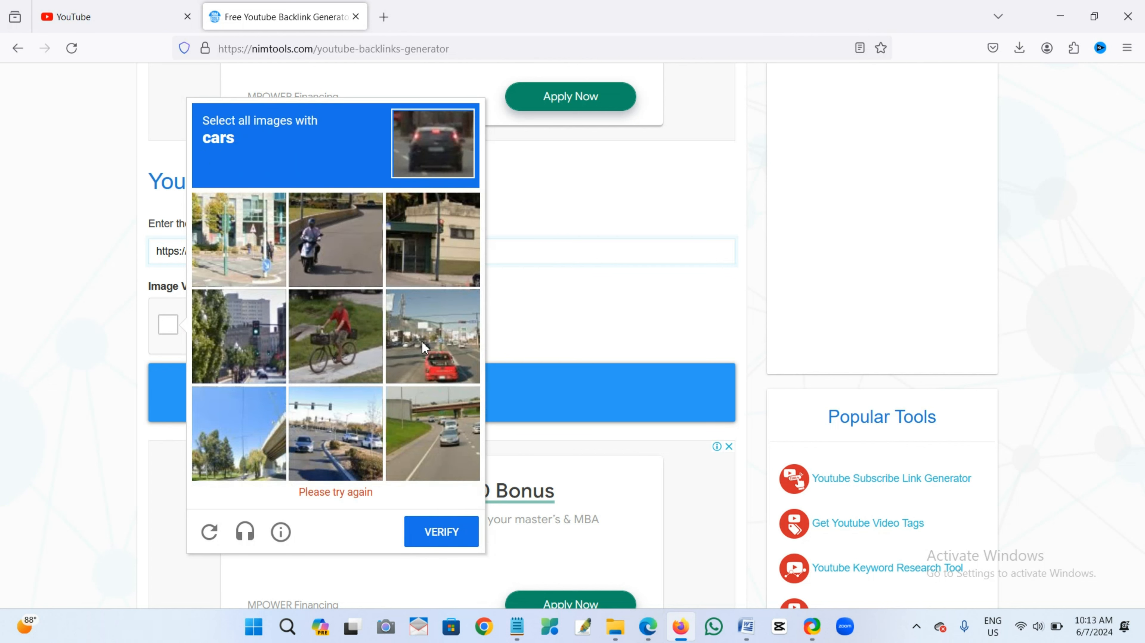
# Step: Answer the cars challenge with the three images containing cars and submit the video link for backlink generation
pyautogui.click(423, 346)
pyautogui.click(441, 456)
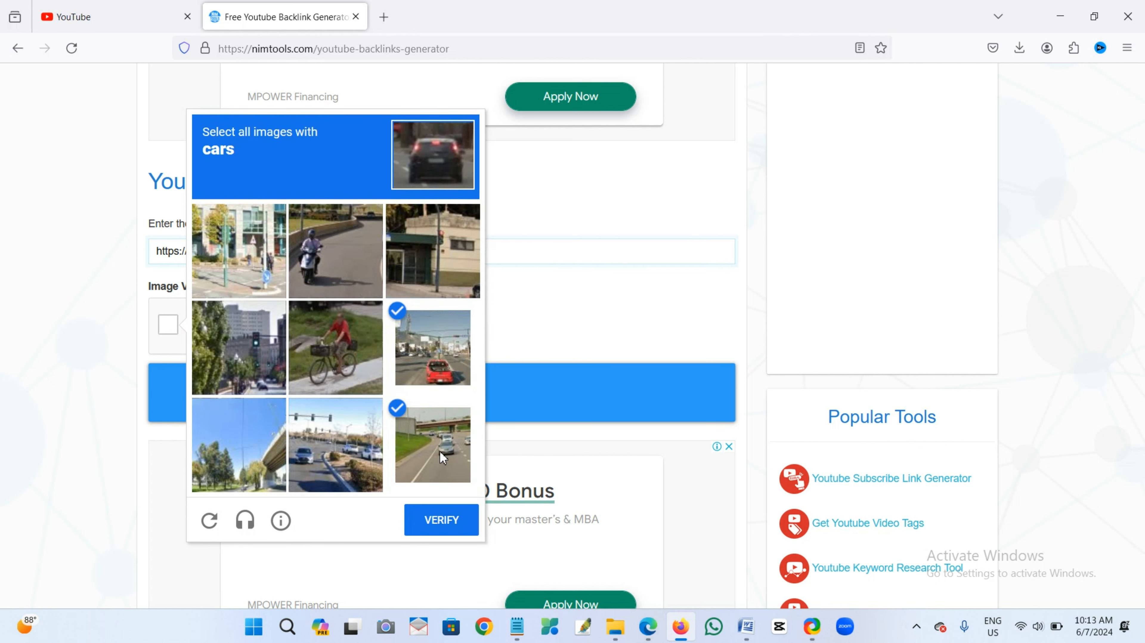
pyautogui.click(325, 473)
pyautogui.click(430, 520)
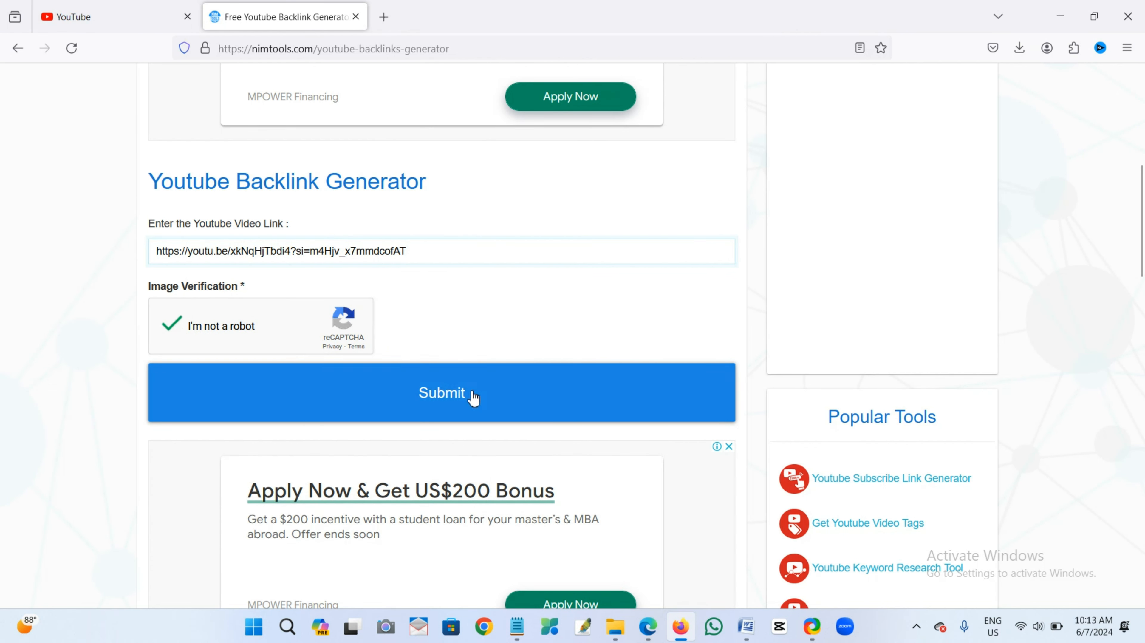
pyautogui.click(450, 396)
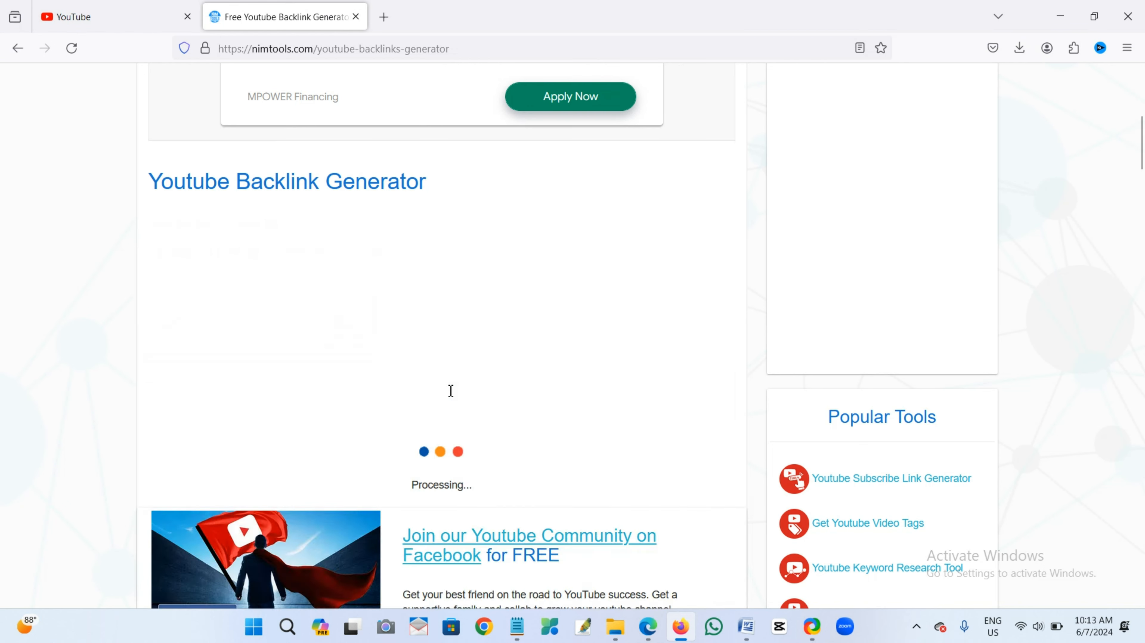
# Step: Examine the whole table of generated backlink pages and their statuses from the first entry to the last
pyautogui.scroll(-1, 600, 229)
pyautogui.scroll(-7, 596, 227)
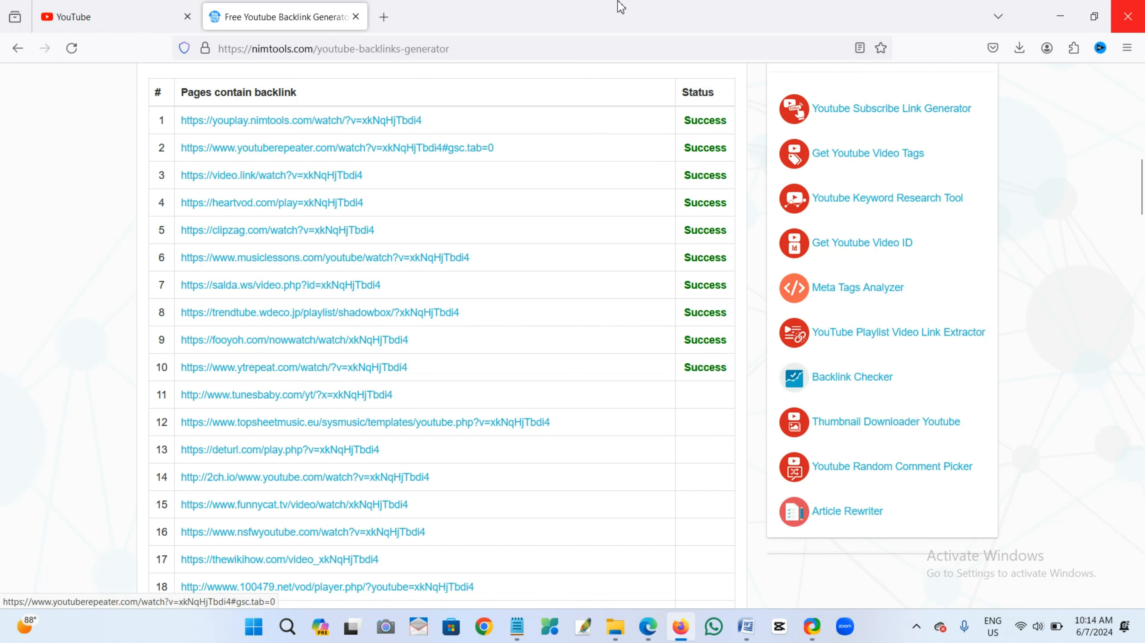
pyautogui.scroll(-20, 340, 313)
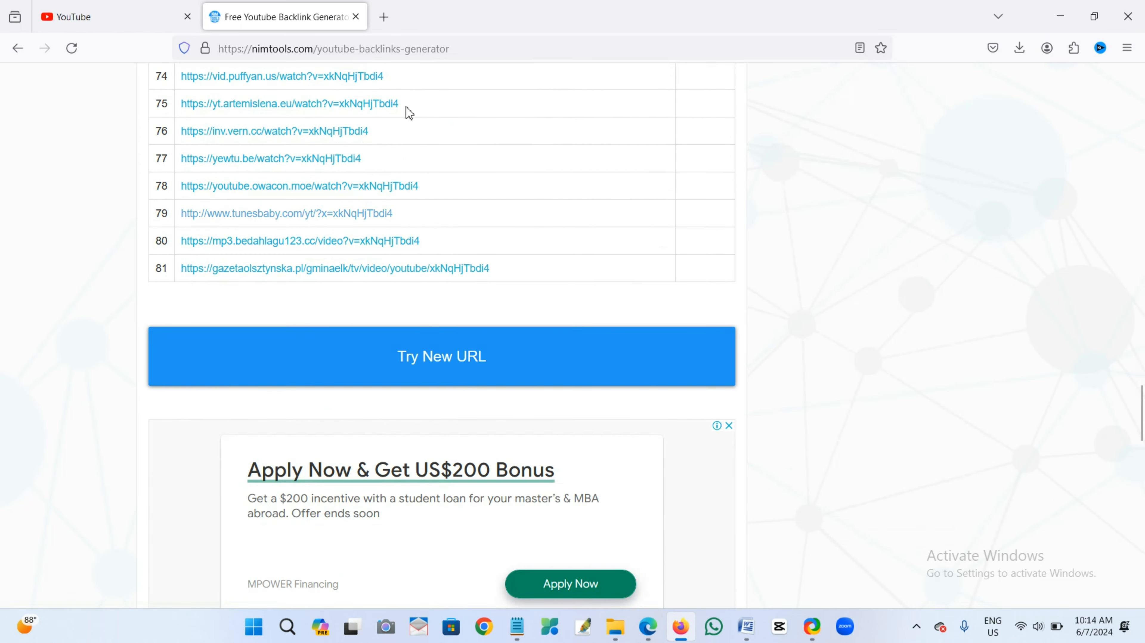
pyautogui.scroll(5, 398, 243)
pyautogui.scroll(20, 398, 243)
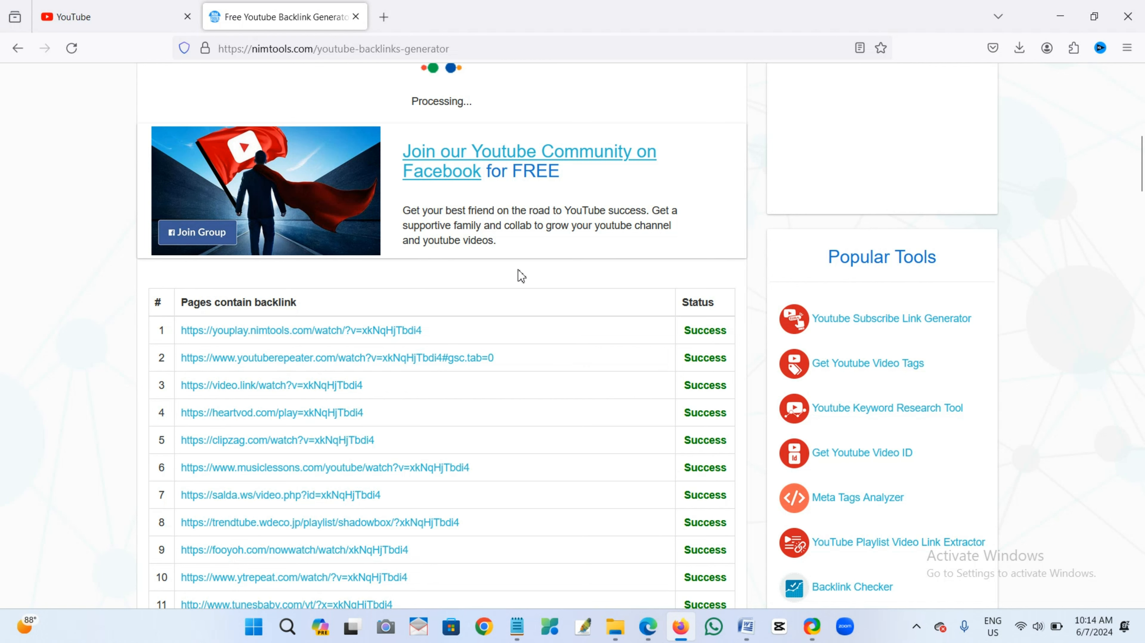
pyautogui.scroll(-1, 520, 272)
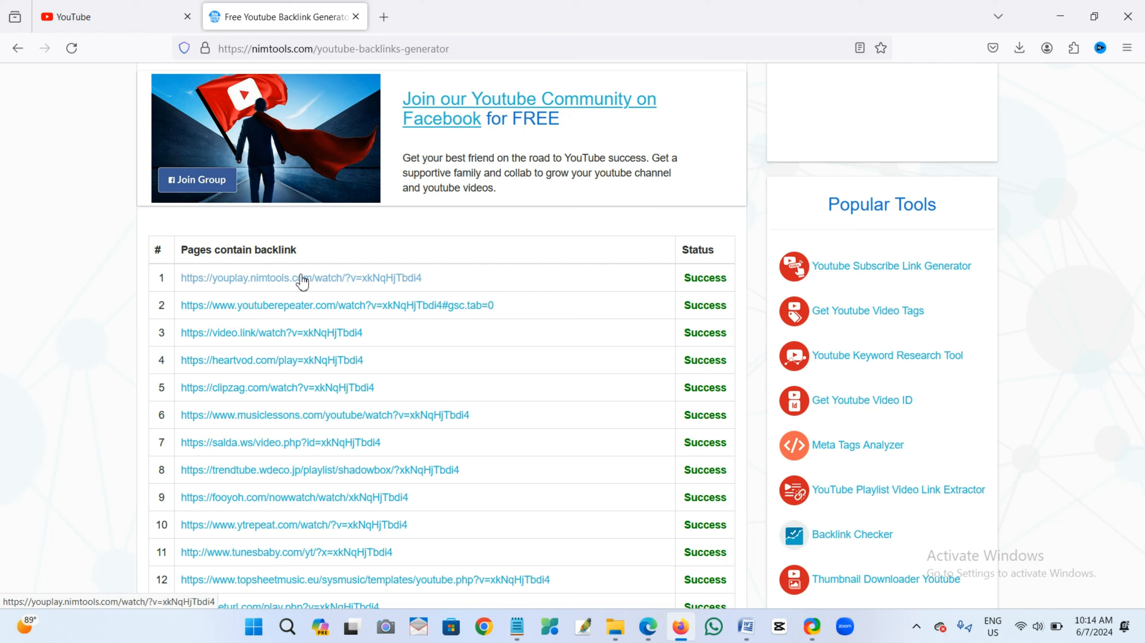
pyautogui.scroll(-20, 345, 297)
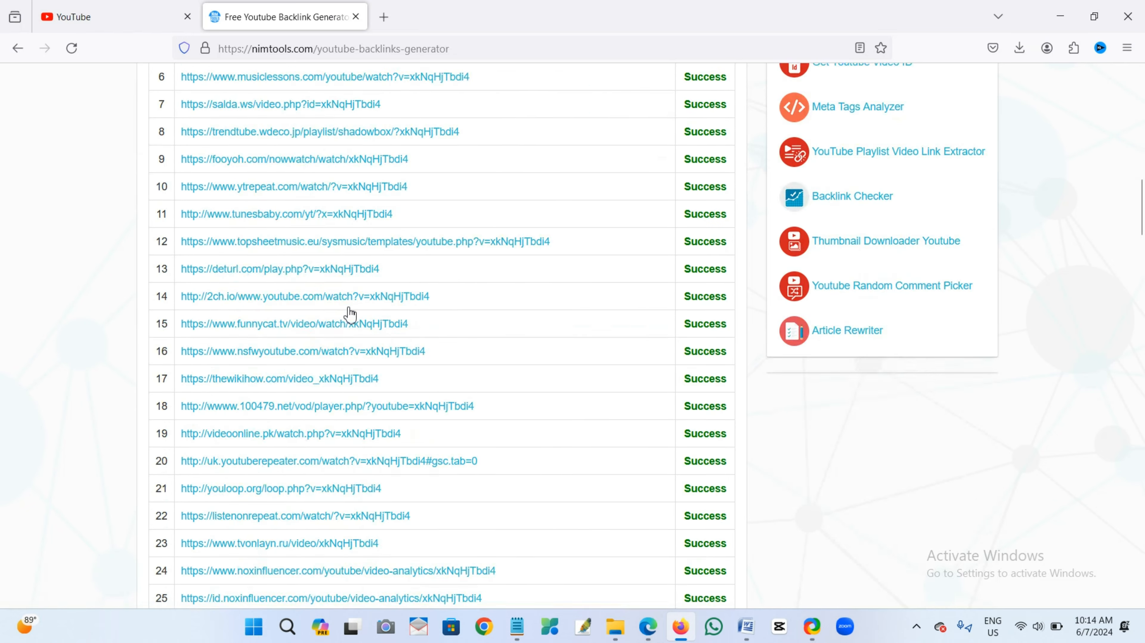
pyautogui.scroll(-20, 310, 512)
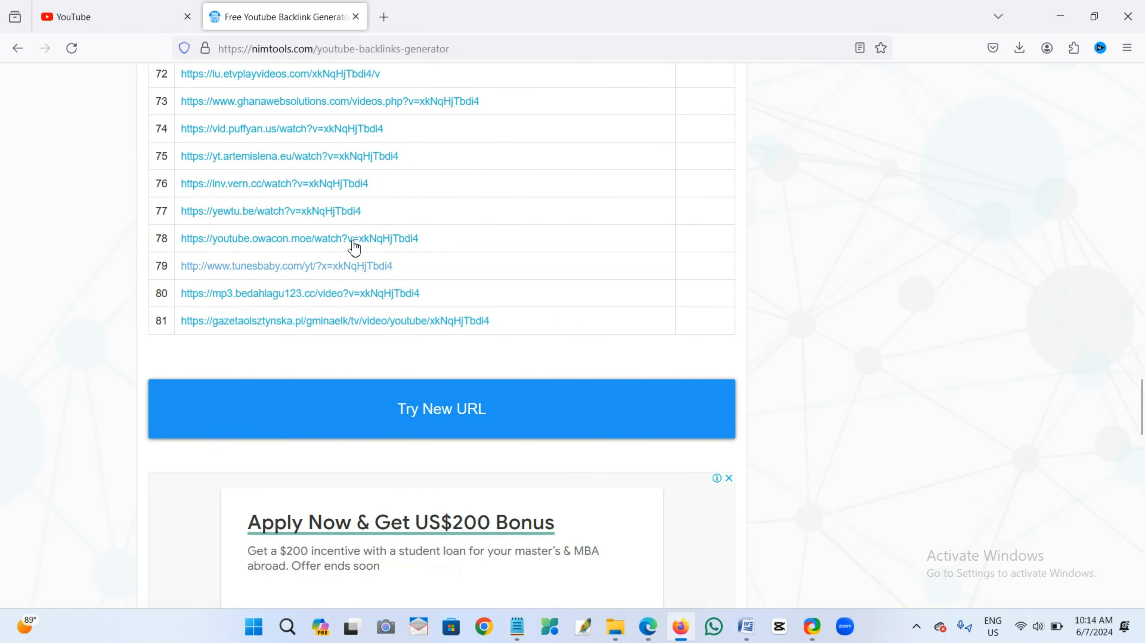
pyautogui.scroll(20, 355, 244)
pyautogui.scroll(13, 356, 244)
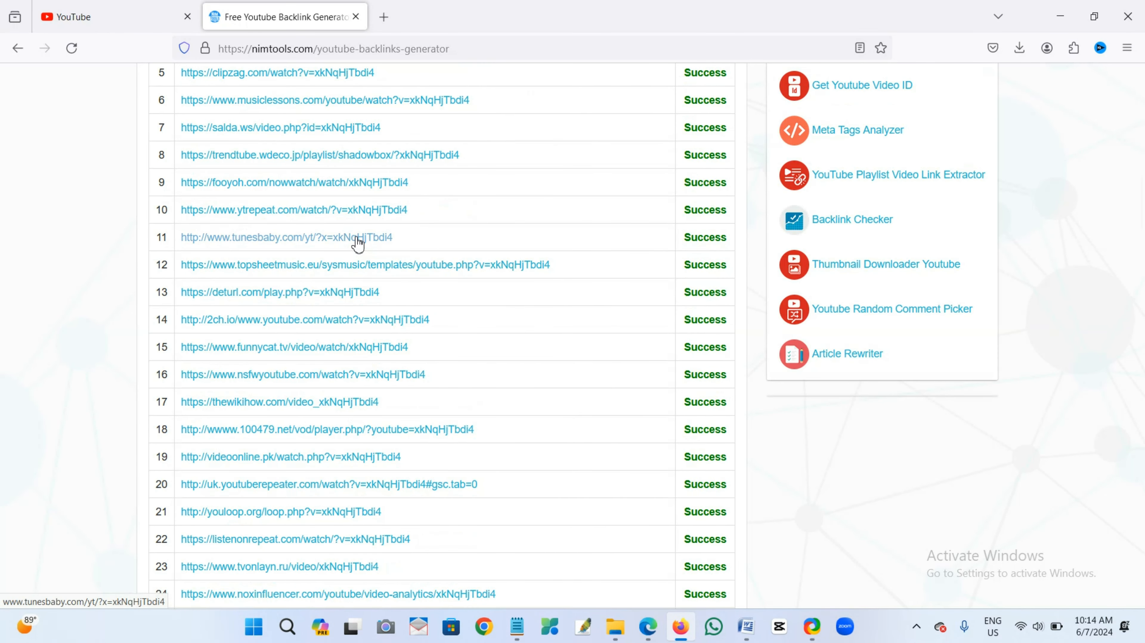
pyautogui.scroll(4, 362, 248)
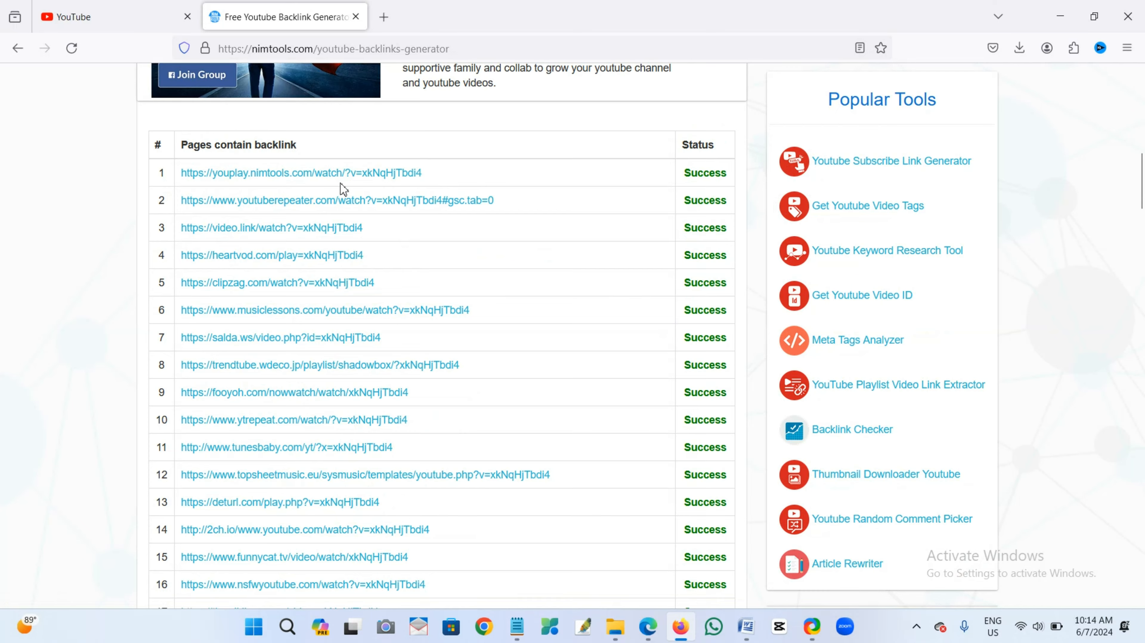
pyautogui.scroll(1, 342, 187)
pyautogui.scroll(5, 337, 215)
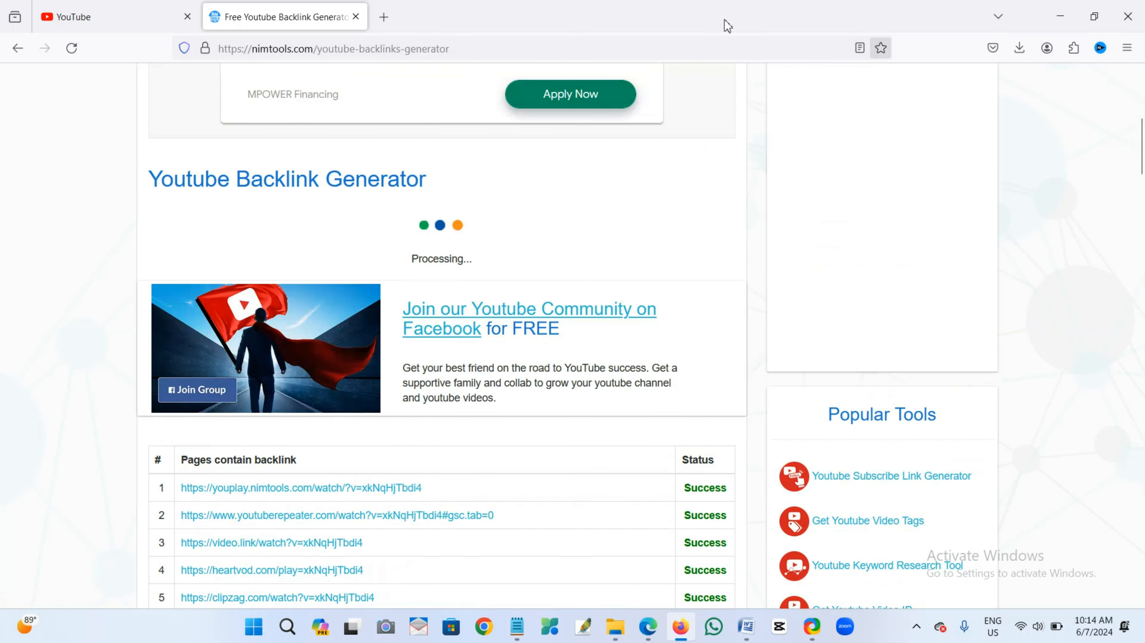
# Step: Search Google for "seo" in a new tab and skim the results page
pyautogui.click(382, 17)
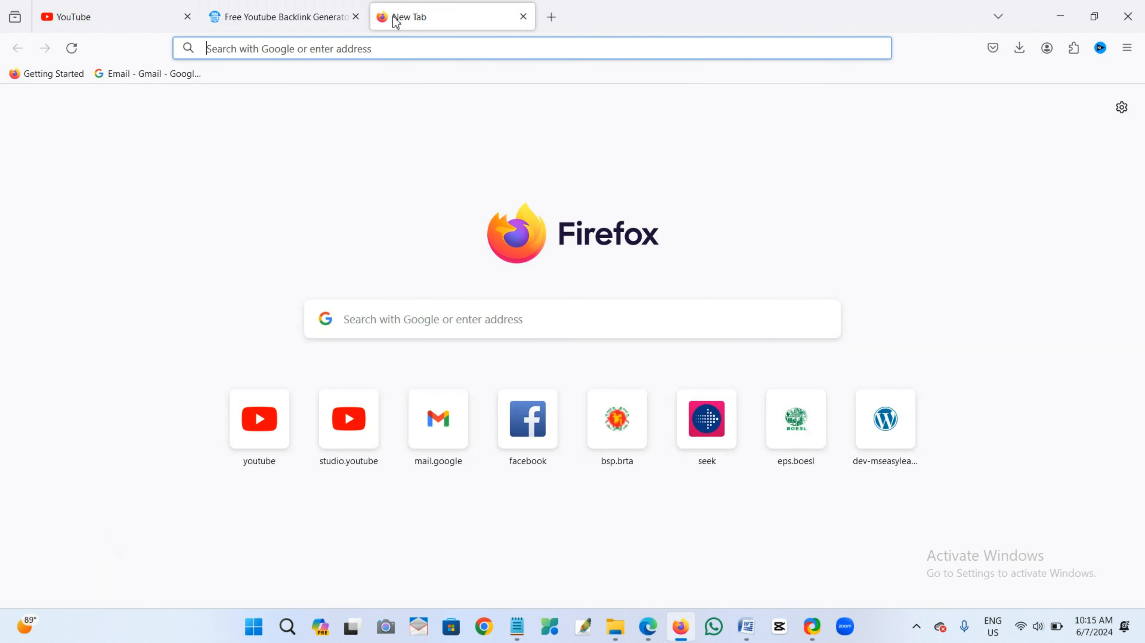
pyautogui.click(454, 320)
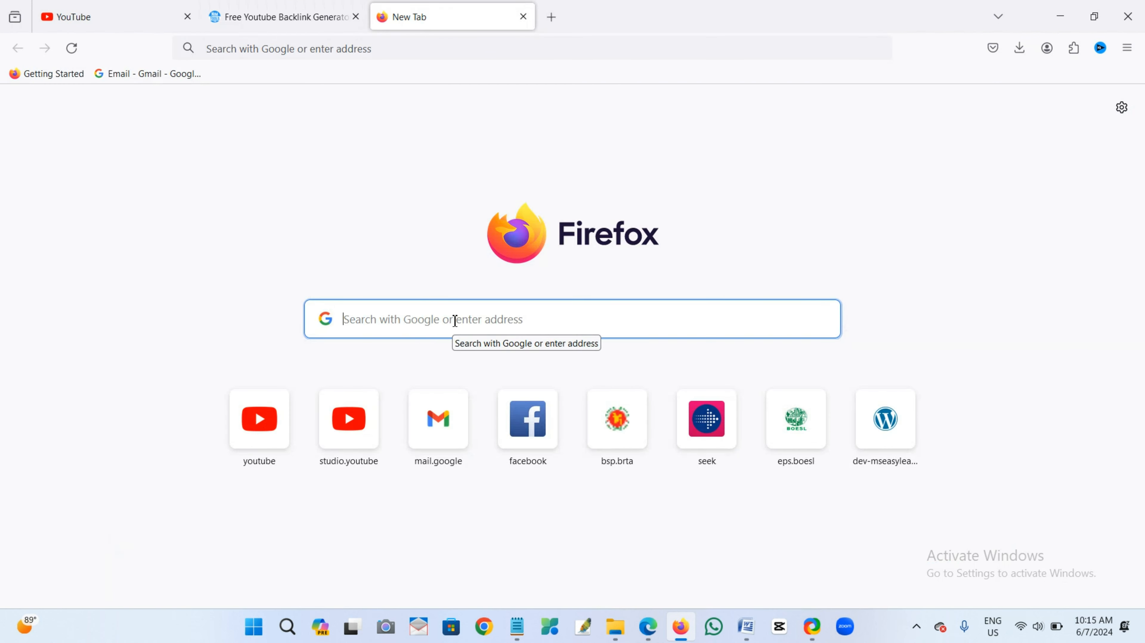
pyautogui.write('seo')
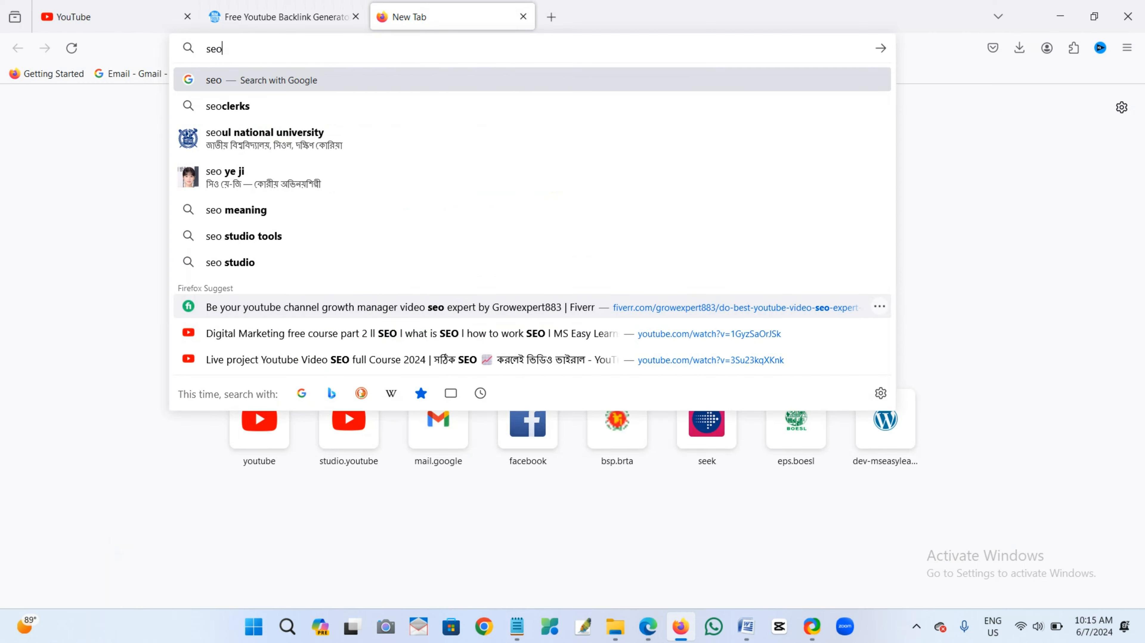
pyautogui.press('Return')
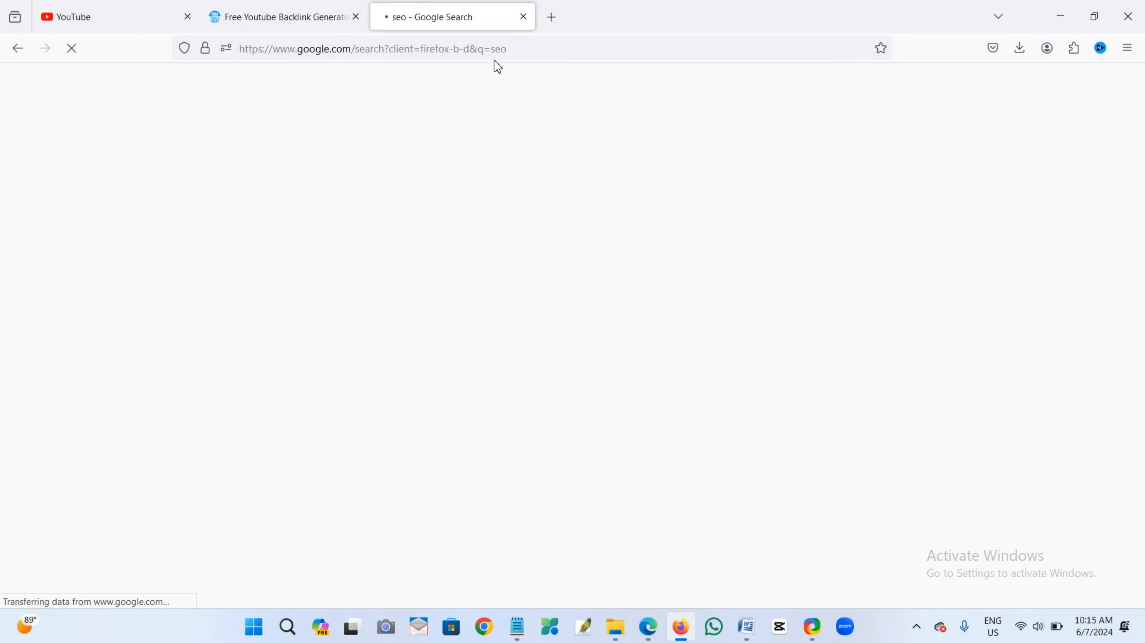
pyautogui.scroll(-10, 496, 220)
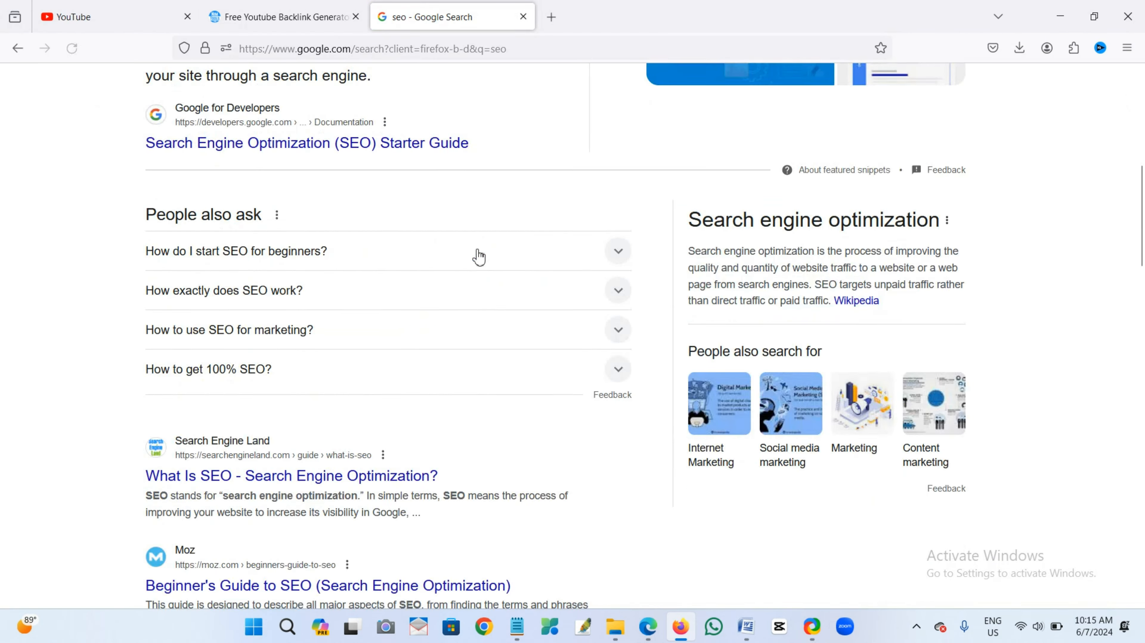
pyautogui.scroll(-15, 479, 256)
pyautogui.scroll(10, 431, 270)
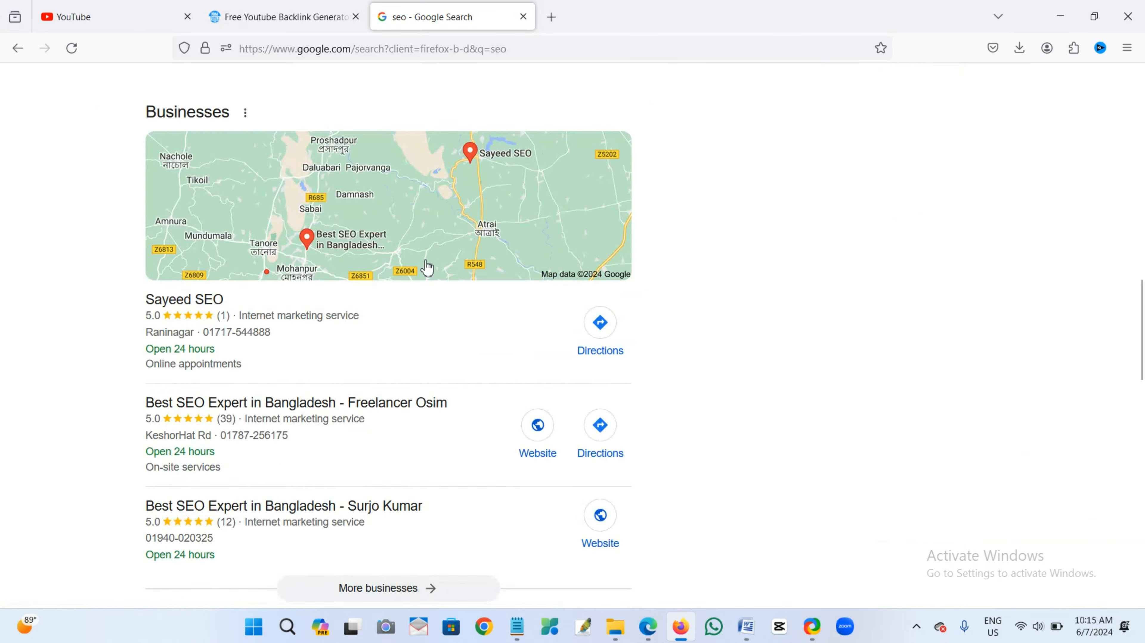
pyautogui.scroll(8, 428, 266)
pyautogui.scroll(5, 273, 167)
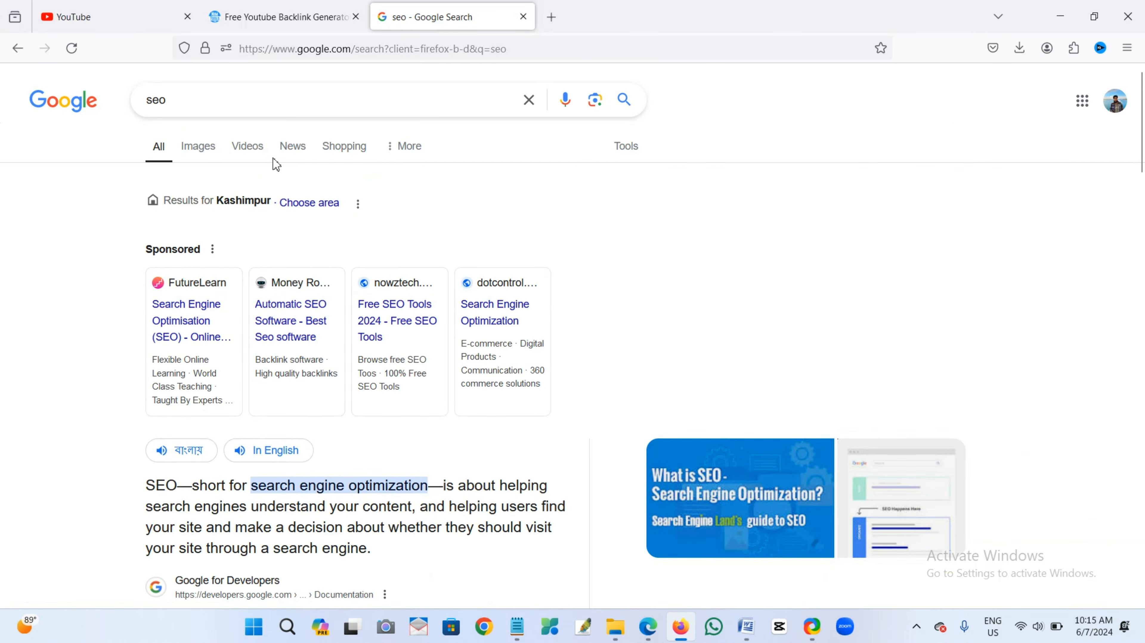
# Step: Check the video results for the seo search, return to all results and look down the list
pyautogui.click(249, 150)
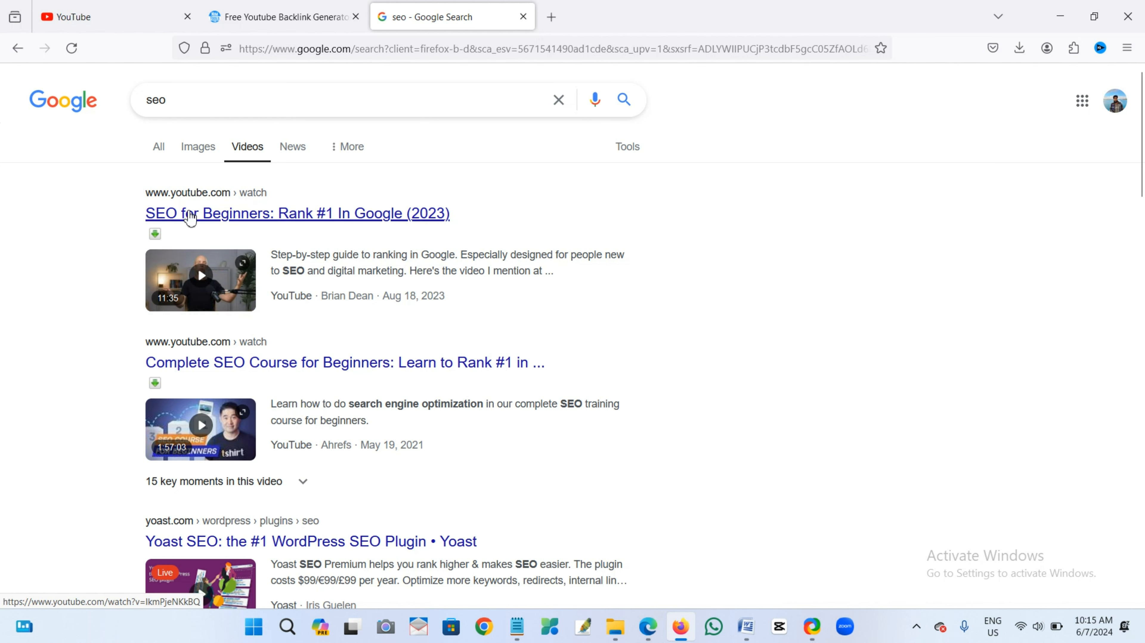
pyautogui.click(159, 148)
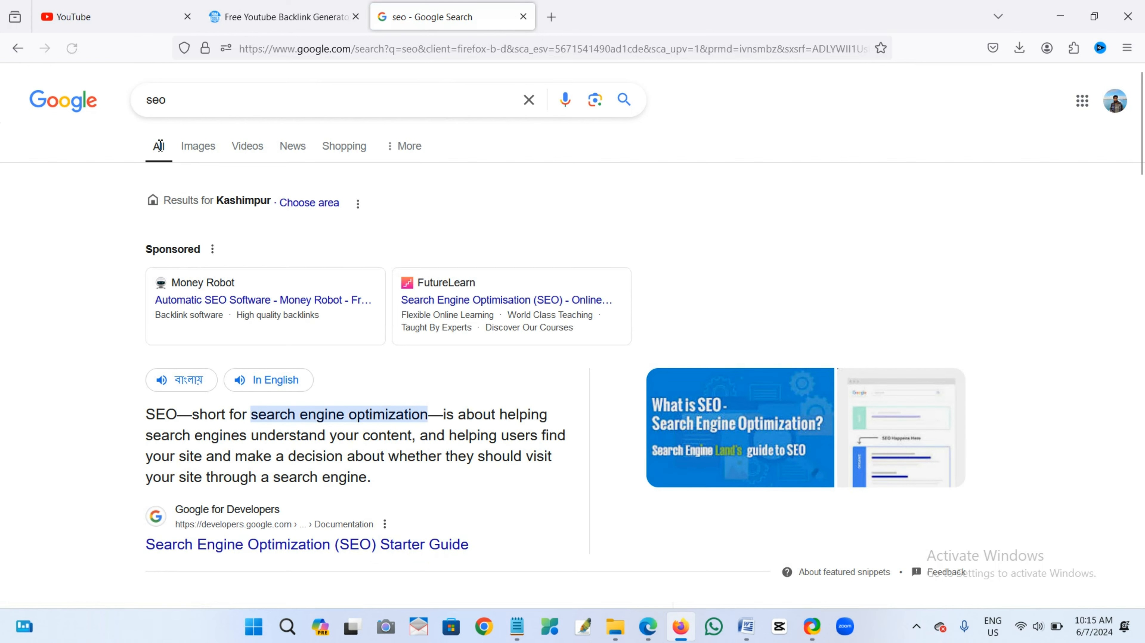
pyautogui.scroll(-5, 438, 300)
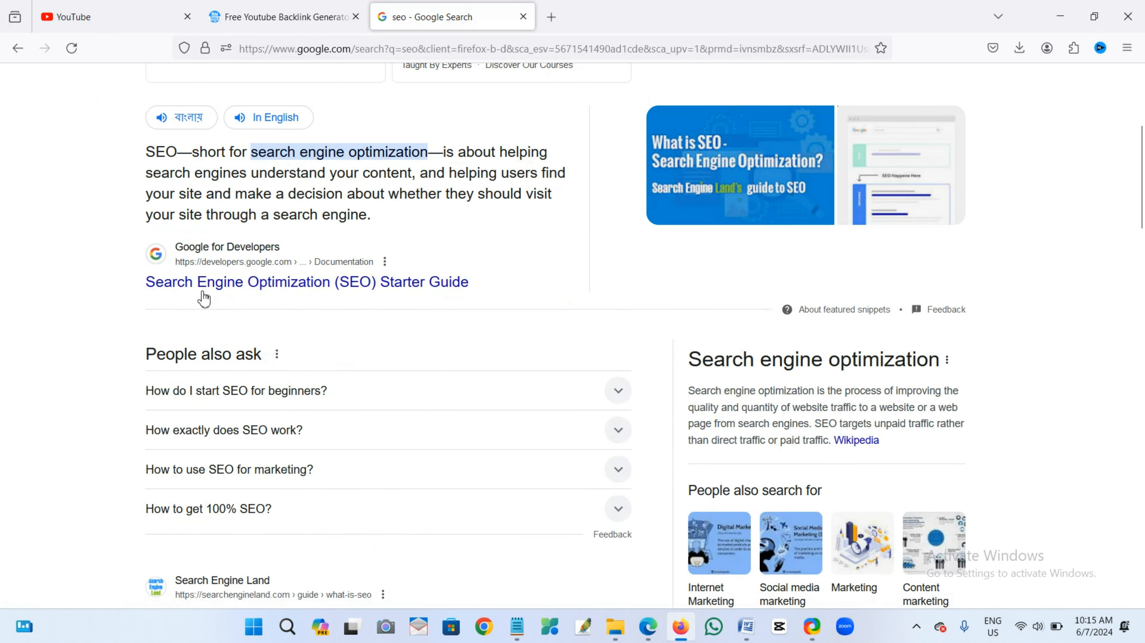
pyautogui.scroll(-6, 273, 301)
pyautogui.scroll(-9, 234, 297)
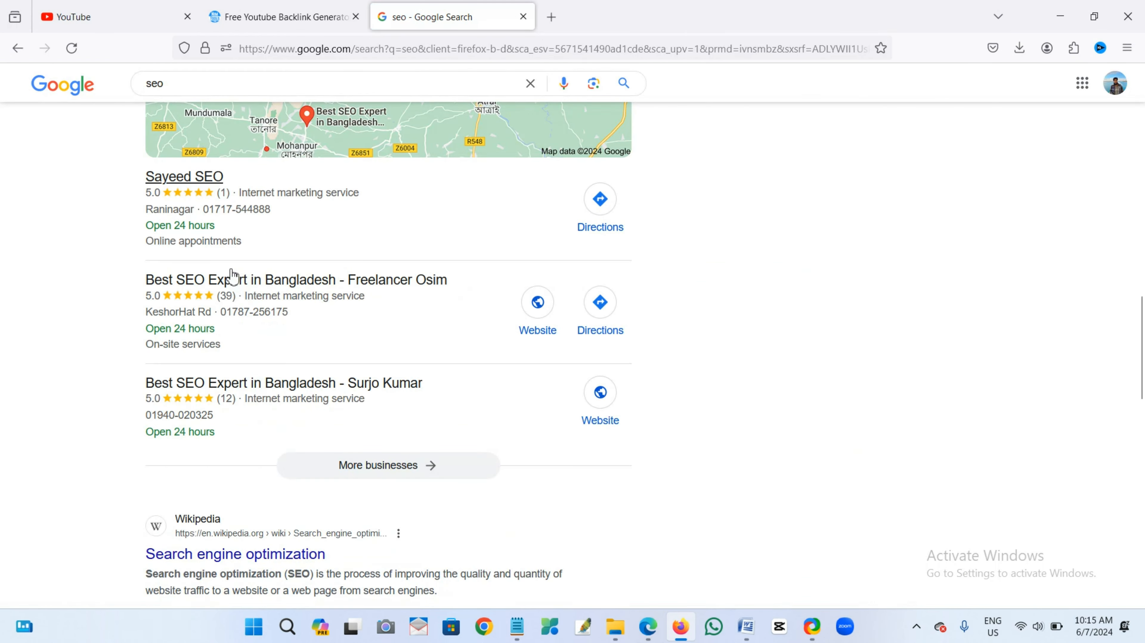
pyautogui.scroll(-10, 193, 403)
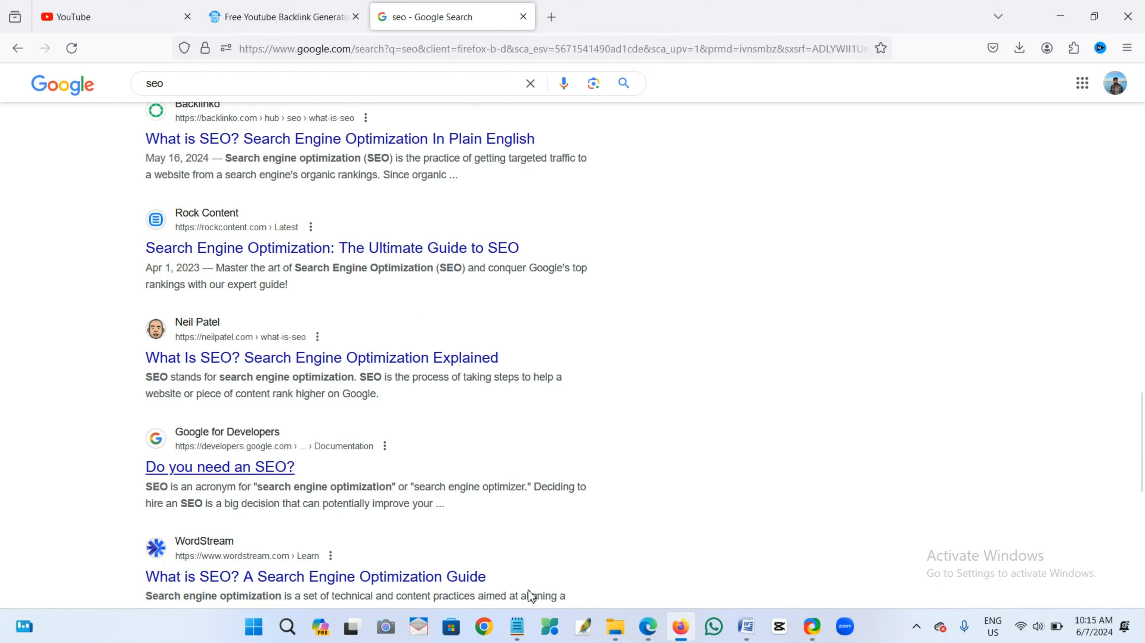
# Step: Go back to the NimTools backlink generator page, dismiss the advertisement and review the backlink statuses down the table
pyautogui.click(677, 628)
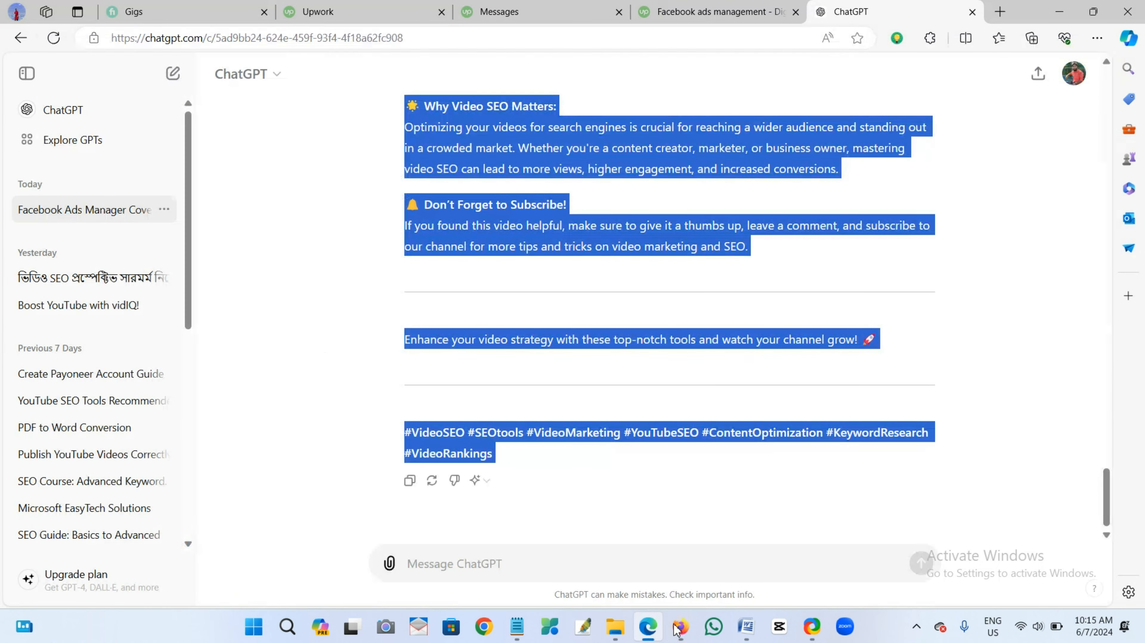
pyautogui.click(680, 630)
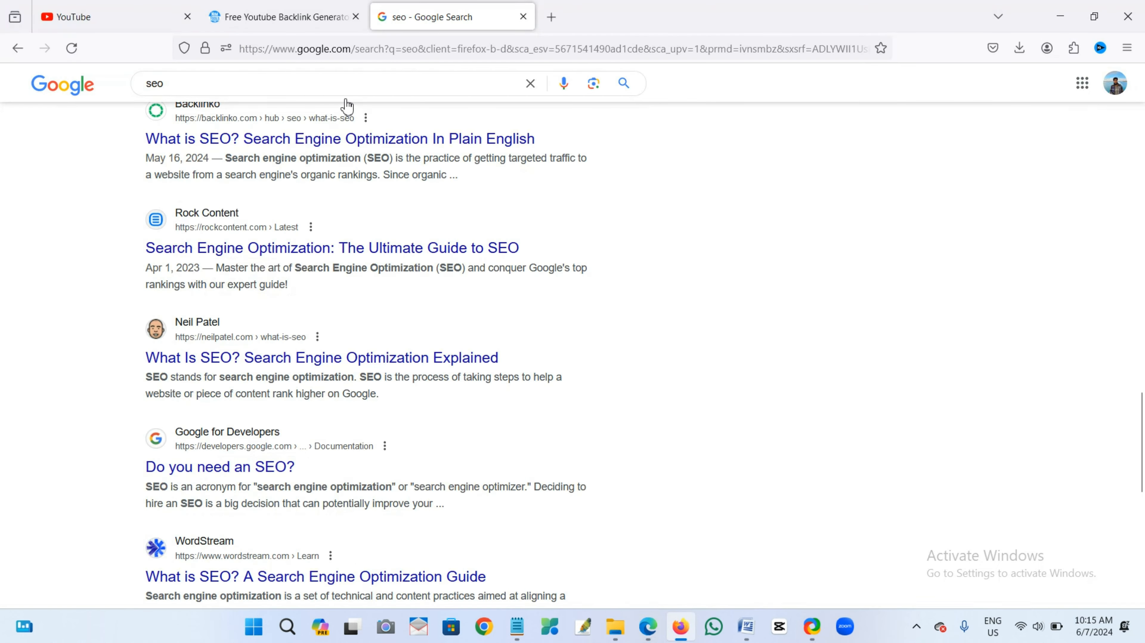
pyautogui.click(292, 17)
pyautogui.click(121, 12)
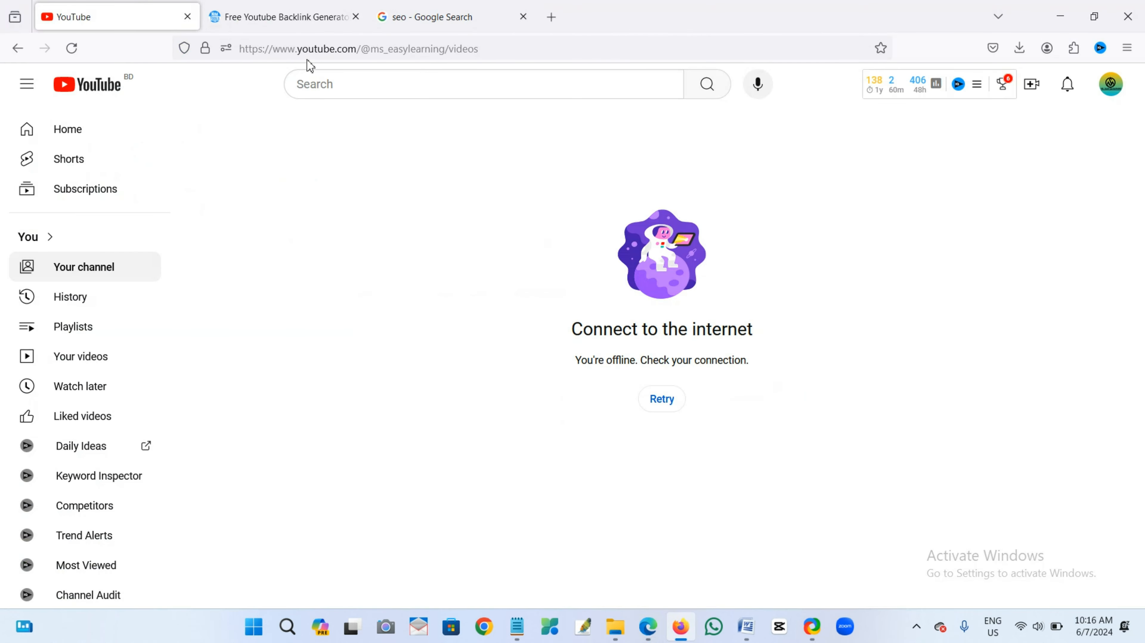
pyautogui.click(311, 17)
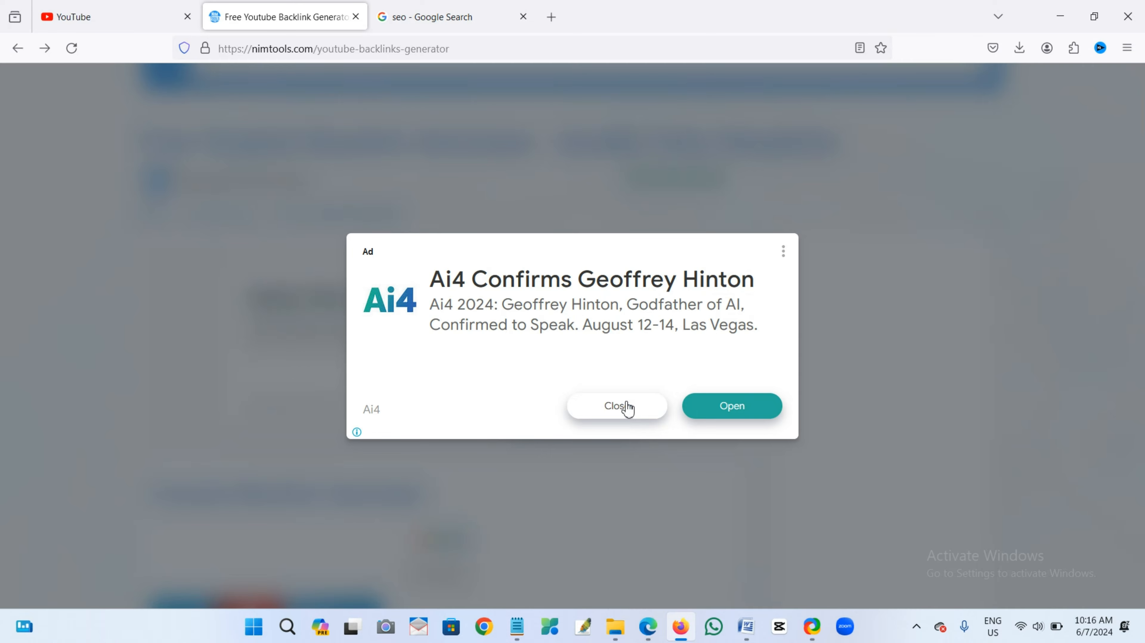
pyautogui.click(628, 406)
pyautogui.scroll(-15, 617, 360)
pyautogui.scroll(-10, 608, 274)
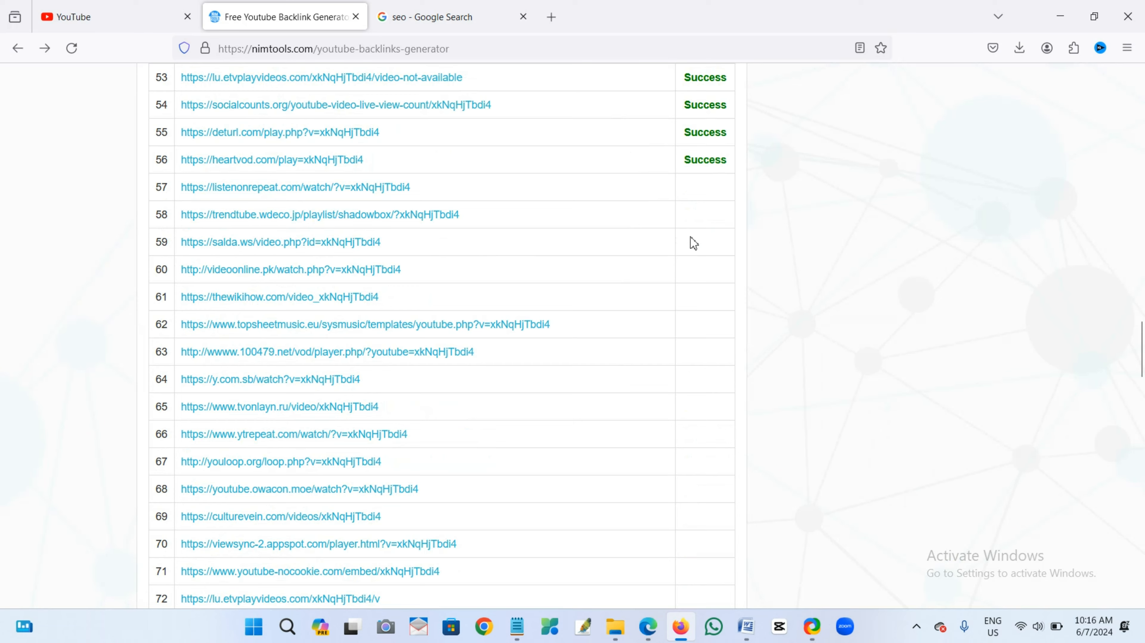
pyautogui.scroll(-9, 382, 333)
# Step: Switch to the Demo Video for video seo folder in File Explorer and copy the name of the Video SEO Best Apps image
pyautogui.click(128, 25)
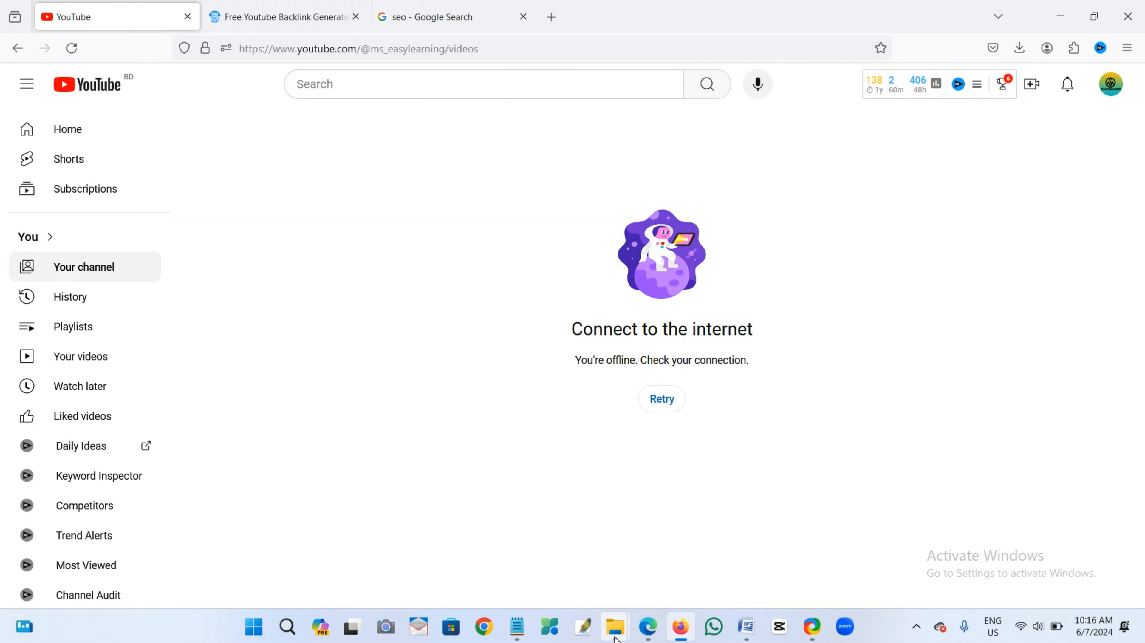
pyautogui.moveTo(616, 639)
pyautogui.click(934, 574)
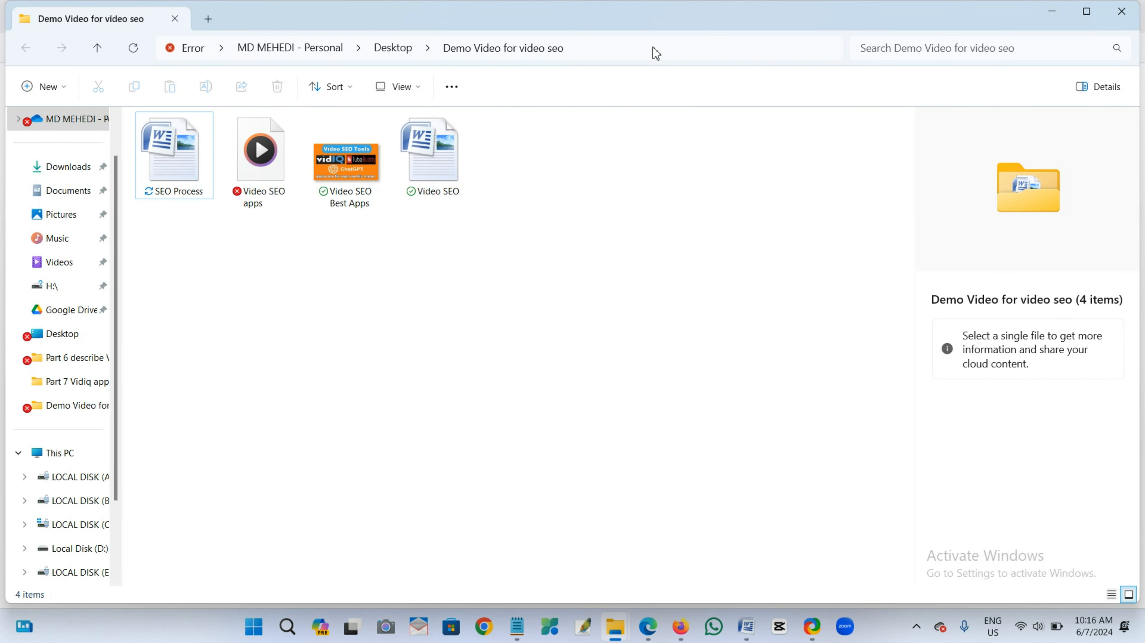
pyautogui.click(356, 205)
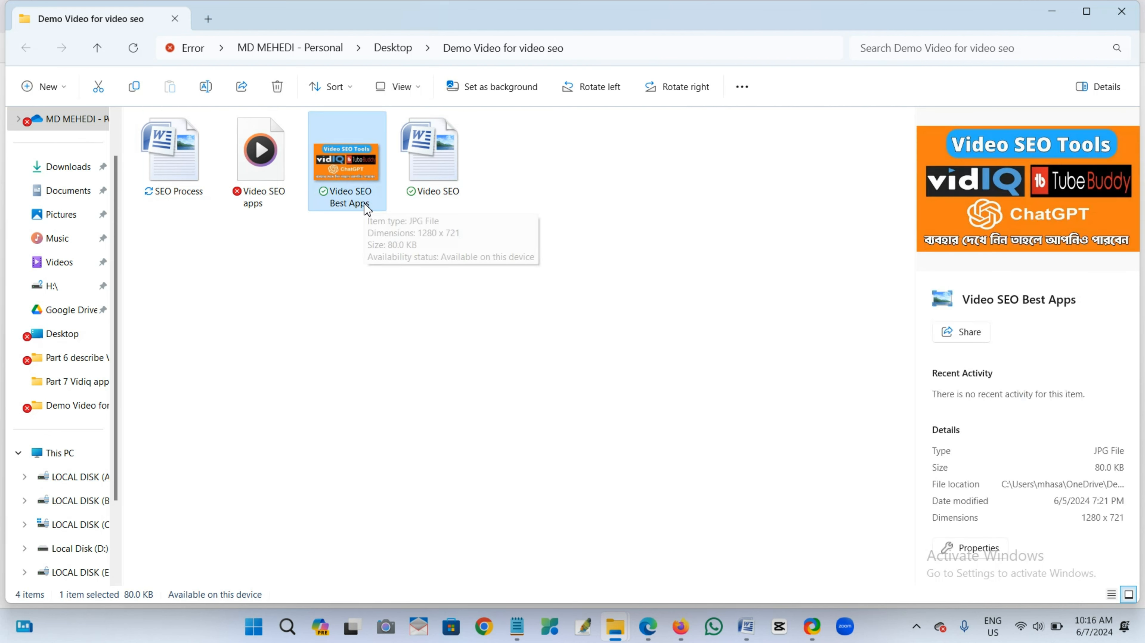
pyautogui.click(366, 204)
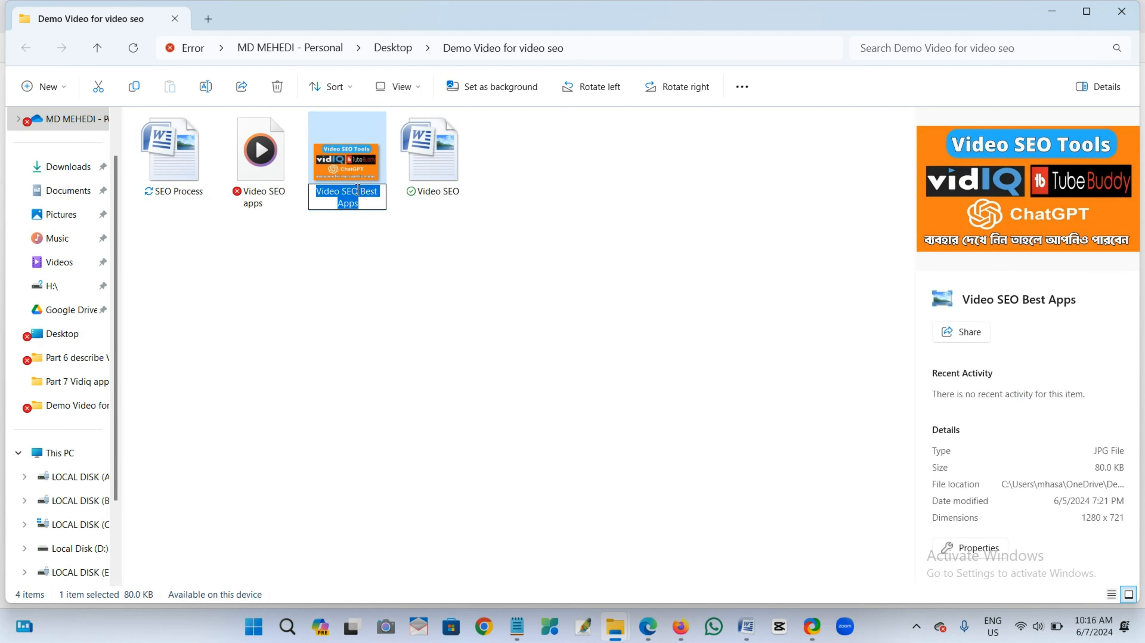
pyautogui.rightClick(350, 199)
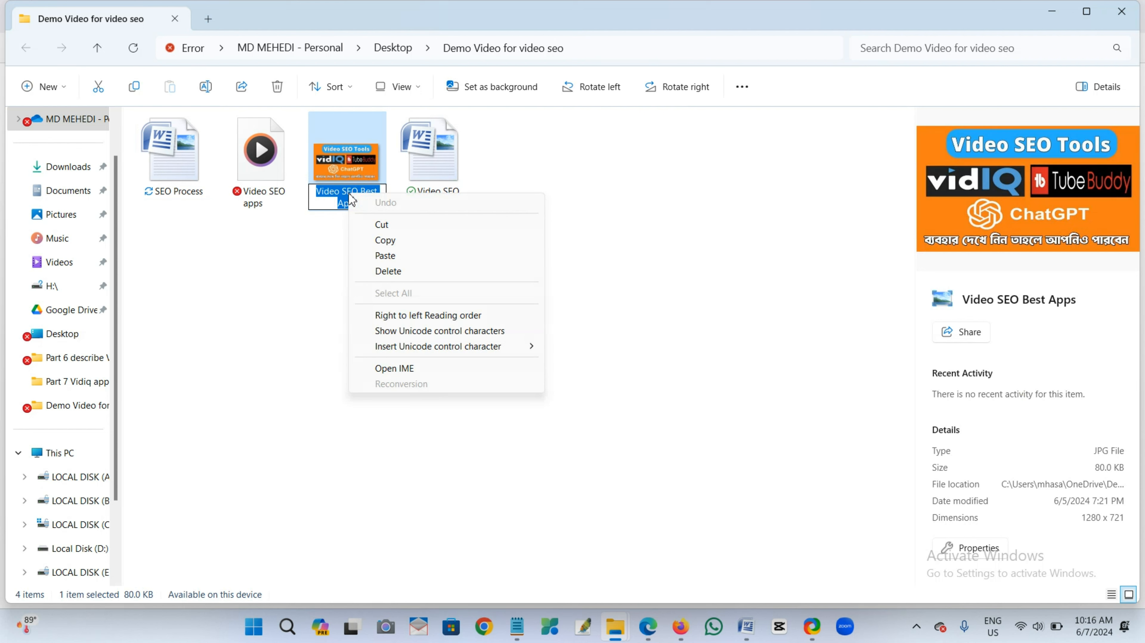
pyautogui.click(386, 241)
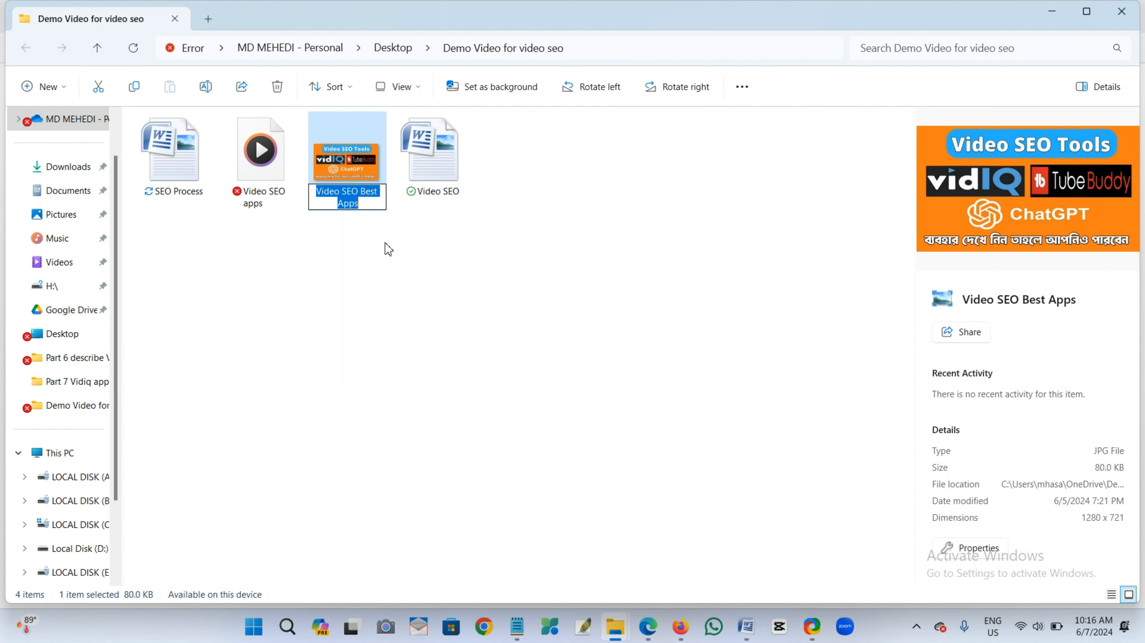
pyautogui.click(387, 249)
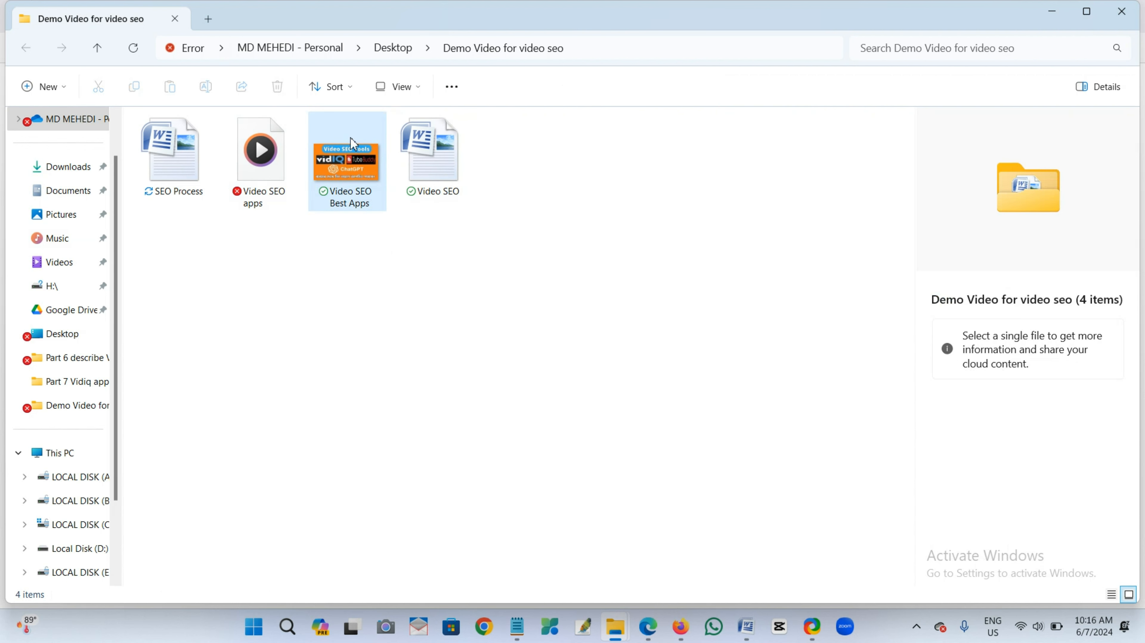
# Step: Open the Video SEO Best Apps image's detailed properties and paste the copied name as both title and subject
pyautogui.click(352, 166)
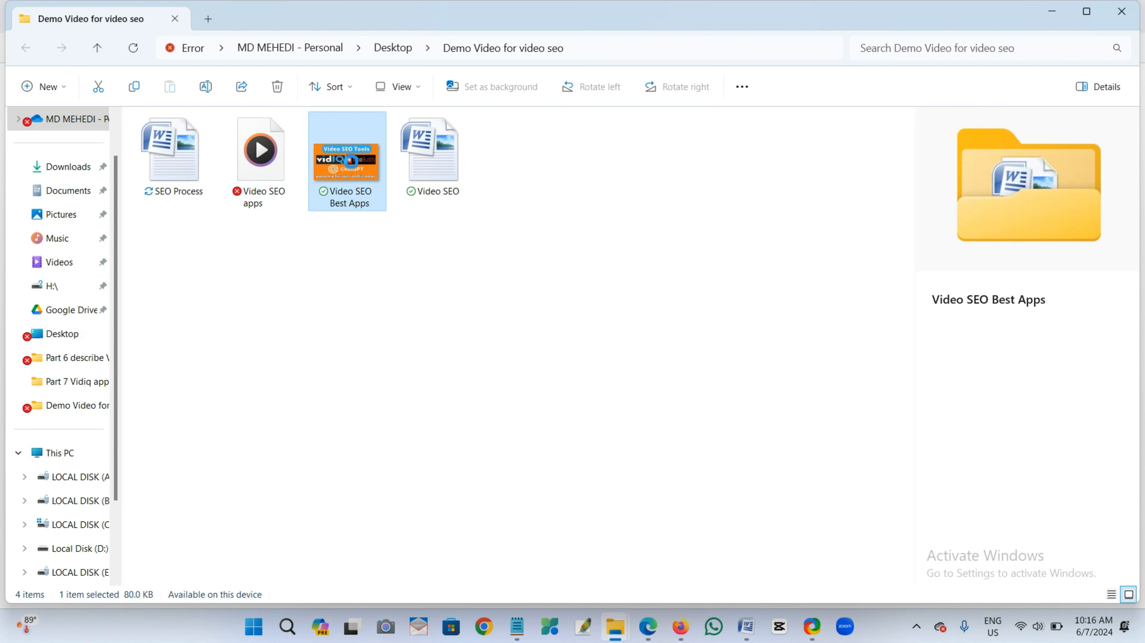
pyautogui.rightClick(351, 161)
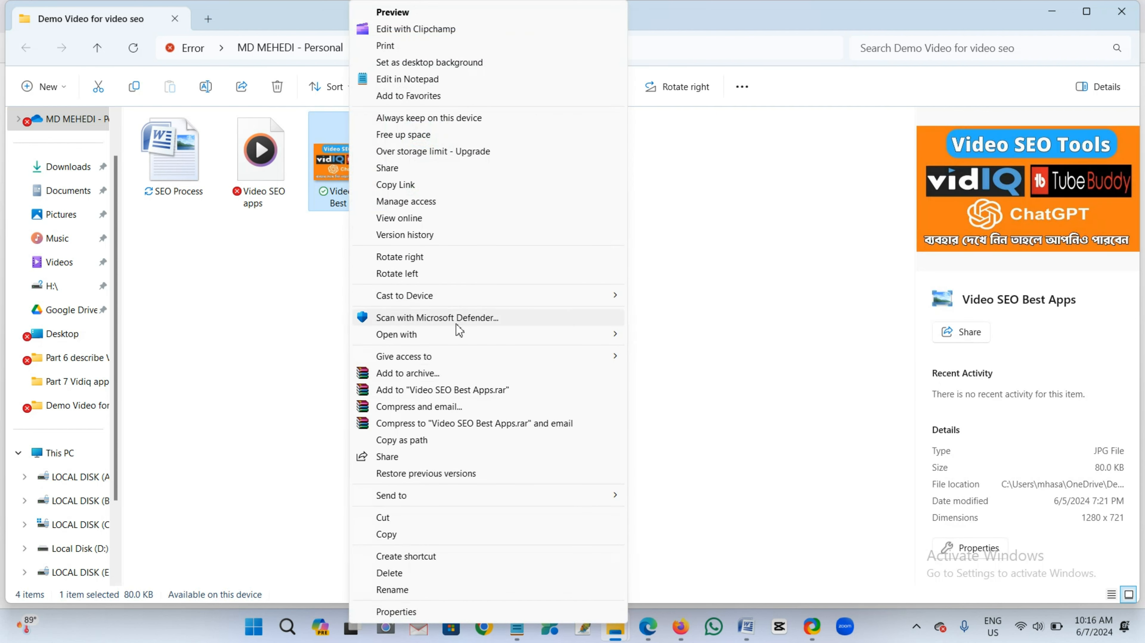
pyautogui.click(417, 611)
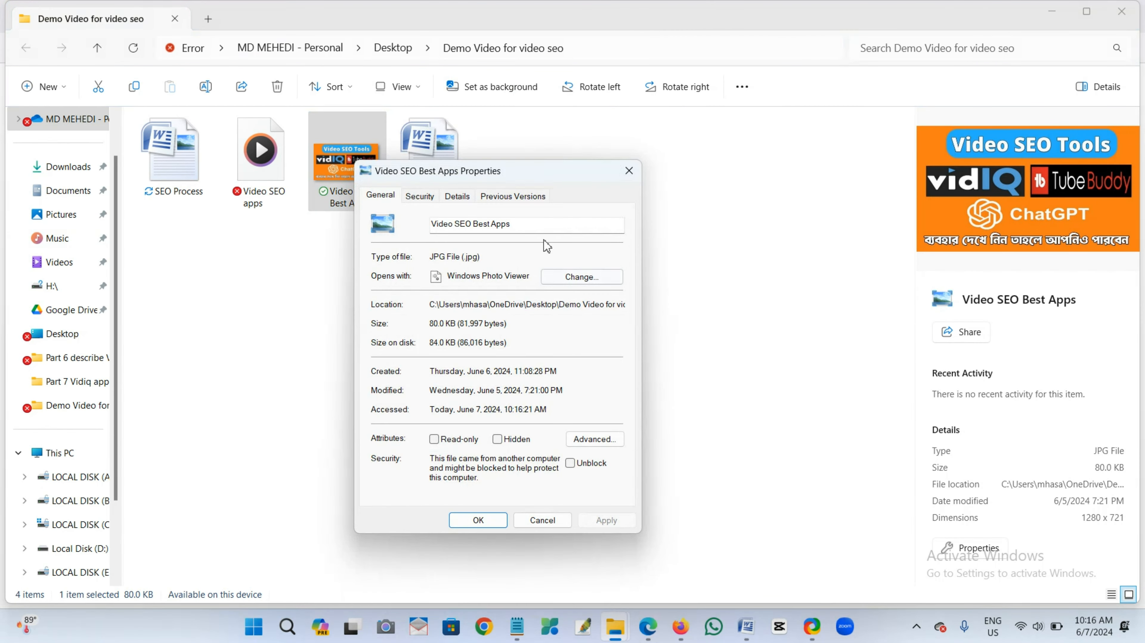
pyautogui.click(465, 203)
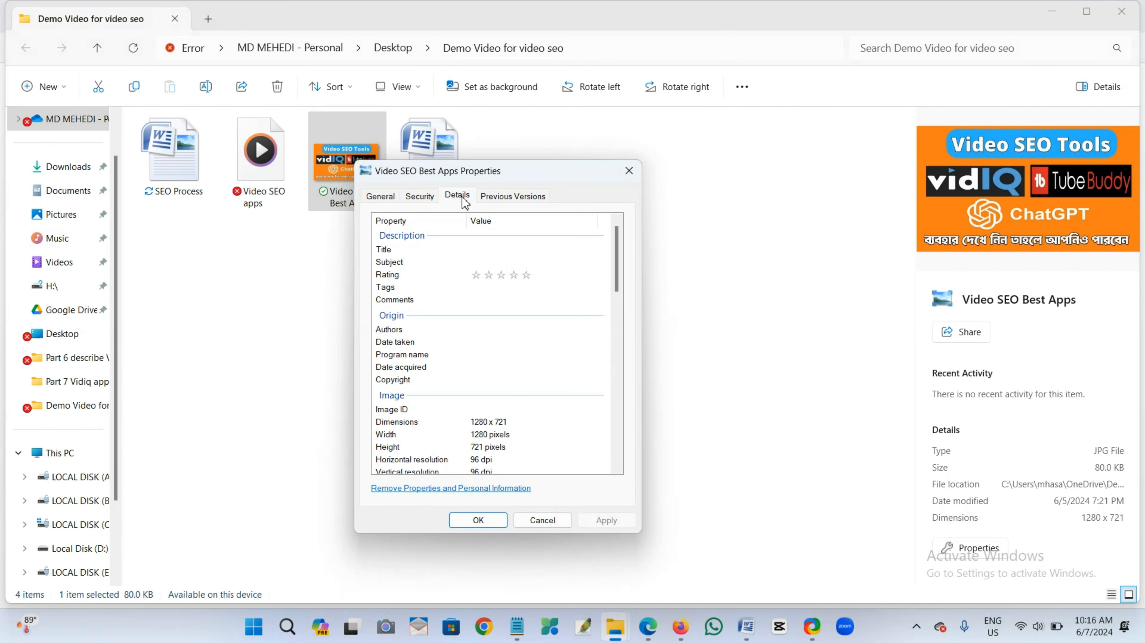
pyautogui.click(488, 248)
pyautogui.rightClick(488, 247)
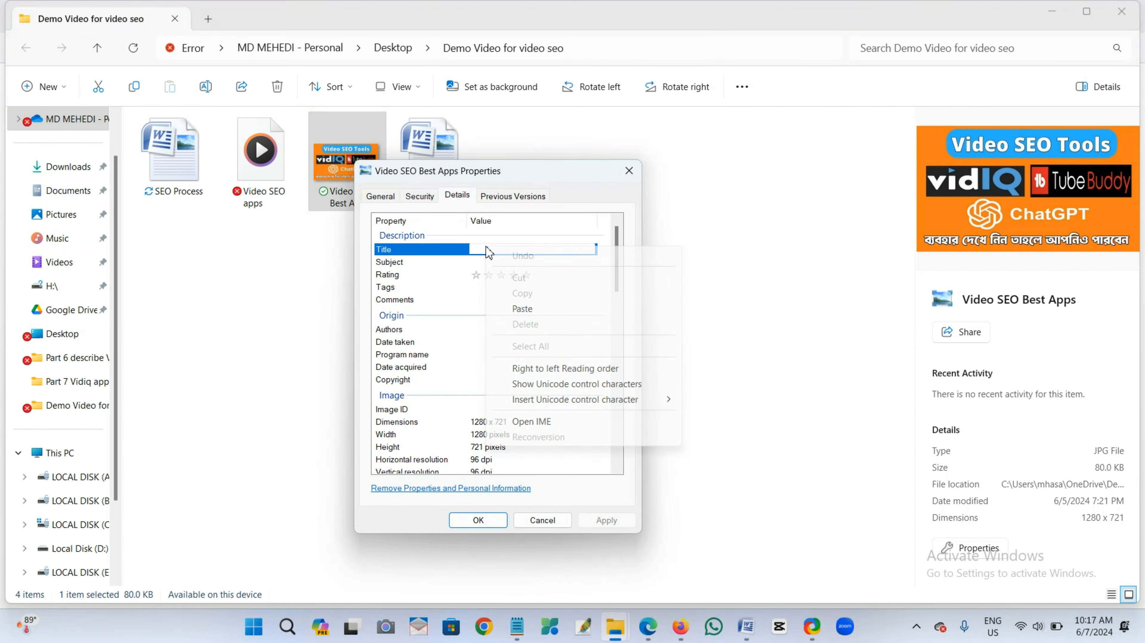
pyautogui.click(522, 309)
pyautogui.click(491, 263)
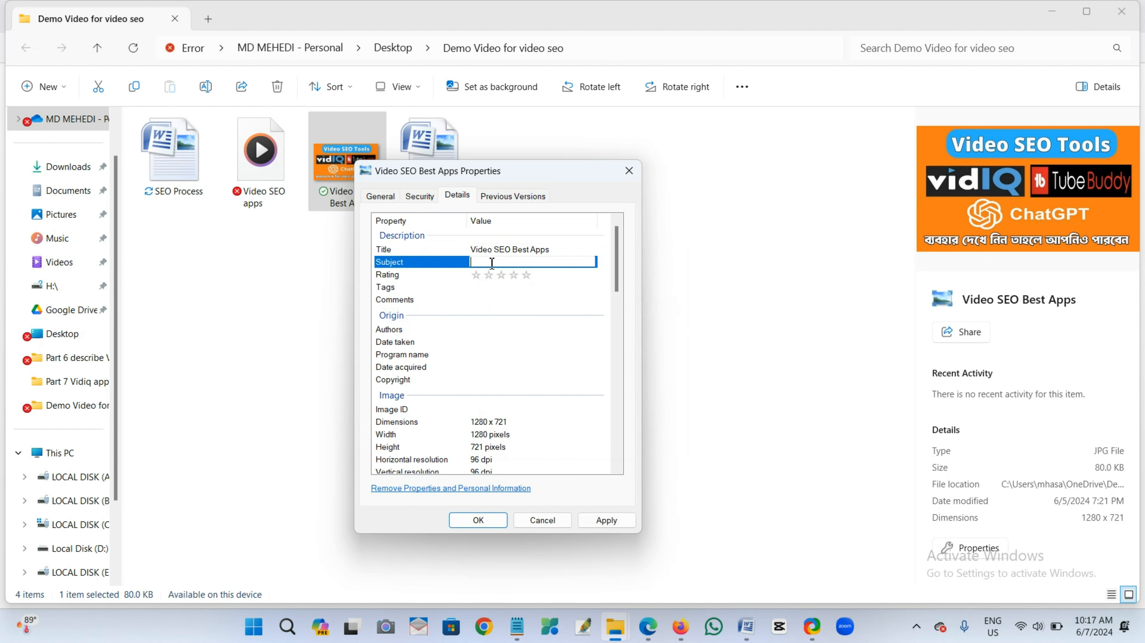
pyautogui.rightClick(492, 262)
pyautogui.click(523, 322)
# Step: Try a five-star rating for the image, add the tag "Video SEO Best Apps" and save its properties
pyautogui.click(530, 280)
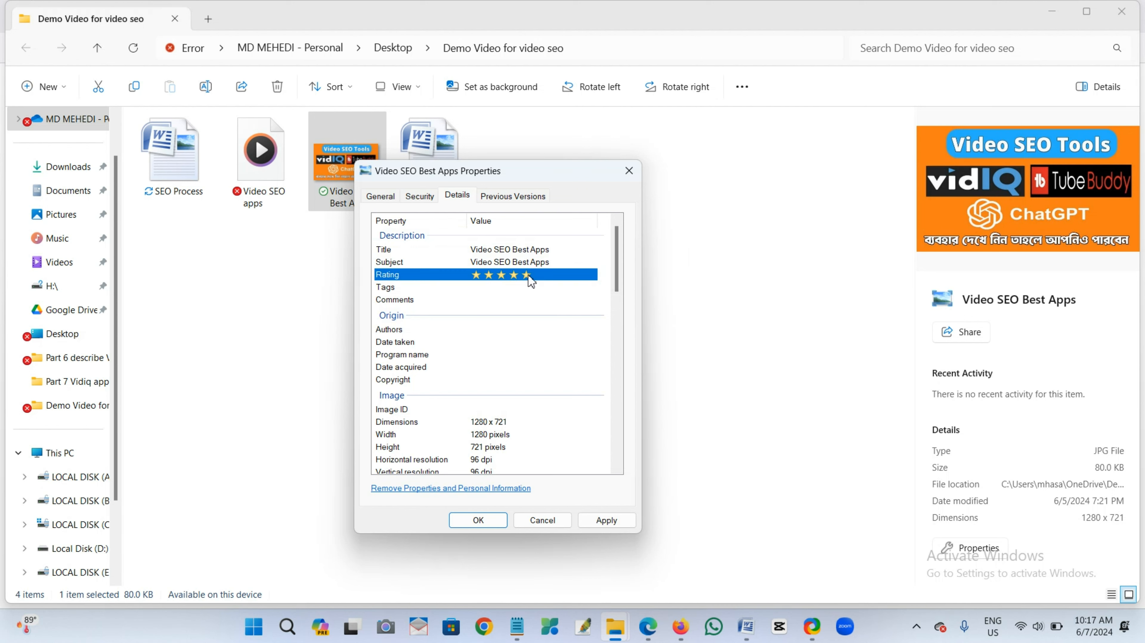
pyautogui.click(493, 286)
pyautogui.rightClick(493, 287)
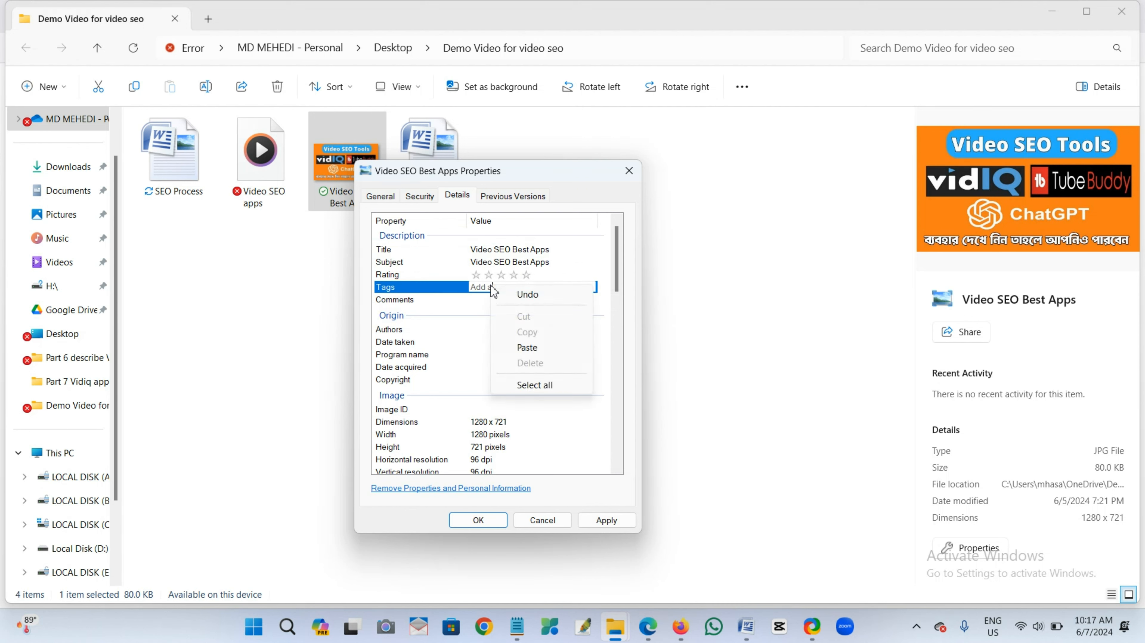
pyautogui.click(527, 346)
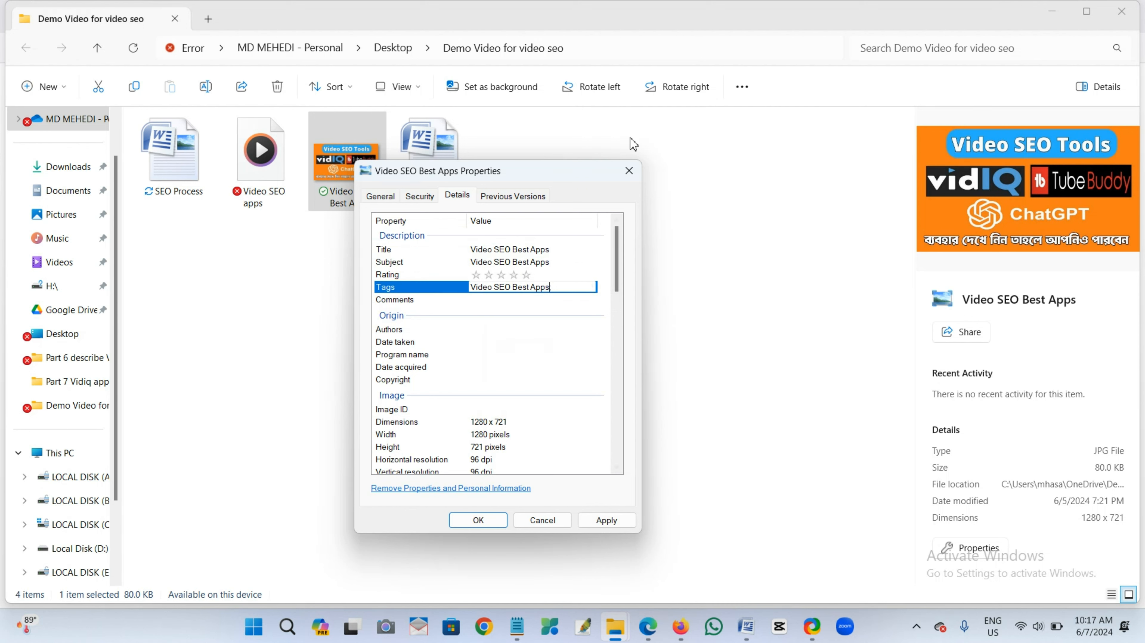
pyautogui.click(605, 520)
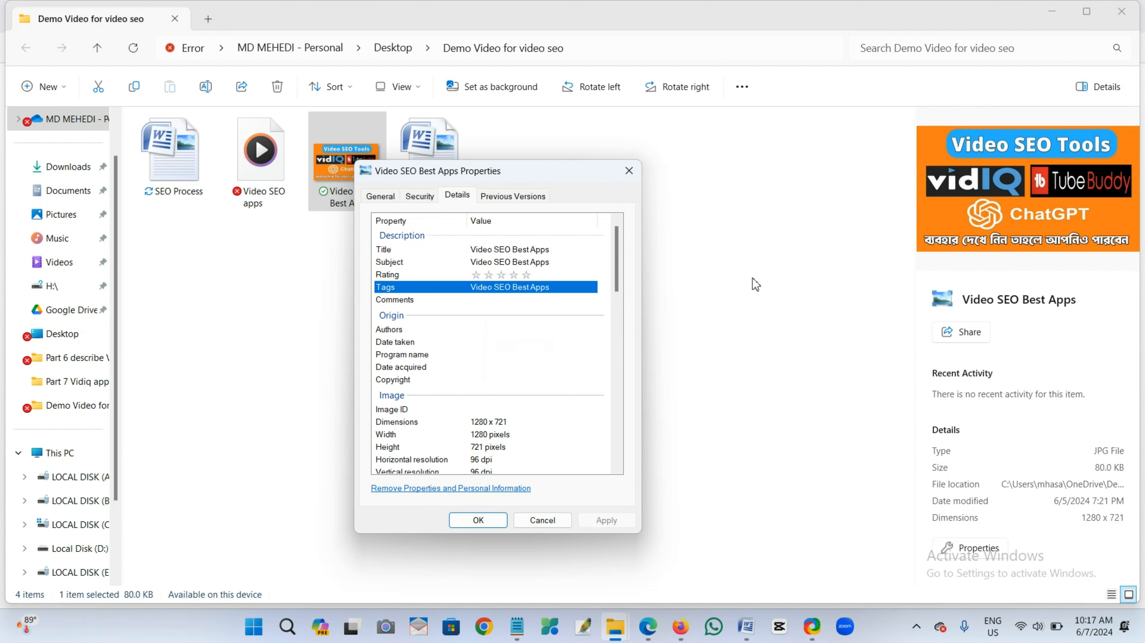
pyautogui.click(478, 520)
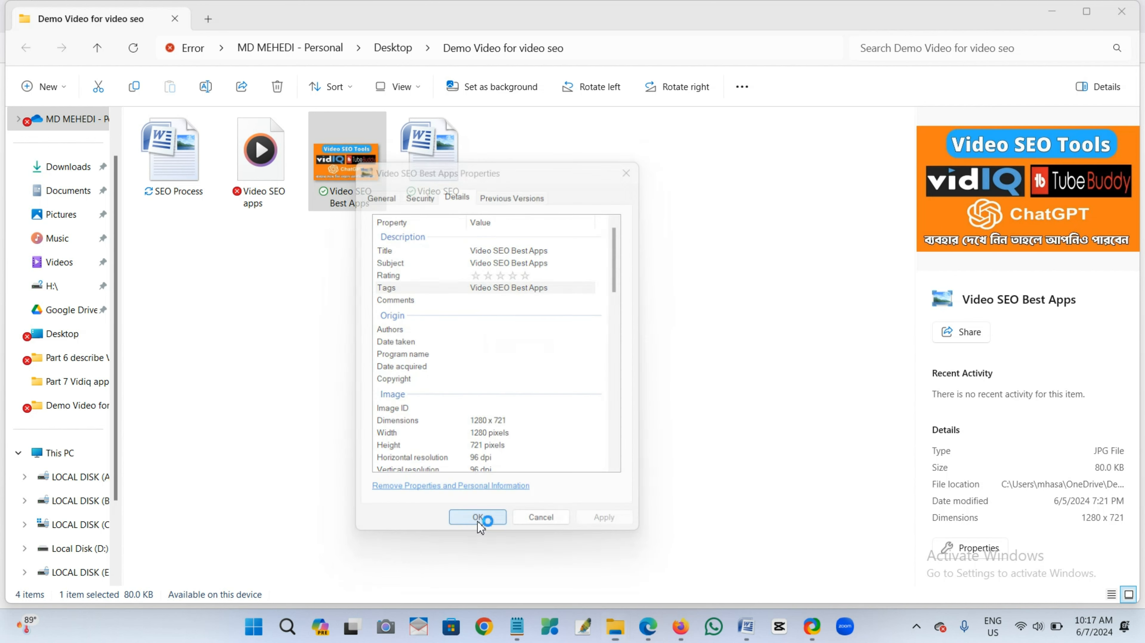